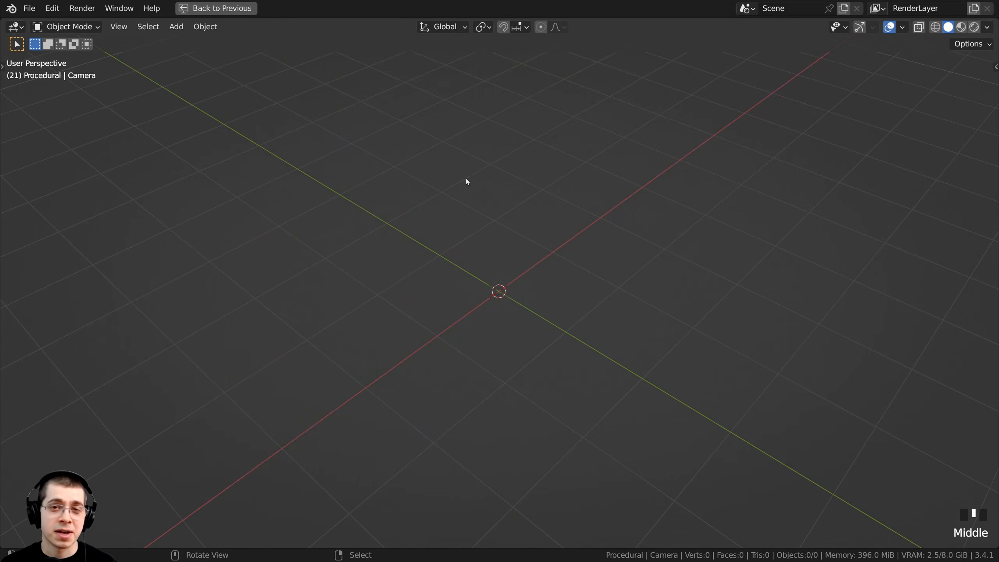
Add an ico sphere at the world origin with 6 subdivisions and a radius of 1.
scroll(482, 179, down, 1)
scroll(491, 191, down, 1)
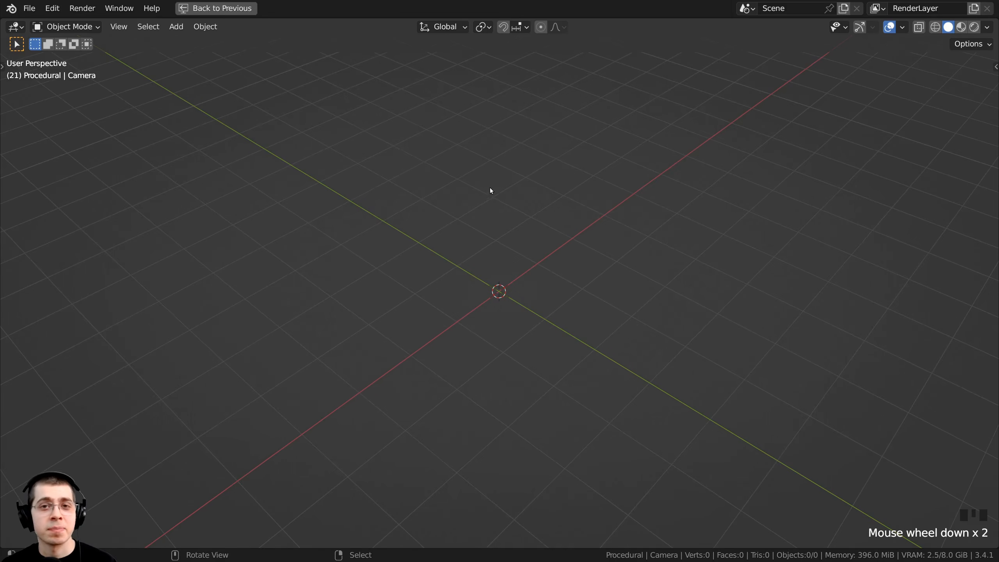
middle_drag(494, 196, 478, 232)
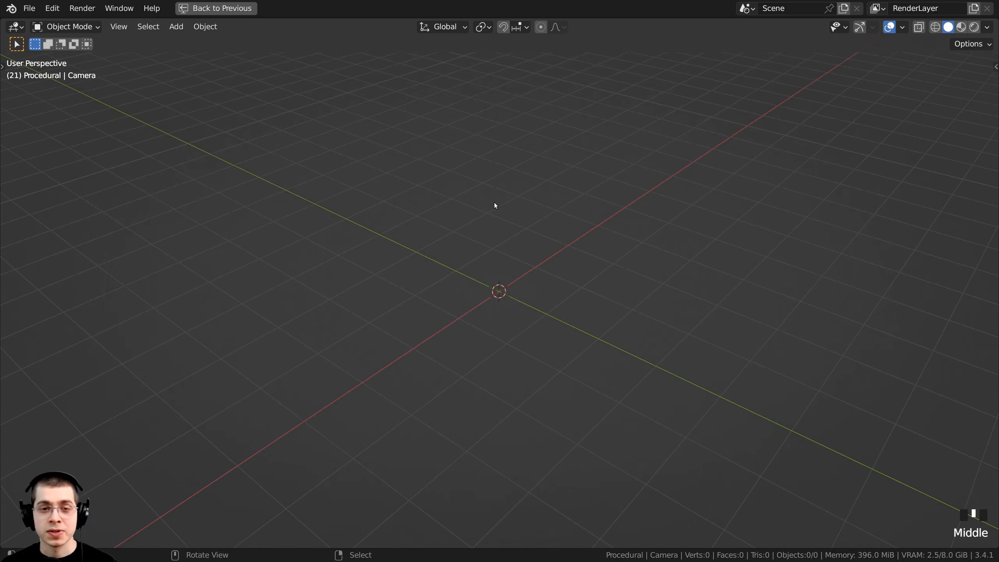
key(shift+a)
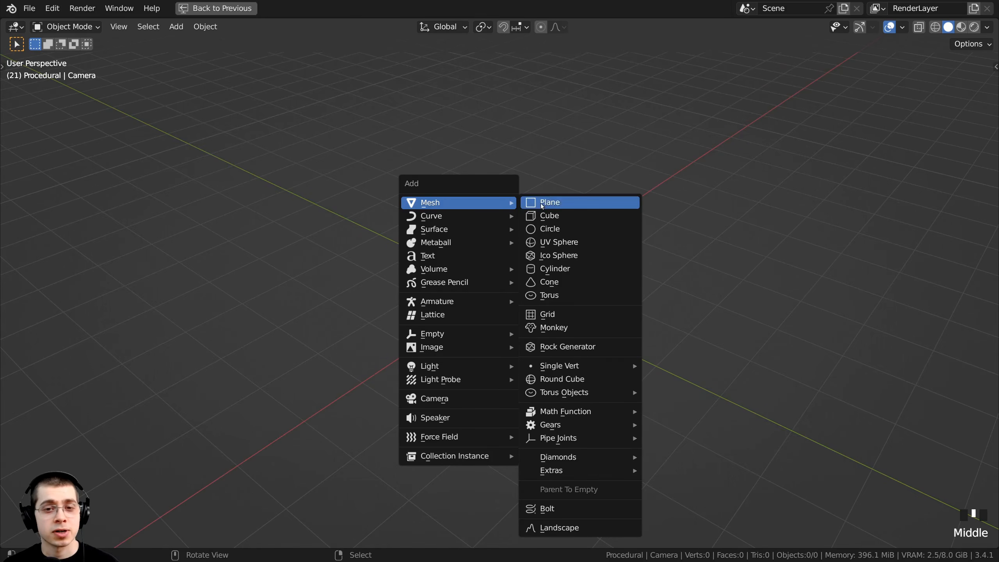
click(565, 255)
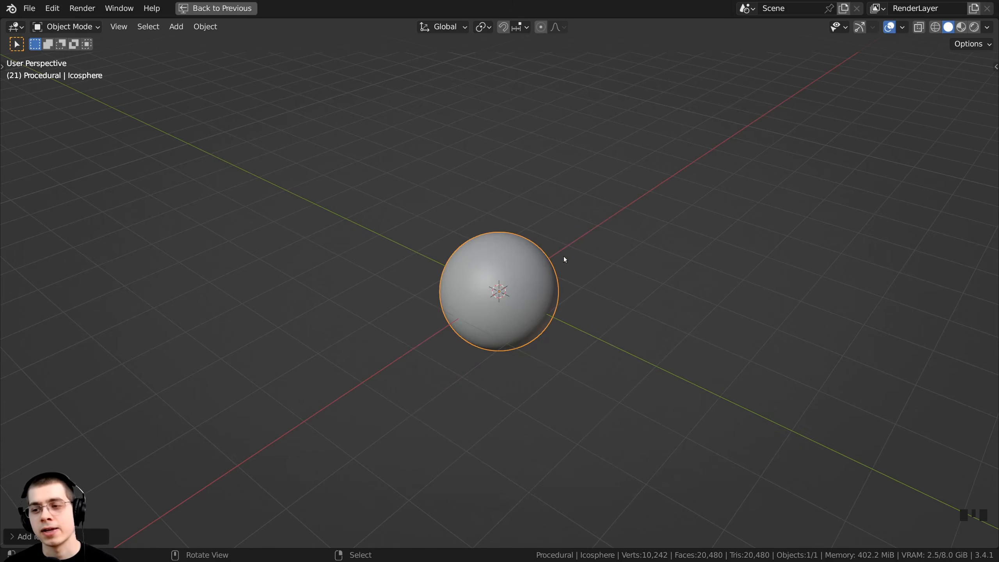
scroll(544, 287, up, 5)
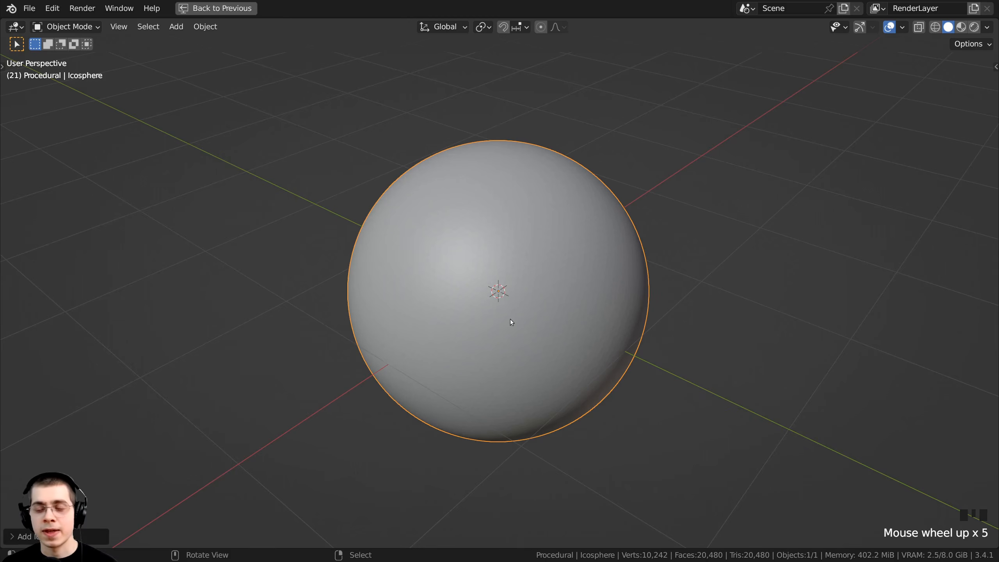
click(22, 537)
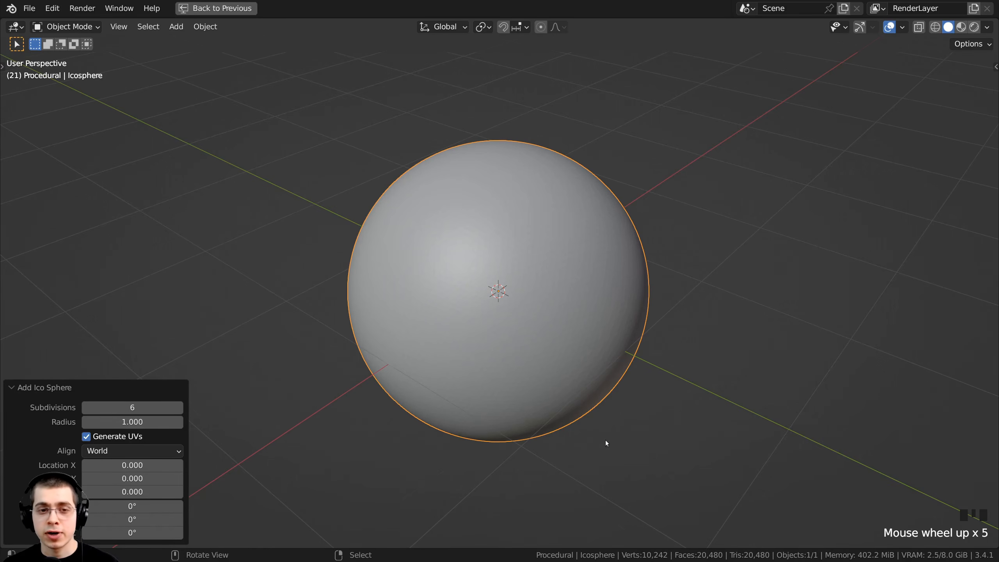
middle_drag(606, 442, 596, 145)
scroll(596, 145, up, 2)
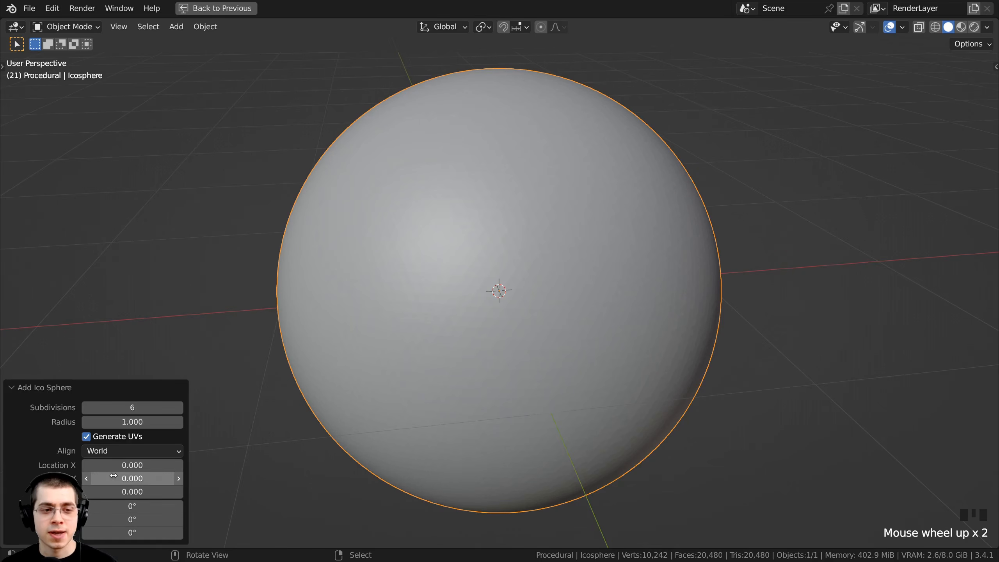
click(11, 388)
Apply Shade Smooth to the new ico sphere.
middle_click(454, 147)
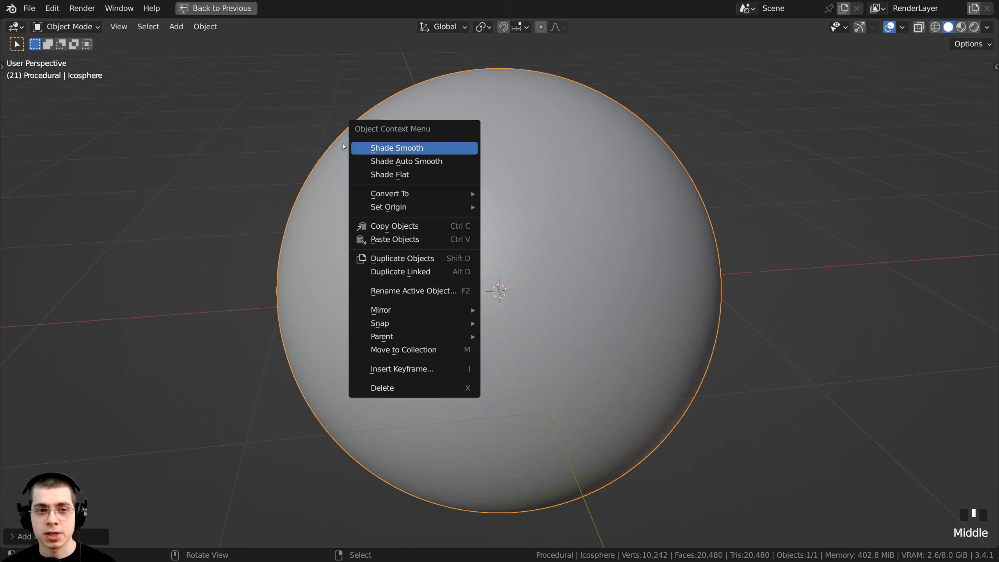
click(407, 152)
scroll(765, 357, down, 2)
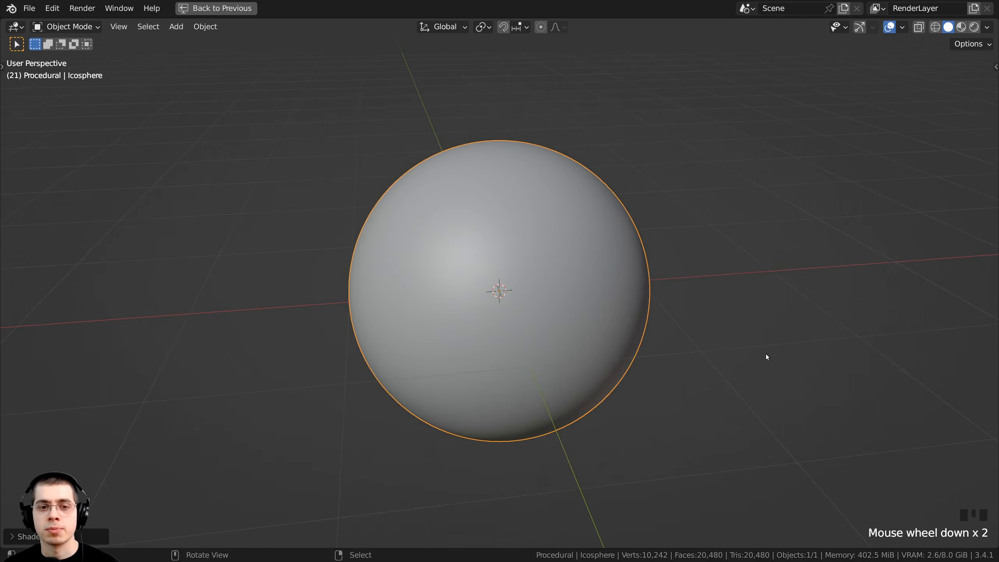
Scale the ico sphere uniformly by a factor of 0.5.
middle_drag(765, 357, 676, 330)
scroll(699, 424, up, 1)
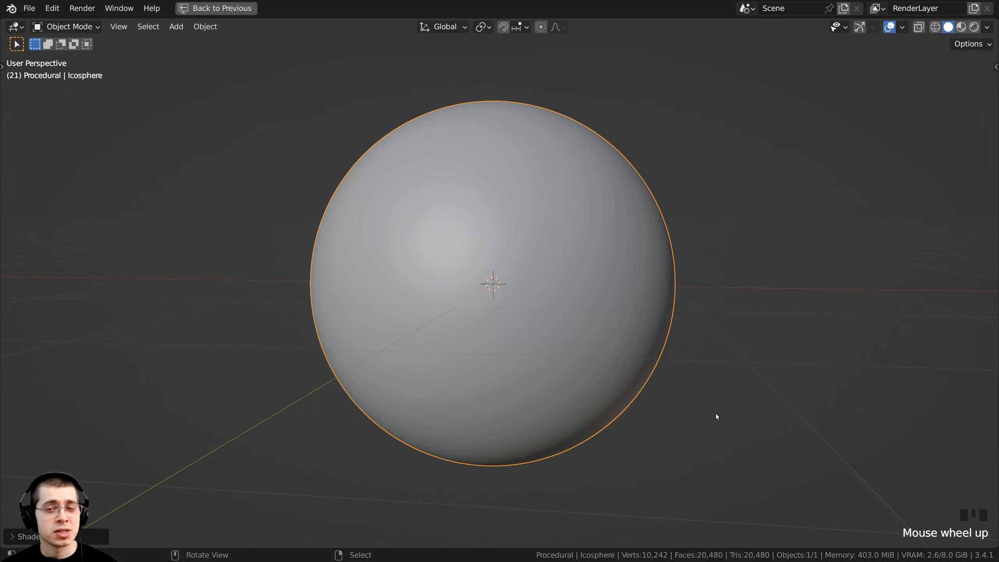
scroll(667, 253, down, 2)
middle_drag(673, 259, 660, 274)
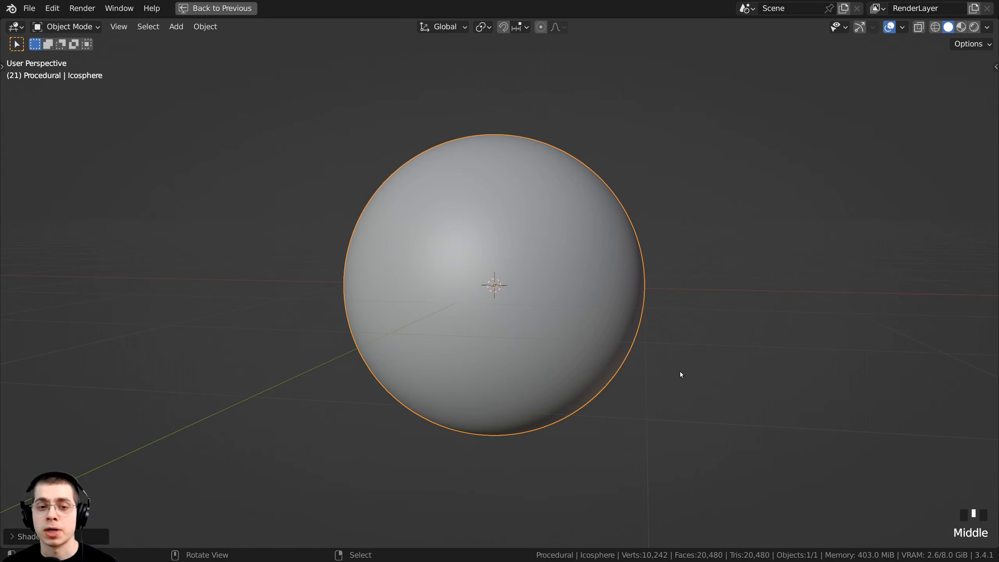
middle_drag(681, 374, 693, 372)
key(s)
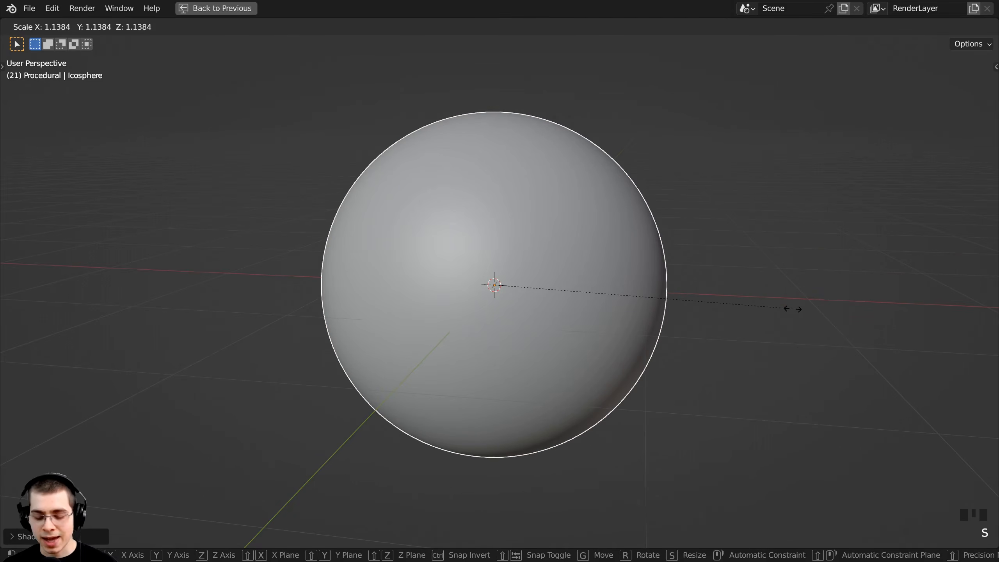
text(.5)
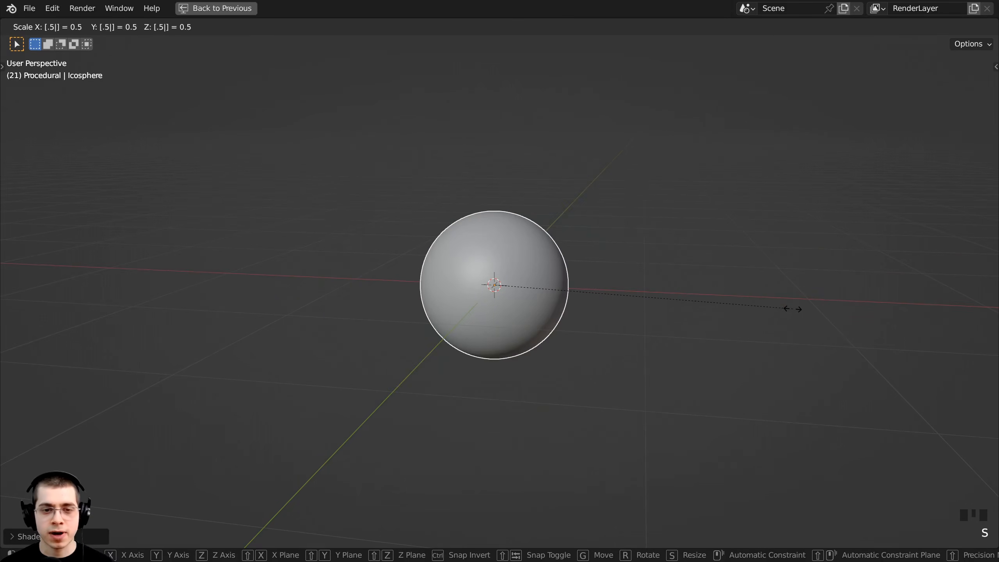
key(Return)
Apply the ico sphere's scale transform.
middle_drag(757, 320, 404, 265)
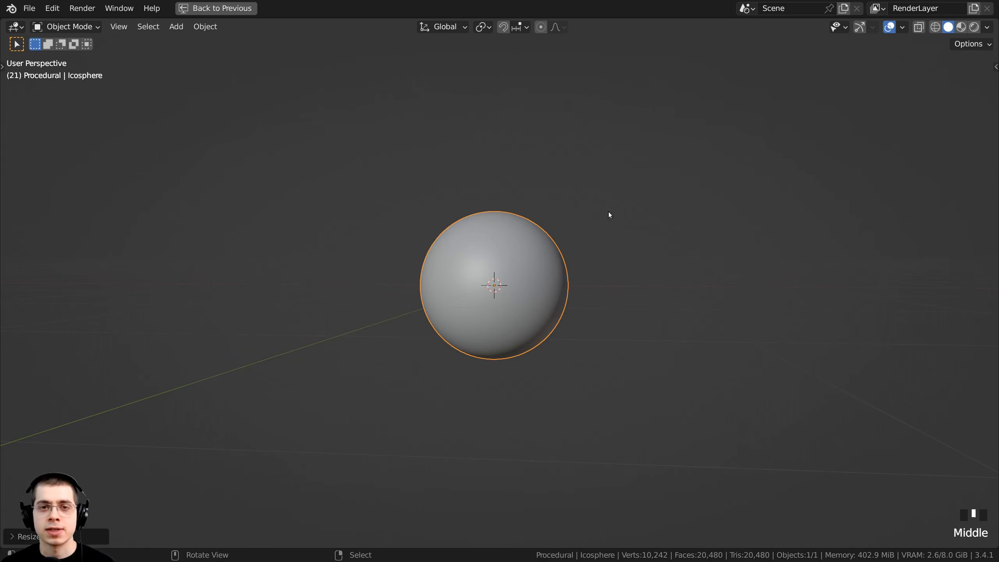
middle_drag(578, 274, 575, 310)
scroll(605, 168, up, 2)
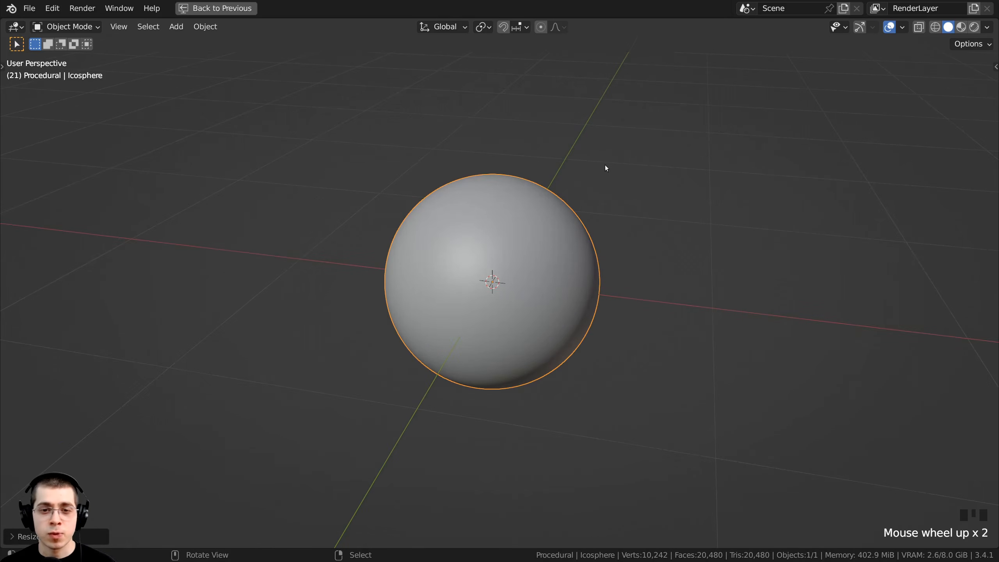
key(ctrl+a)
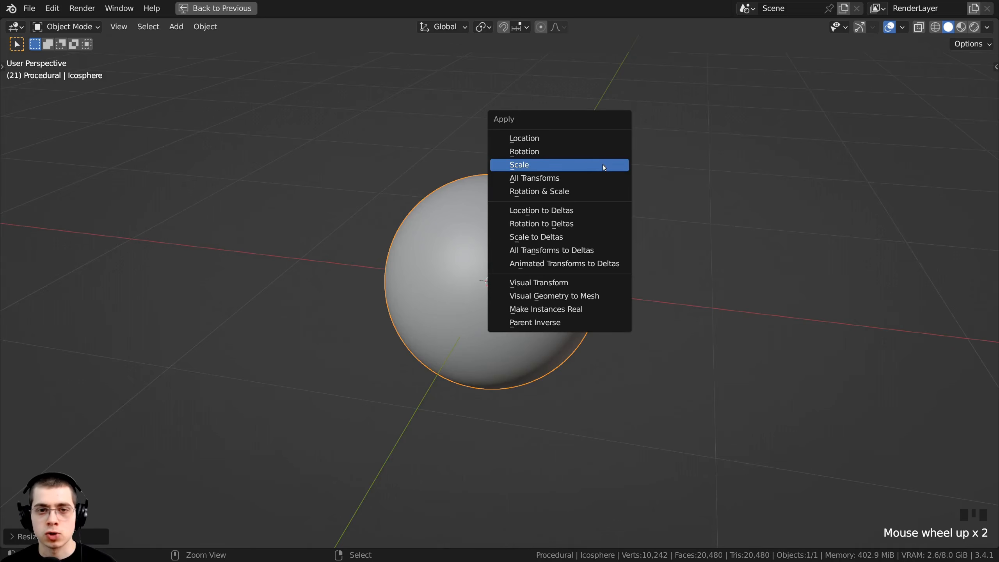
click(539, 167)
Repeat Shade Smooth on the scaled-down ico sphere.
scroll(592, 272, up, 2)
middle_drag(593, 261, 459, 124)
right_click(419, 124)
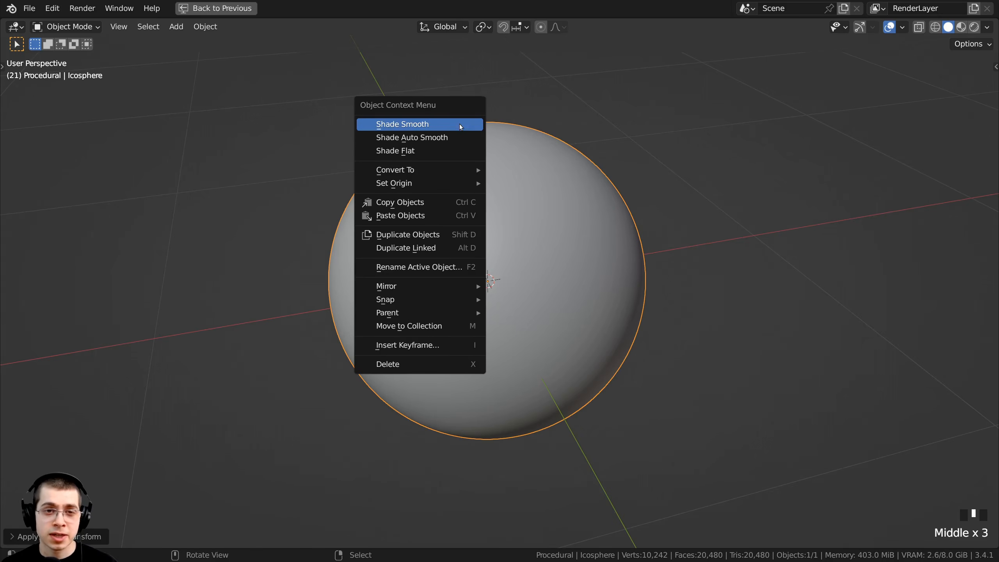
key(w)
key(w)
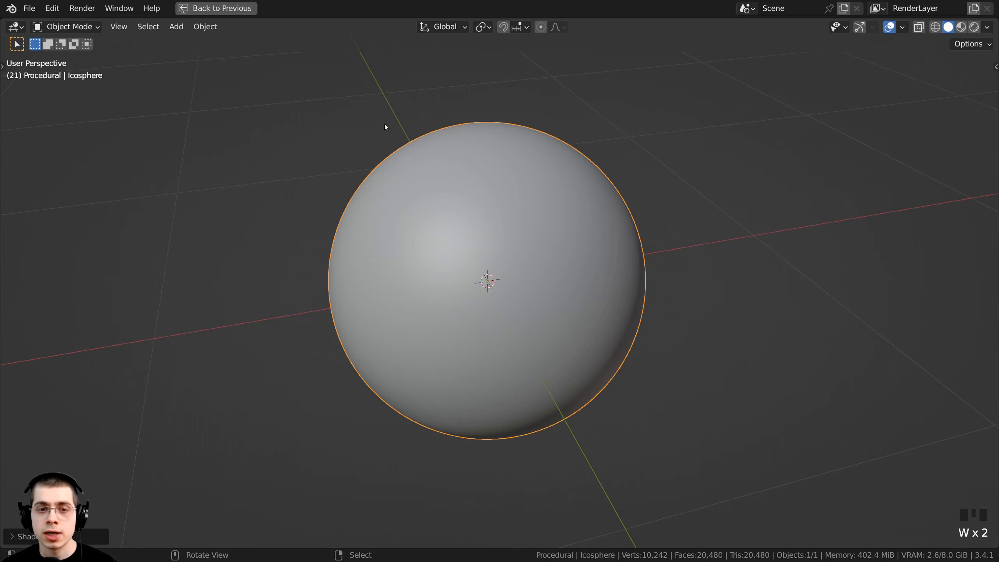
Look through the scene camera with the sphere in frame and restore the viewport to the full multi-editor layout.
middle_drag(731, 307, 703, 274)
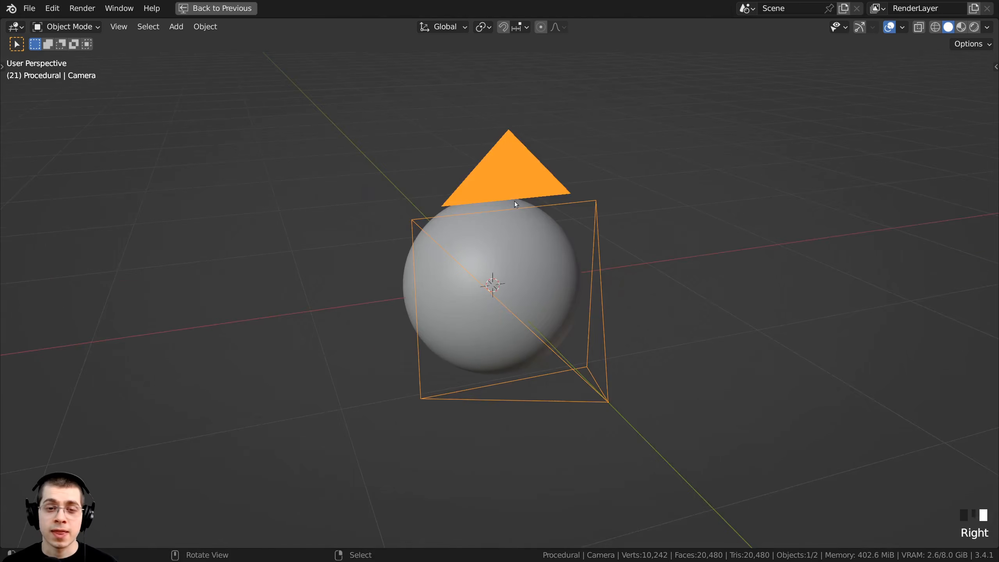
middle_drag(517, 205, 534, 353)
key(KP_0)
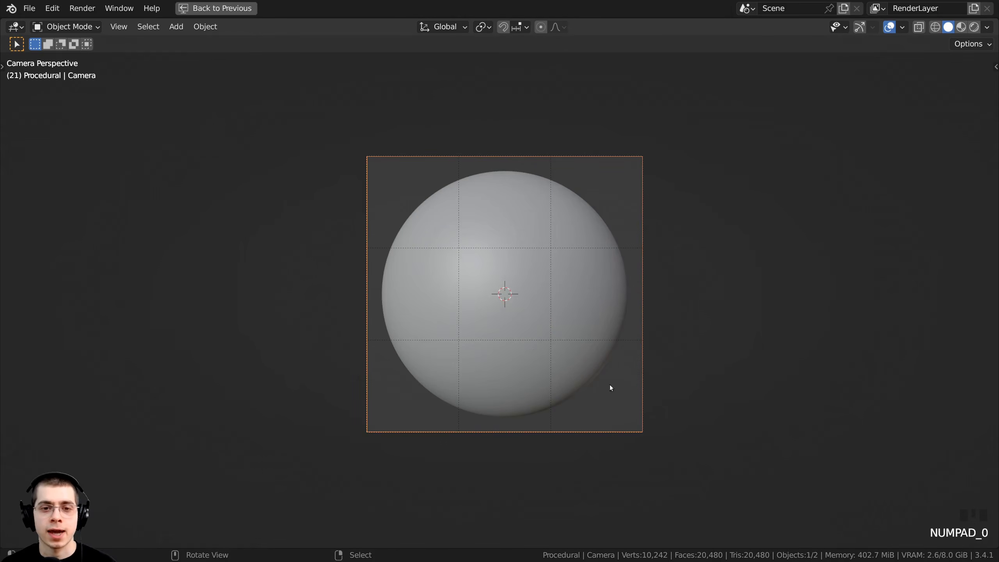
scroll(634, 277, up, 2)
shift+middle_drag(551, 280, 487, 280)
key(ctrl+space)
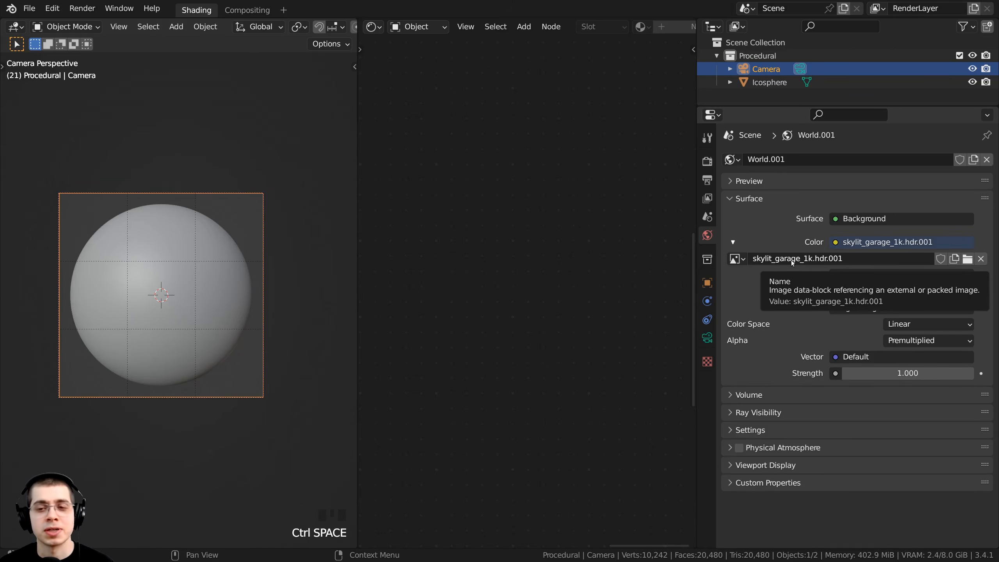
Review the world background's environment texture image and the texture types available for its color input.
click(805, 263)
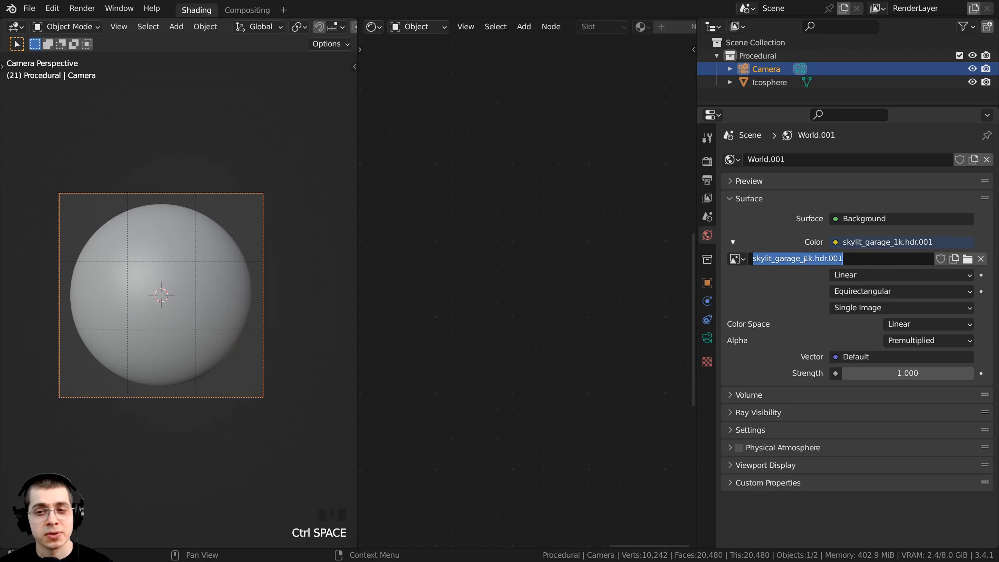
drag(804, 261, 827, 260)
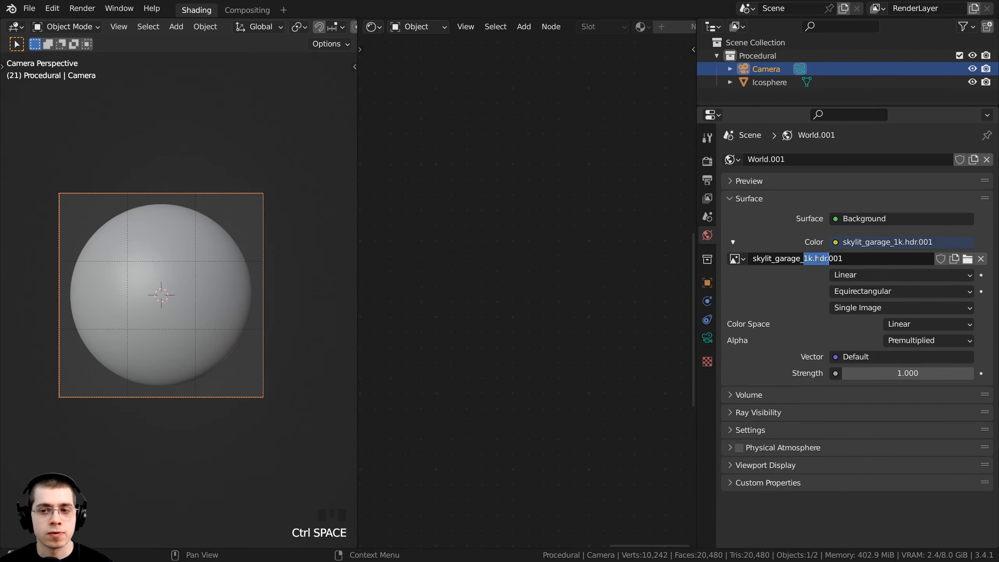
click(767, 282)
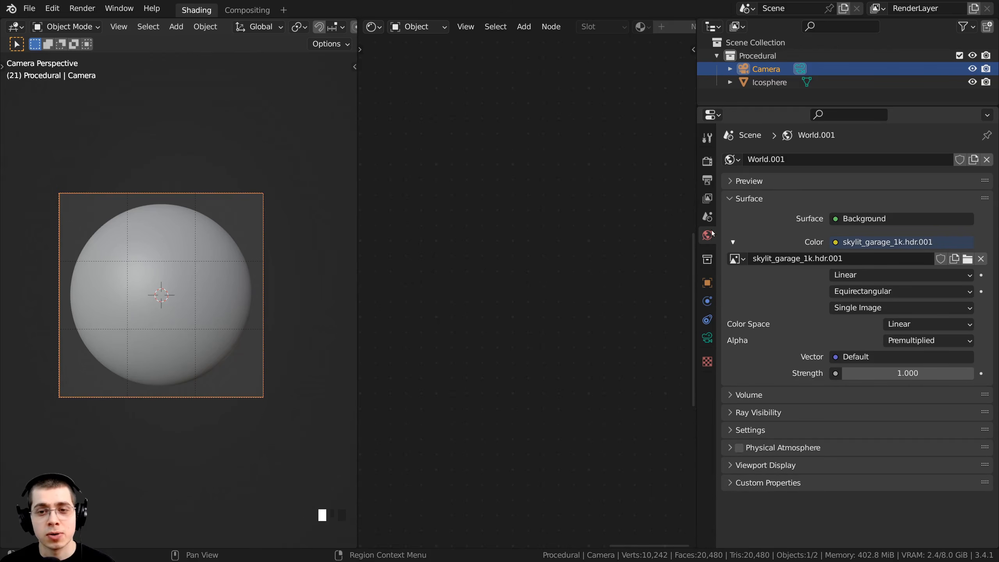
click(833, 245)
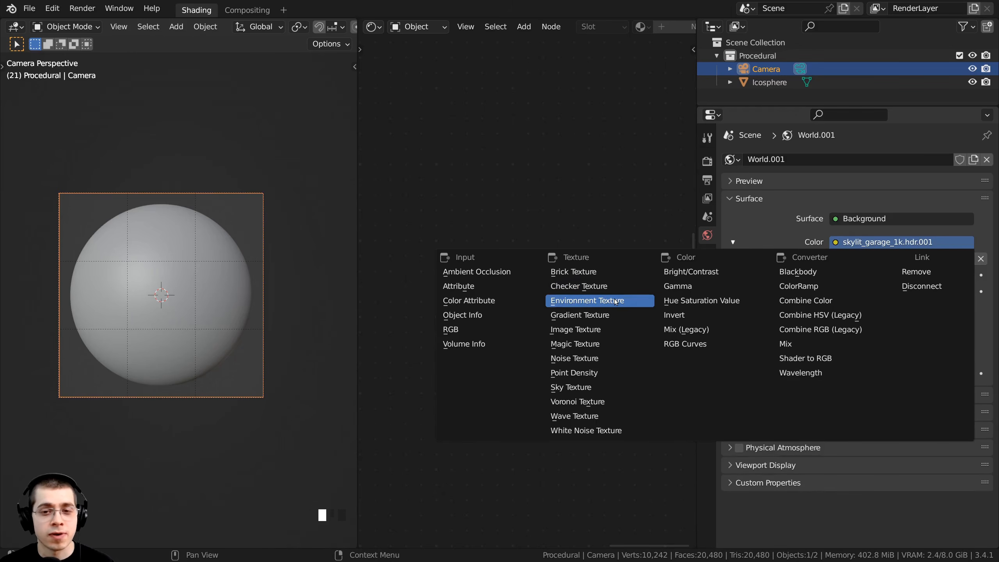
click(855, 244)
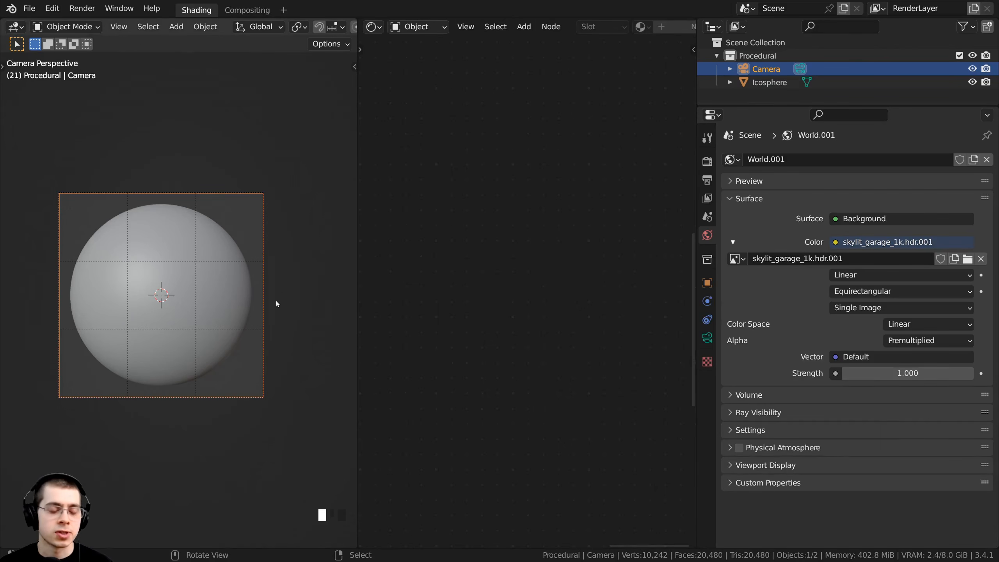
Switch the camera viewport to Rendered shading with the whole camera frame in view.
scroll(277, 303, up, 2)
shift+middle_drag(279, 306, 267, 319)
key(z)
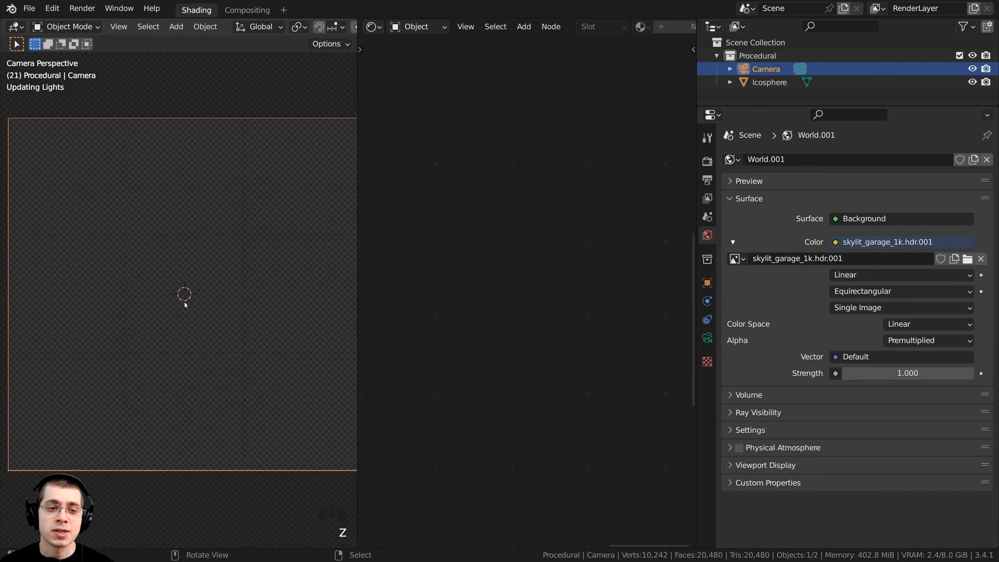
scroll(241, 279, down, 1)
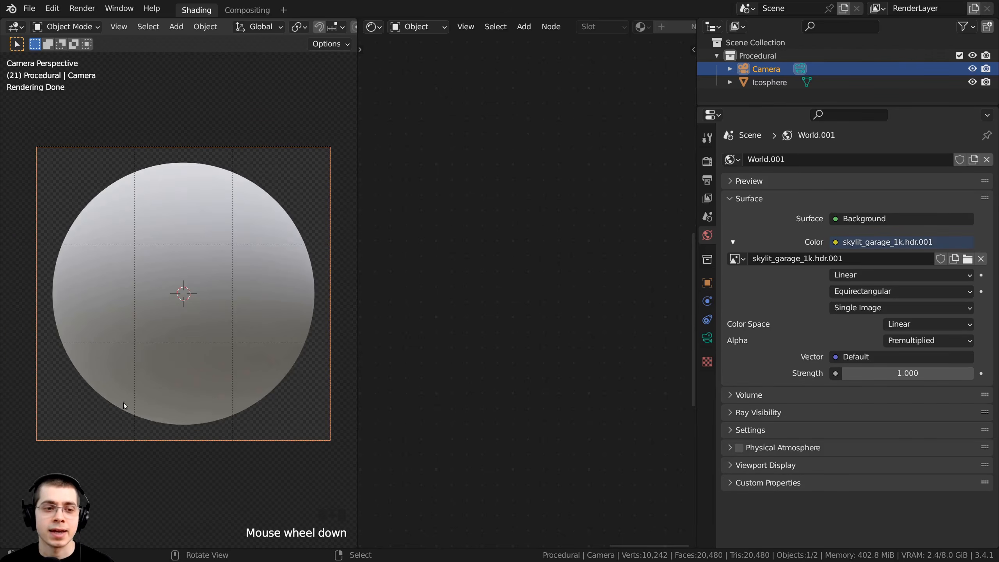
Turn the Transparent film option in the render settings off and back on.
click(707, 162)
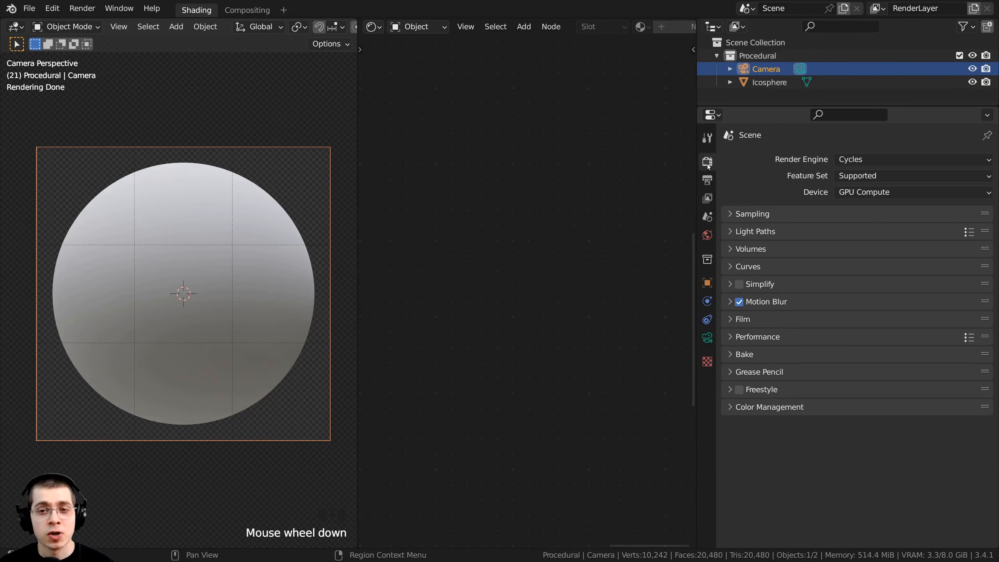
click(730, 319)
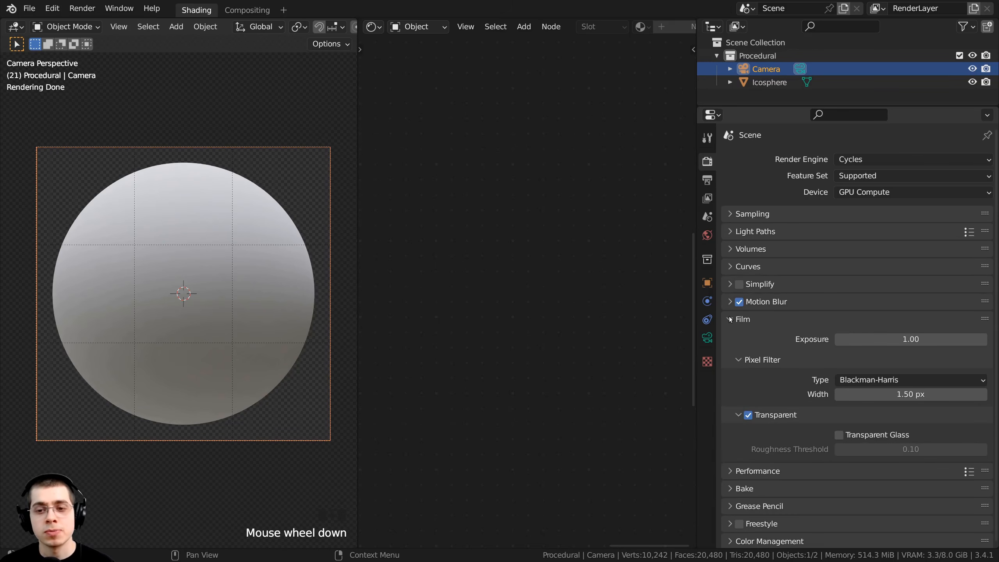
click(748, 415)
click(749, 416)
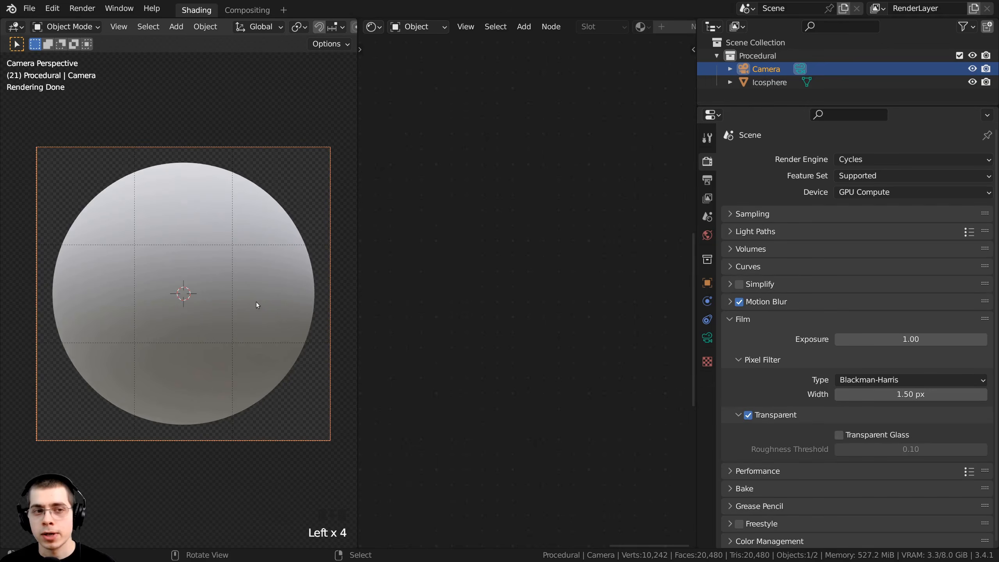
scroll(284, 258, up, 1)
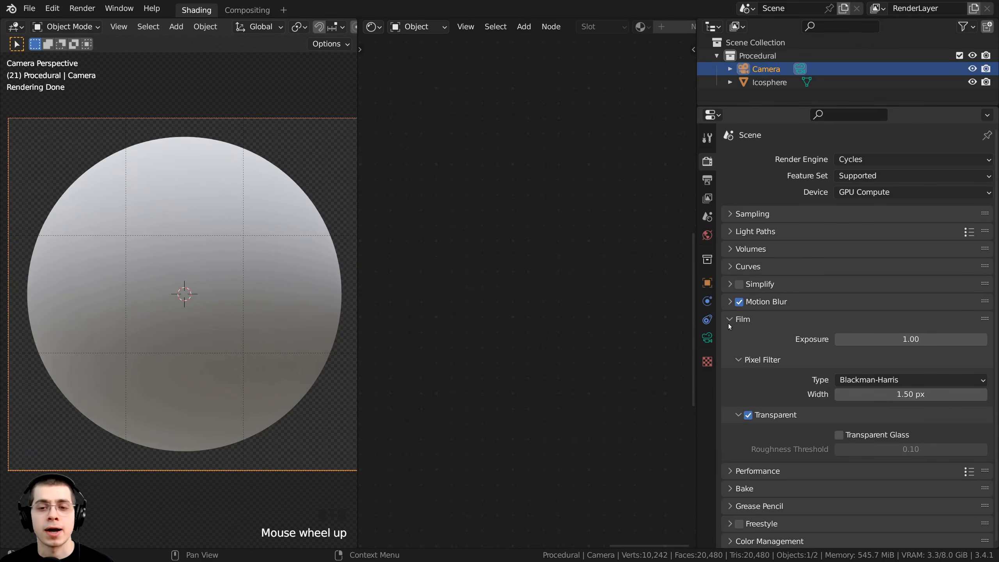
click(731, 321)
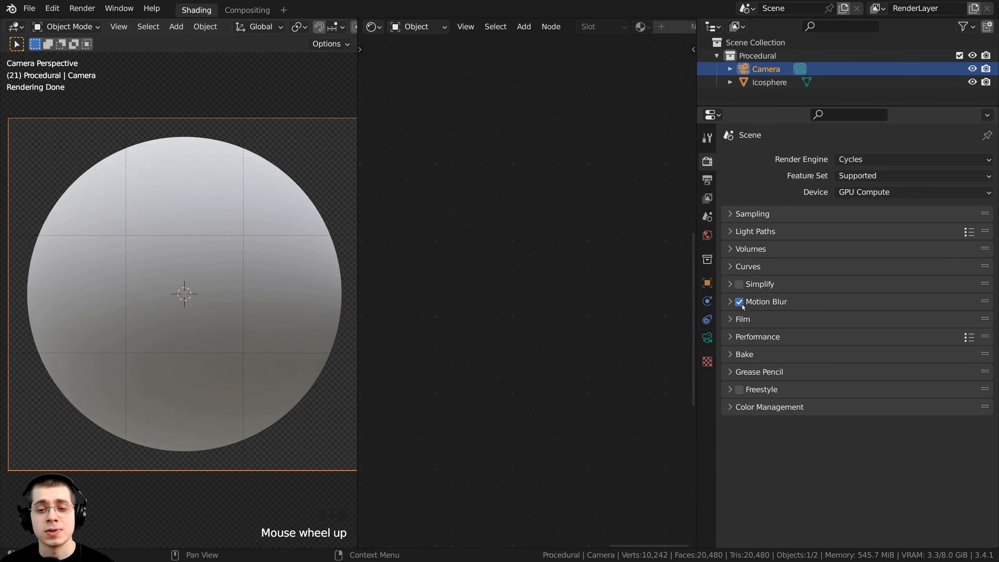
Expand the color management settings and review the available Look contrast options.
click(732, 407)
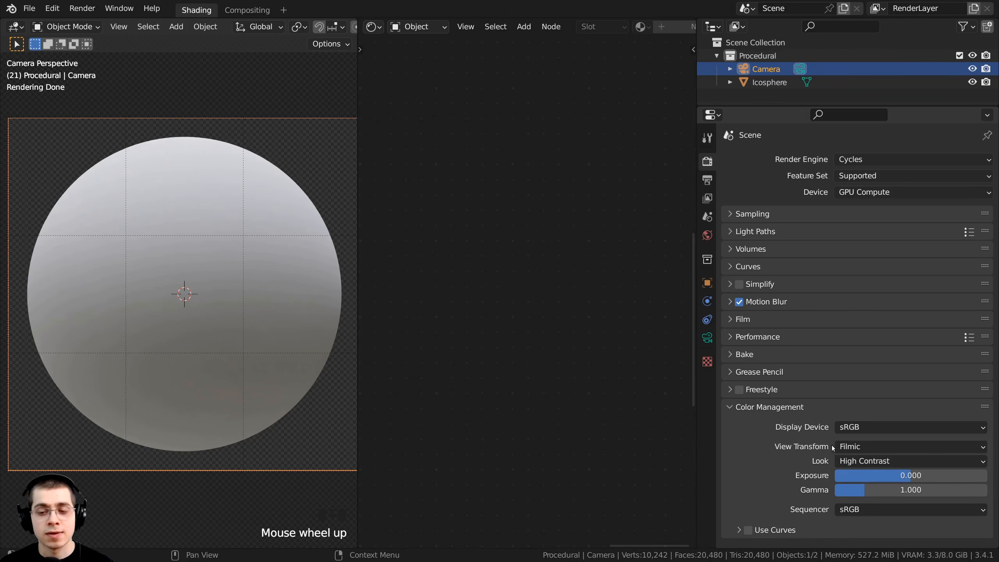
click(855, 464)
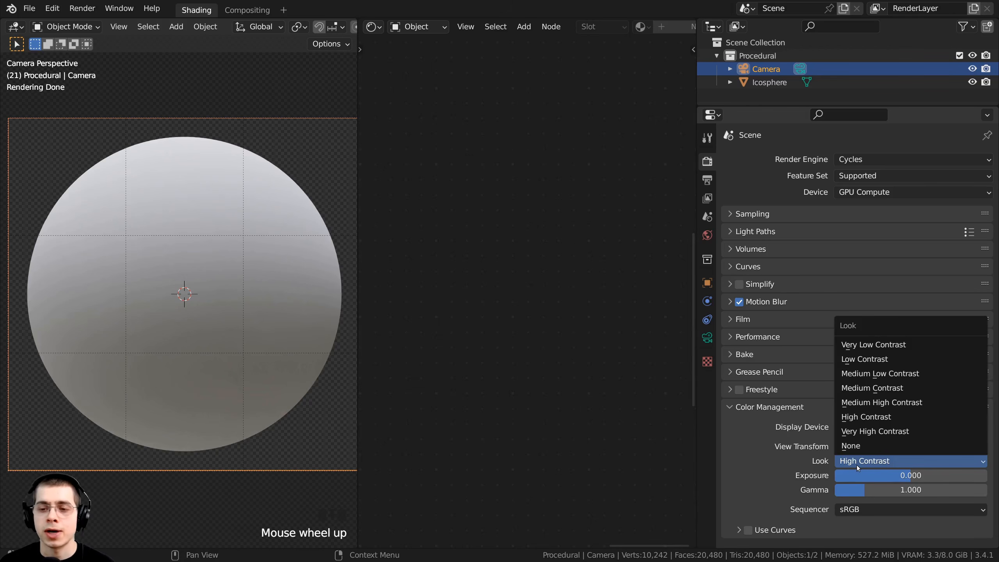
click(856, 465)
click(854, 464)
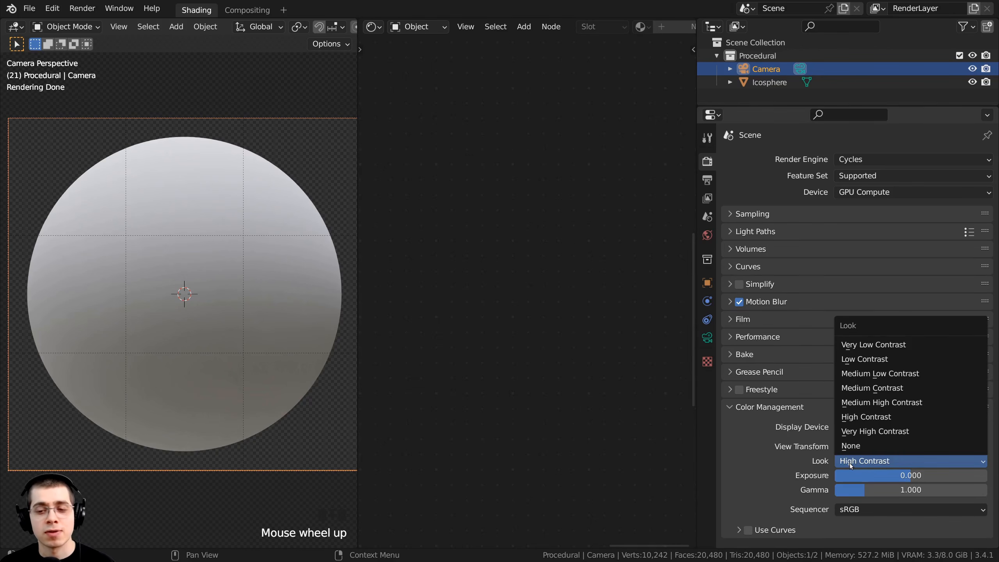
click(849, 463)
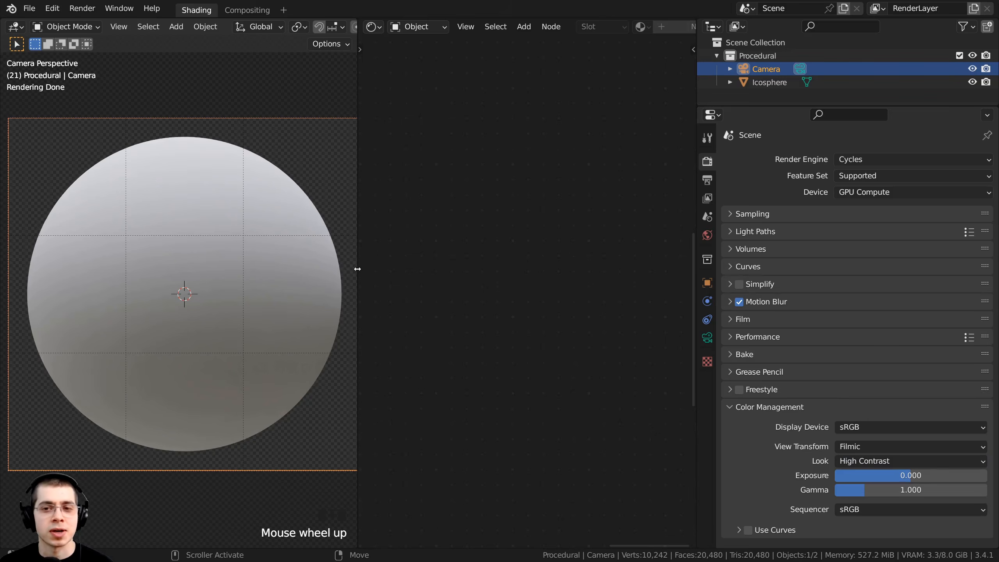
Widen the camera viewport slightly to fit the whole camera frame, and choose Cycles as the render engine.
drag(358, 270, 368, 268)
shift+middle_drag(237, 162, 235, 164)
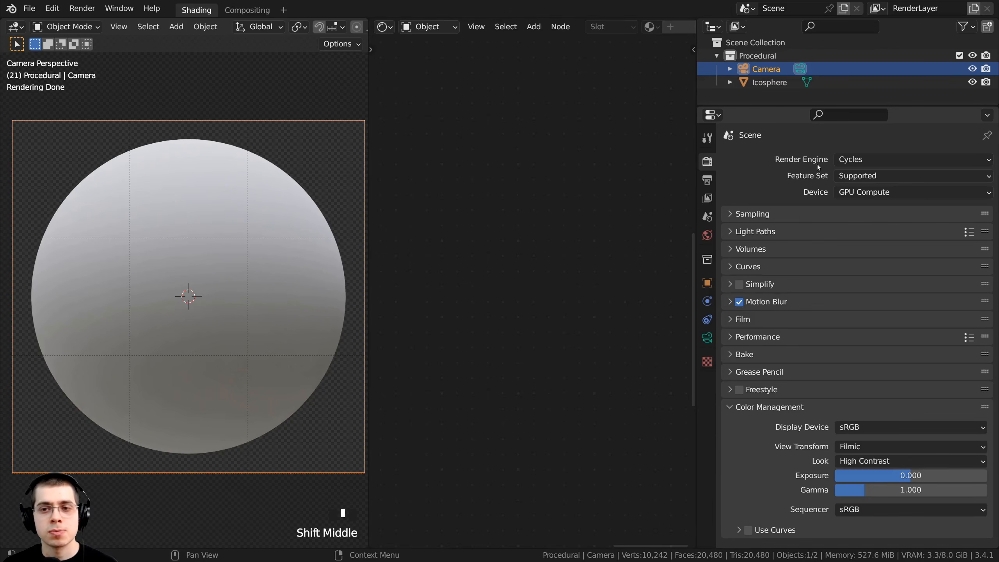
click(852, 159)
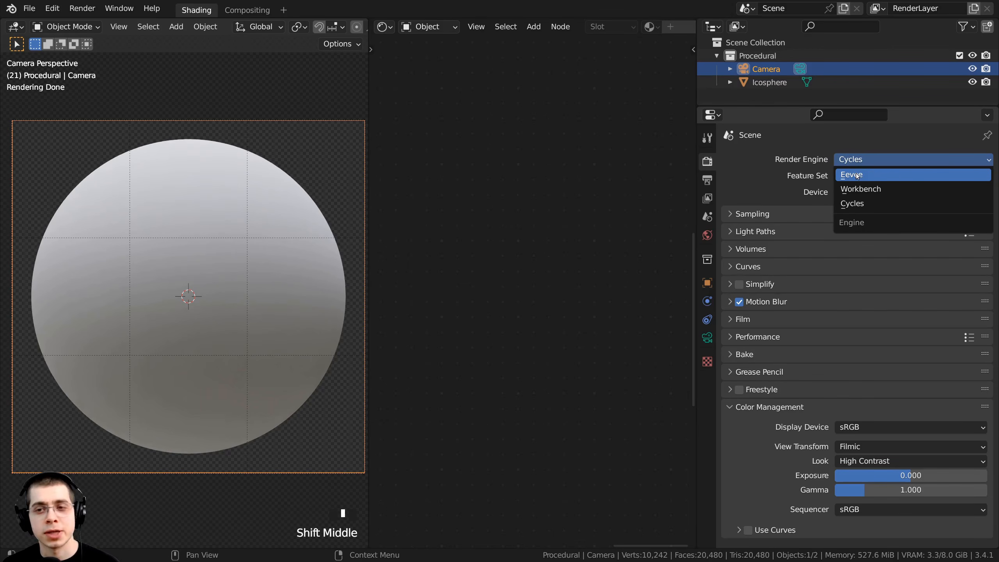
click(857, 204)
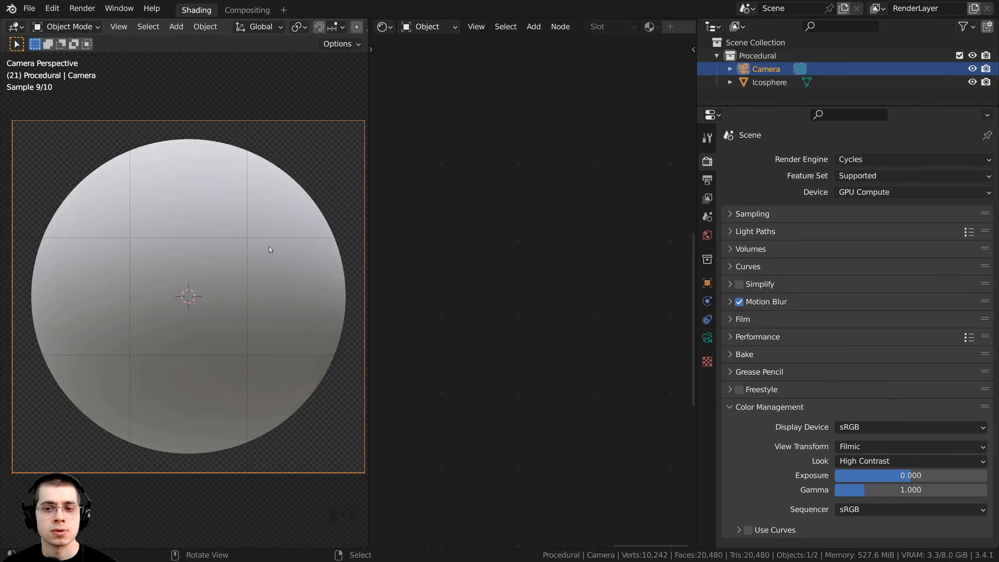
Add a Subdivision Surface modifier to the icosphere and raise its viewport level to 2.
click(144, 256)
key(Tab)
key(Tab)
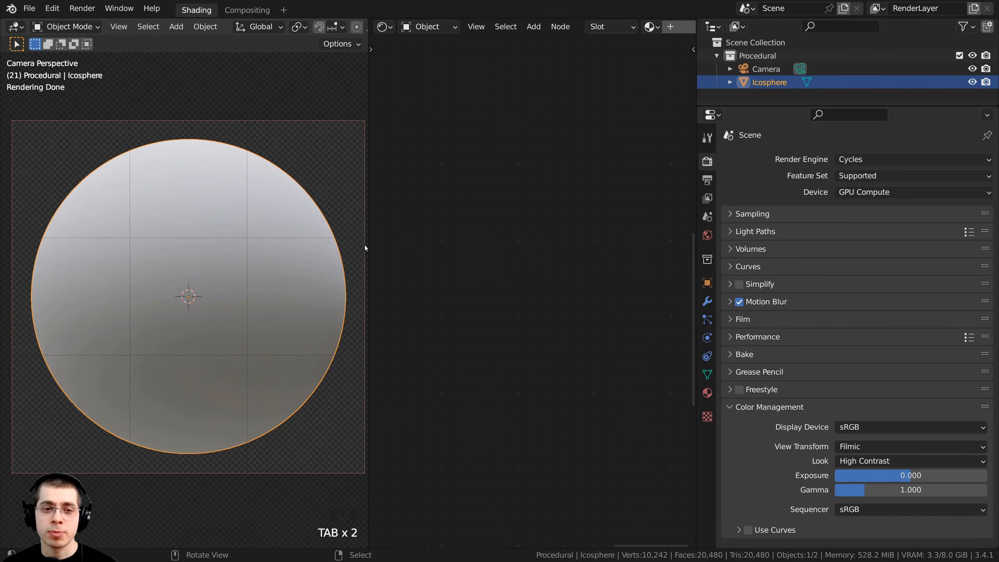
click(707, 303)
click(748, 163)
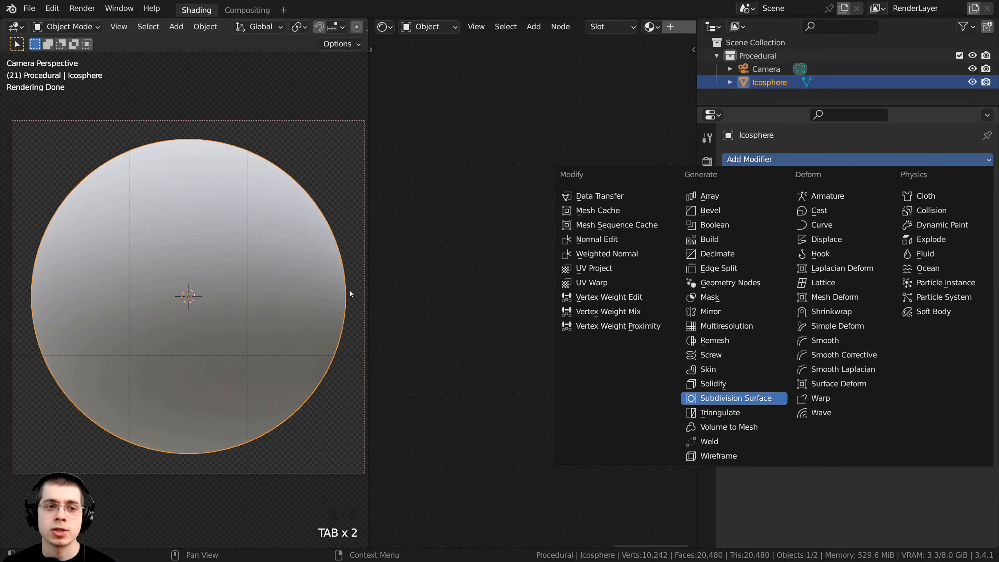
key(Return)
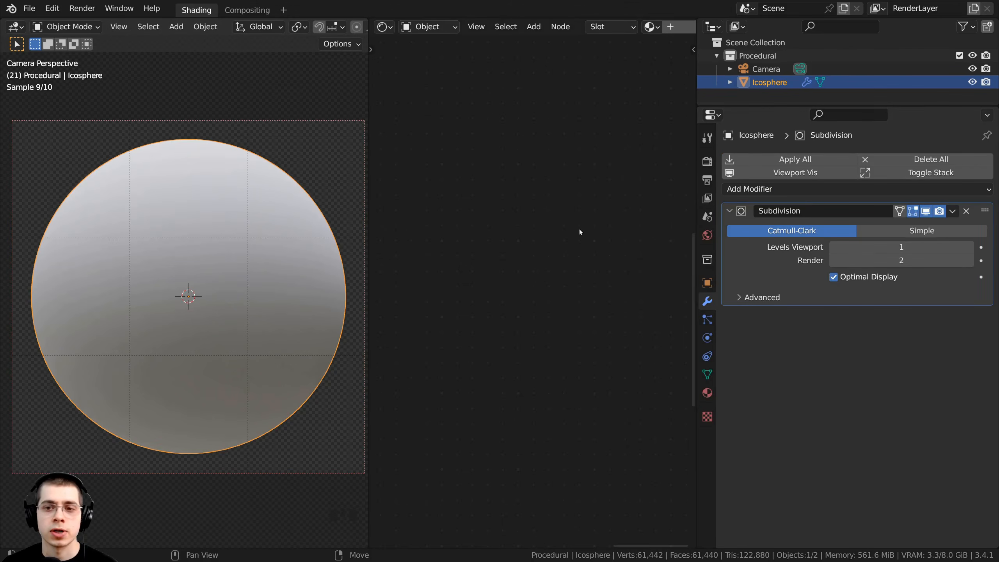
click(969, 247)
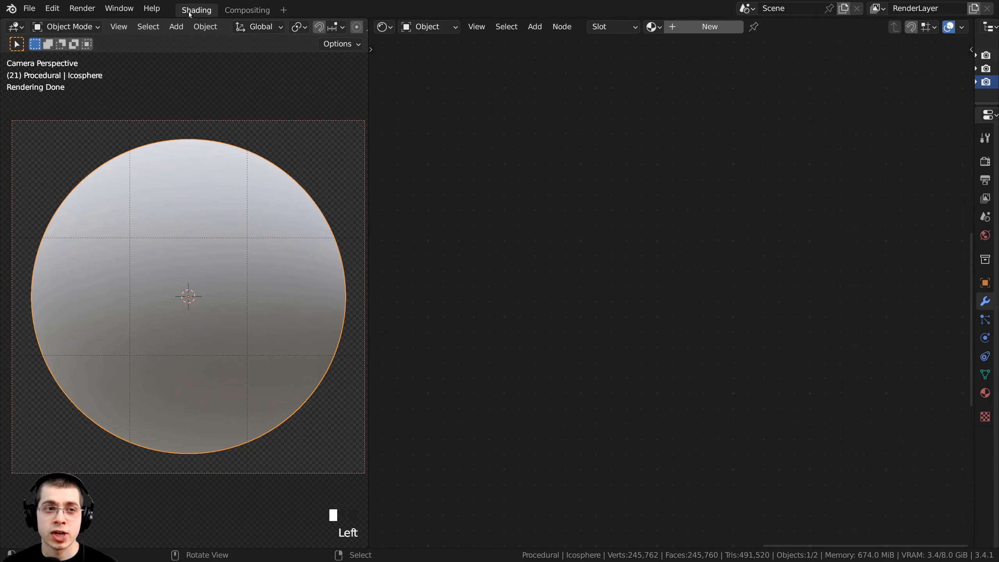
Narrow the camera viewport to give the shader editor more room, and fit the camera frame inside it in Rendered shading.
click(190, 11)
click(190, 11)
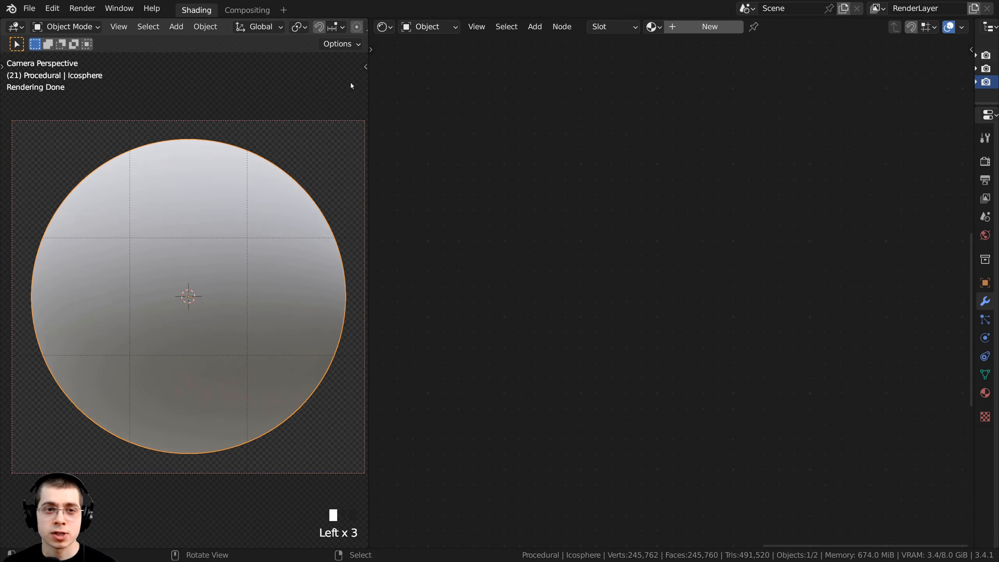
drag(367, 82, 307, 82)
scroll(176, 291, down, 2)
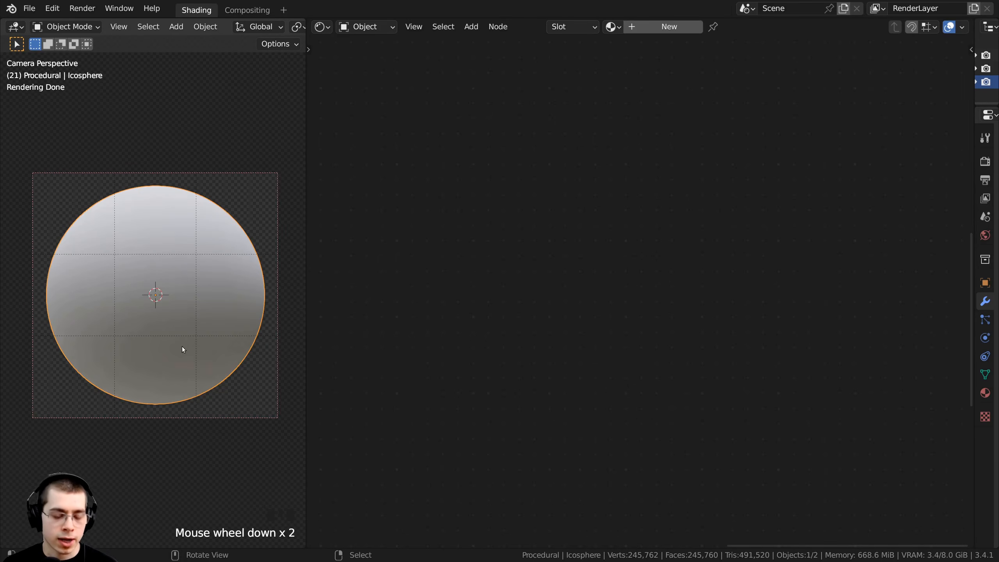
key(z)
click(183, 265)
scroll(163, 204, up, 2)
shift+middle_drag(162, 205, 168, 225)
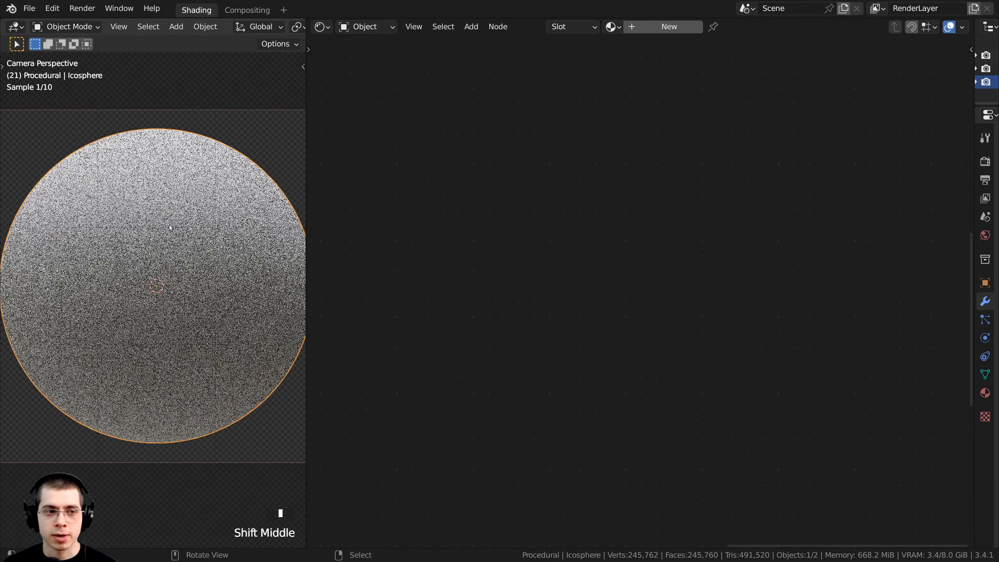
scroll(158, 231, down, 1)
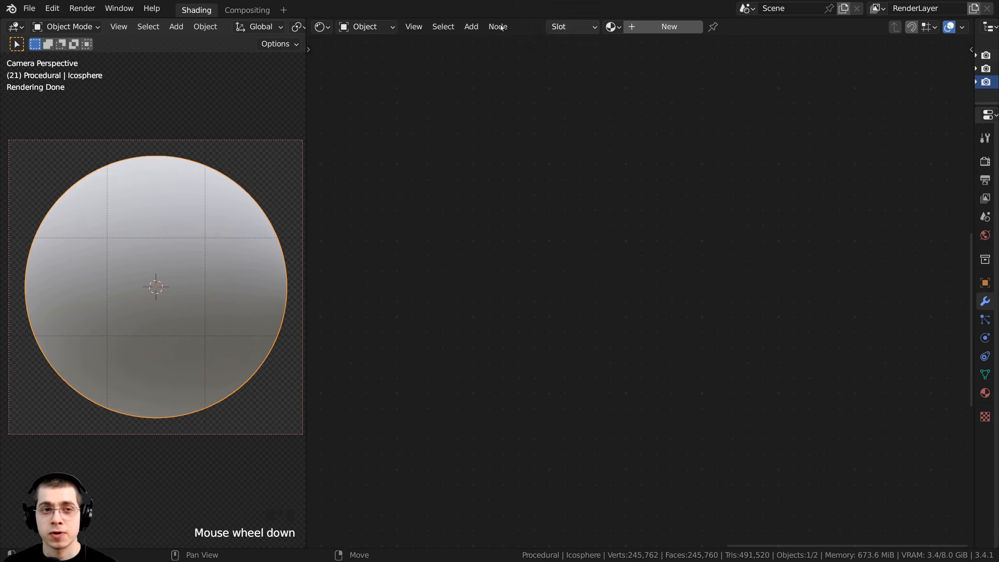
Create a new material on the icosphere and name it "Rocky Lava".
click(654, 28)
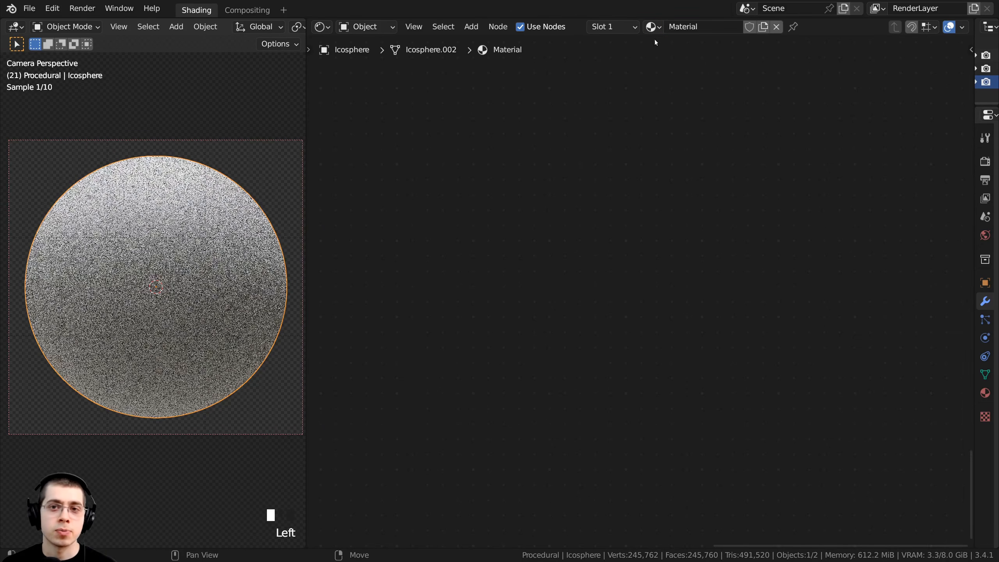
double_click(700, 27)
text(Rocky Lava)
key(Return)
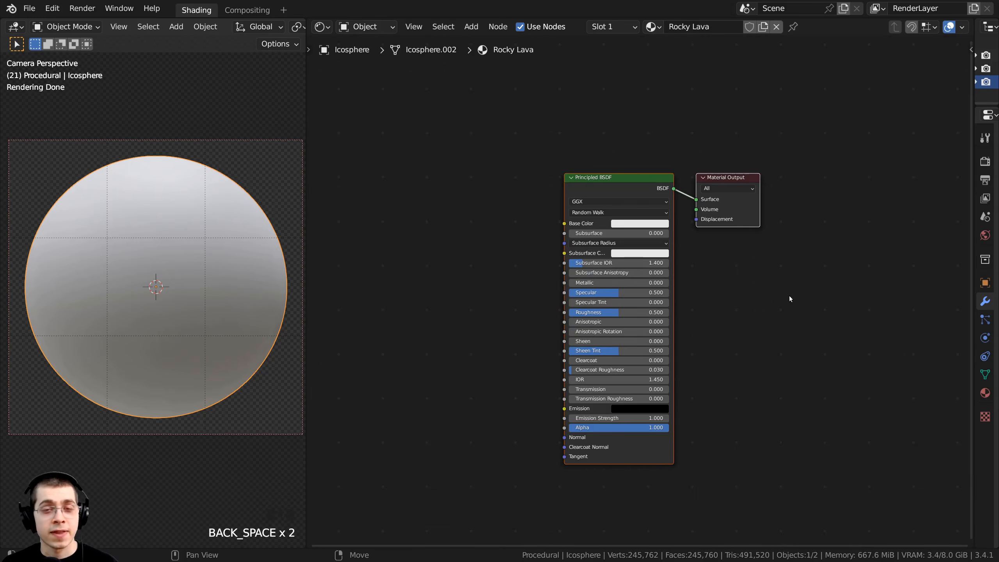
Open the application preferences.
middle_drag(787, 281, 841, 265)
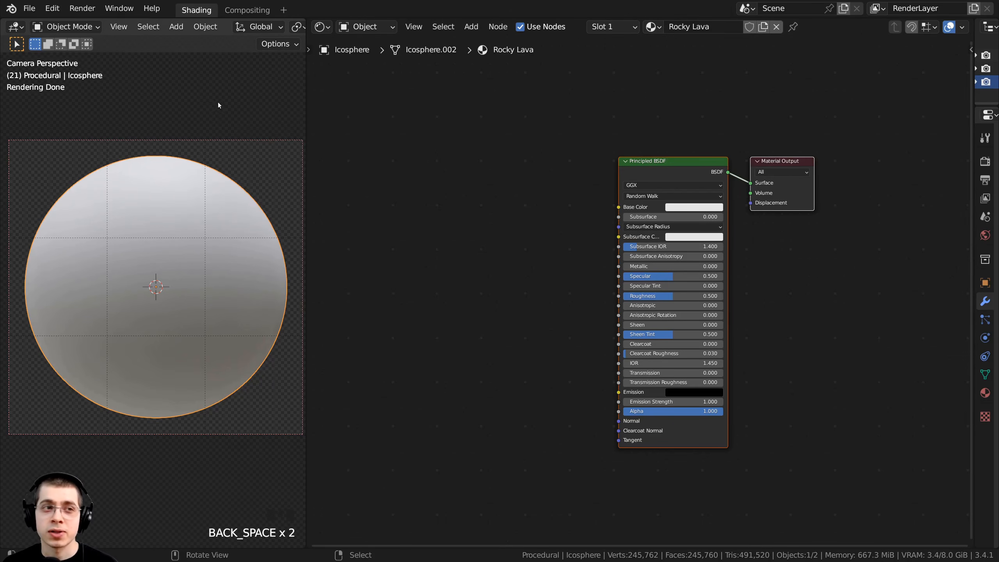
click(53, 8)
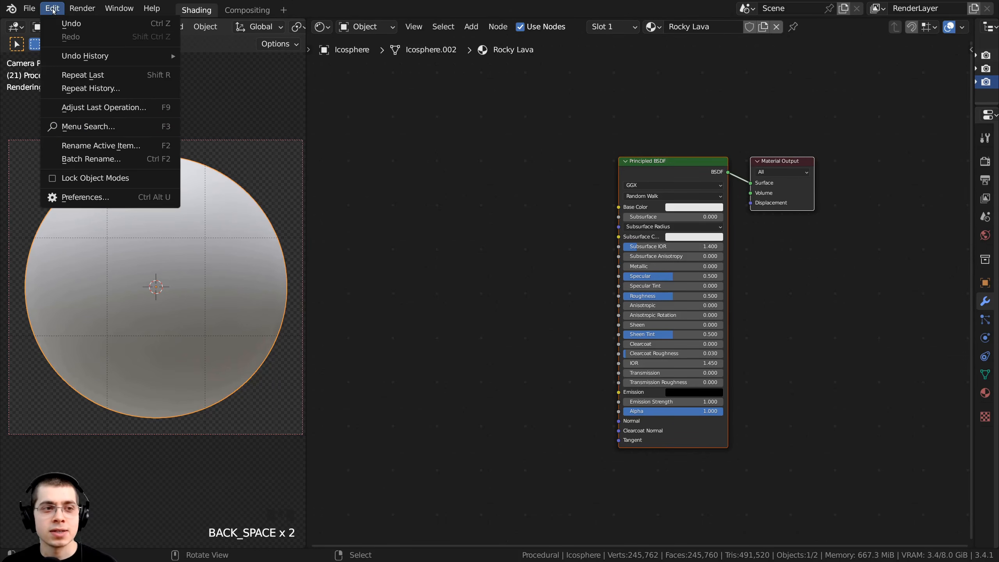
click(105, 197)
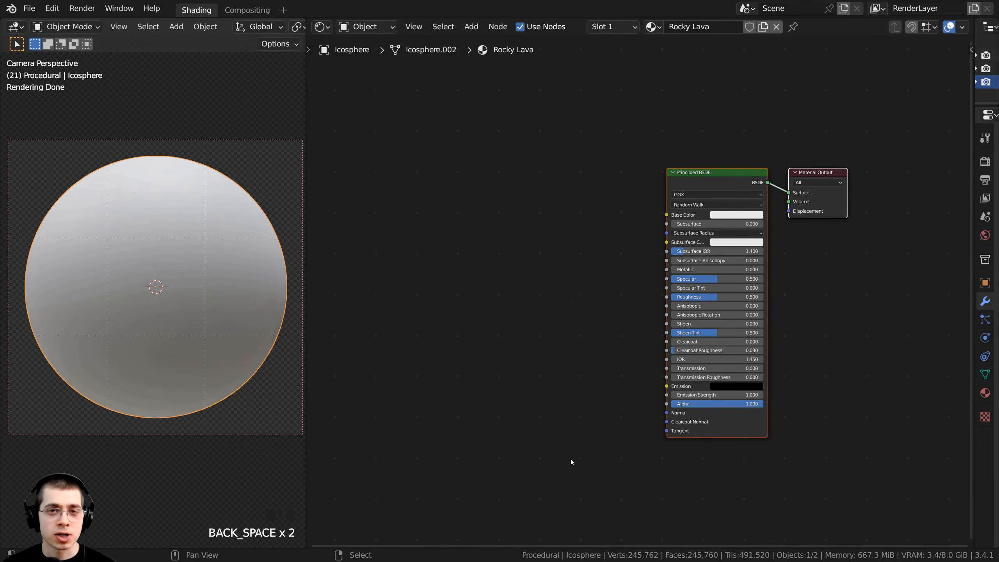
Add a Noise Texture node to the left of the Principled BSDF, leaving it unconnected.
key(a)
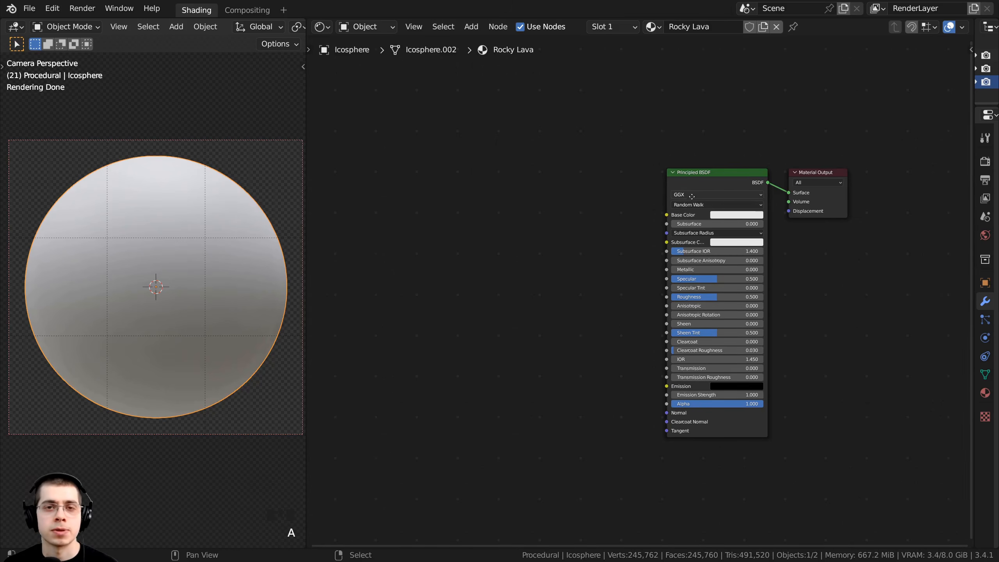
scroll(650, 170, up, 2)
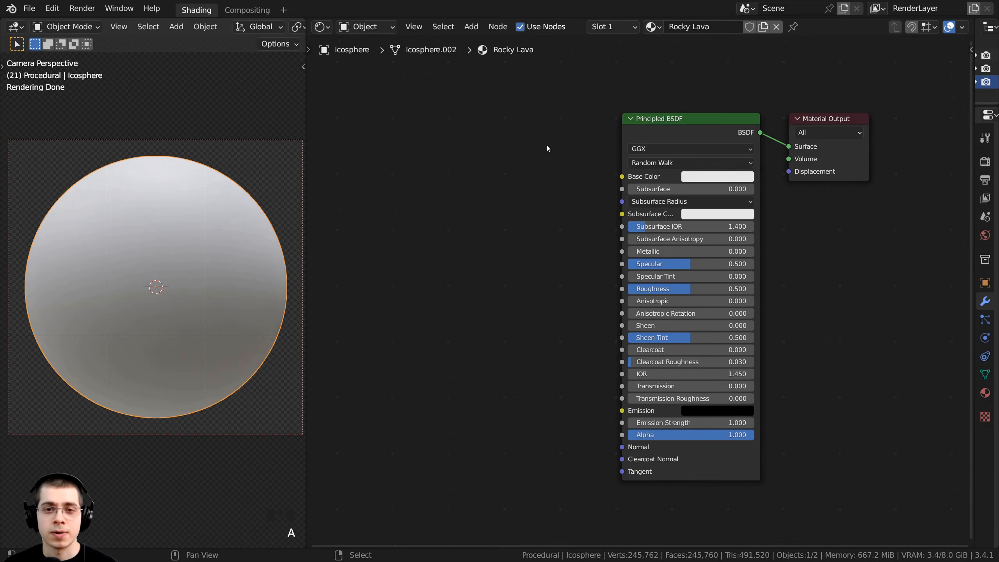
middle_drag(472, 199, 486, 167)
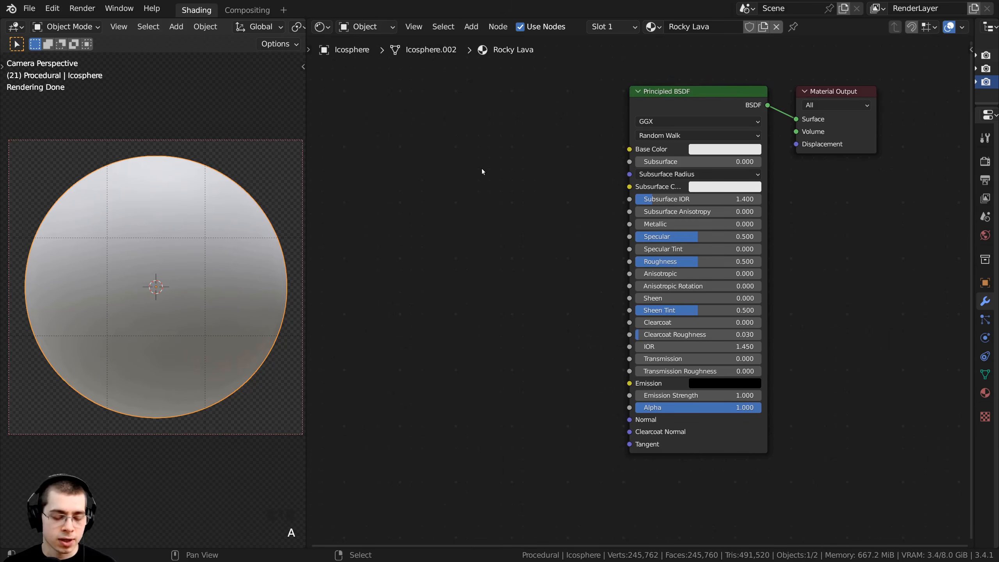
key(shift+a)
click(483, 171)
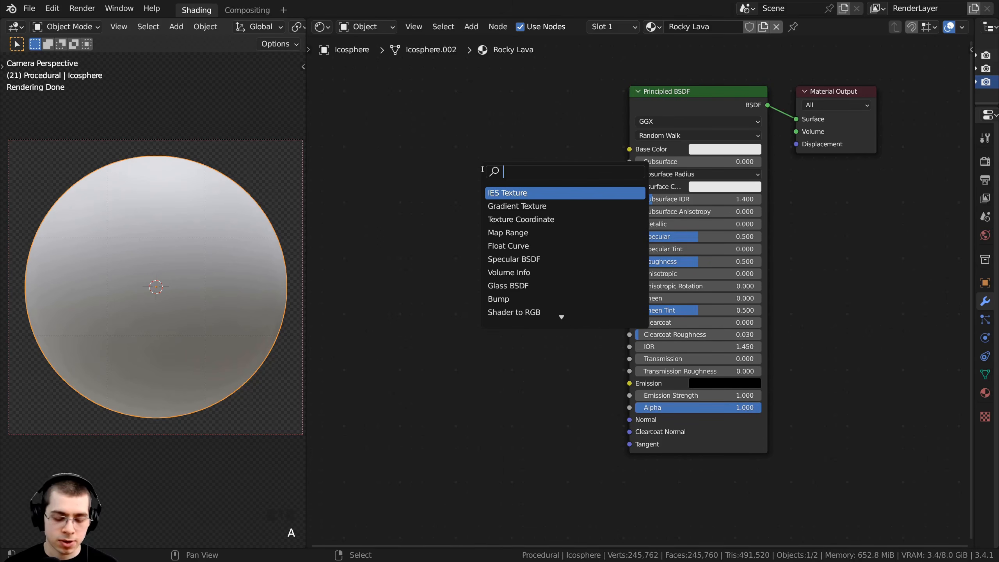
text(noise)
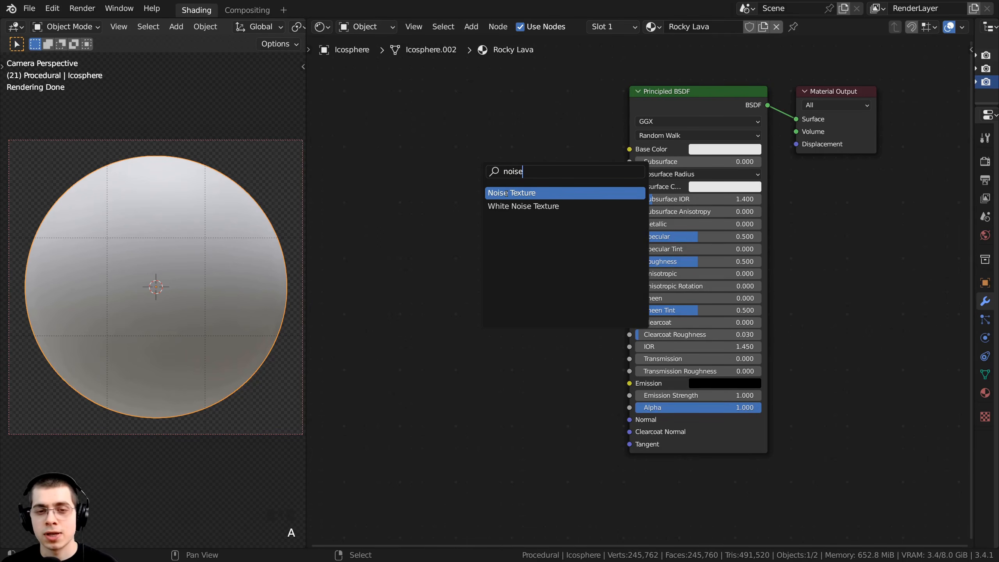
click(500, 192)
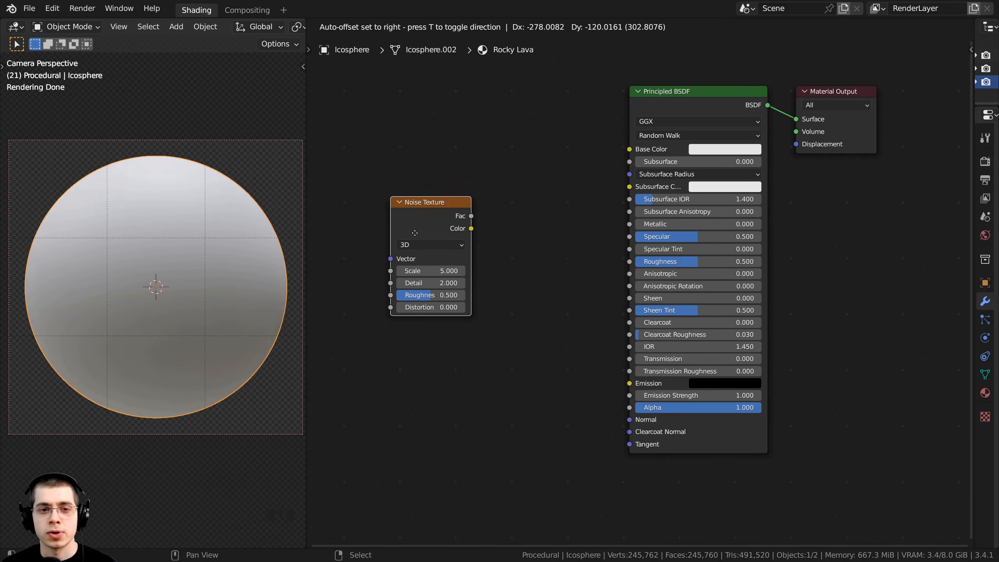
click(414, 233)
middle_drag(435, 230, 470, 226)
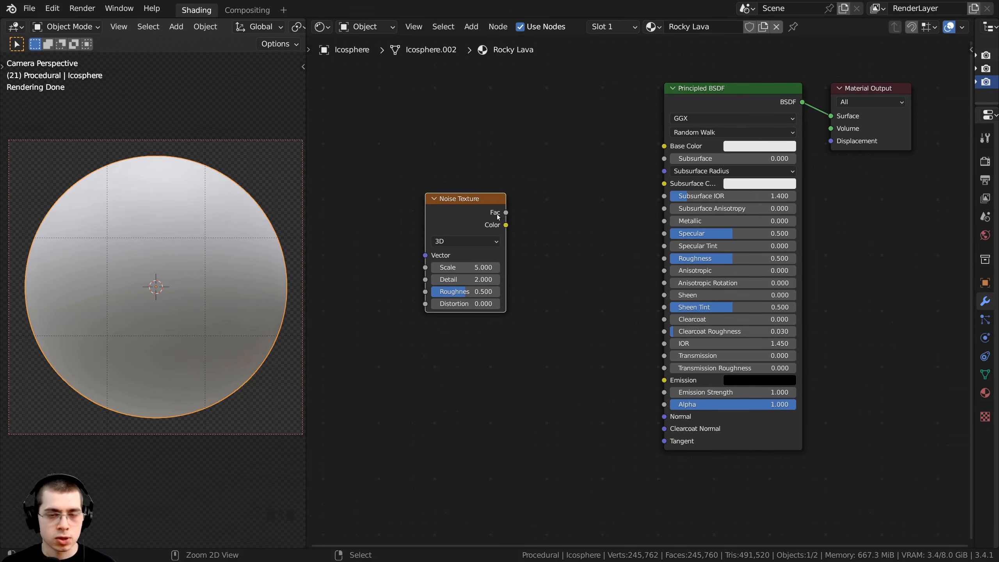
Preview the Noise Texture's Fac output directly through the Material Output, switching to the Principled BSDF and back to compare.
ctrl+shift+click(476, 214)
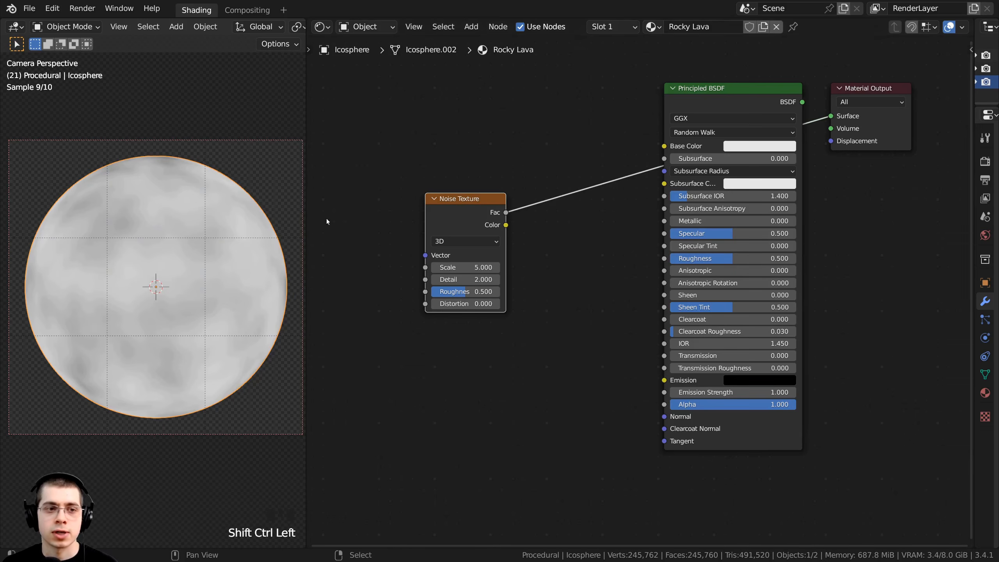
key(g)
click(394, 219)
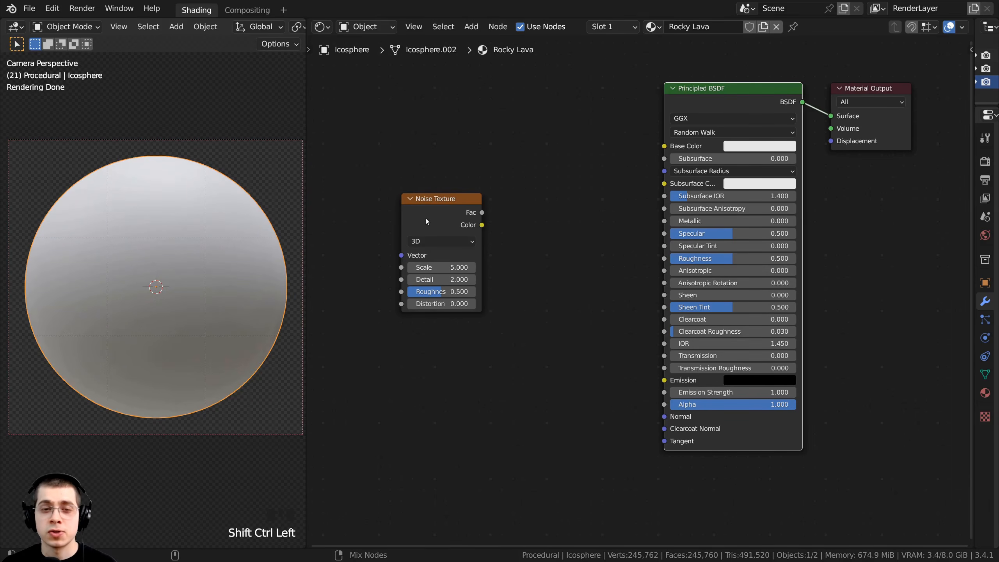
ctrl+shift+click(425, 217)
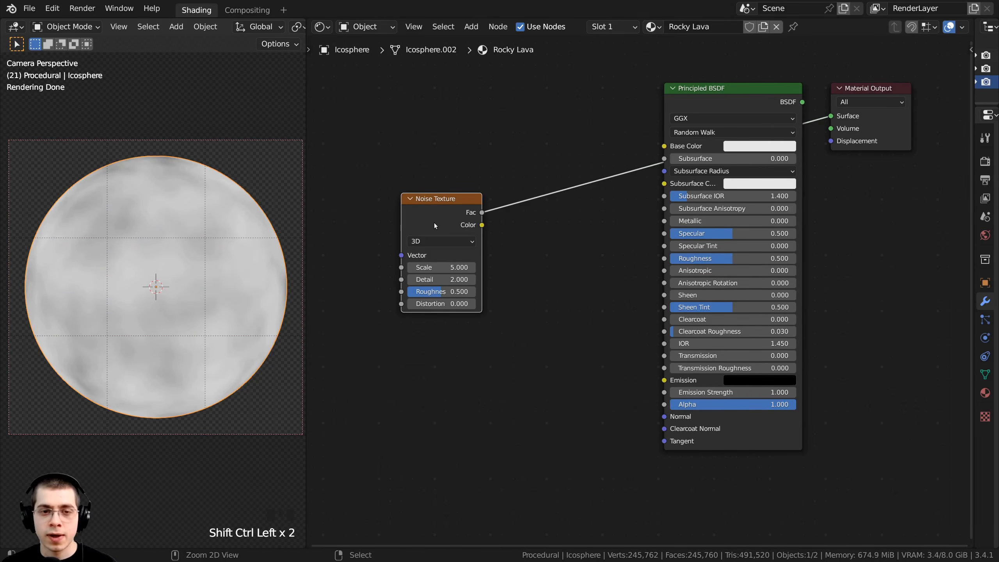
ctrl+shift+click(717, 94)
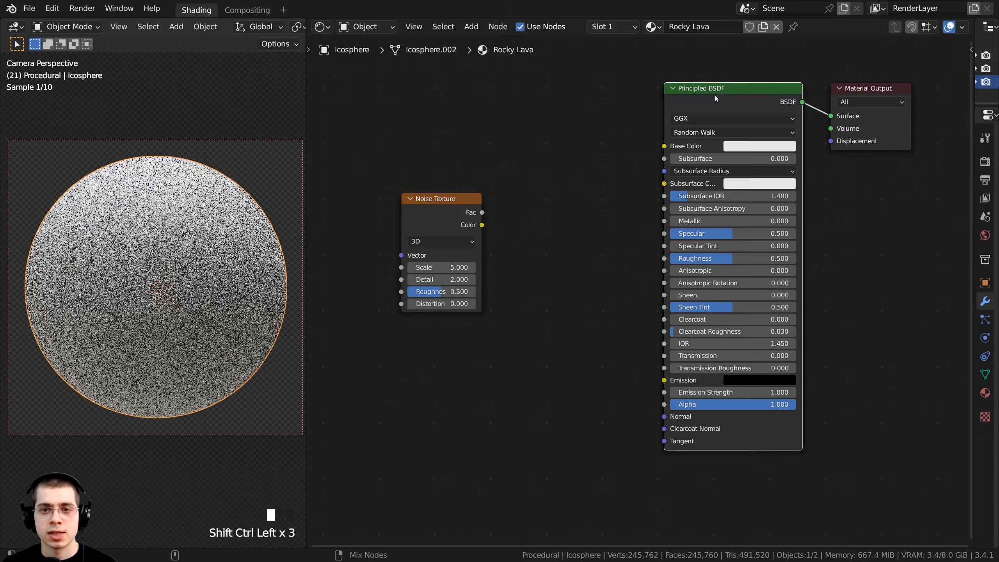
ctrl+shift+click(441, 218)
Add linked Texture Coordinate and Mapping nodes in front of the Noise Texture, and shift the Texture Coordinate node slightly away from the Mapping node.
middle_drag(235, 261, 362, 255)
scroll(573, 239, up, 3)
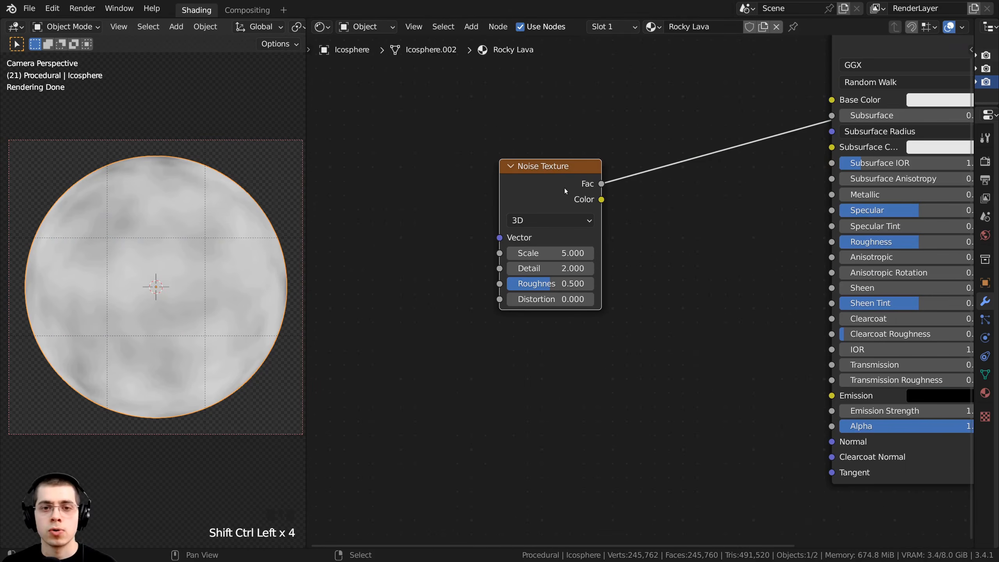
drag(564, 189, 564, 201)
scroll(563, 203, down, 3)
middle_drag(570, 211, 569, 220)
drag(570, 220, 569, 219)
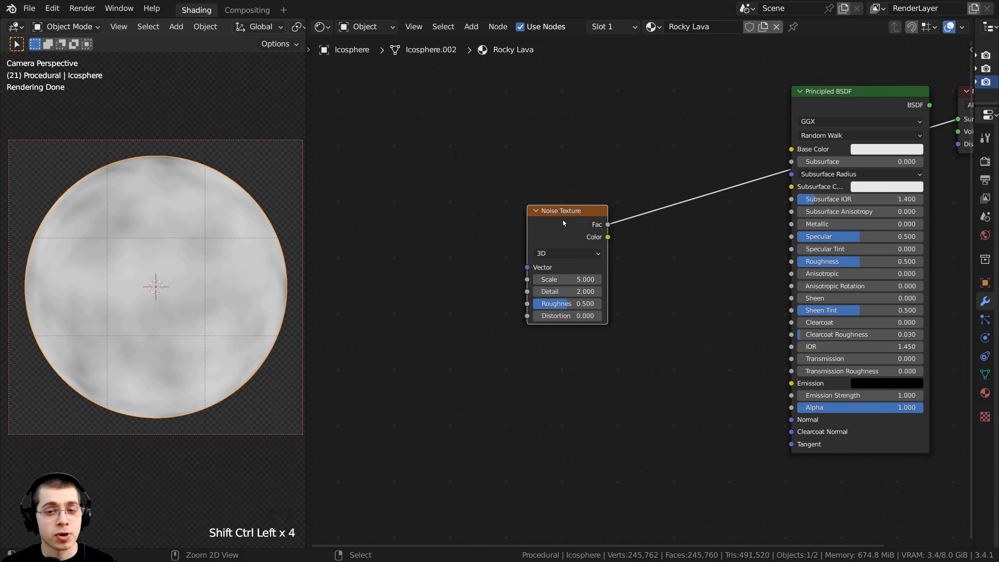
key(ctrl+t)
middle_drag(513, 233, 606, 226)
scroll(606, 226, up, 1)
key(a)
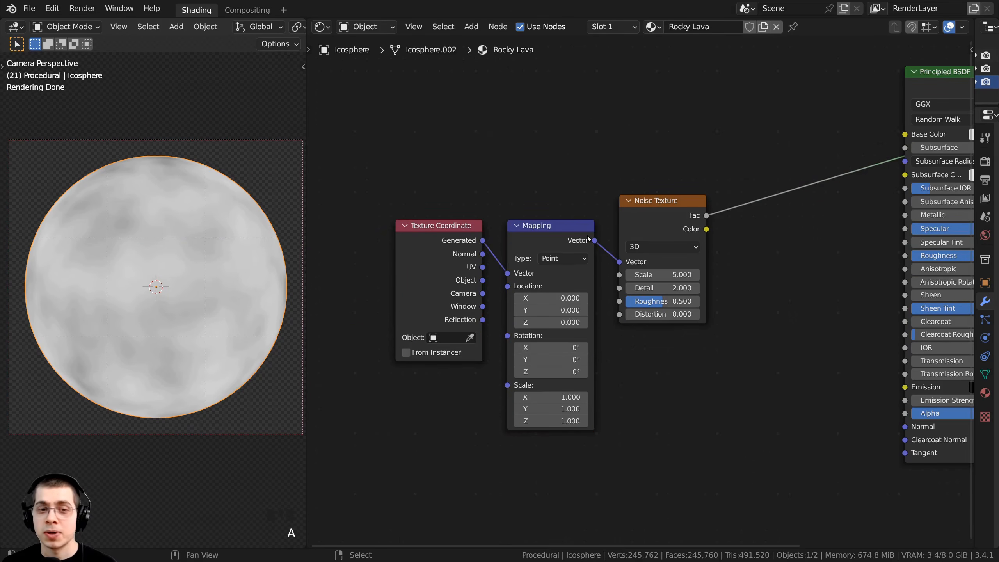
drag(439, 254, 435, 261)
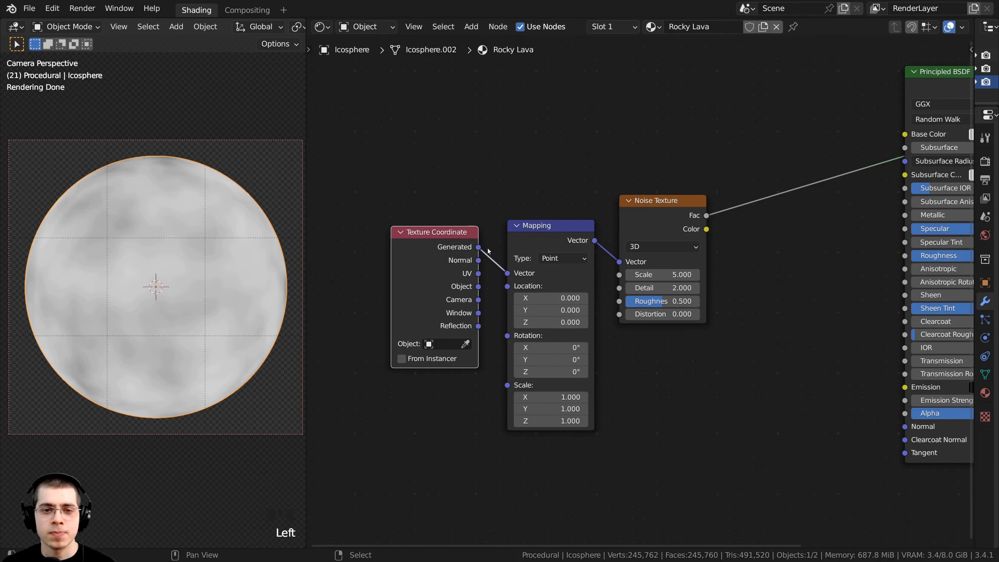
Delete the Mapping node and link the Texture Coordinate's Object output directly to the Noise Texture's Vector input.
click(544, 240)
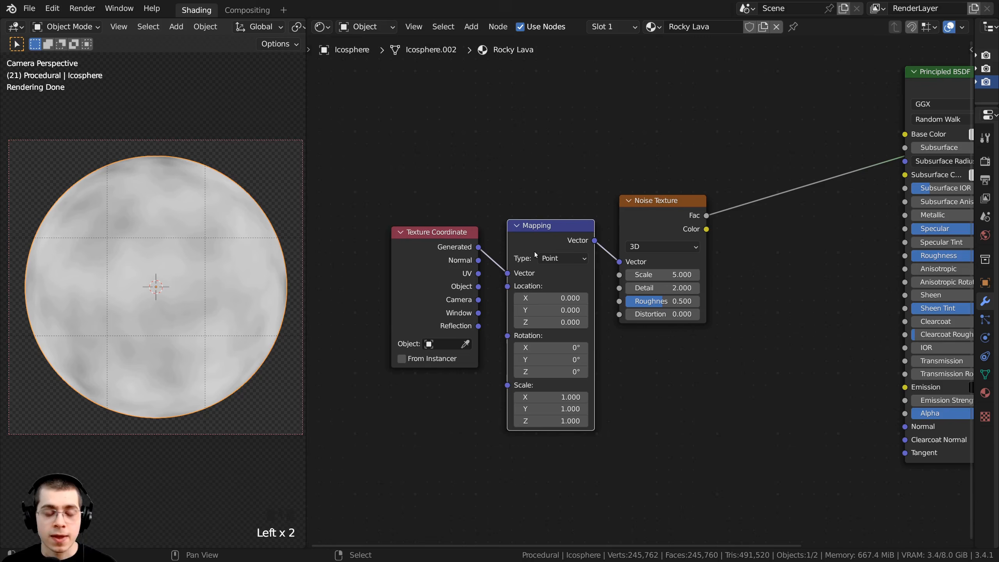
key(x)
scroll(462, 286, down, 3)
drag(455, 229, 616, 193)
scroll(439, 255, up, 1)
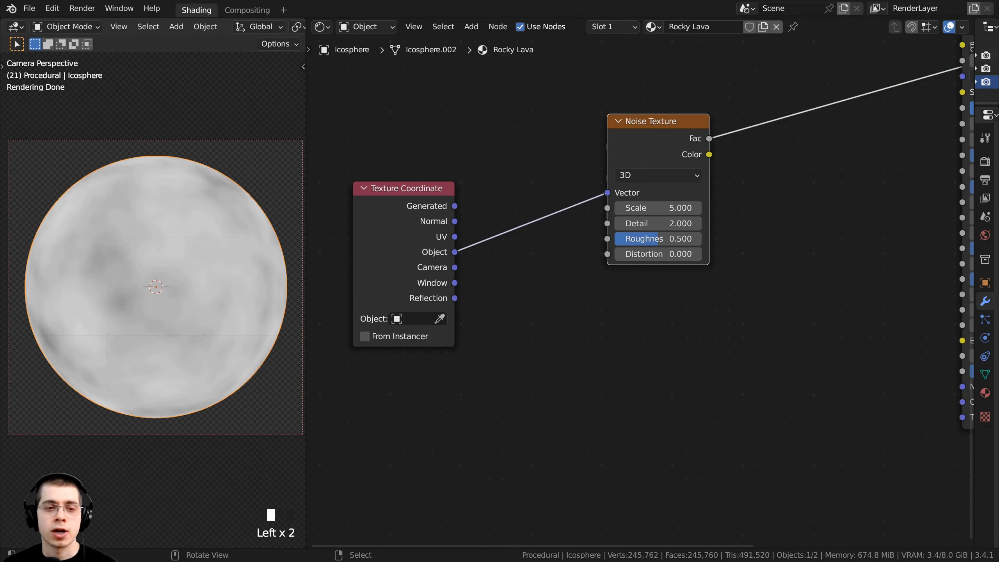
Set the Noise Texture's Scale to 10 and its Detail to 15.
middle_drag(626, 164, 614, 151)
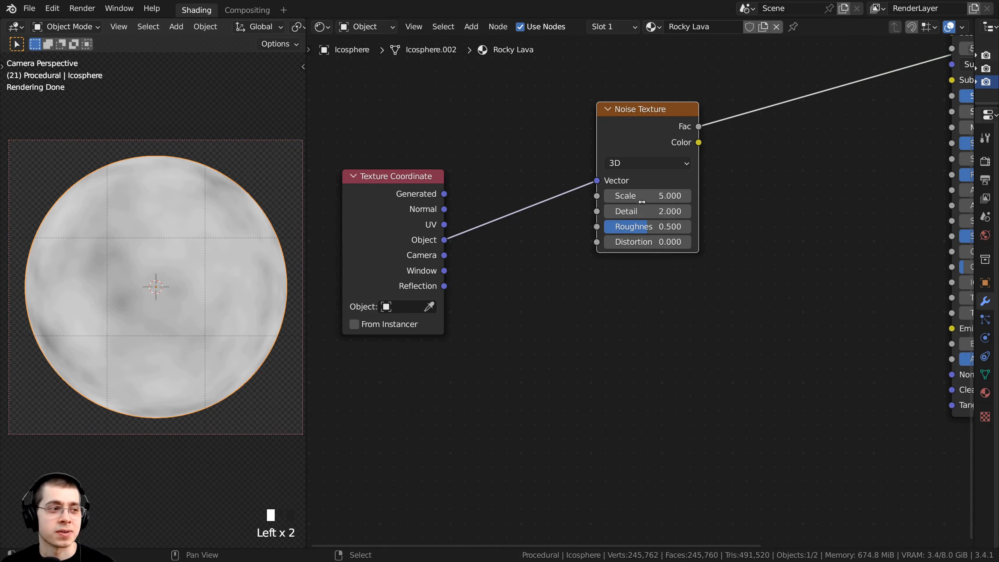
double_click(658, 189)
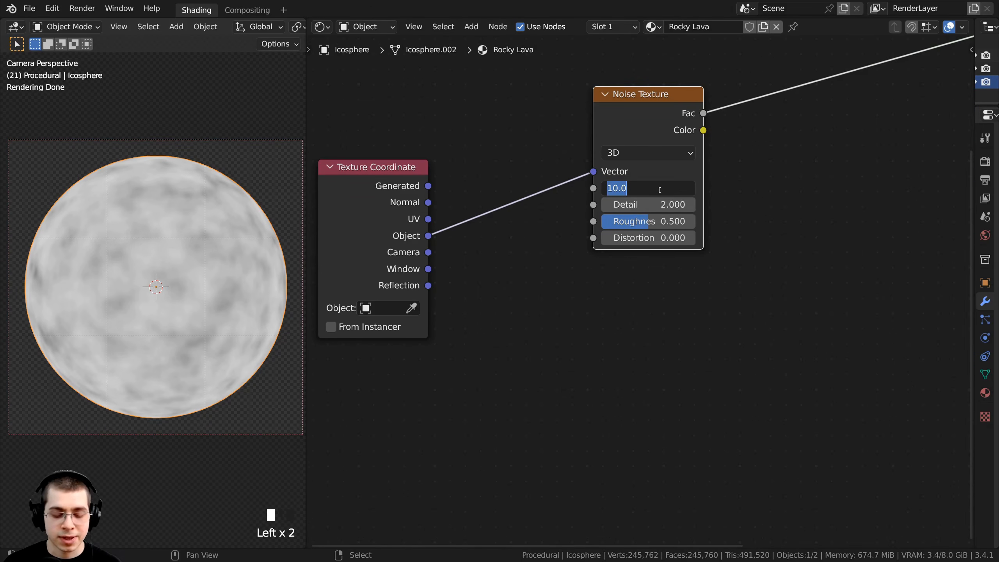
text(10)
key(Return)
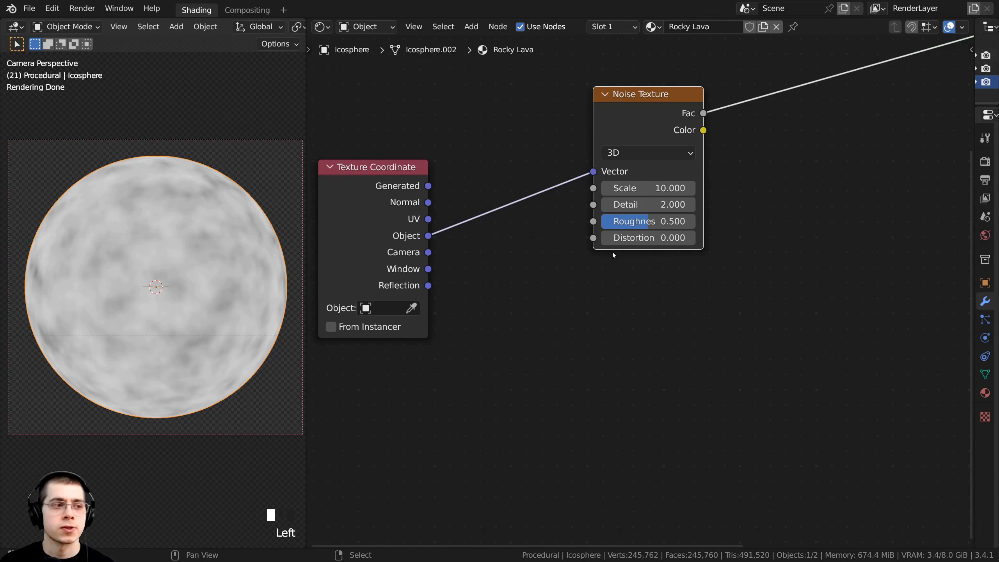
scroll(612, 251, up, 1)
drag(634, 190, 668, 190)
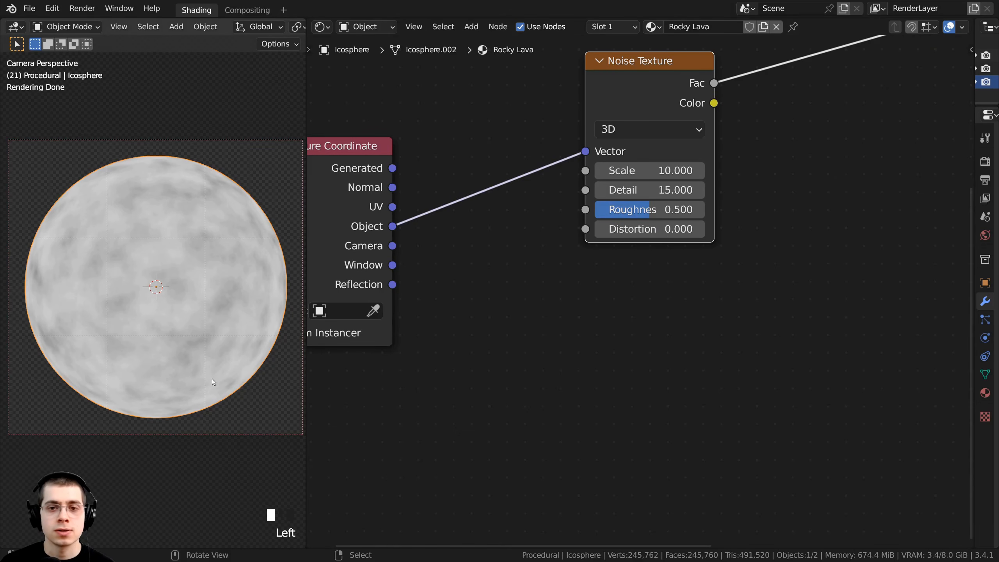
Set the Noise Texture's Roughness to 0.8.
middle_drag(543, 264, 507, 251)
drag(625, 188, 651, 188)
right_click(651, 188)
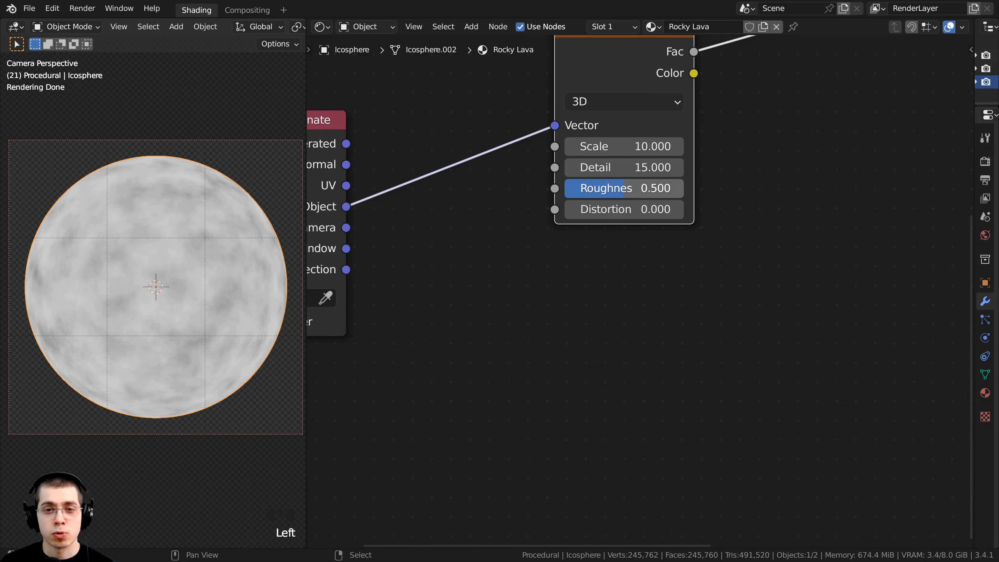
click(660, 188)
text(.8)
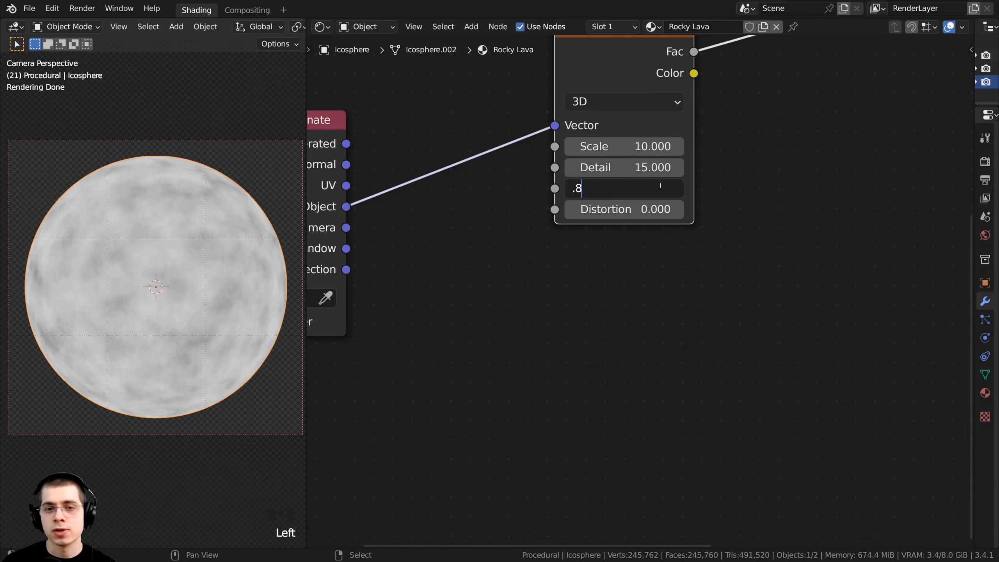
click(593, 206)
scroll(508, 254, down, 1)
middle_drag(508, 254, 496, 275)
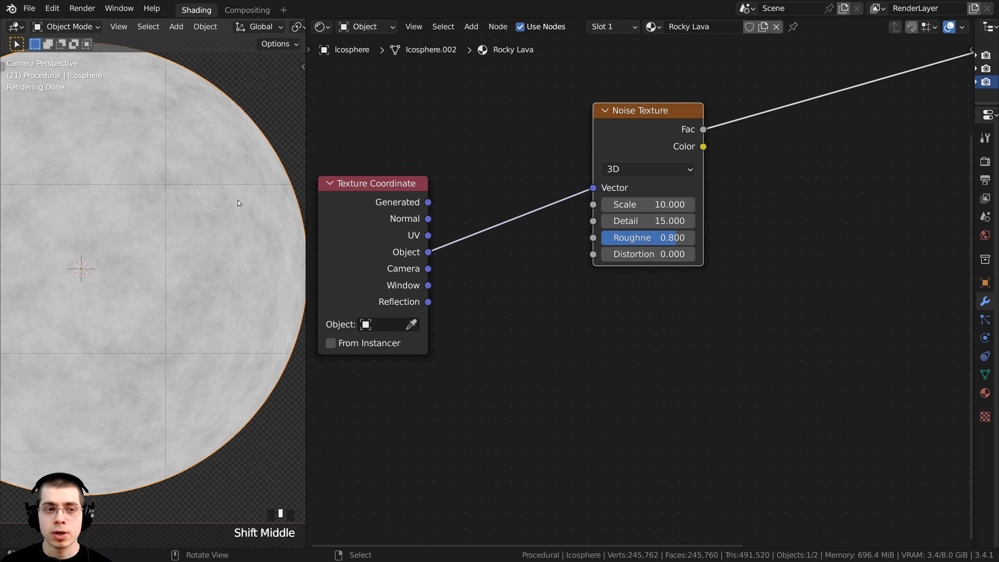
Set the Noise Texture's Distortion to 0.5 and check the pattern on the sphere.
click(630, 255)
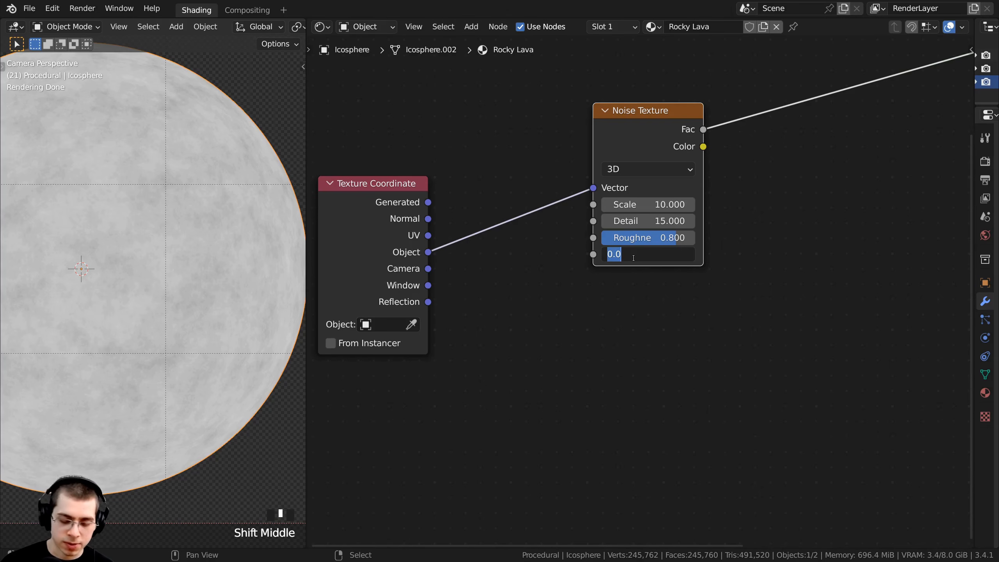
text(.5)
key(Return)
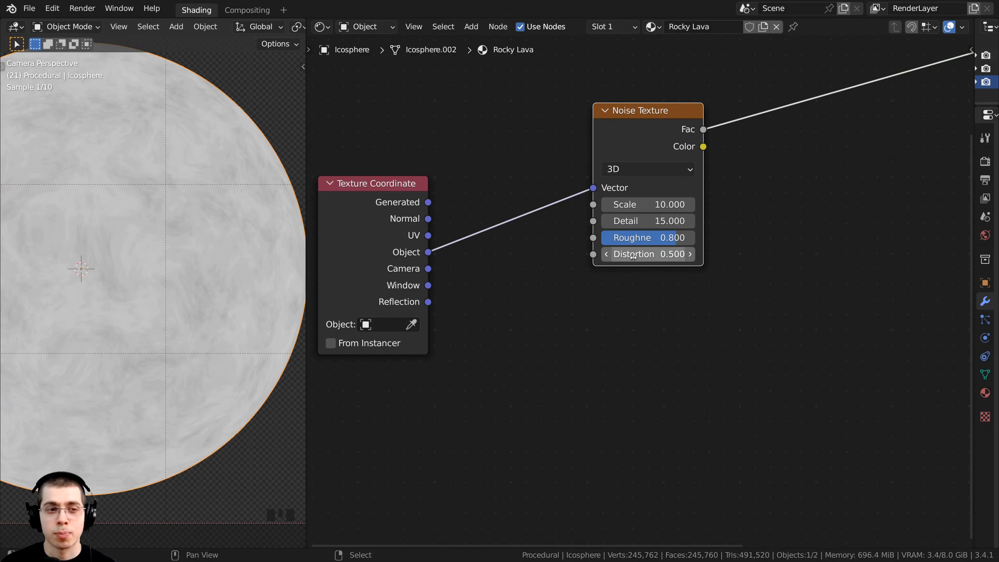
shift+middle_drag(164, 217, 94, 184)
scroll(150, 322, down, 2)
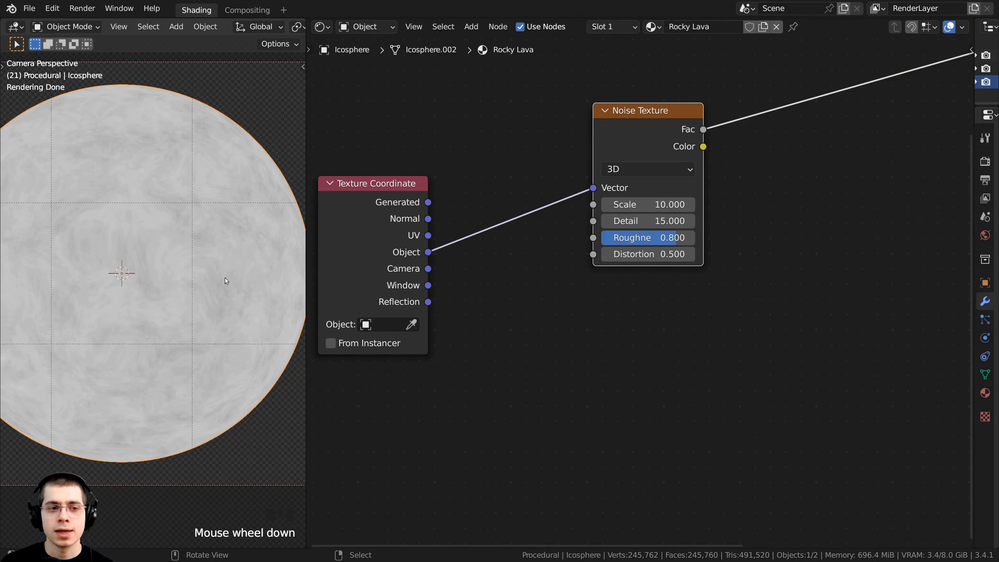
scroll(566, 298, down, 3)
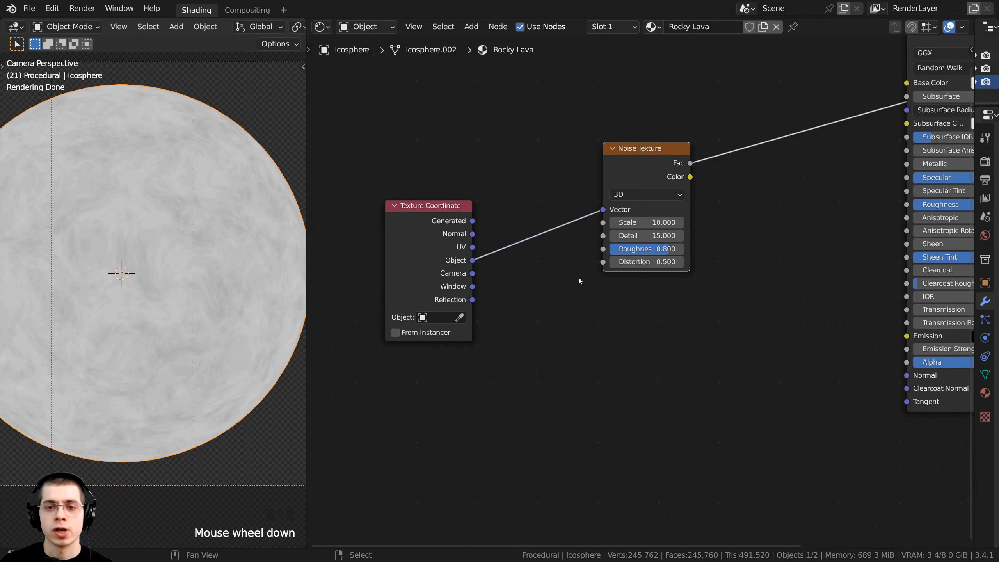
Link the Noise Texture's Fac output to the Principled BSDF's Emission input and reconnect the Principled BSDF to the Material Output's Surface.
middle_drag(623, 196, 373, 228)
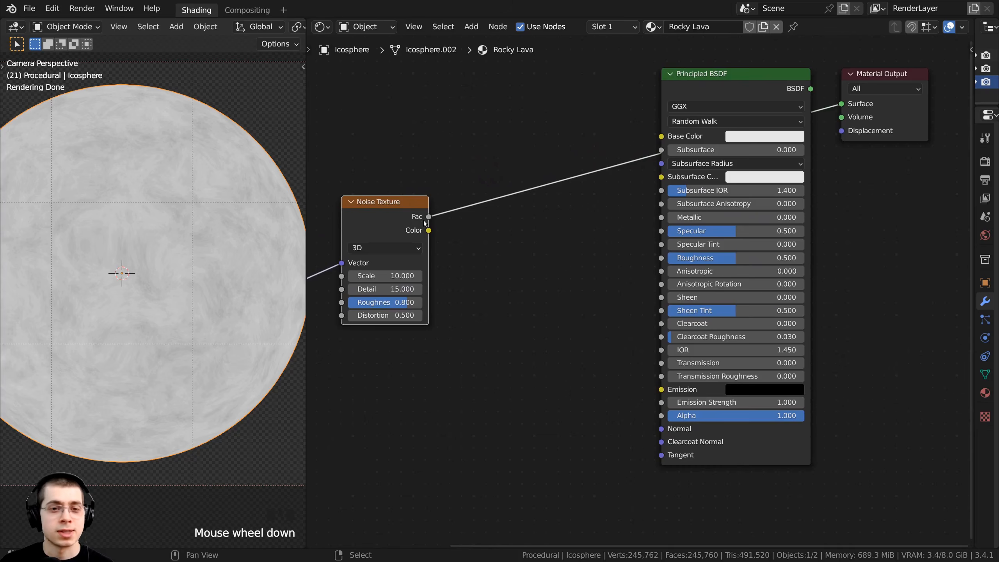
drag(428, 217, 656, 390)
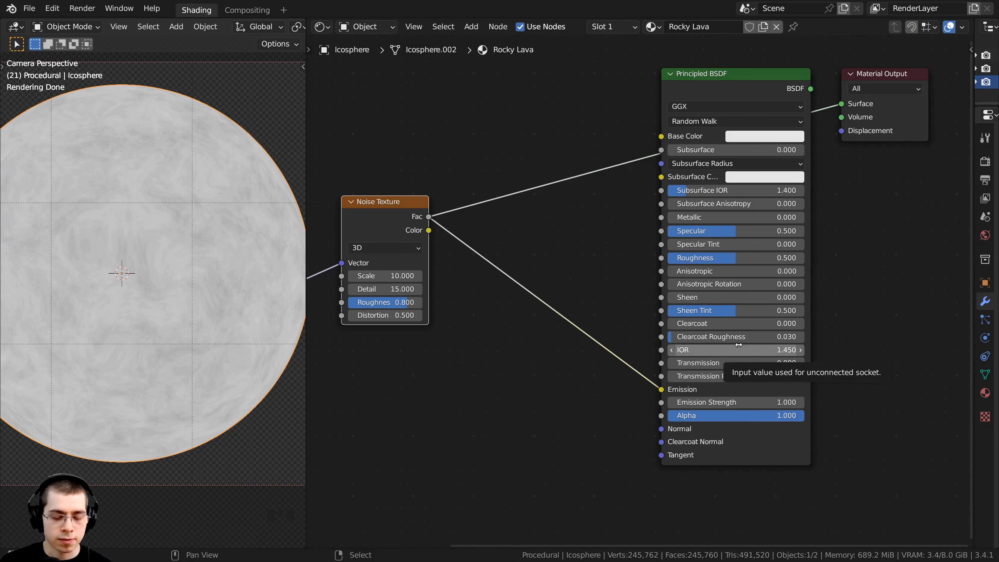
ctrl+shift+click(719, 80)
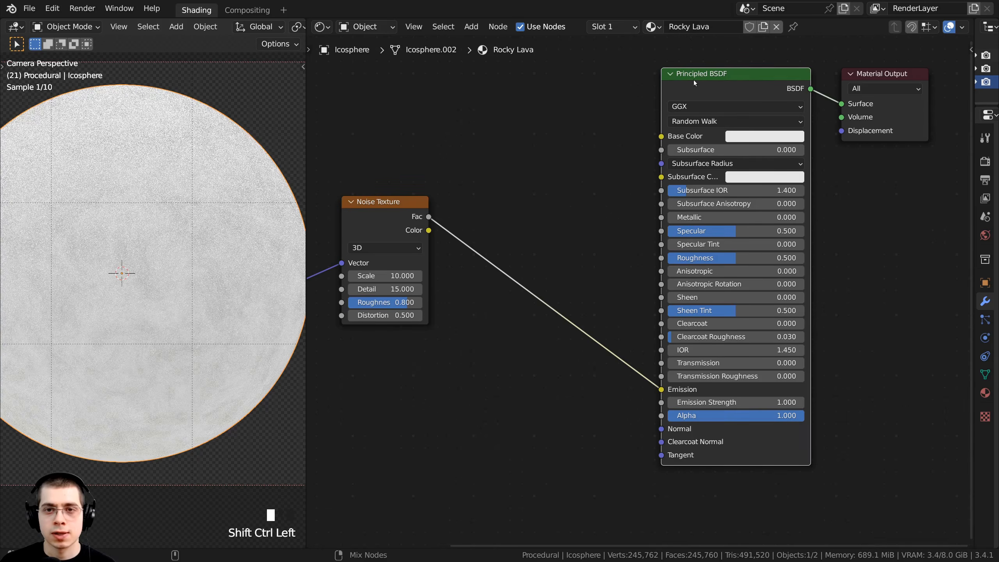
scroll(449, 284, down, 2)
scroll(492, 253, up, 1)
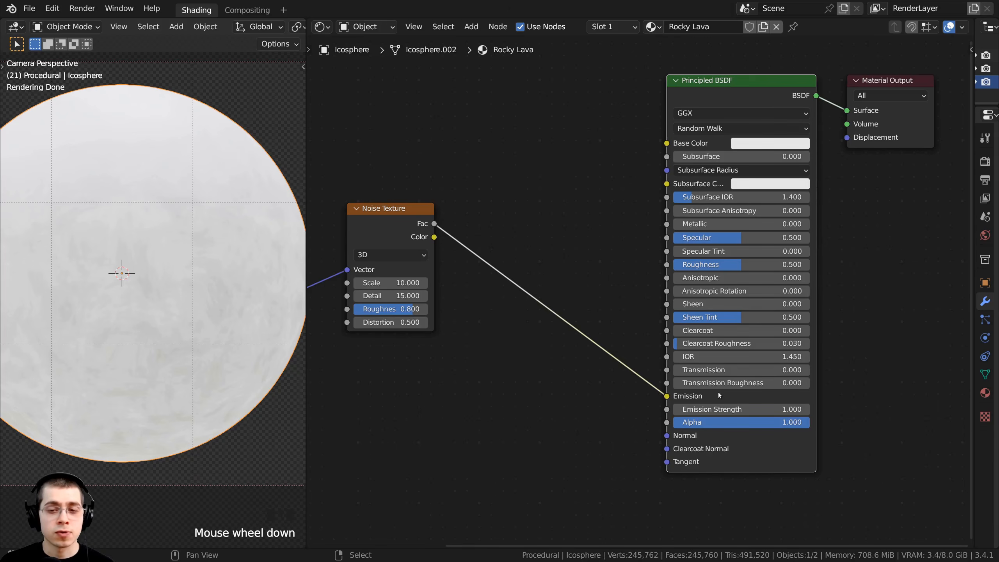
Make the Principled BSDF's Base Color black and set its Emission Strength to 5.
click(770, 144)
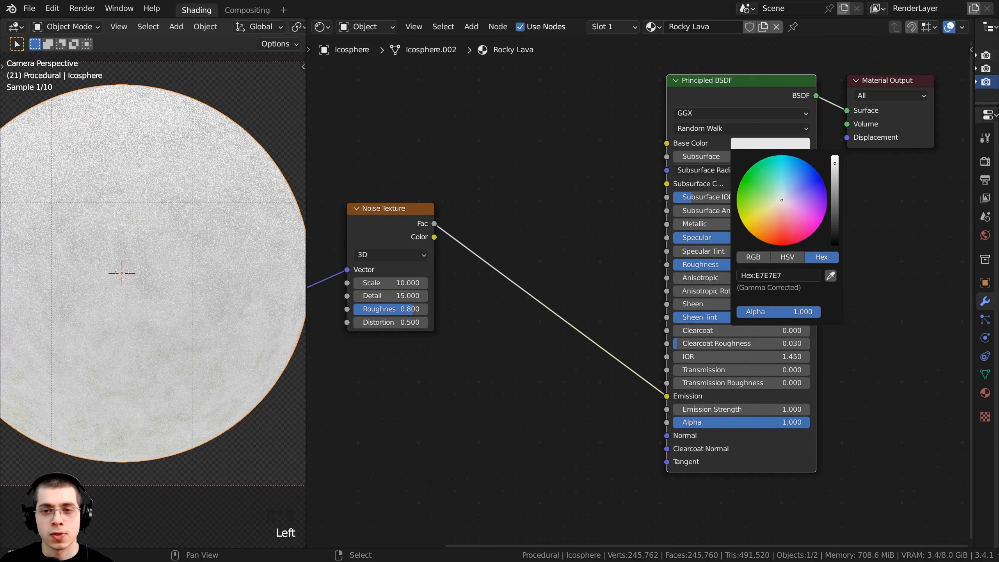
drag(835, 164, 835, 248)
middle_drag(640, 279, 657, 268)
click(726, 395)
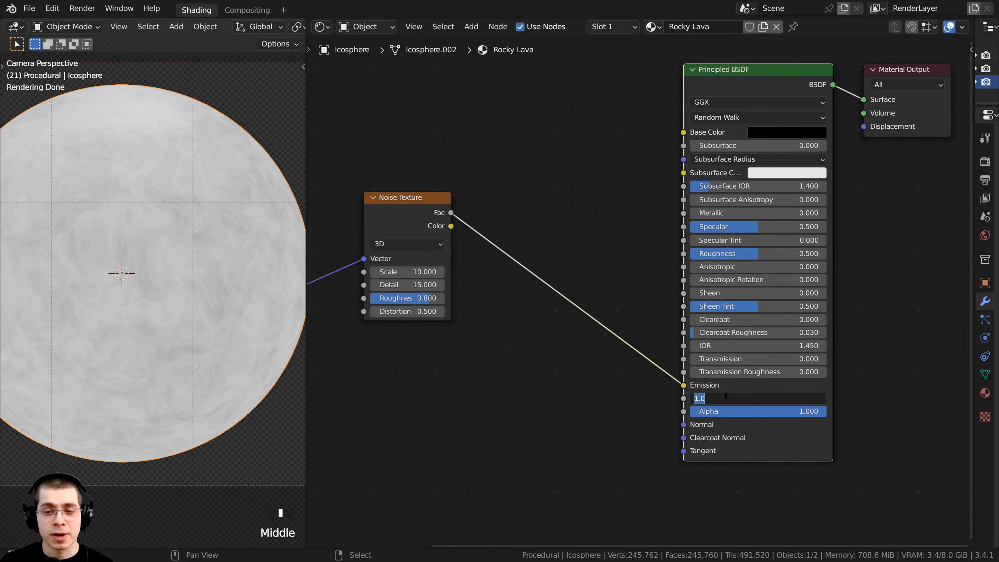
text(5)
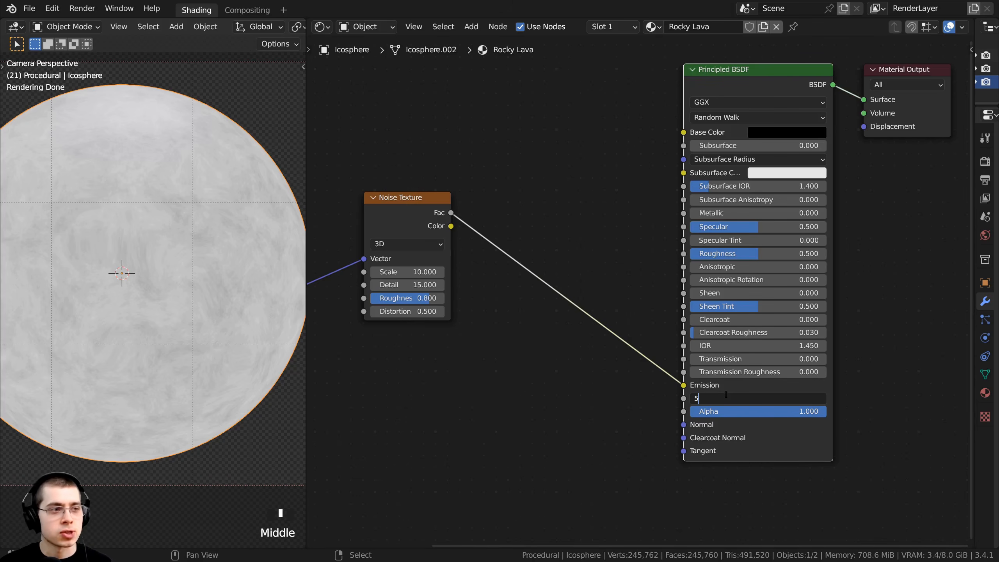
click(725, 394)
scroll(462, 301, down, 2)
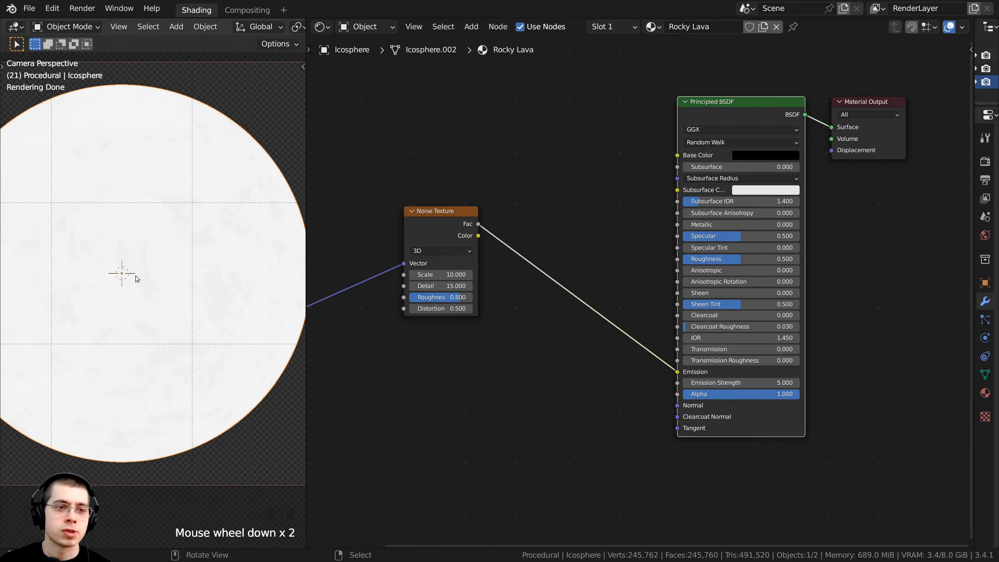
scroll(136, 279, down, 1)
shift+middle_drag(136, 278, 168, 281)
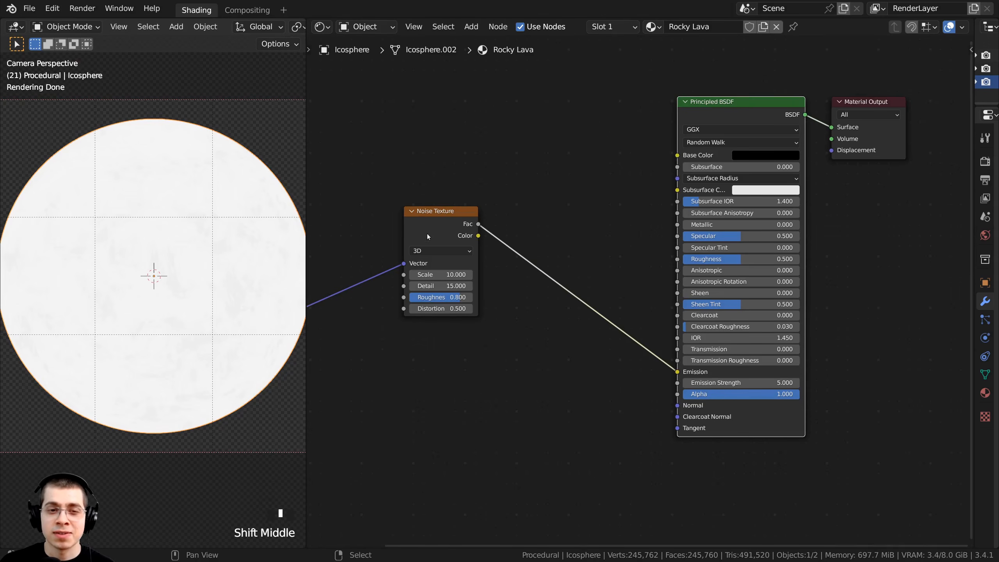
Insert a ColorRamp node on the link between the Noise Texture's Fac output and the Principled BSDF's Emission input.
drag(452, 234, 433, 231)
scroll(443, 241, up, 4)
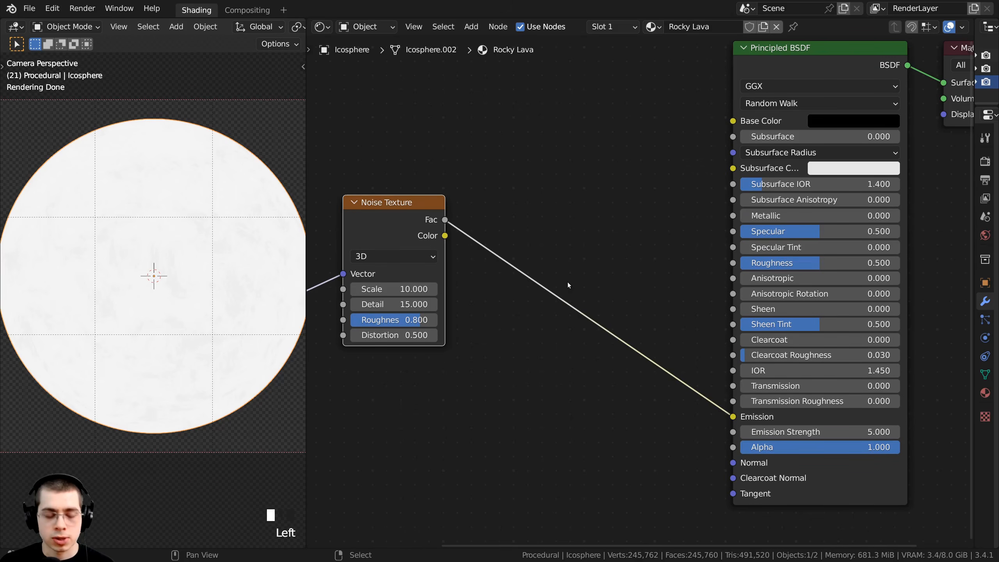
key(shift+a)
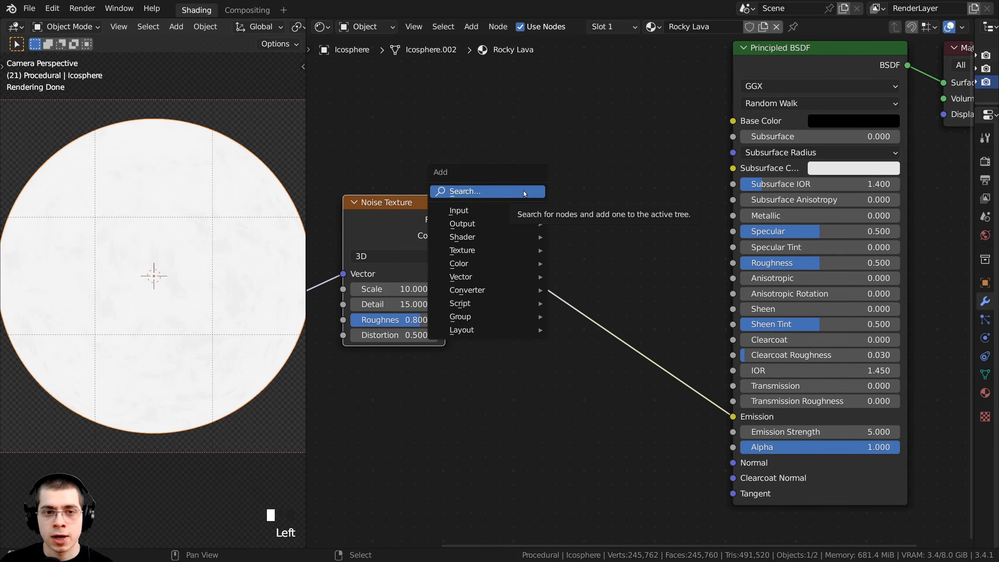
click(523, 190)
text(col)
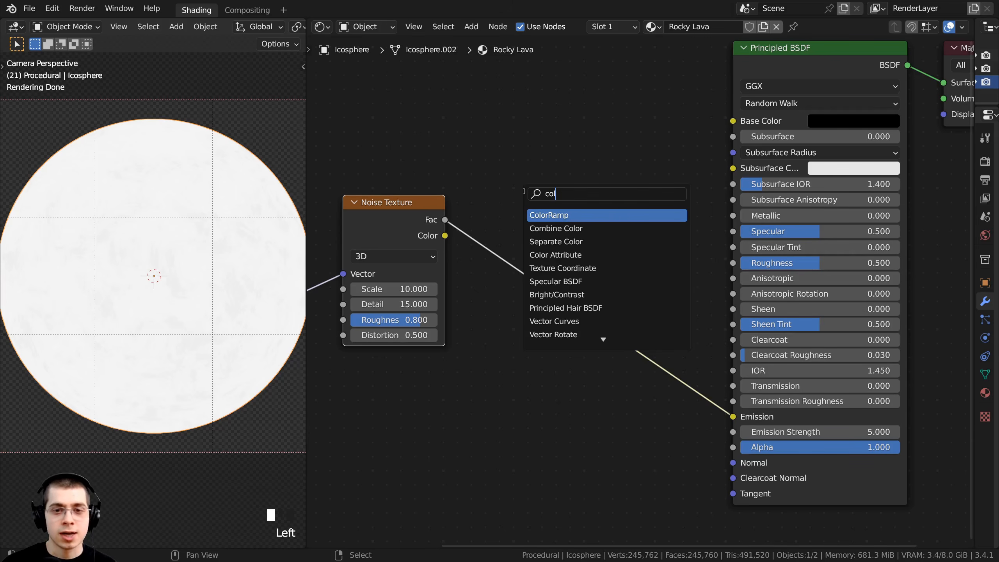
click(542, 216)
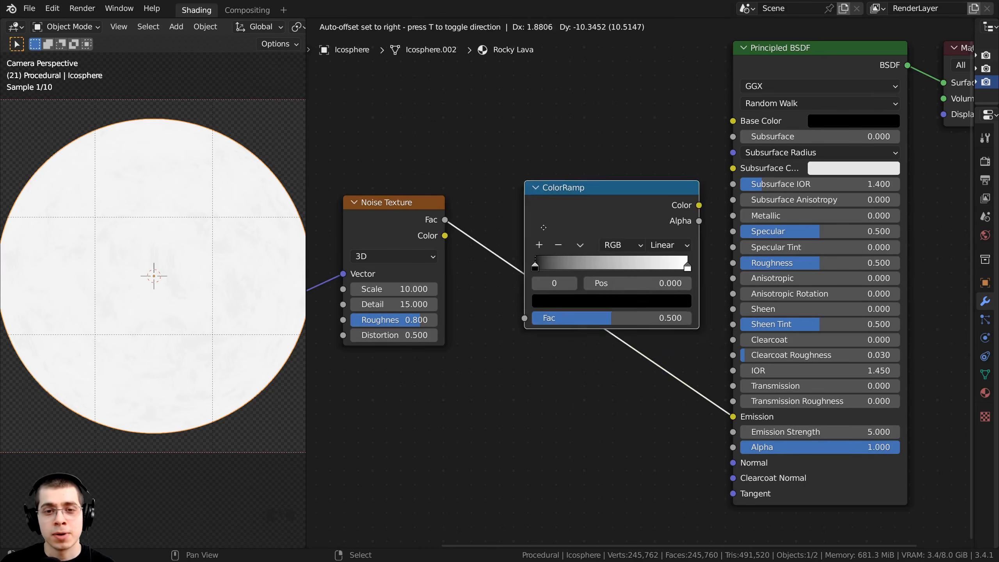
click(539, 312)
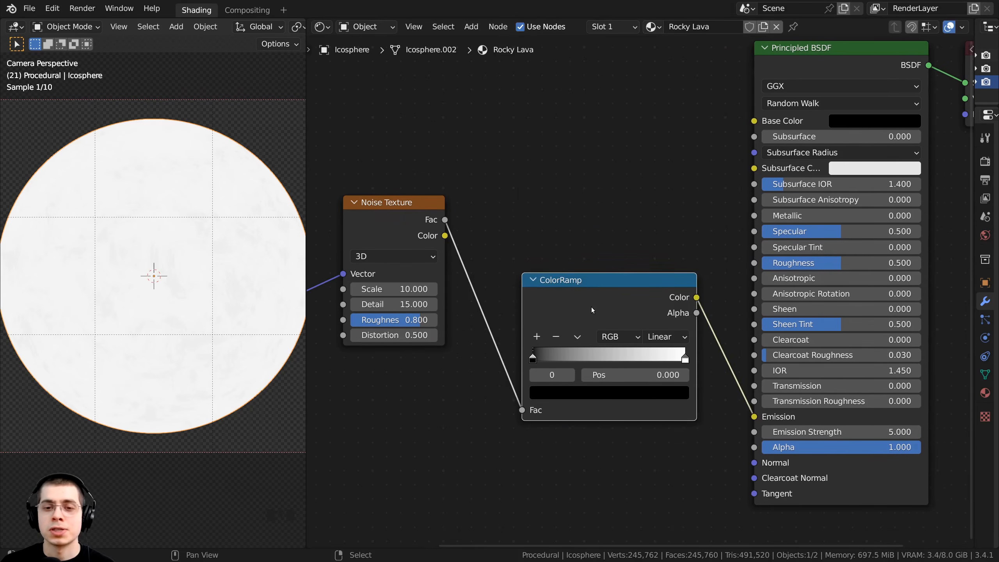
drag(591, 305, 585, 260)
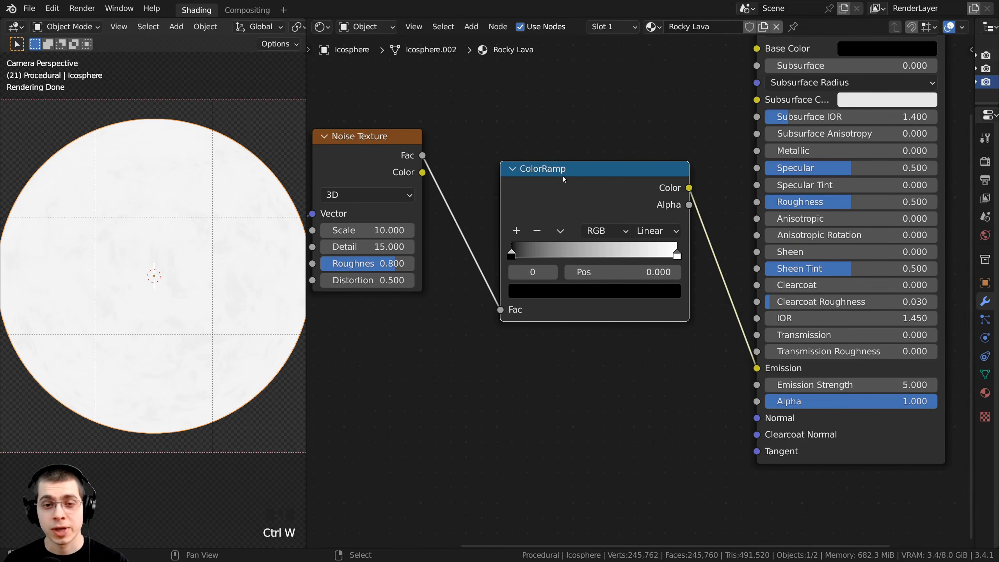
drag(562, 184, 559, 182)
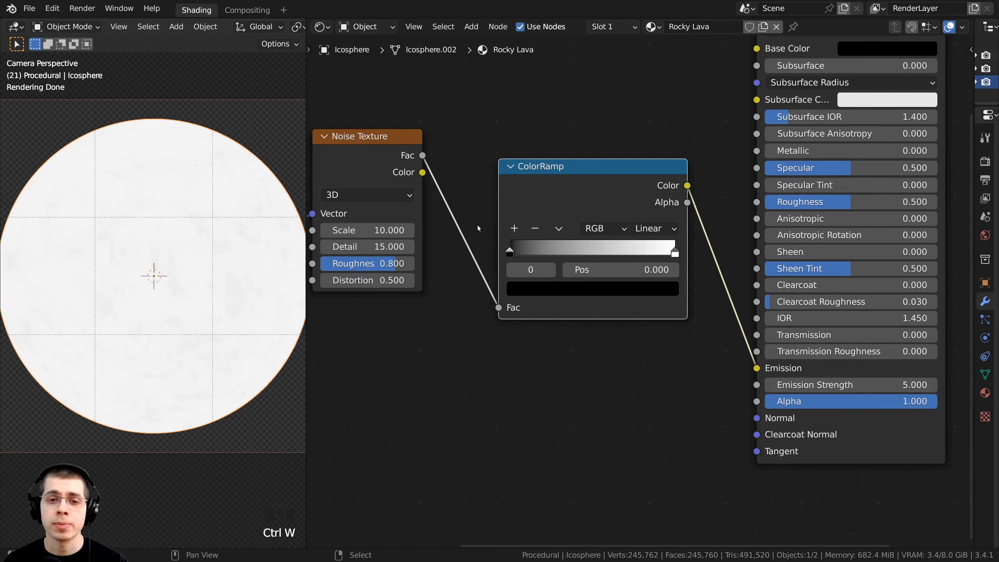
Move the ColorRamp's black stop toward the middle of the gradient, to position 0.427.
scroll(507, 231, up, 2)
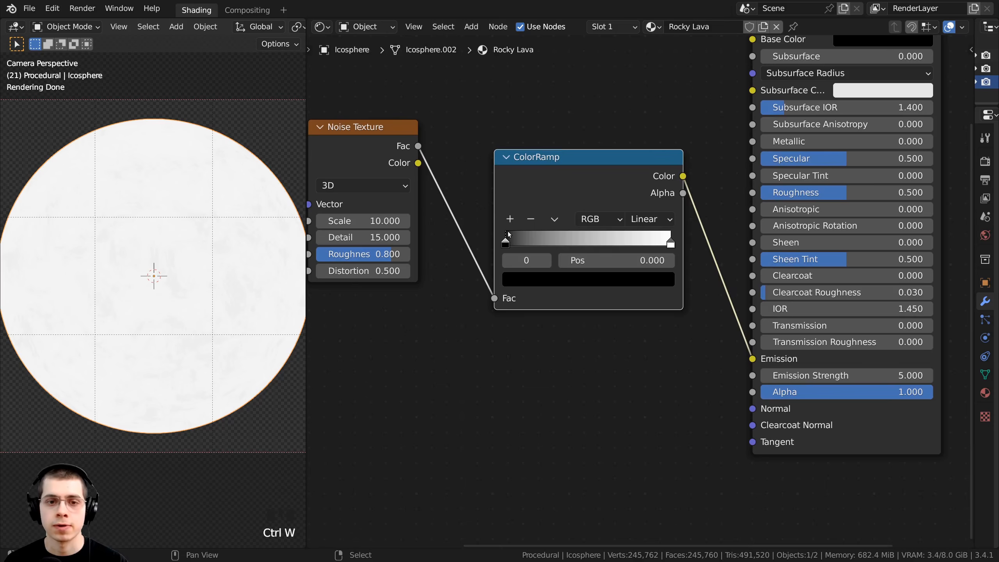
scroll(190, 225, up, 1)
scroll(190, 226, up, 1)
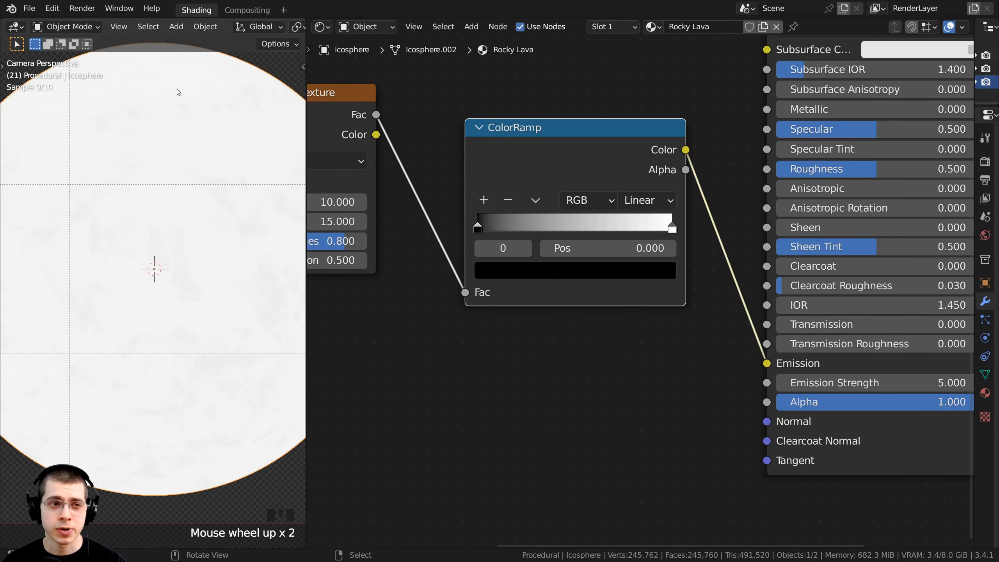
click(480, 229)
middle_drag(480, 228, 478, 219)
drag(477, 219, 563, 214)
scroll(557, 243, down, 1)
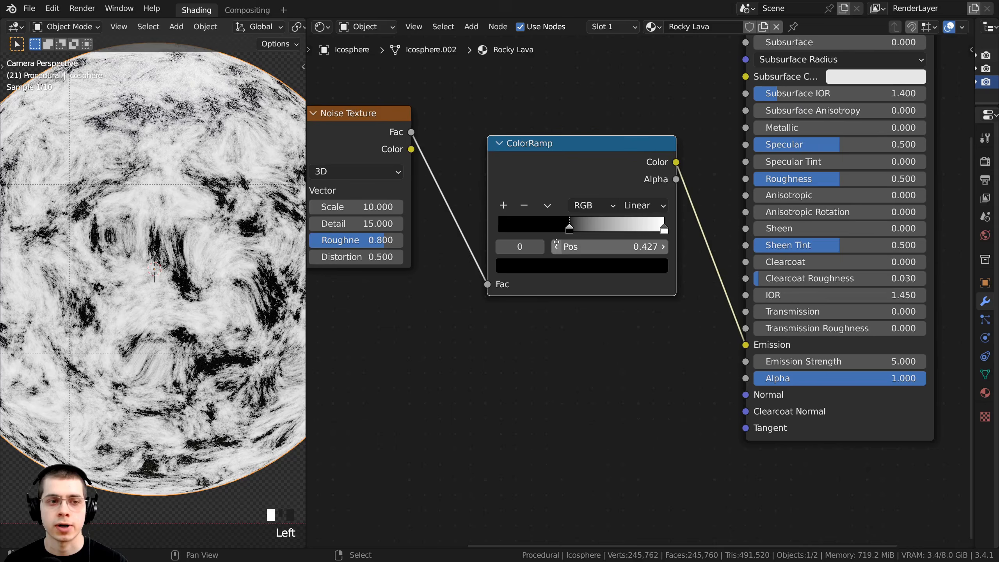
Recolor the ColorRamp's black stop to a bright, saturated red, hex FF1000.
middle_drag(556, 242, 560, 298)
scroll(561, 298, down, 1)
click(560, 298)
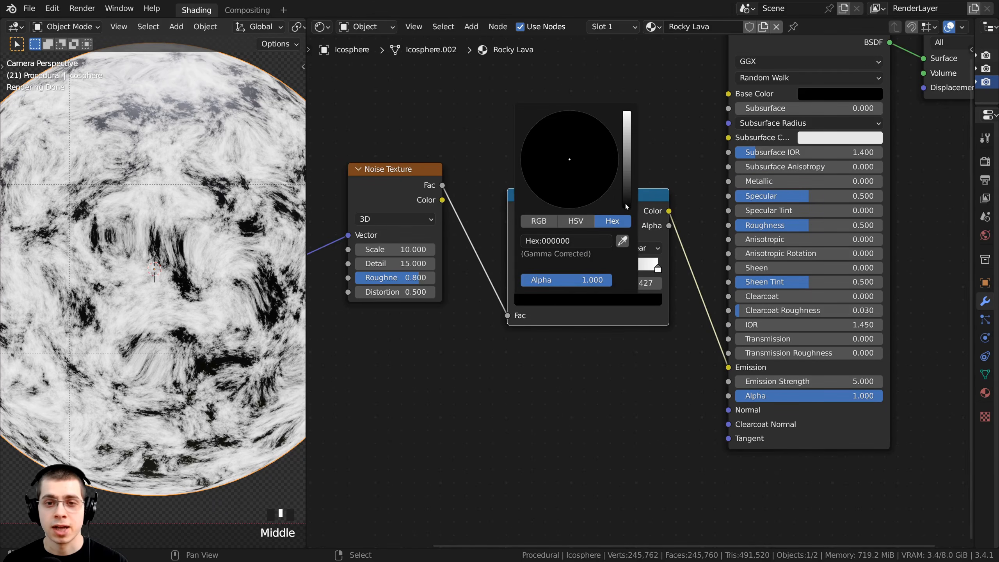
drag(627, 207, 627, 112)
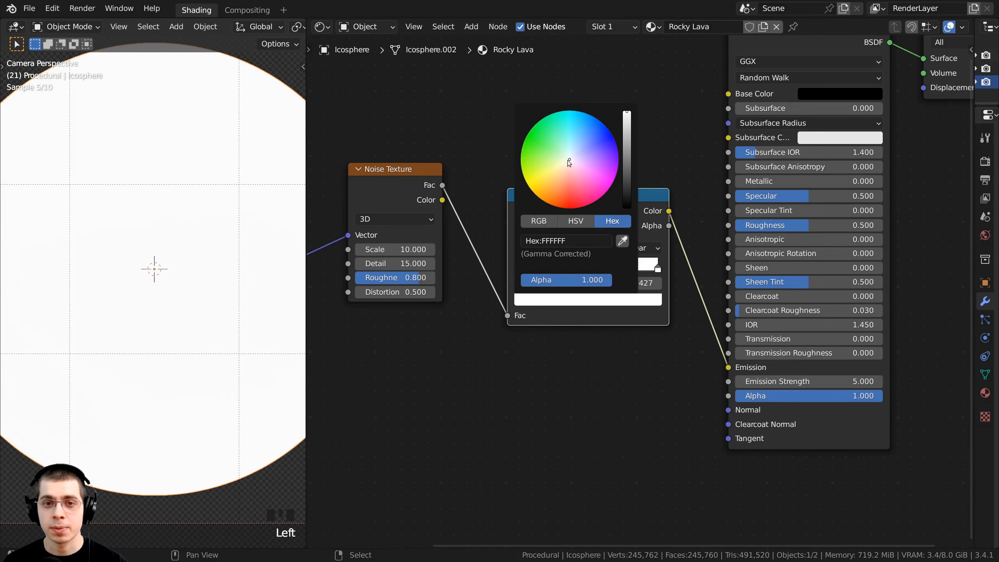
drag(569, 161, 567, 208)
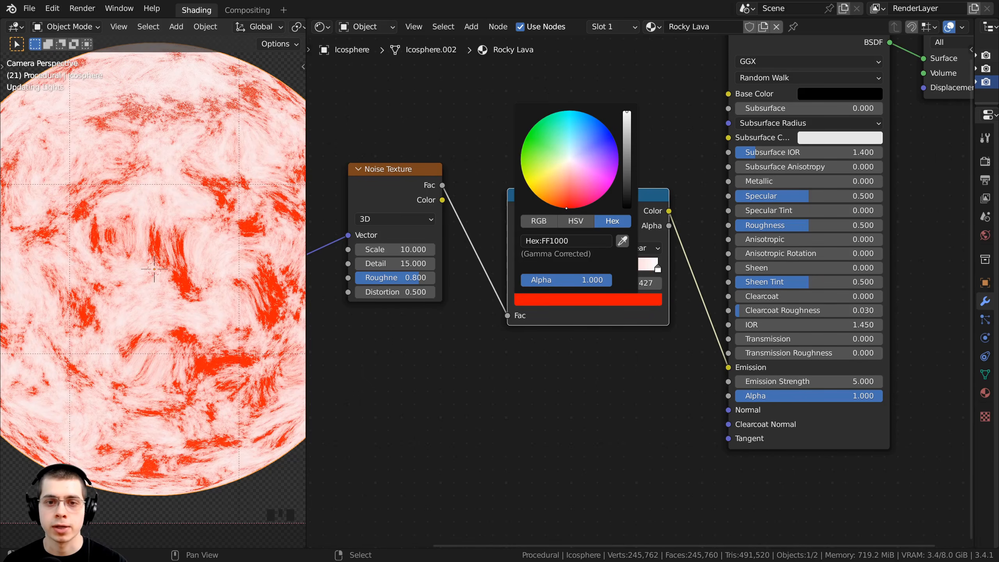
Recolor the ColorRamp's white end stop to a saturated orange, hex FFA000.
click(657, 269)
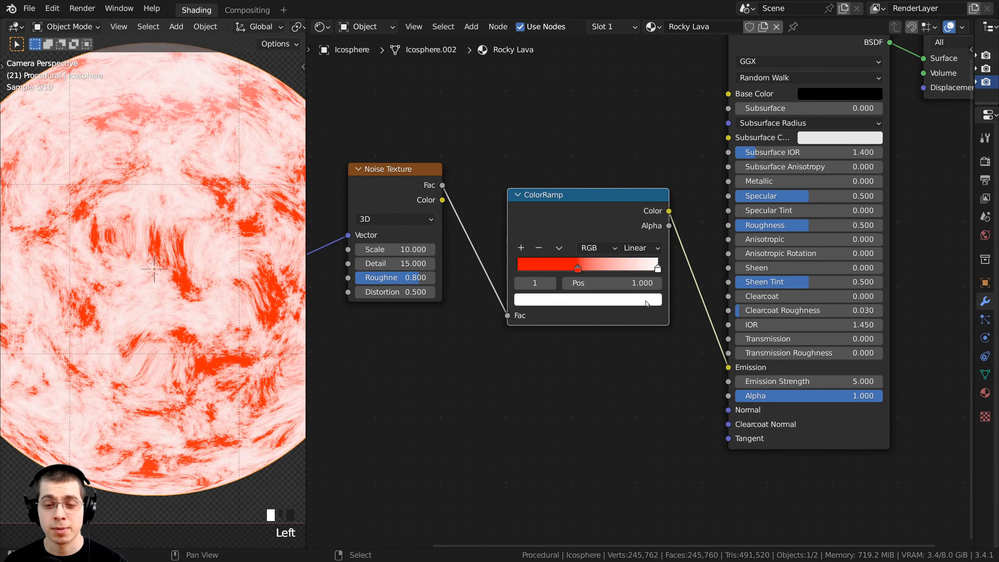
click(647, 301)
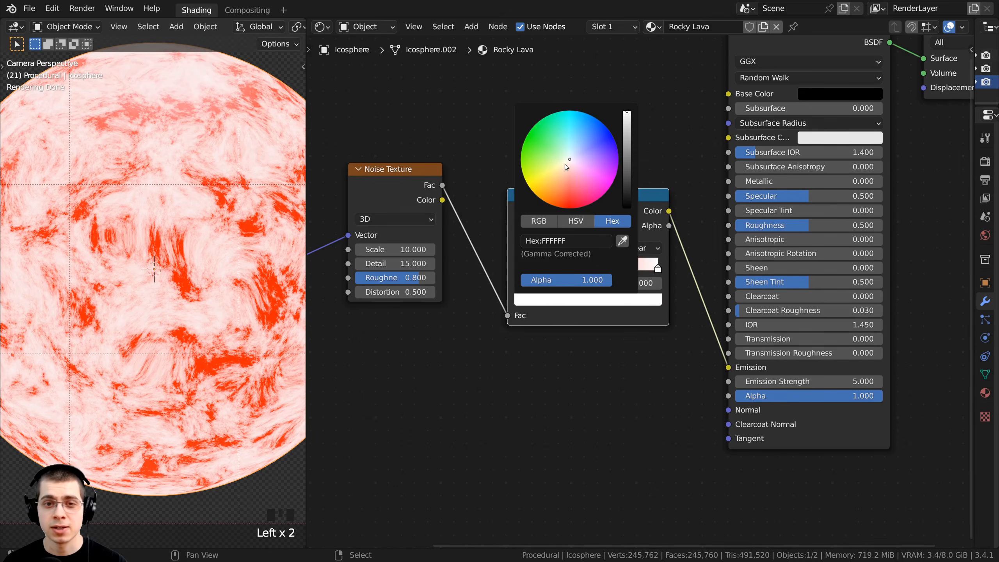
mouse_move(565, 166)
mouse_down()
mouse_move(561, 203)
mouse_move(540, 198)
mouse_up()
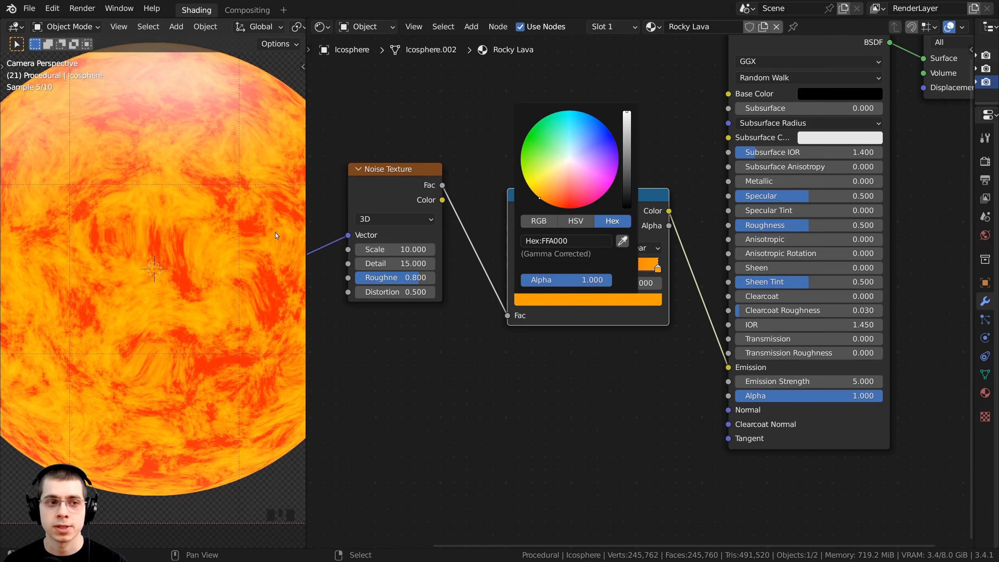
Set the Principled BSDF's Roughness to 0.2 and check the reflections on the sphere.
middle_drag(456, 156, 456, 156)
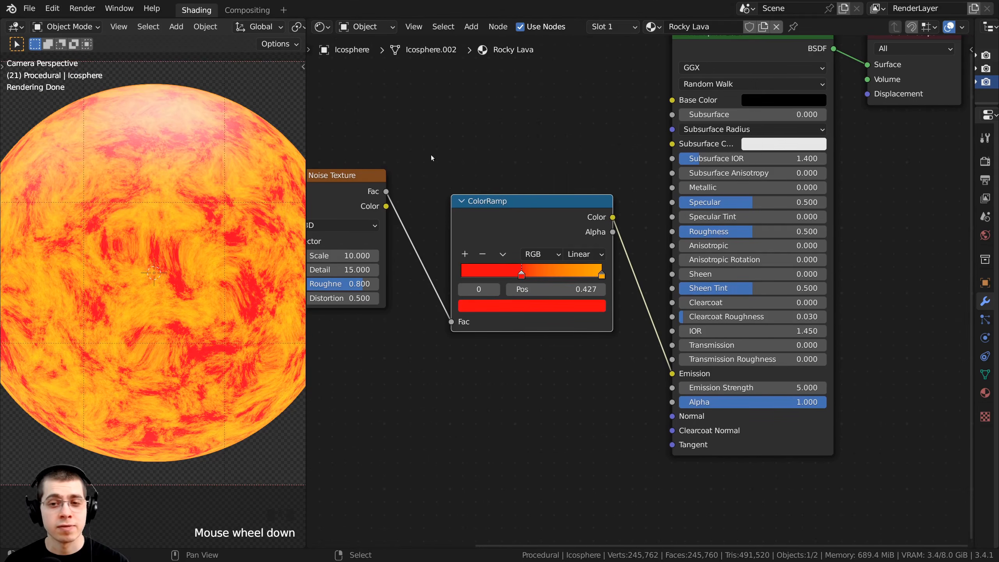
scroll(681, 266, down, 1)
click(735, 223)
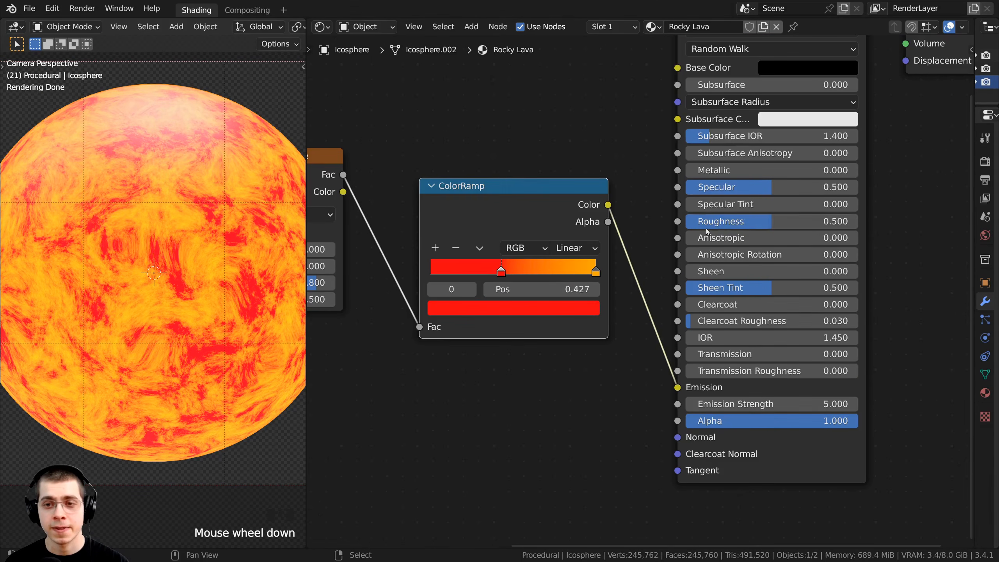
text(.2)
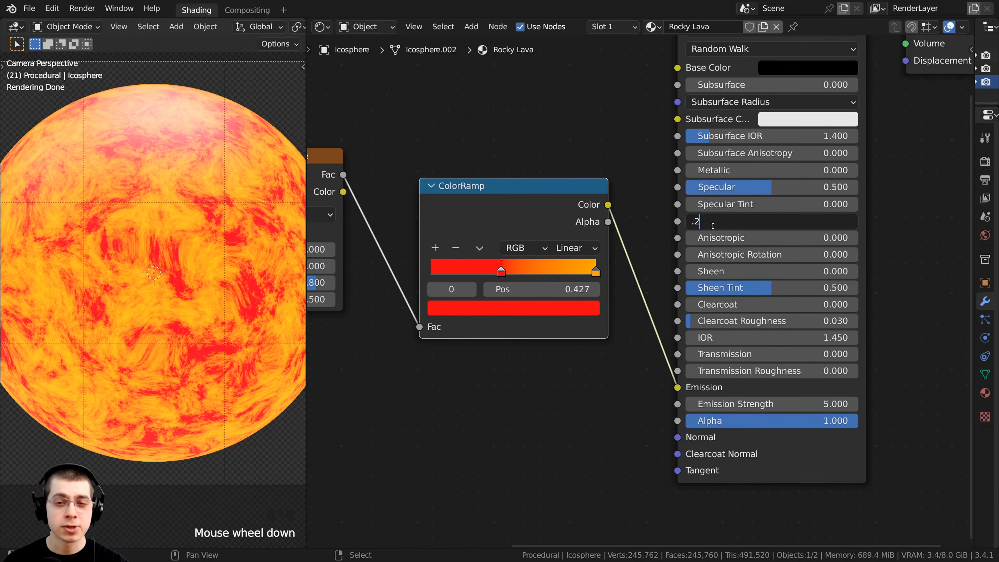
key(Return)
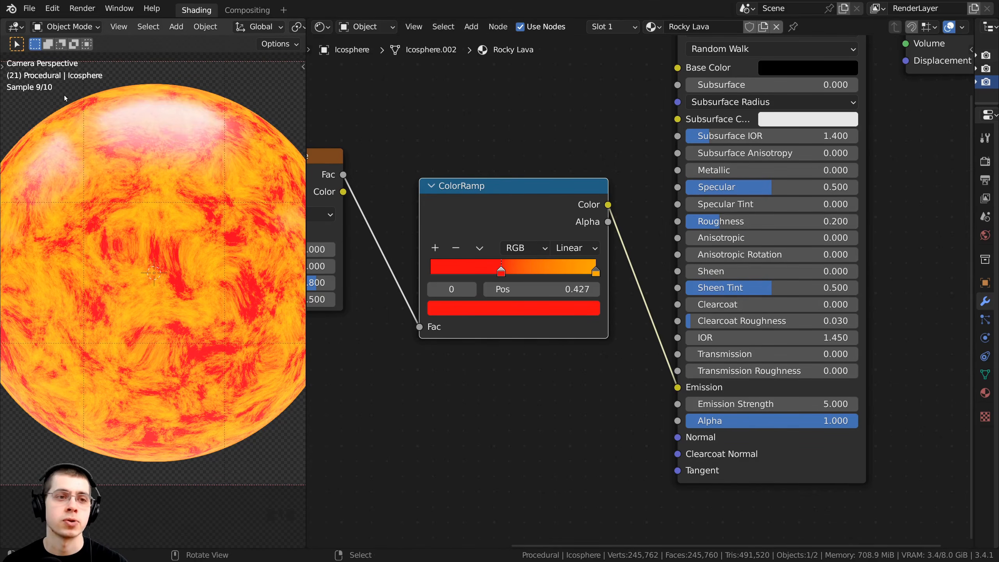
scroll(175, 103, up, 2)
shift+middle_drag(174, 103, 173, 174)
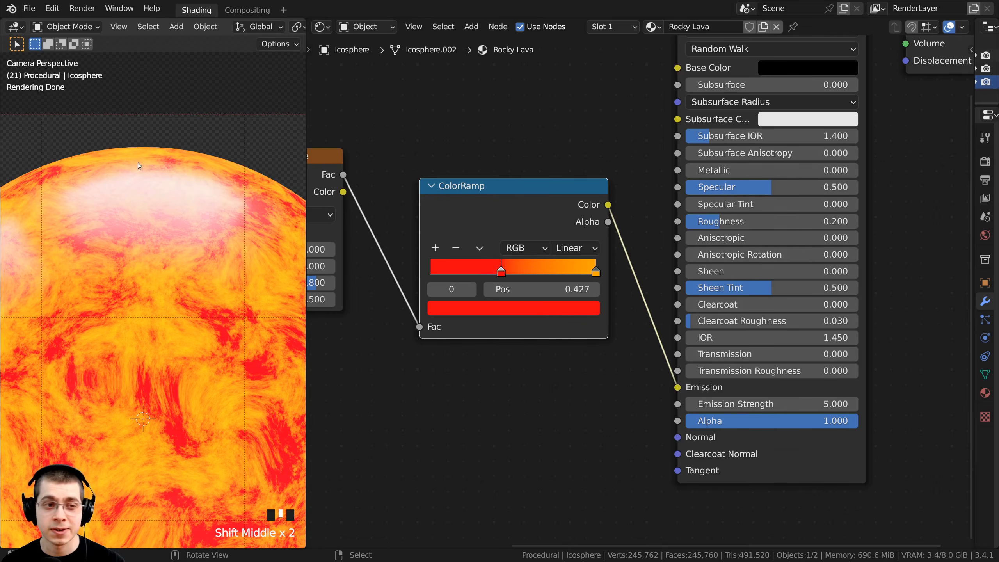
scroll(205, 227, down, 2)
shift+middle_drag(173, 283, 178, 215)
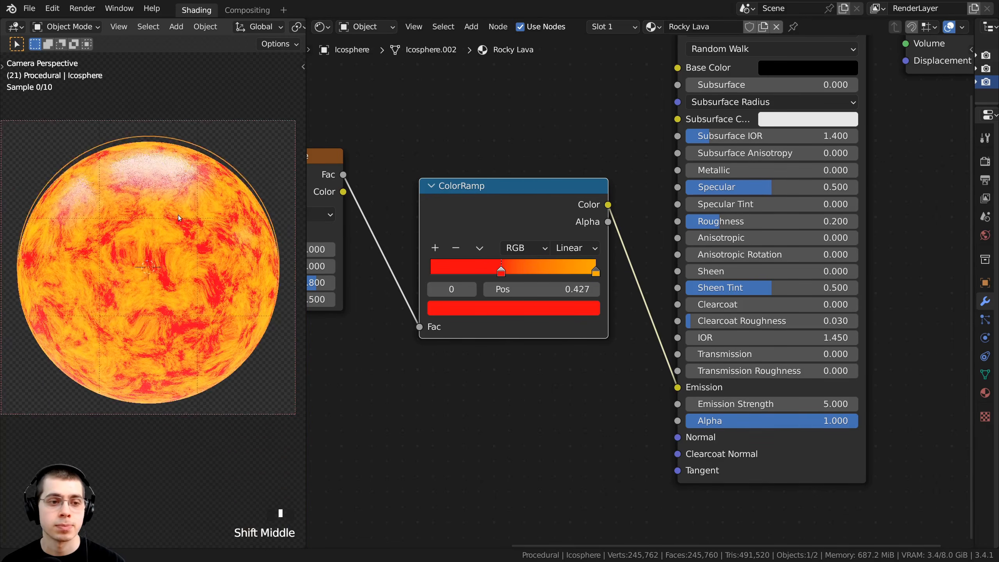
scroll(179, 216, up, 1)
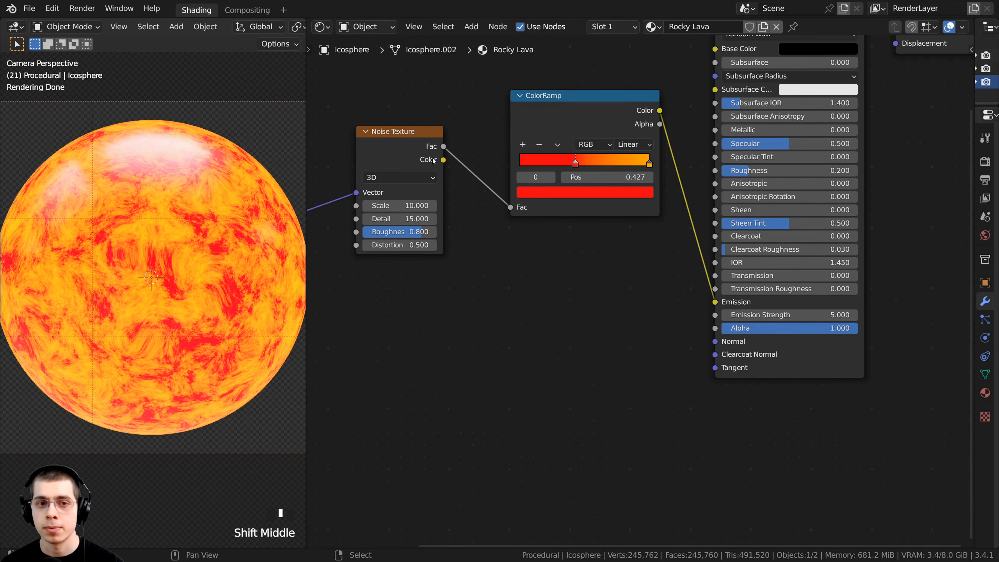
Link the Noise Texture's Fac output to the Principled BSDF's Normal input.
drag(443, 147, 714, 341)
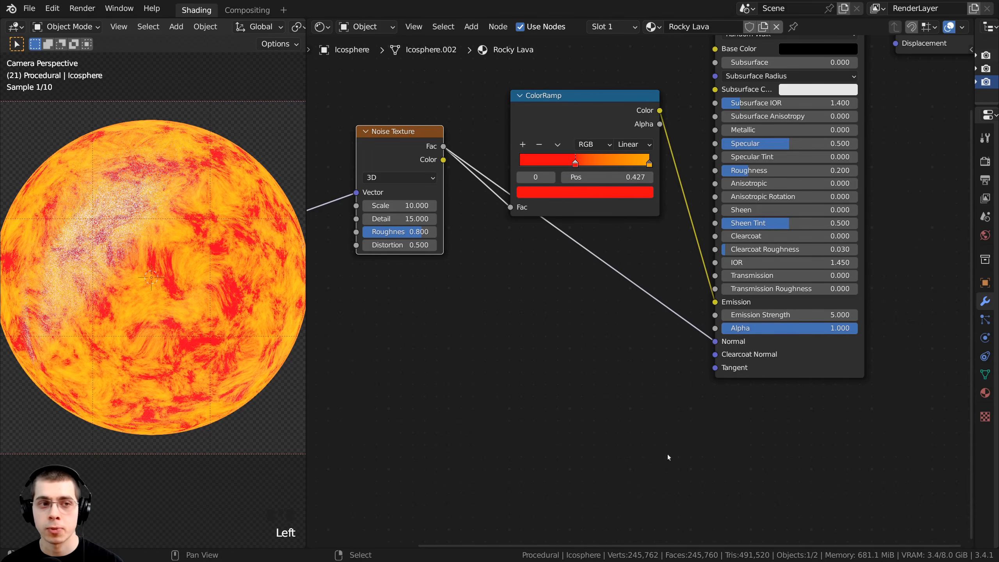
scroll(430, 108, up, 1)
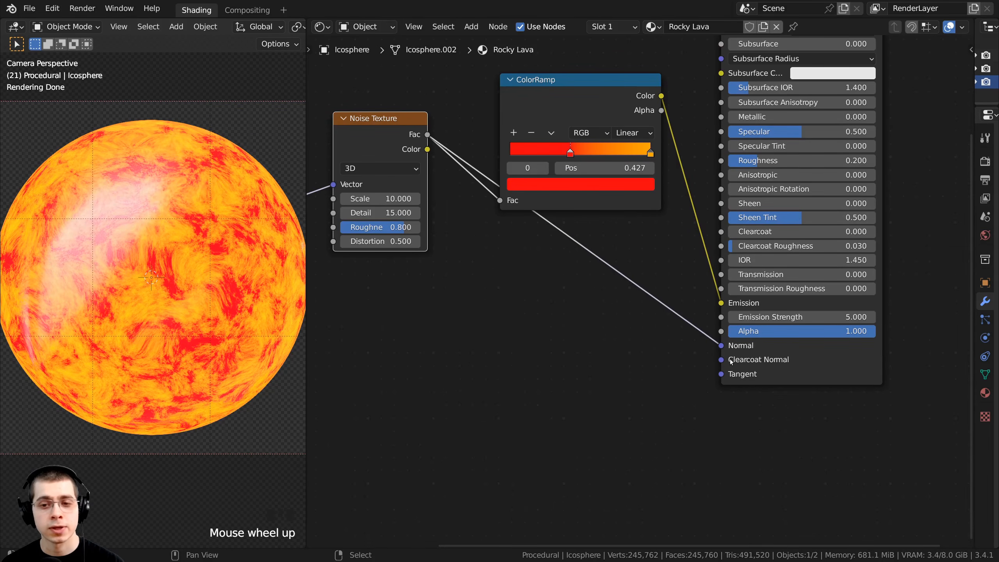
scroll(405, 123, up, 1)
drag(408, 122, 441, 96)
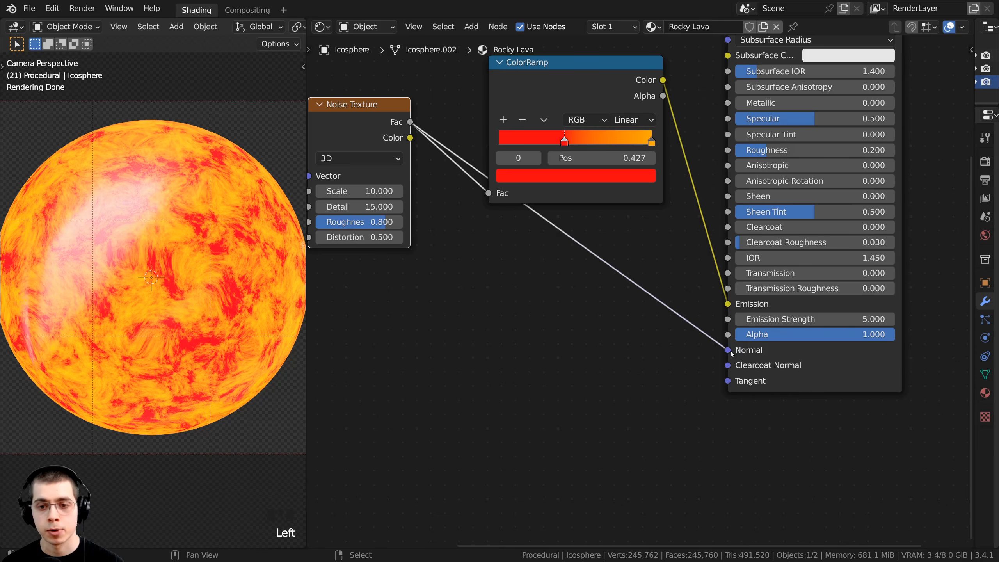
Insert a Bump node on the link into the Principled BSDF's Normal and feed the noise Fac into its Height input.
key(shift+a)
click(469, 251)
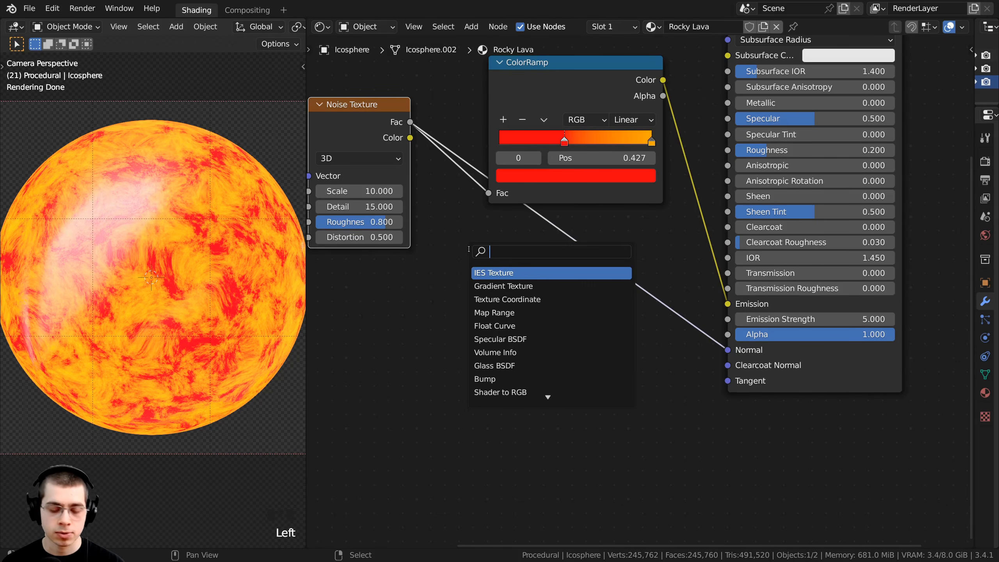
text(bum)
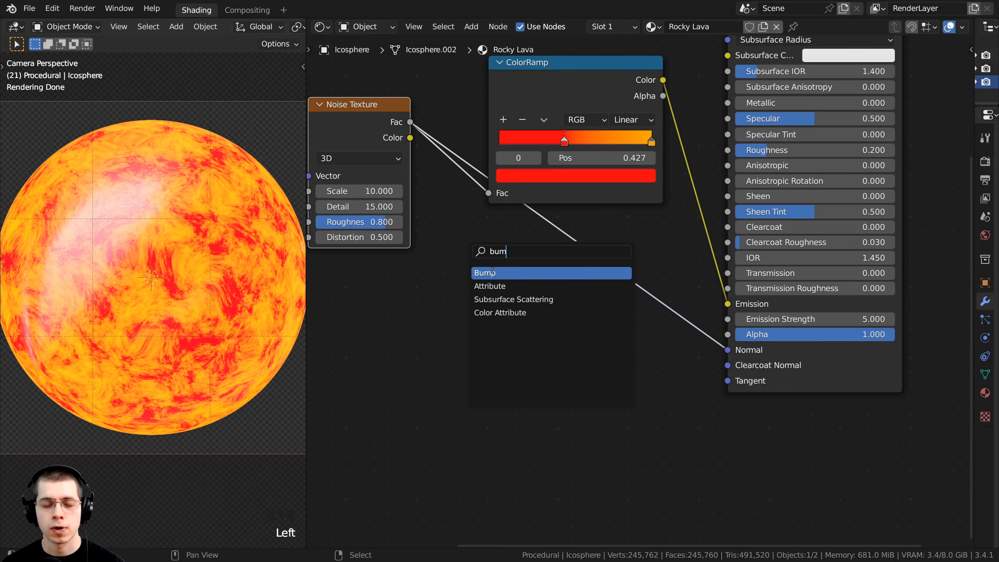
click(493, 272)
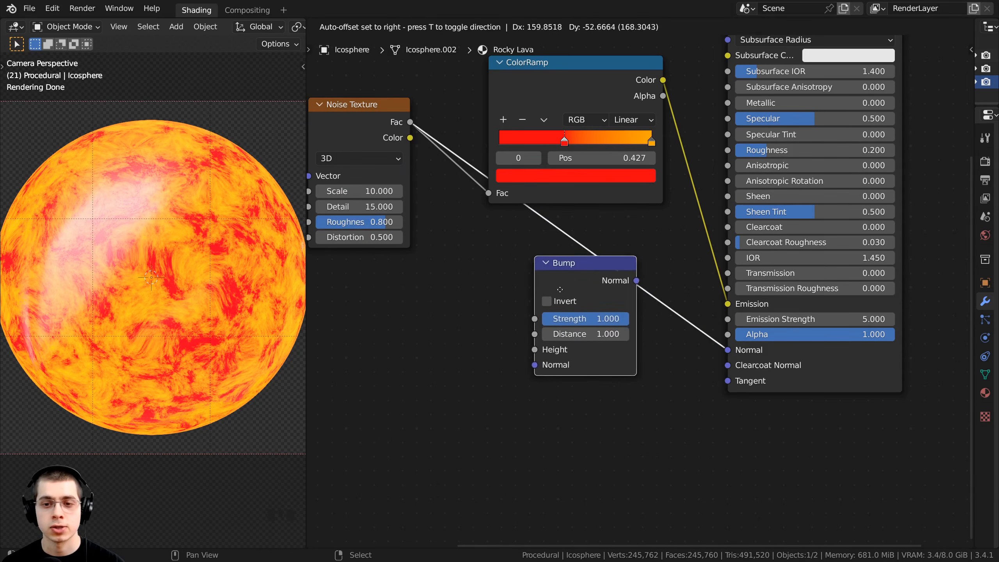
click(567, 287)
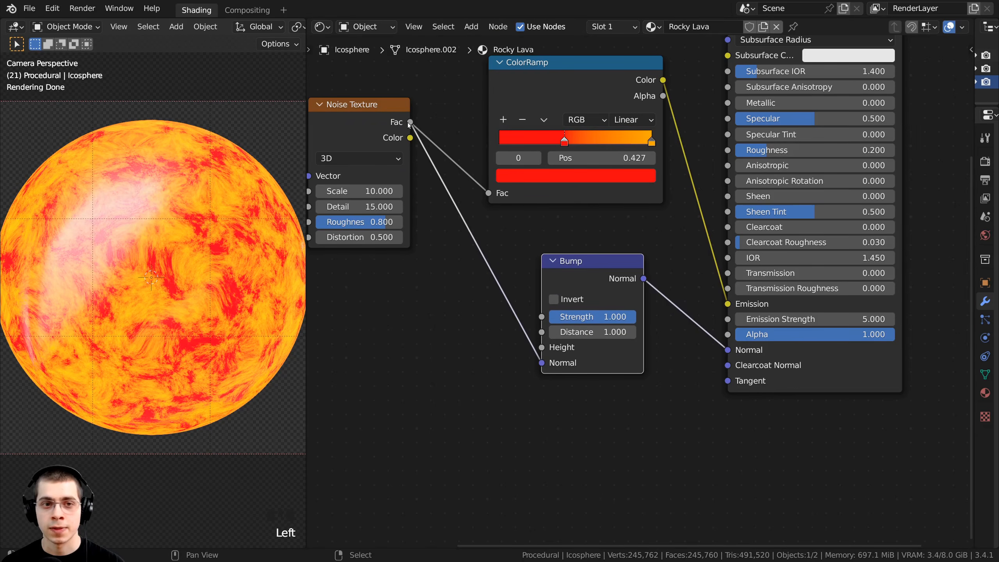
mouse_move(542, 363)
mouse_down()
mouse_move(514, 348)
mouse_move(541, 347)
mouse_up()
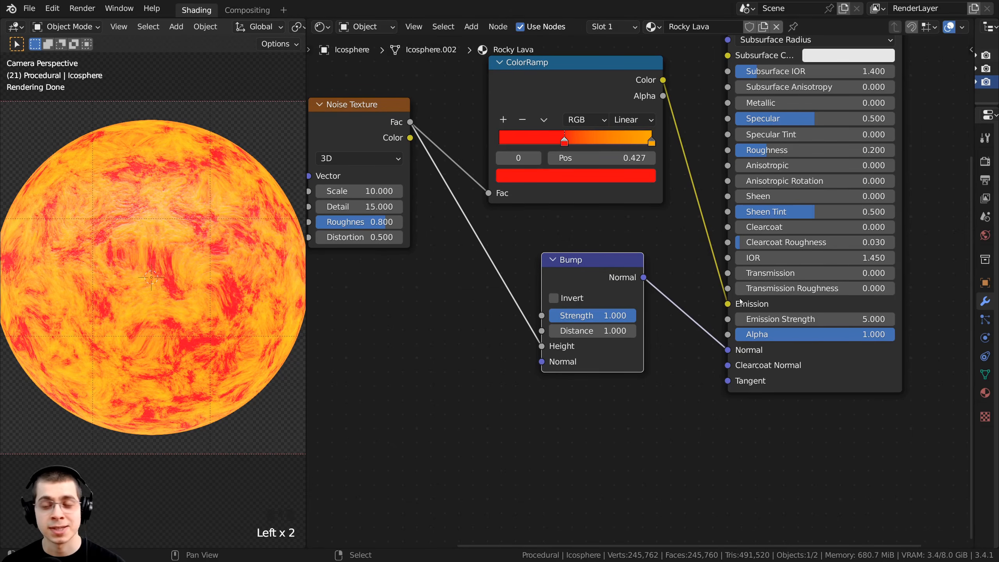
Preview the Bump node's output on the sphere and set its Strength to 0.5.
ctrl+shift+click(586, 273)
scroll(611, 308, up, 2)
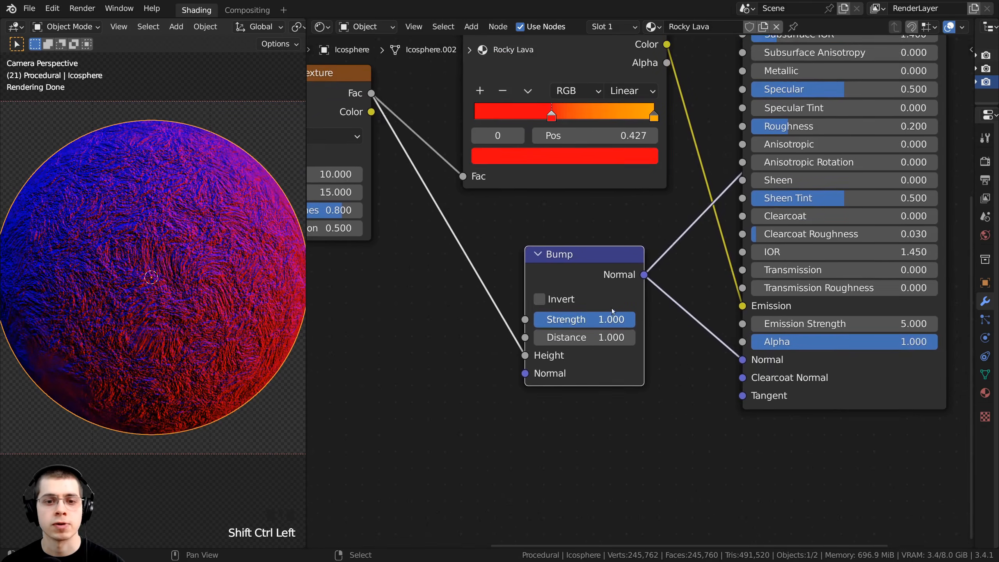
click(584, 306)
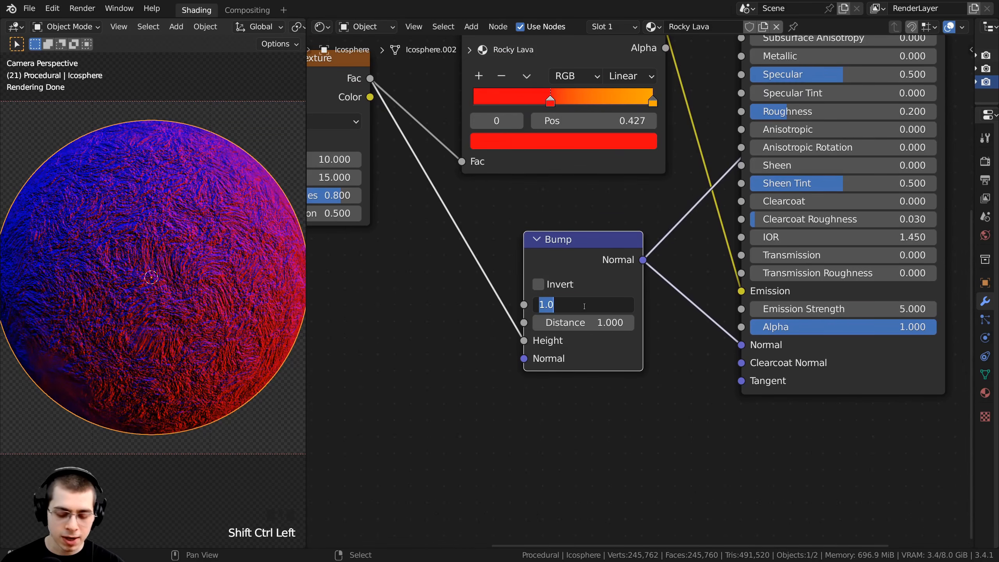
text(.5)
key(Return)
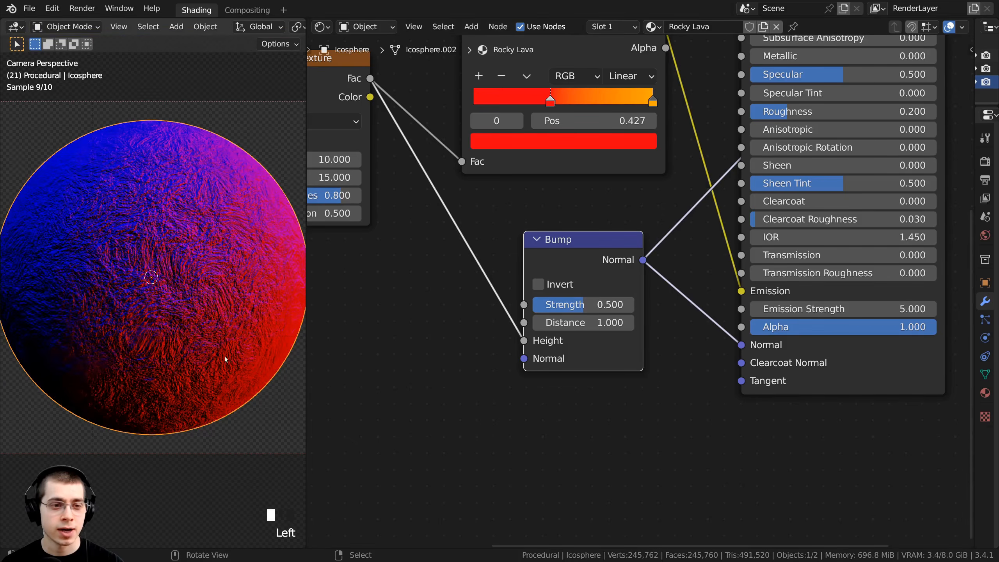
scroll(149, 191, up, 4)
scroll(172, 230, down, 5)
scroll(630, 197, down, 1)
Switch the material preview back to the Principled BSDF.
middle_drag(685, 187, 656, 285)
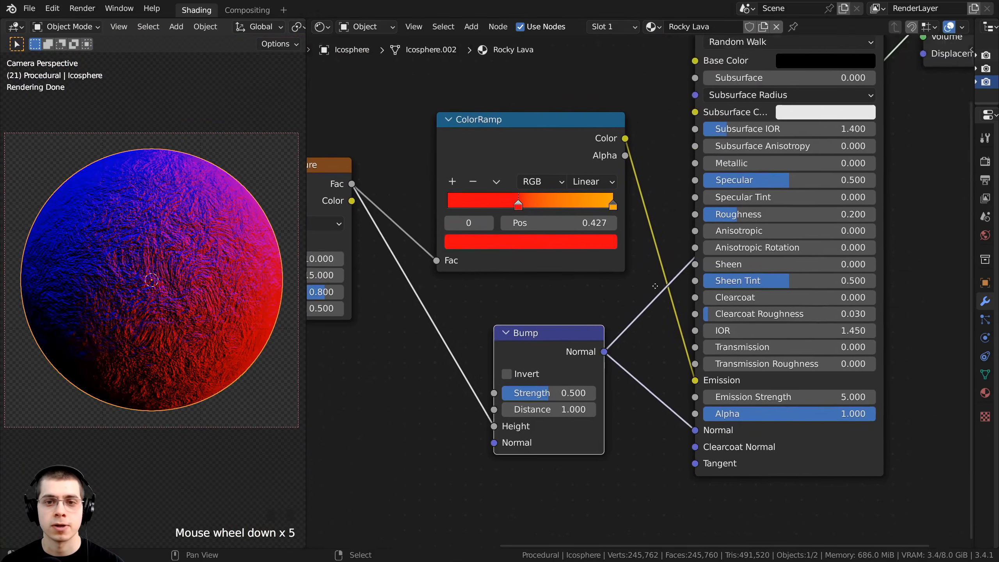
scroll(656, 285, down, 1)
middle_drag(728, 98, 614, 187)
ctrl+shift+click(642, 103)
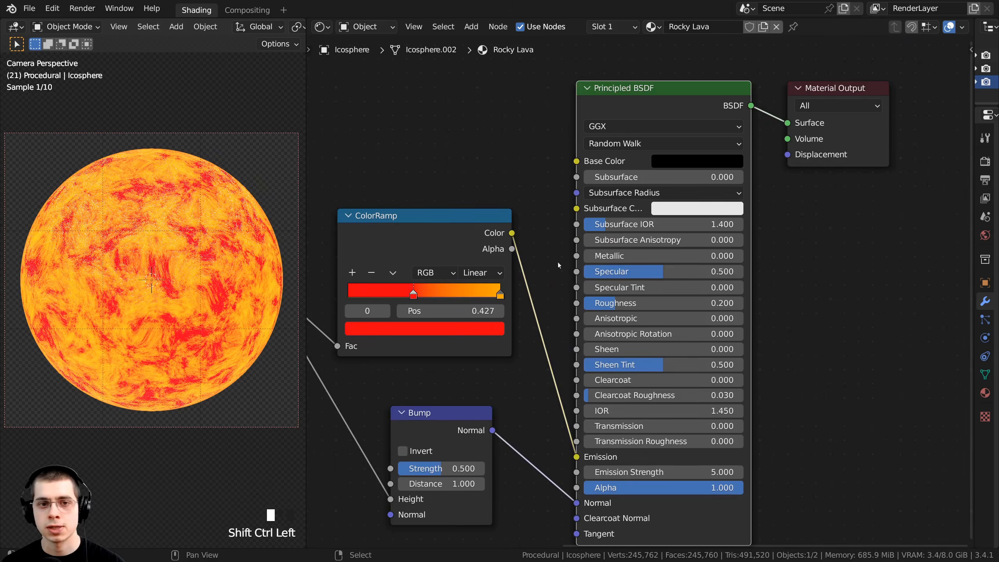
Join the Noise Texture, ColorRamp, Bump and Principled BSDF nodes into one frame.
scroll(557, 263, down, 2)
middle_drag(514, 287, 589, 254)
scroll(513, 251, up, 1)
middle_drag(506, 259, 543, 246)
scroll(515, 240, down, 2)
key(a)
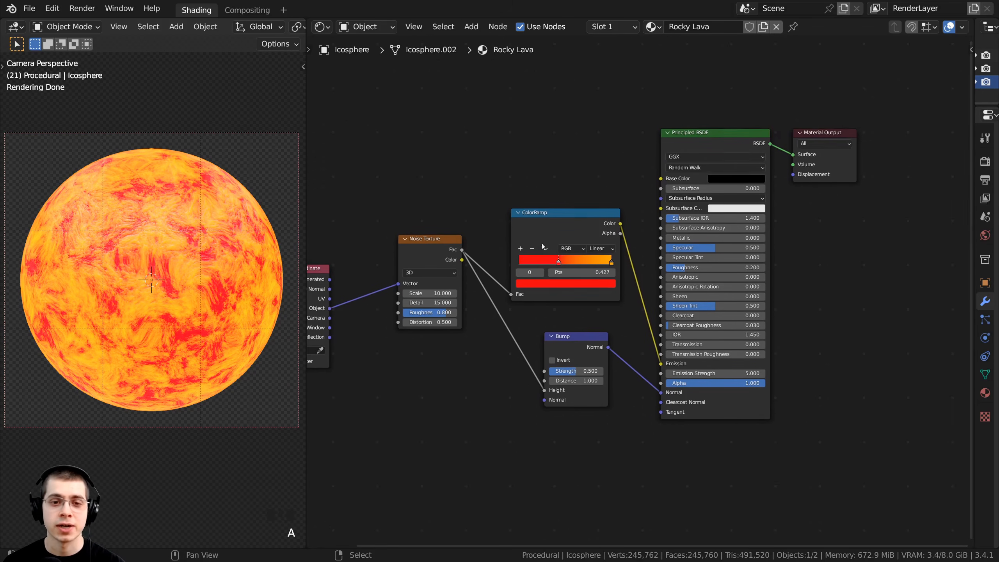
drag(378, 72, 770, 424)
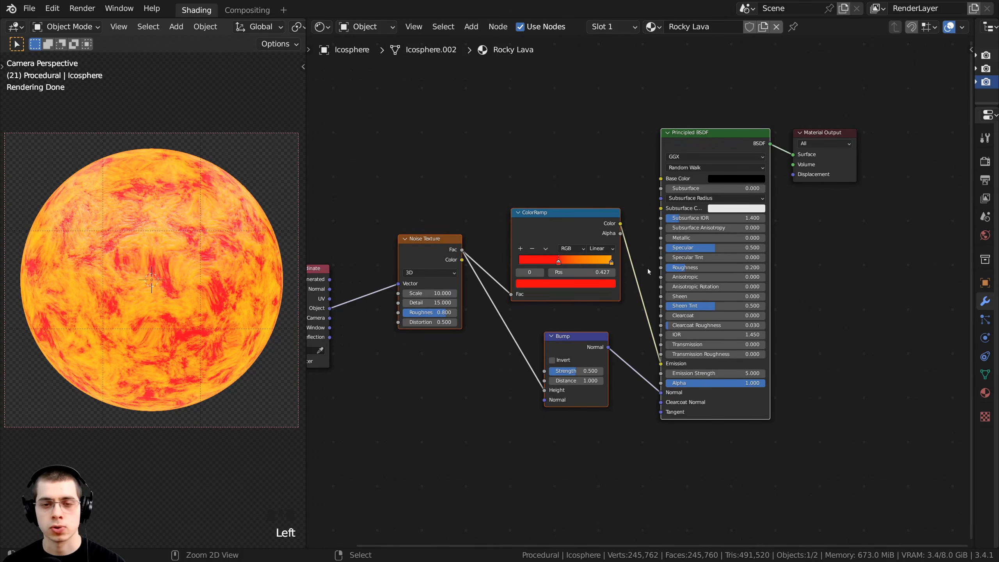
key(ctrl+j)
key(alt+a)
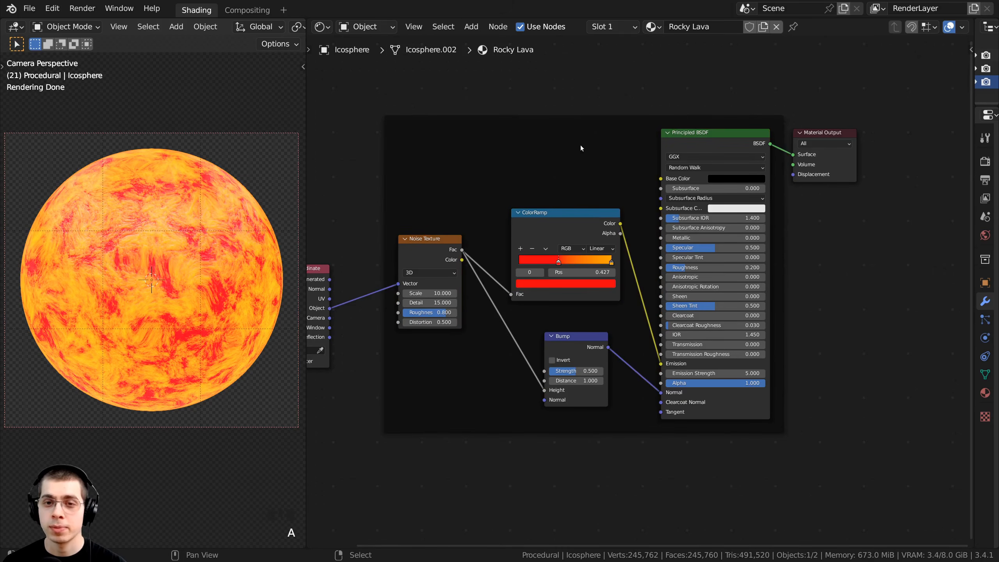
Label the new frame "Lava" and shift it slightly away from the Material Output node.
drag(557, 120, 550, 123)
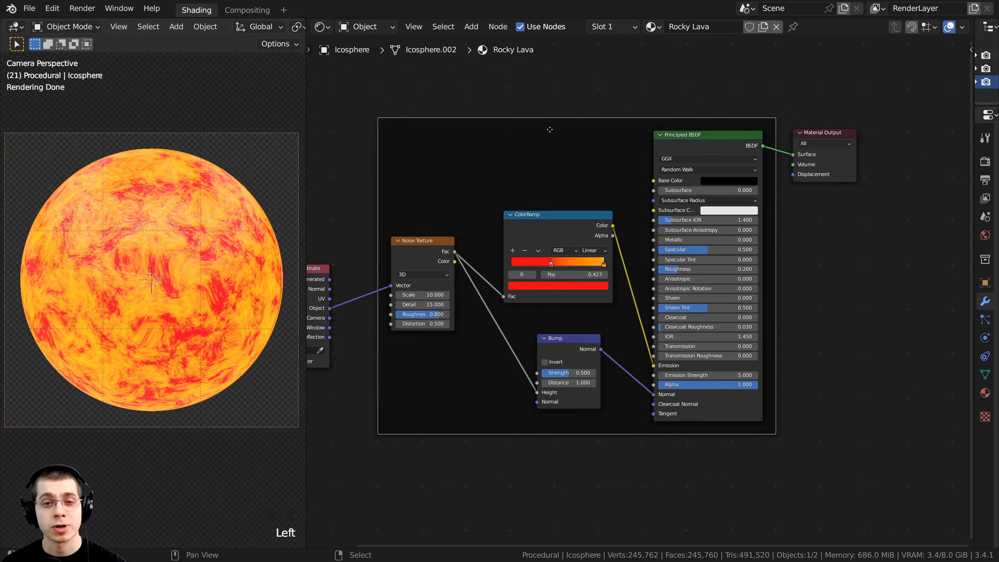
key(F2)
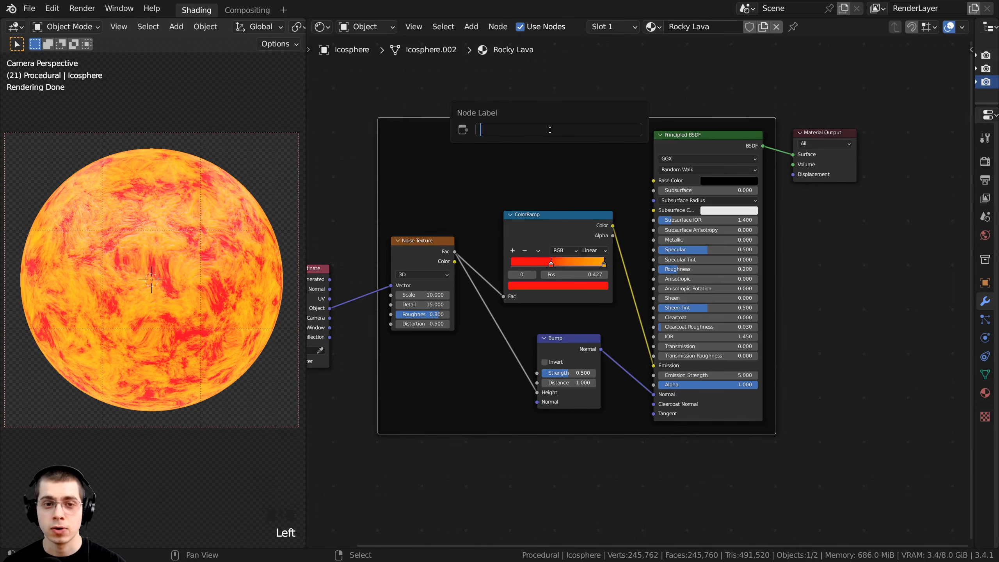
text(Lava)
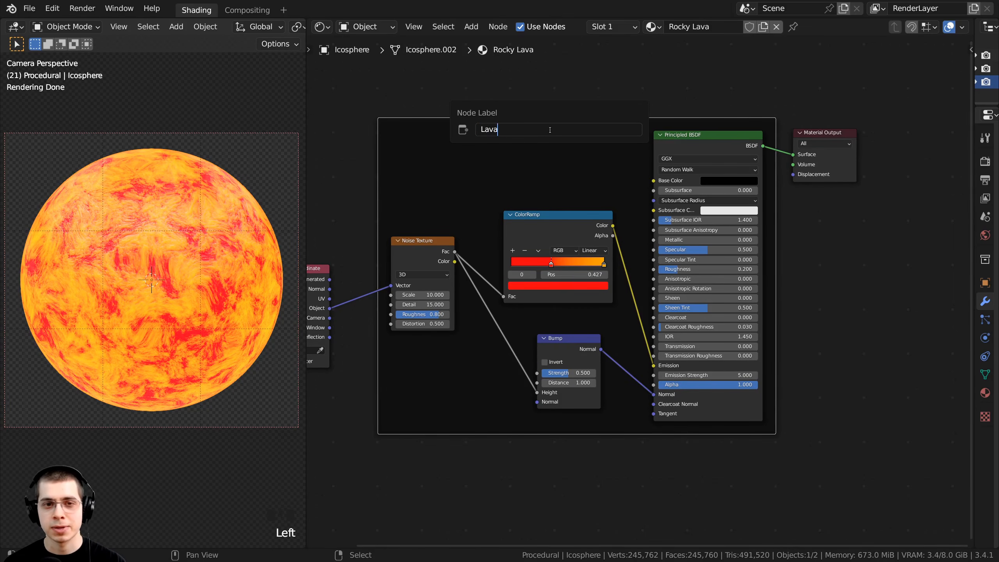
key(Return)
mouse_move(611, 123)
mouse_down()
mouse_move(599, 110)
mouse_move(609, 122)
mouse_up()
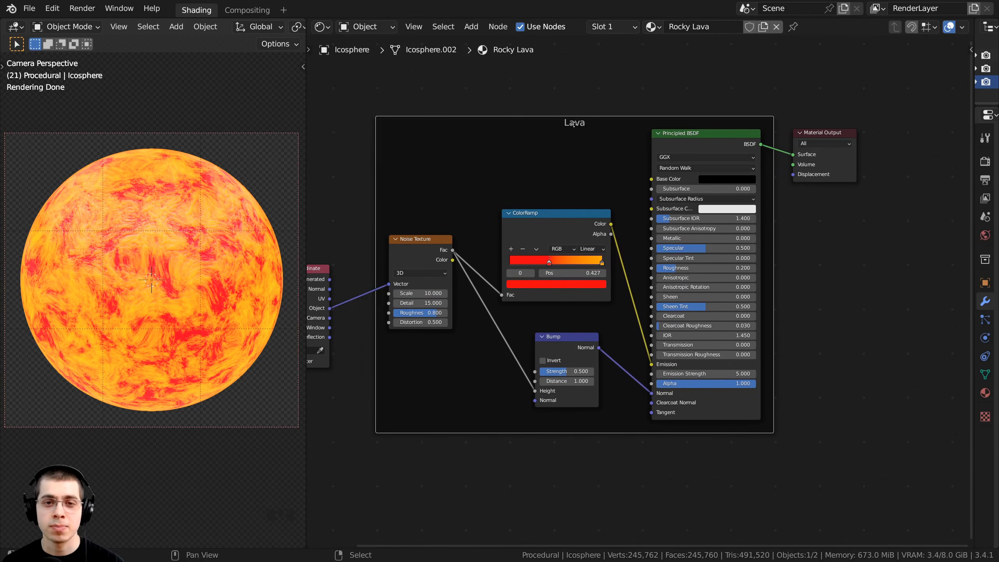
Move the Bump, ColorRamp and Noise Texture nodes closer to the Principled BSDF to compact the Lava frame.
middle_drag(569, 153, 574, 138)
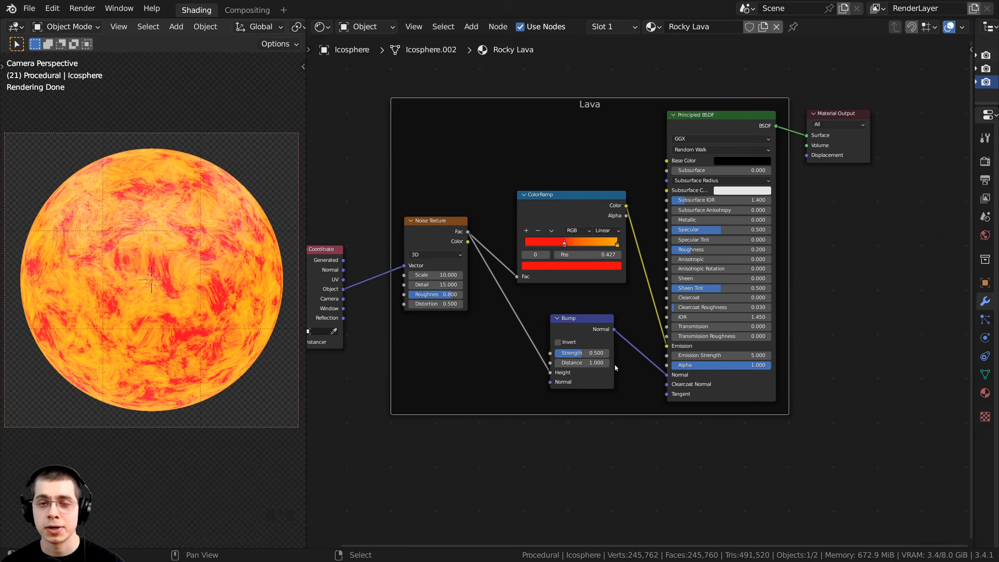
scroll(598, 338, up, 1)
drag(576, 324, 620, 338)
drag(547, 191, 584, 225)
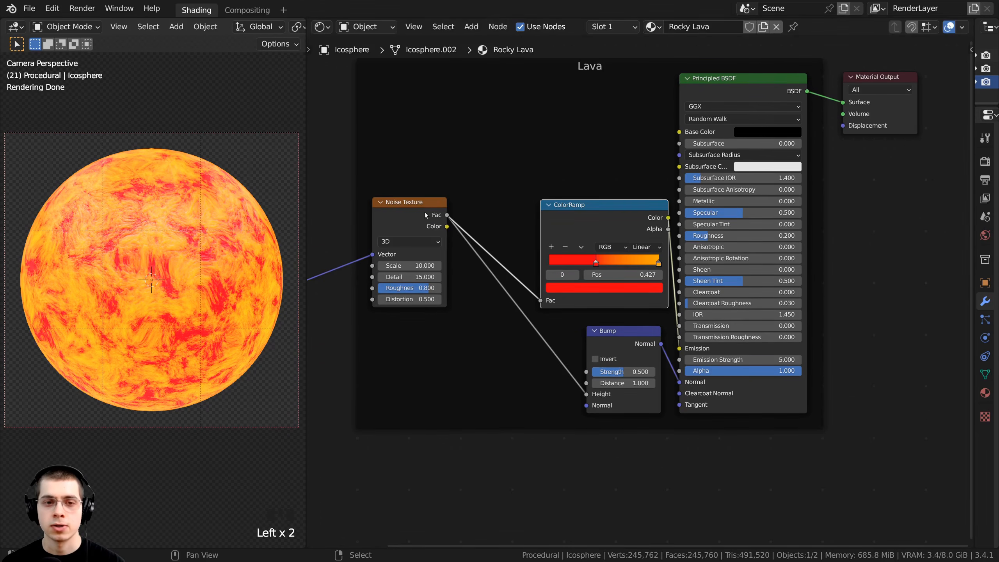
drag(409, 202, 489, 275)
scroll(496, 295, down, 2)
middle_drag(473, 285, 462, 252)
key(a)
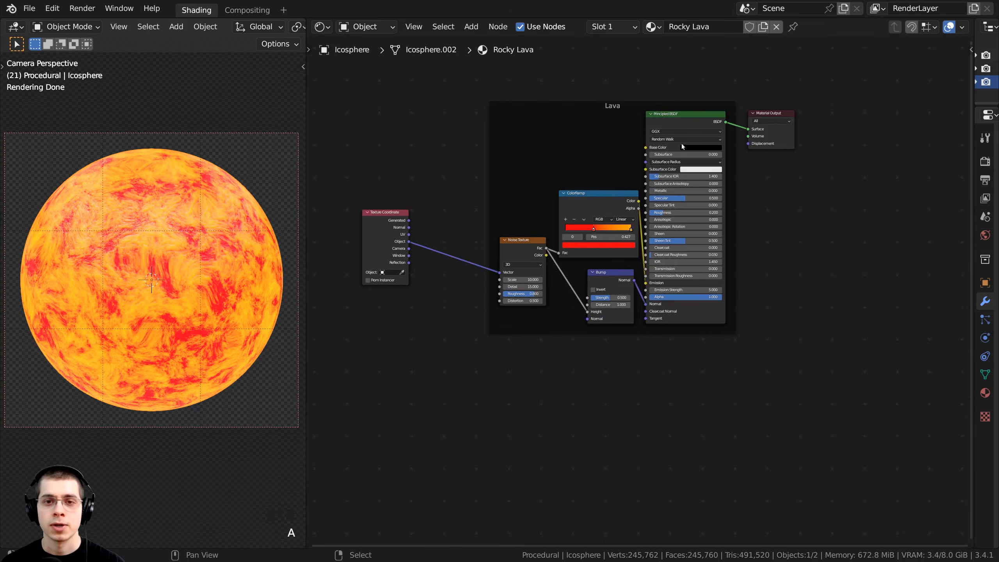
Add a second Principled BSDF node below the Lava frame.
middle_drag(573, 320, 579, 247)
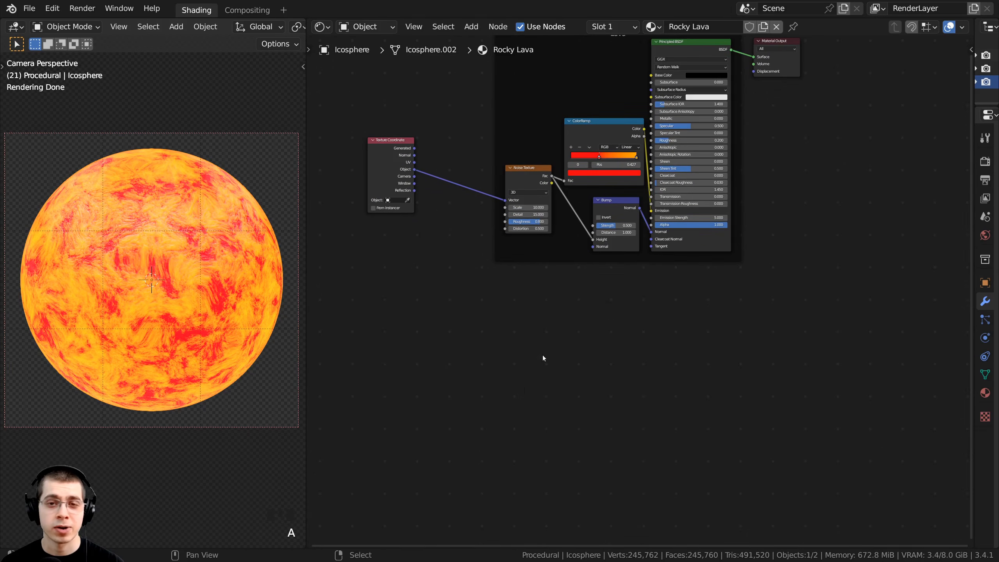
key(shift+a)
click(642, 294)
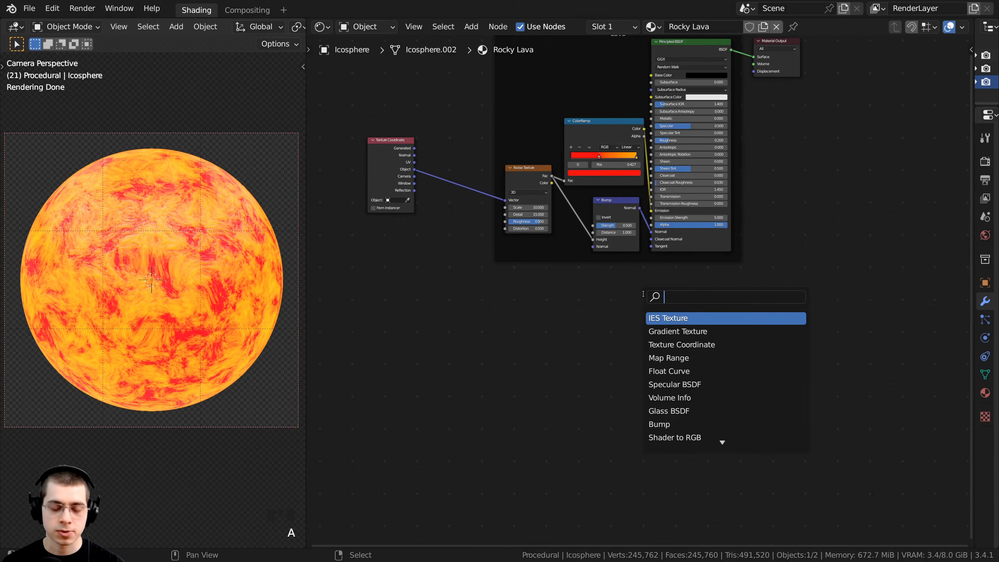
text(pri)
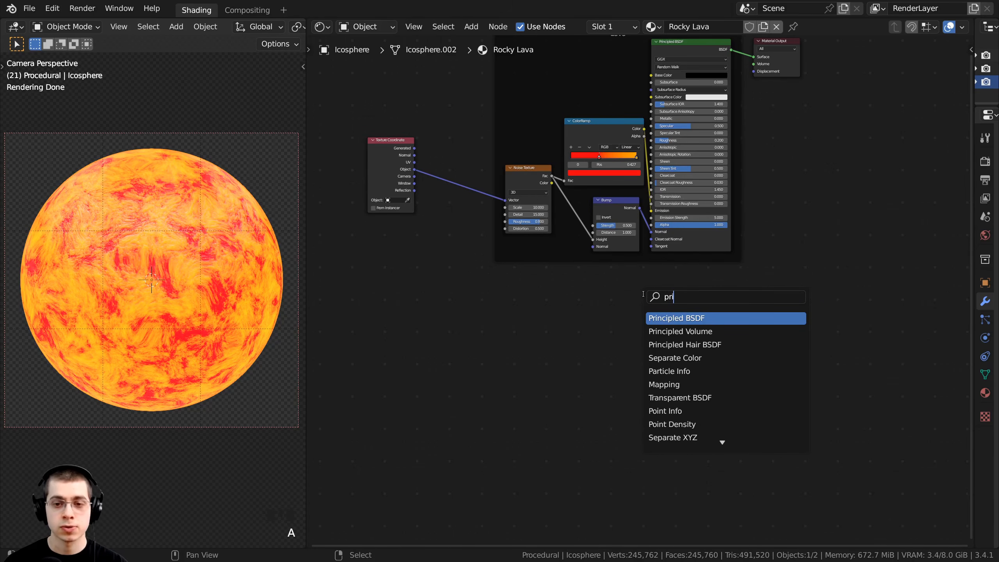
key(Return)
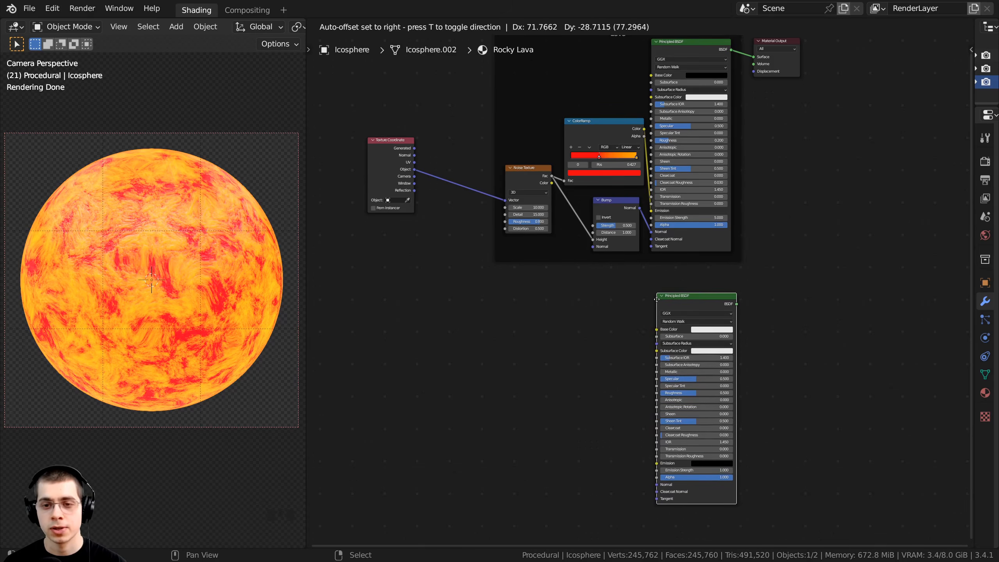
click(656, 299)
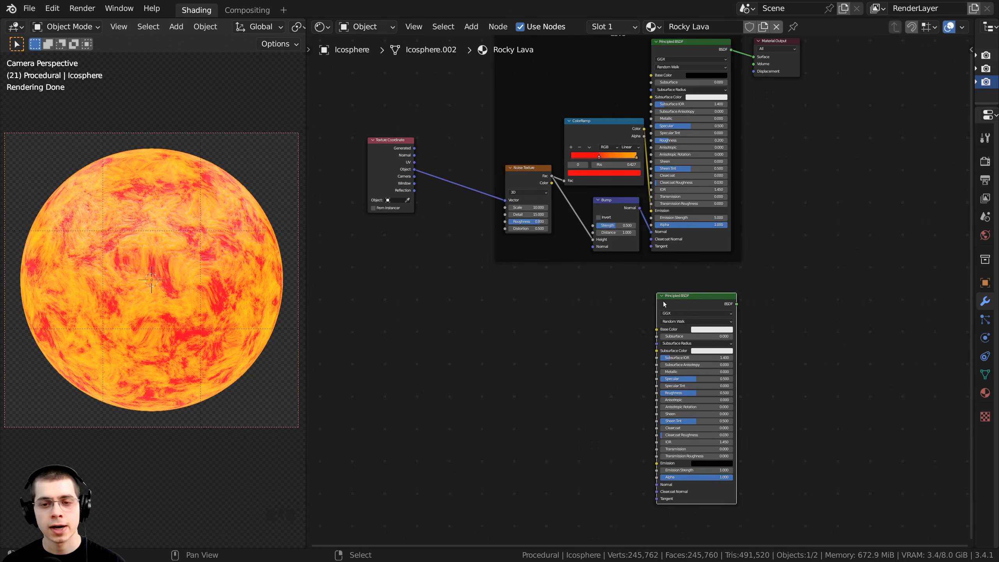
Preview the new Principled BSDF on the sphere and shift the node slightly in the empty area below the Lava frame.
ctrl+shift+click(687, 301)
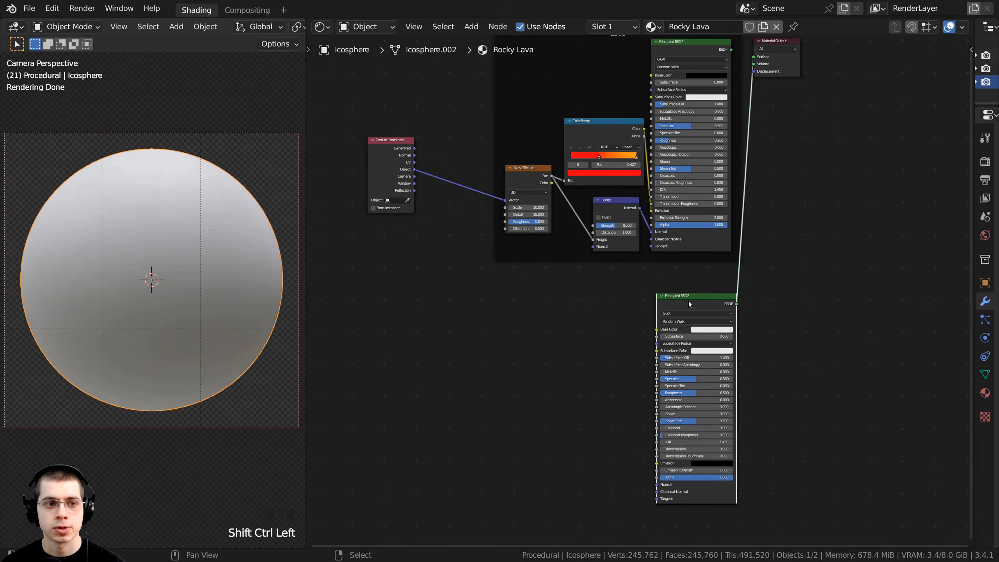
middle_drag(490, 211, 495, 148)
scroll(629, 240, up, 4)
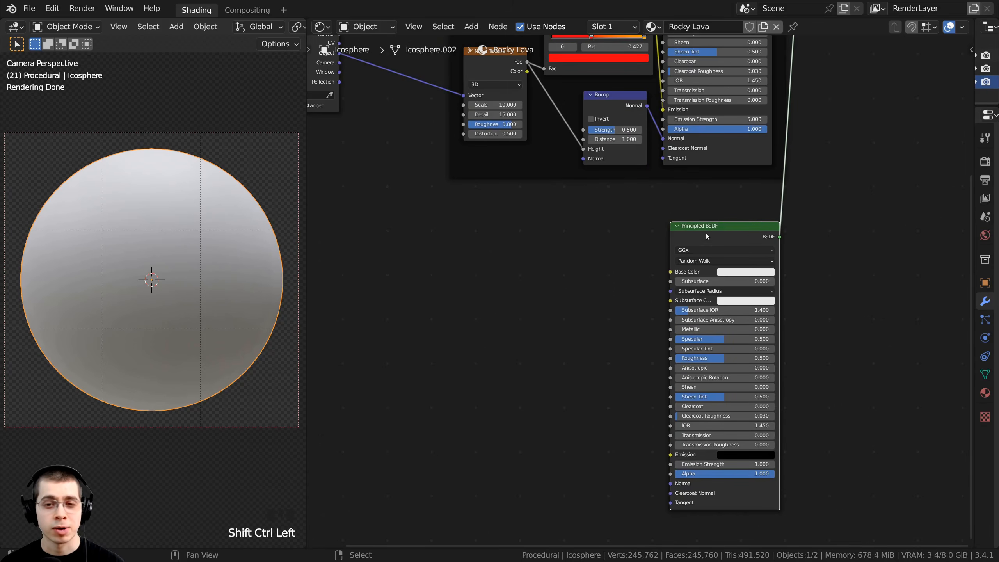
drag(717, 233, 728, 228)
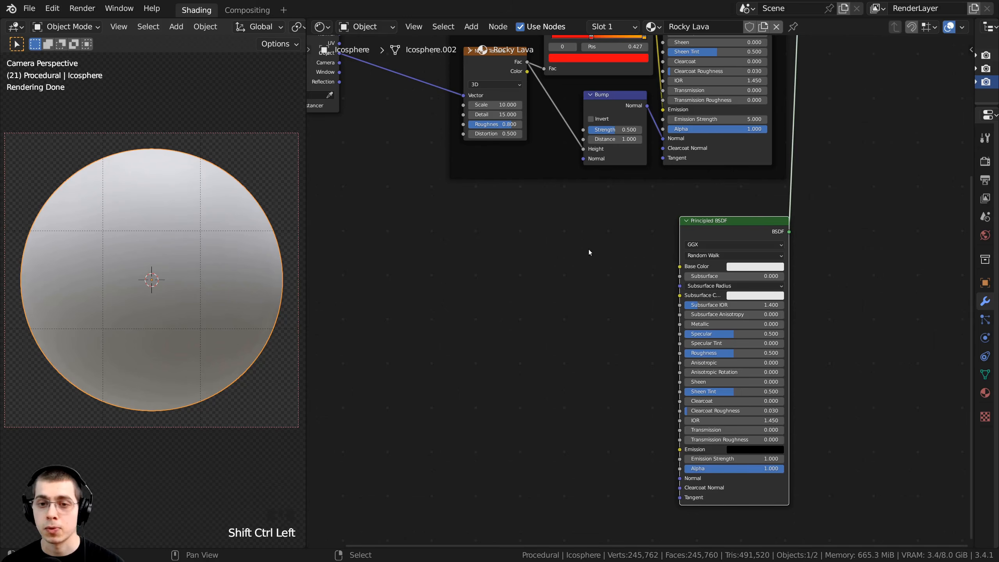
Add a Noise Texture node in front of the new Principled BSDF, leaving space between them.
key(shift+a)
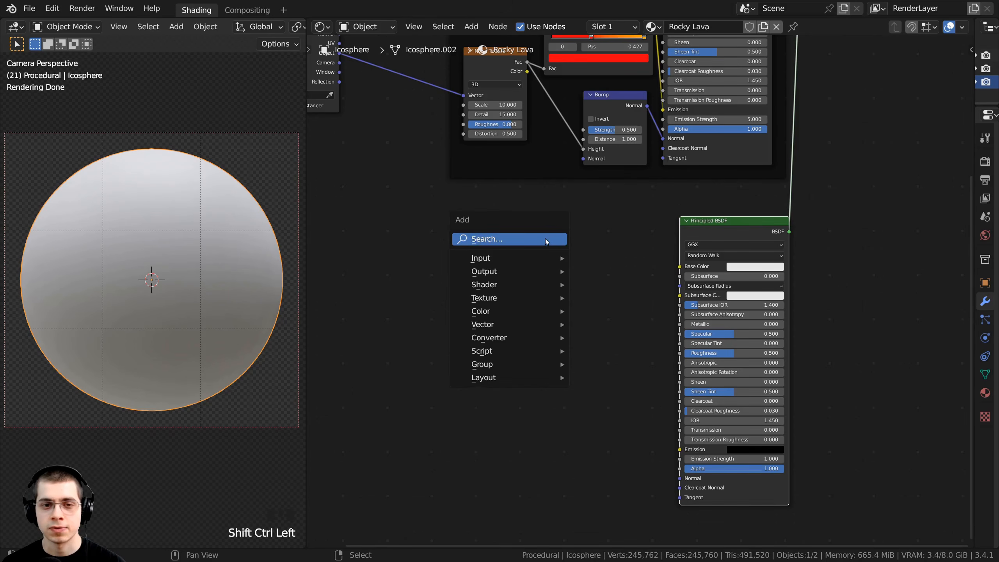
click(546, 240)
text(noise)
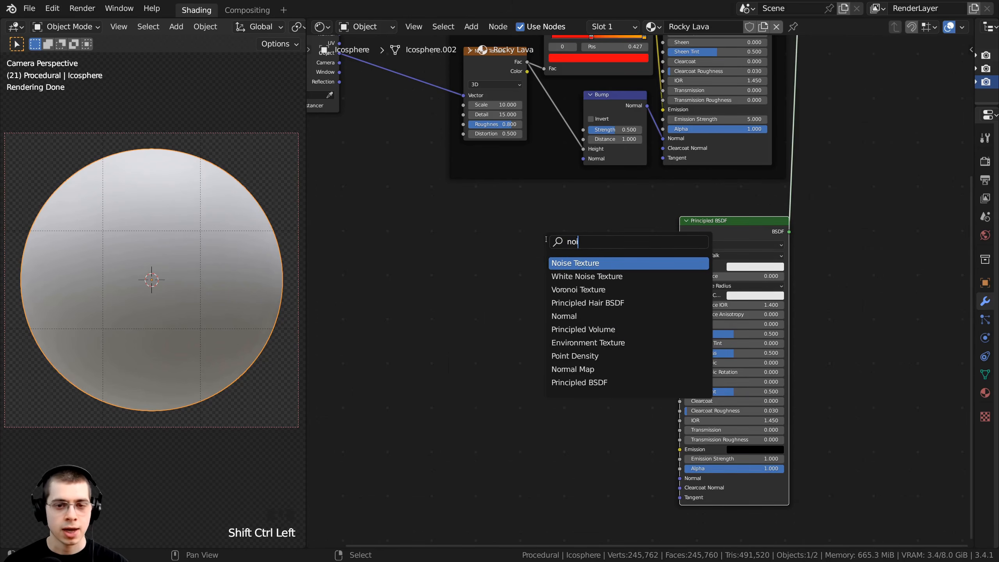
click(564, 262)
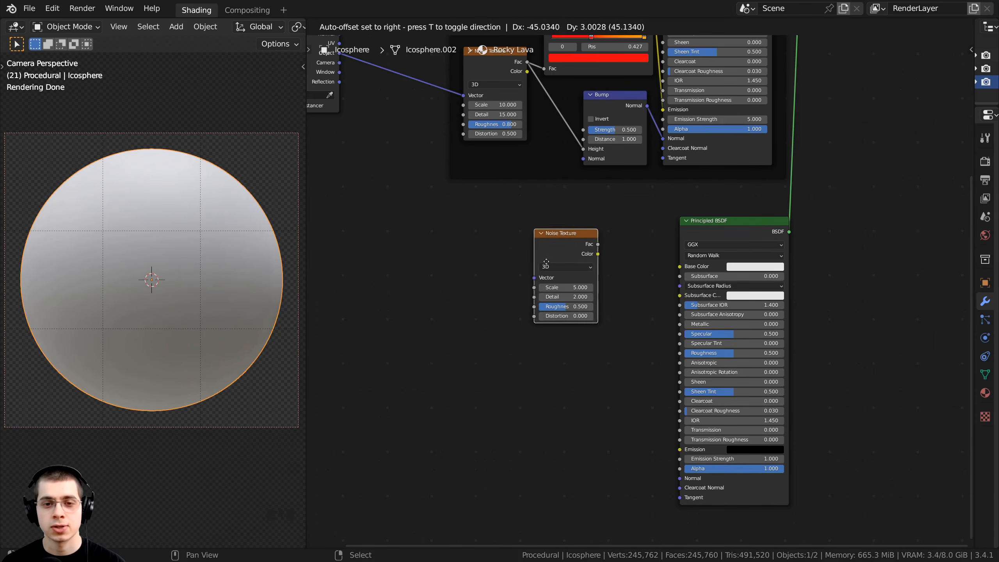
click(505, 292)
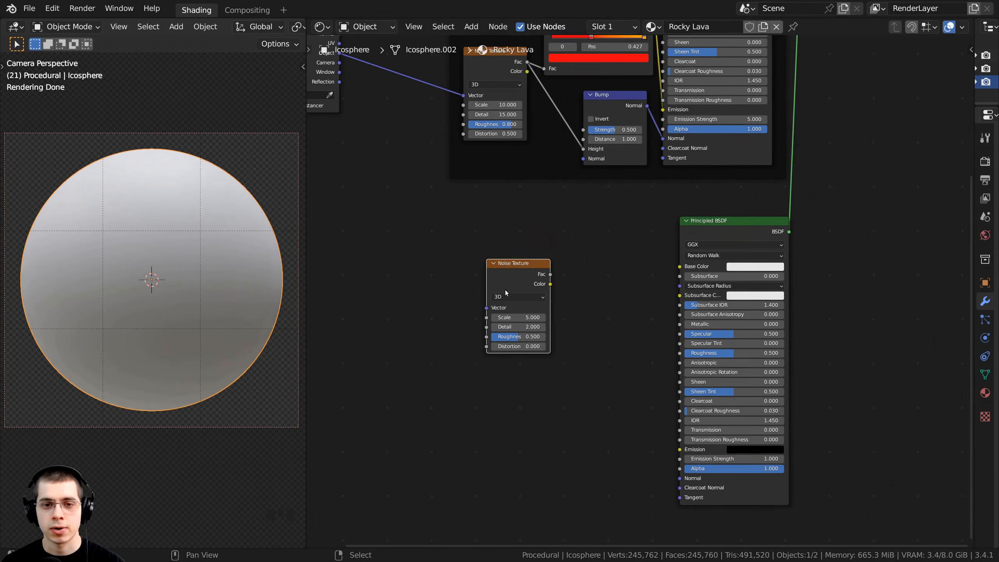
Preview the new Noise Texture's output directly on the sphere.
middle_drag(532, 287, 582, 291)
scroll(565, 288, down, 1)
ctrl+shift+click(561, 283)
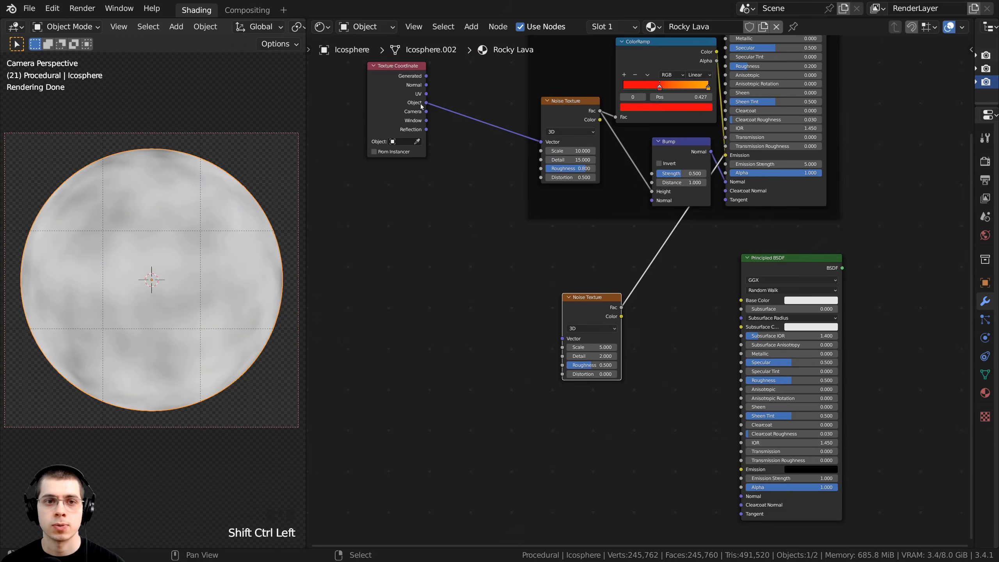
Lower the Texture Coordinate node beneath the Lava level and connect its Object output to the new Noise Texture's Vector input.
scroll(555, 119, up, 1)
click(555, 123)
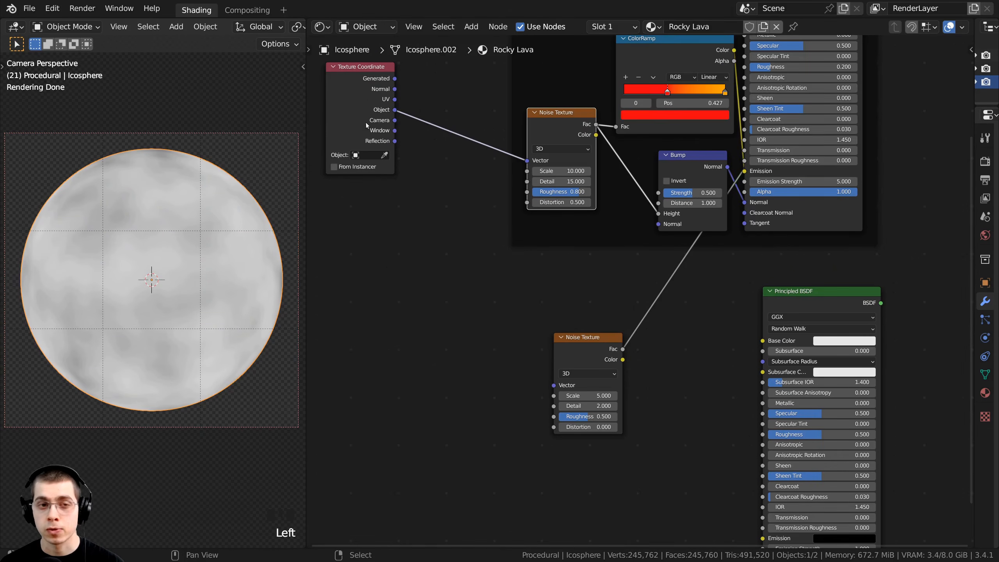
middle_drag(359, 108, 372, 98)
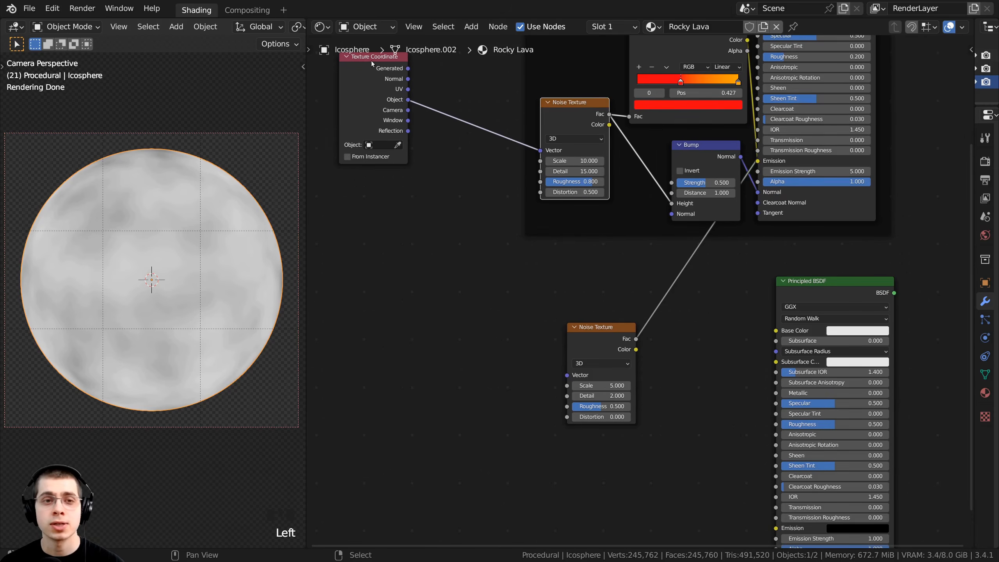
drag(372, 61, 392, 231)
middle_drag(390, 262, 395, 157)
scroll(395, 156, up, 1)
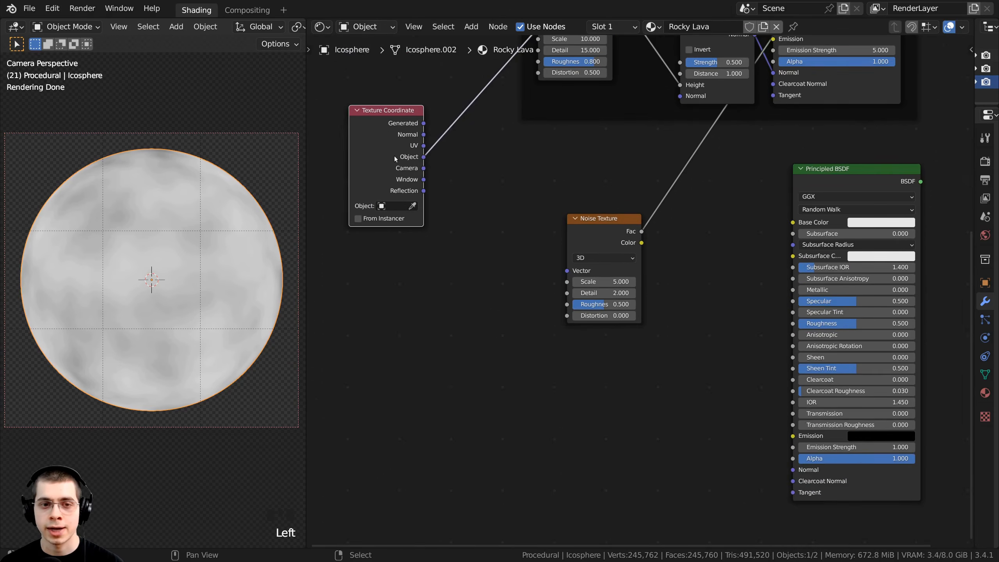
drag(395, 156, 567, 270)
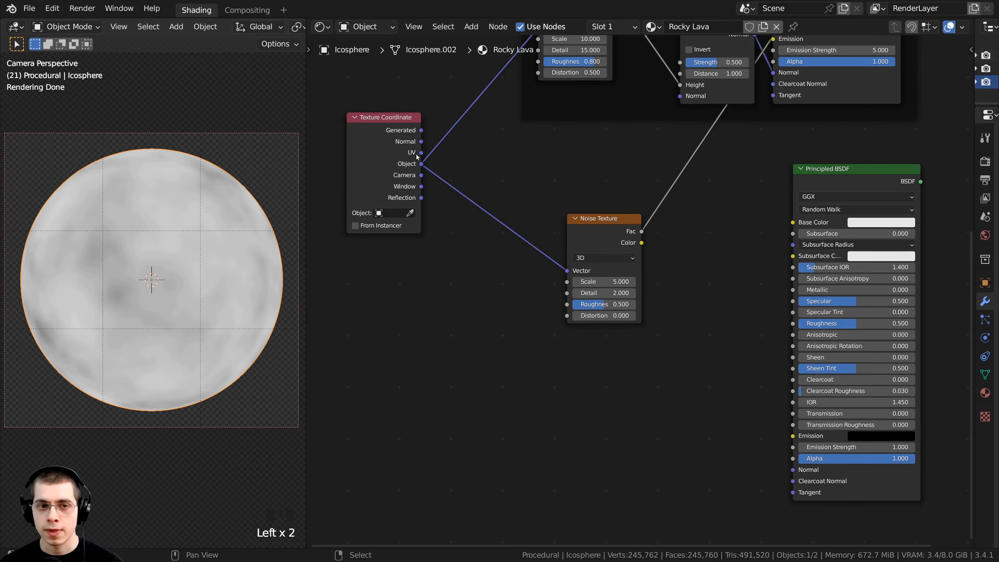
Nudge the new Noise Texture node slightly and set its Scale to 10.
scroll(474, 221, up, 2)
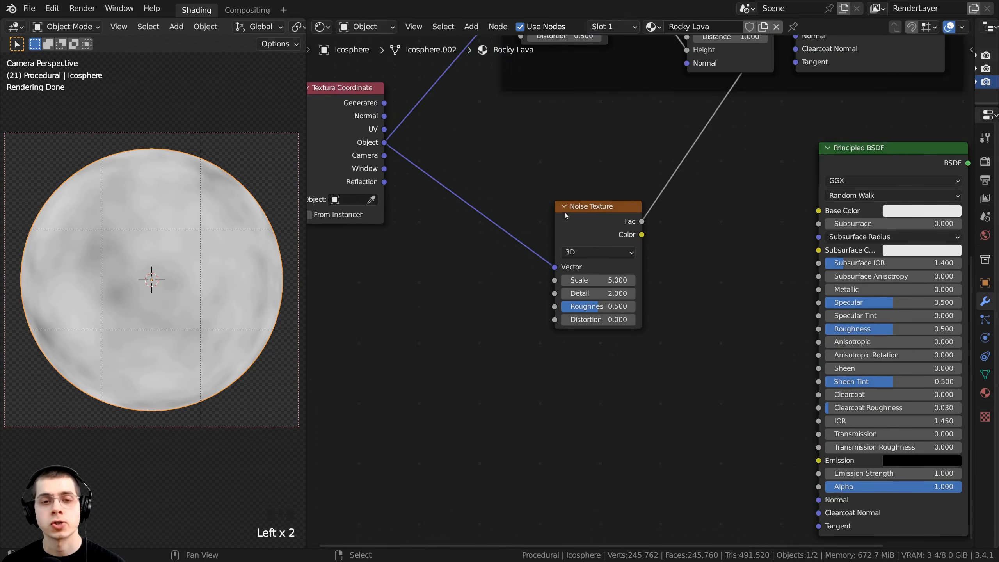
scroll(584, 292, up, 1)
drag(581, 219, 572, 212)
middle_drag(571, 212, 563, 192)
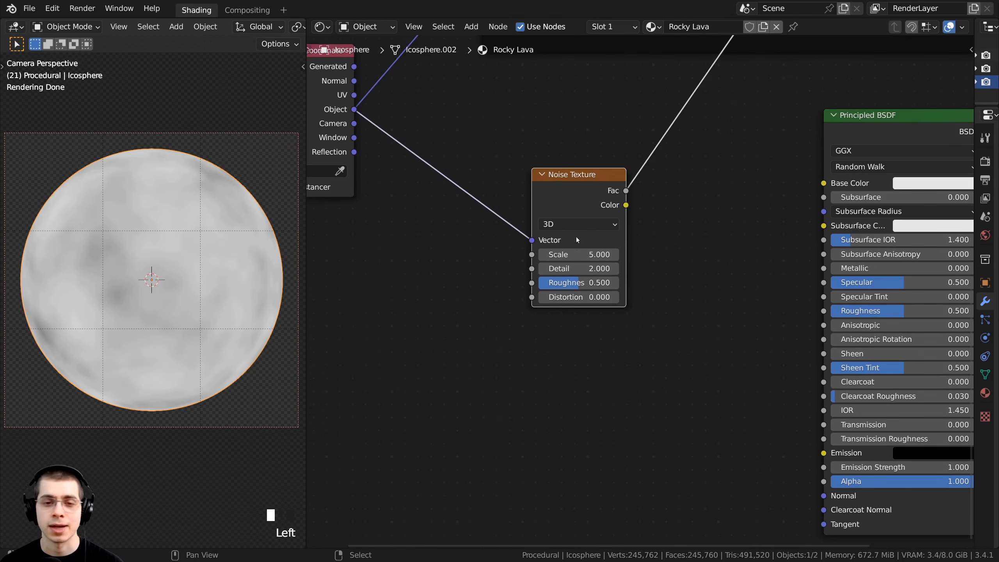
click(572, 254)
text(10)
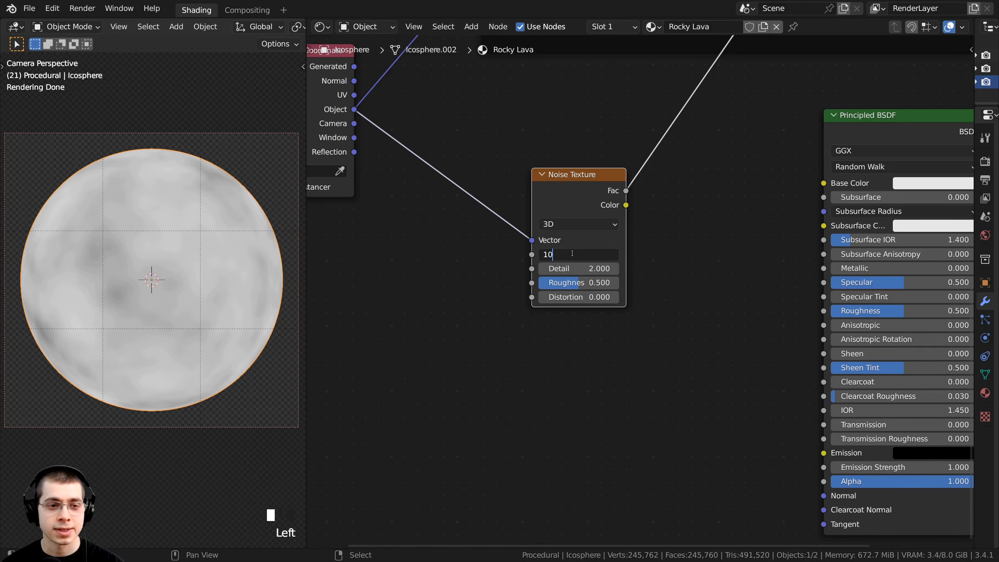
key(Return)
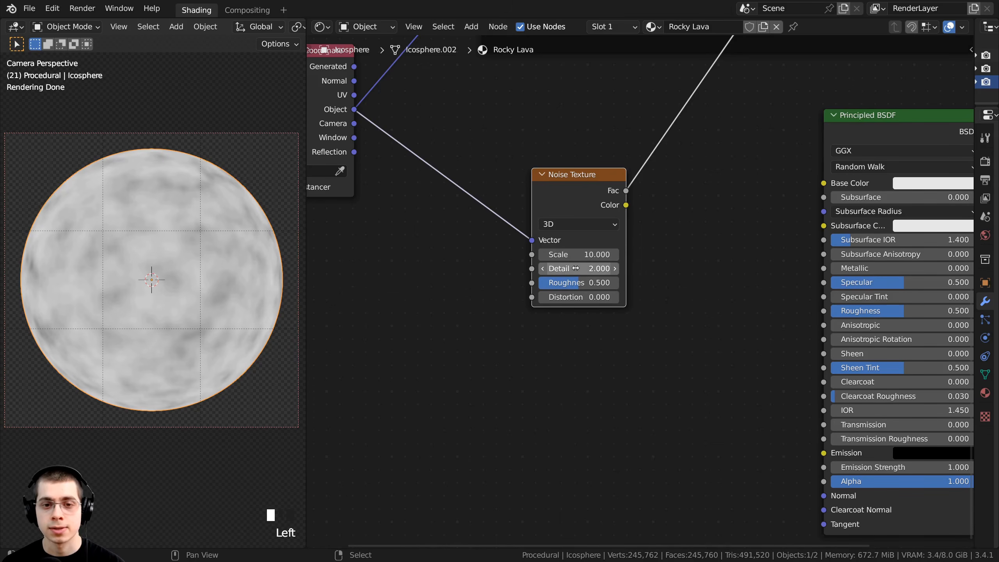
Set the new Noise Texture's Detail to 15 and its Roughness to 0.6.
click(568, 269)
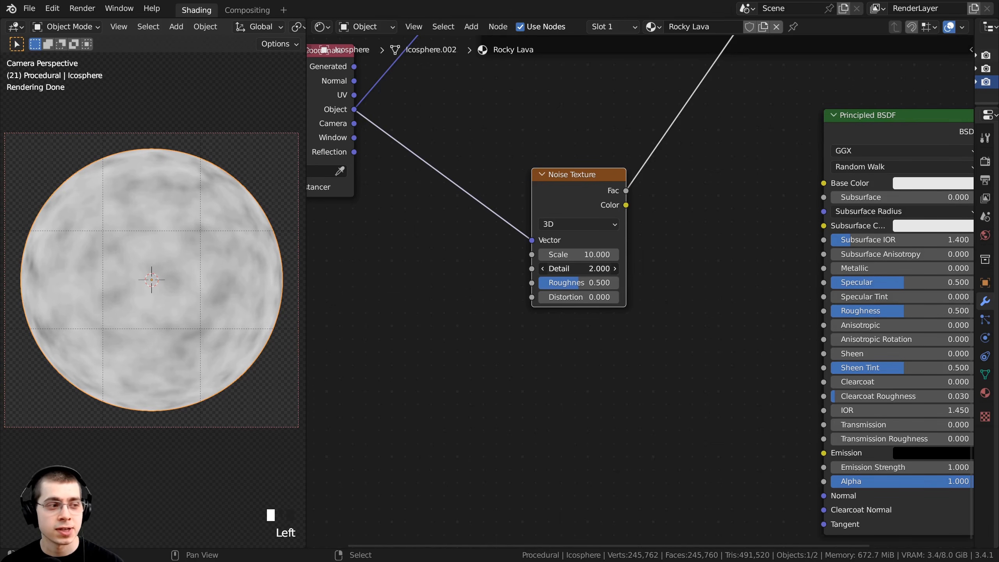
drag(569, 270, 580, 288)
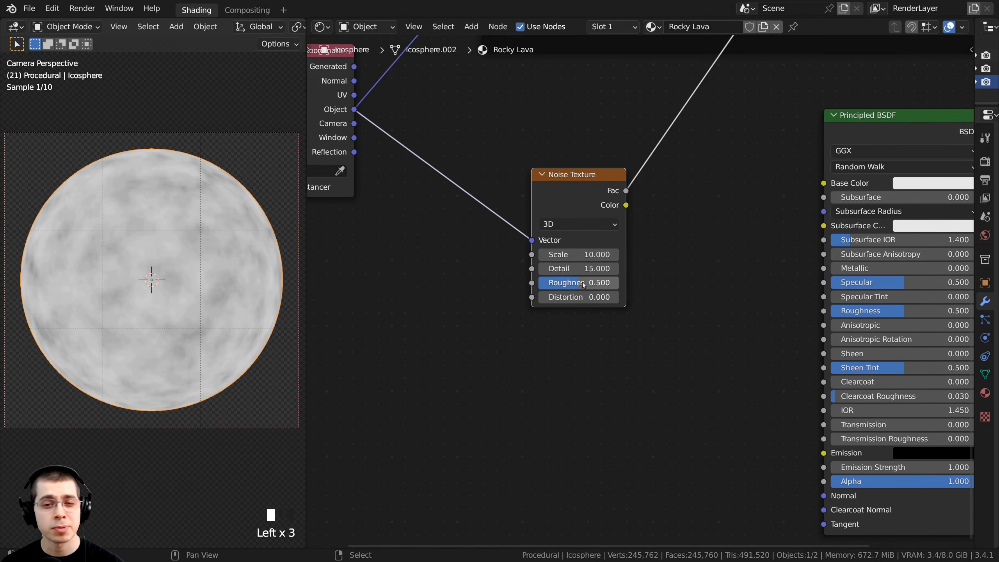
click(578, 284)
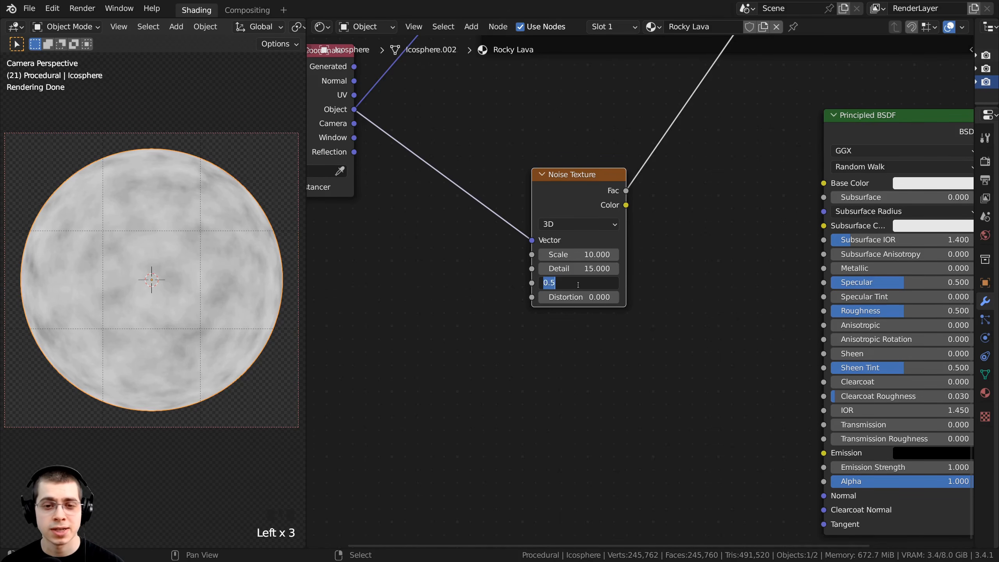
click(578, 284)
key(BackSpace)
text(6)
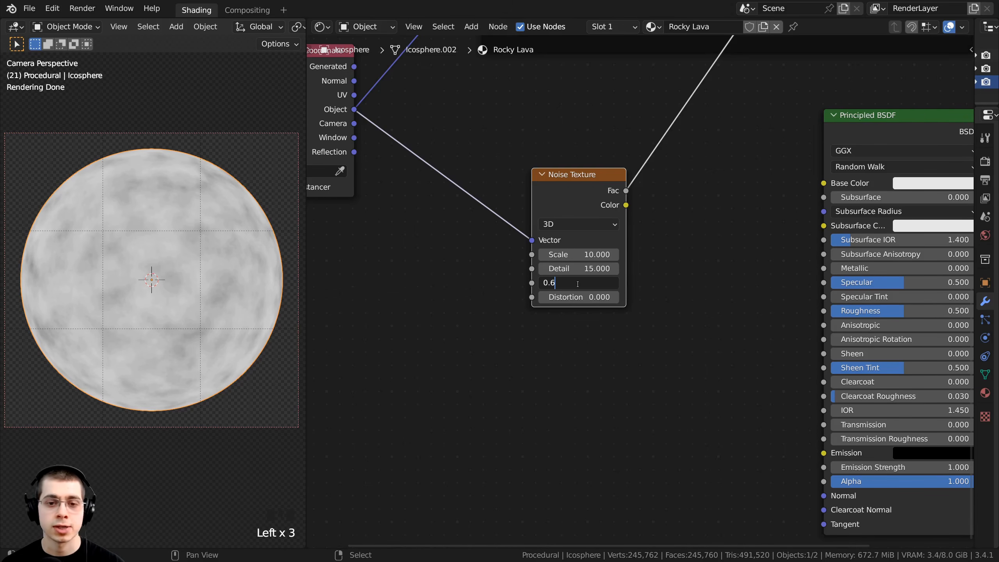
key(Return)
Set the new Noise Texture's Distortion to 0.2.
scroll(550, 302, up, 1)
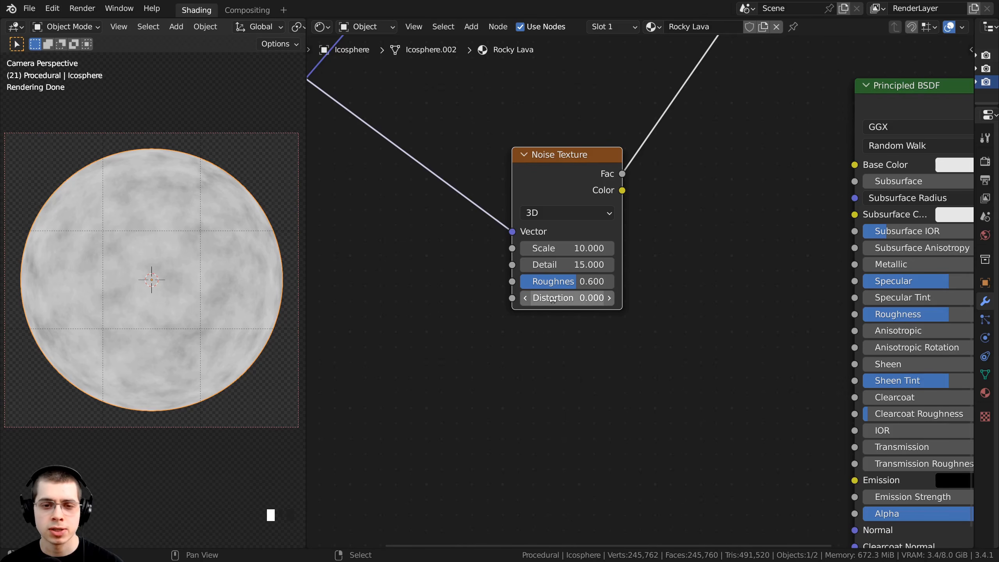
click(552, 299)
text(.2)
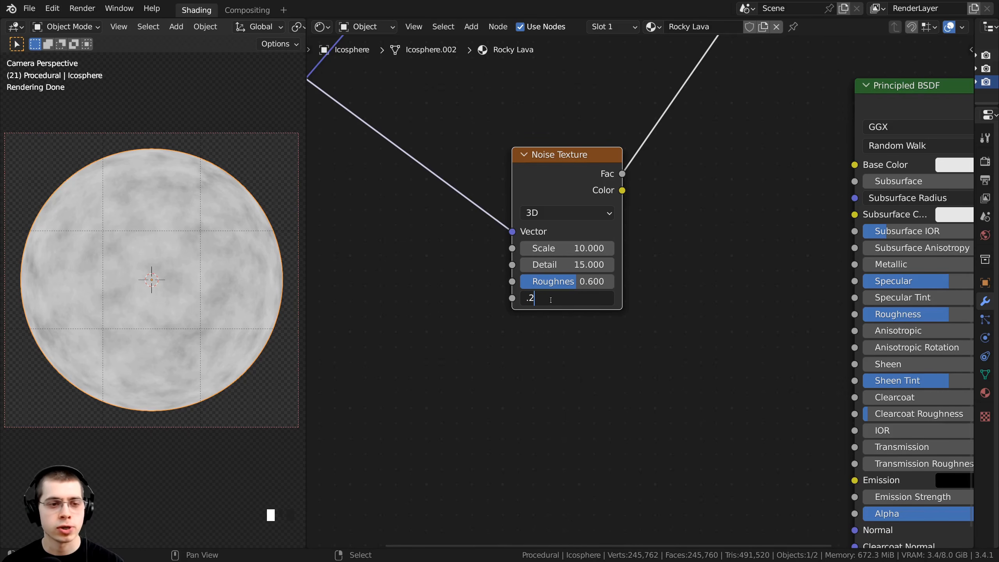
click(242, 281)
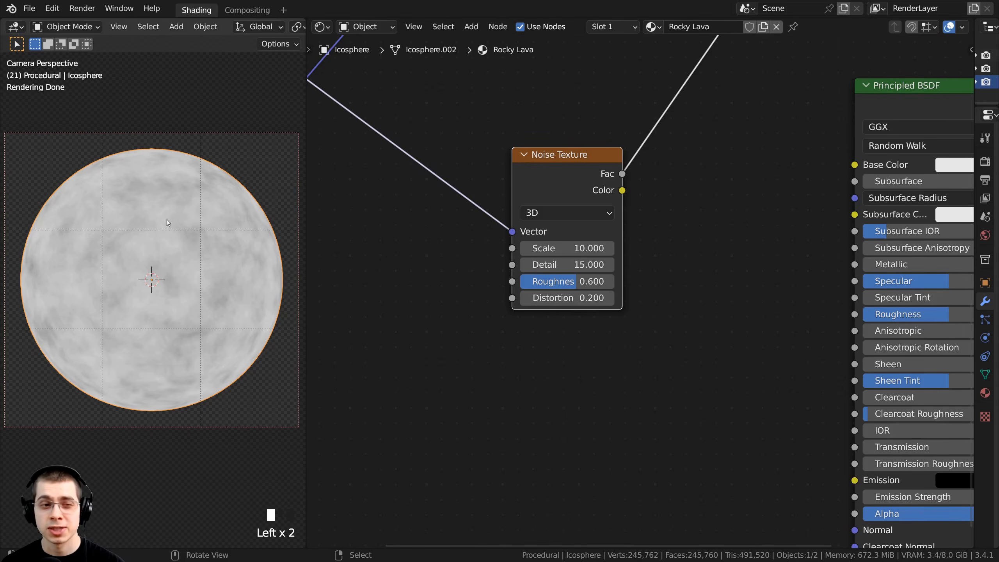
Connect the new Noise Texture's Fac output to the second Principled BSDF's Base Color and preview that shader on the sphere.
key(Home)
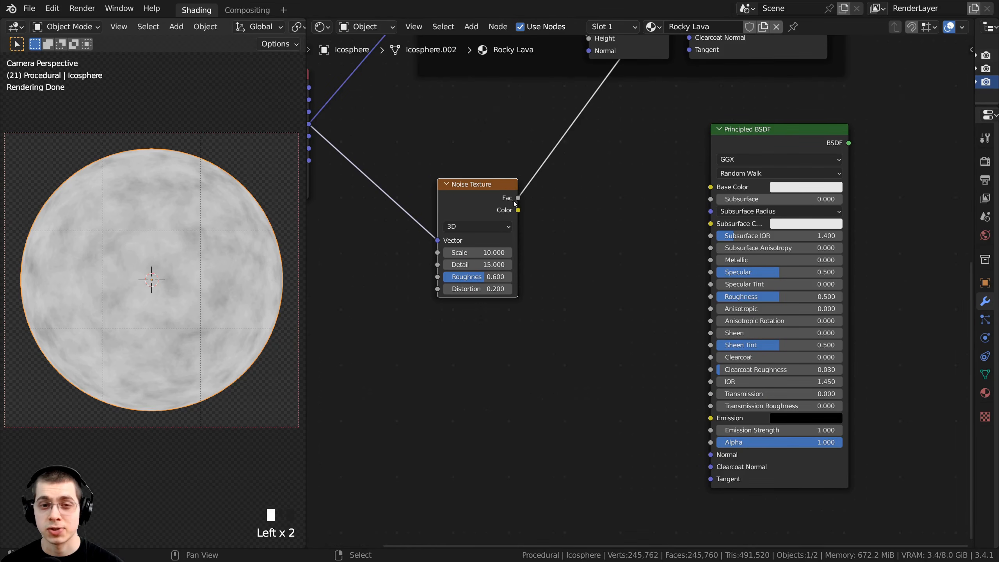
drag(517, 202, 716, 187)
scroll(690, 244, down, 1)
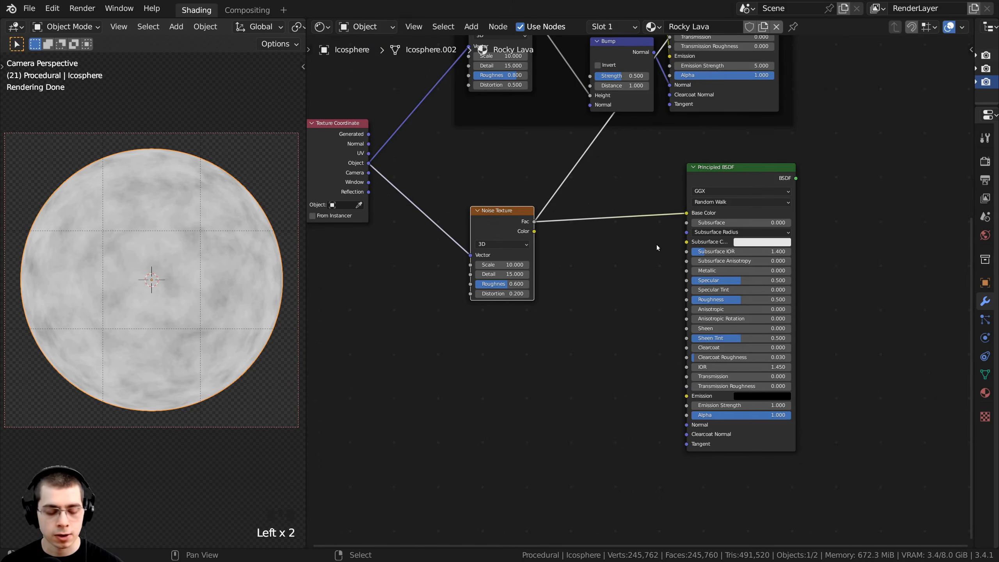
ctrl+shift+click(746, 176)
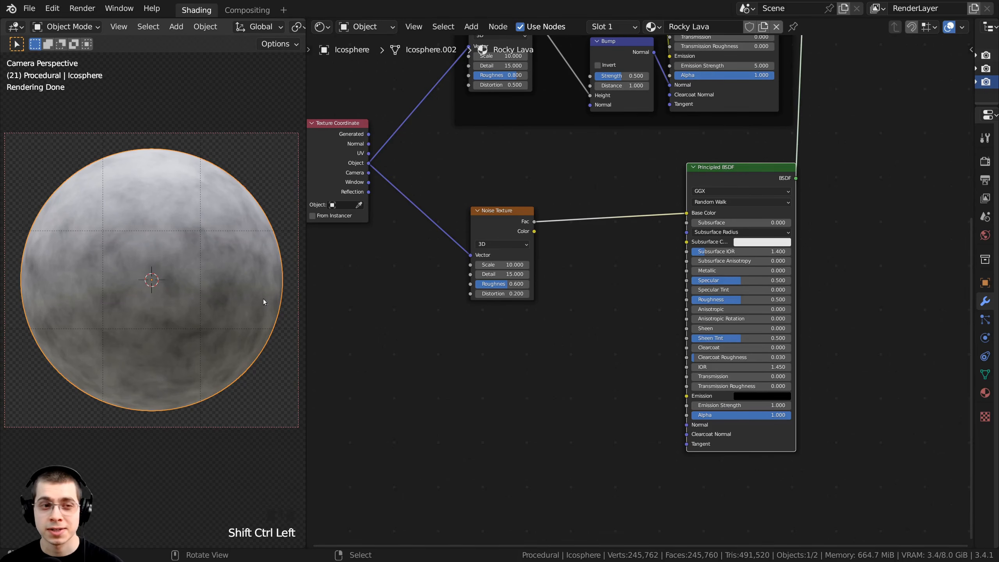
Move the new Noise Texture slightly farther from the second Principled BSDF to widen the gap between them.
scroll(424, 210, up, 1)
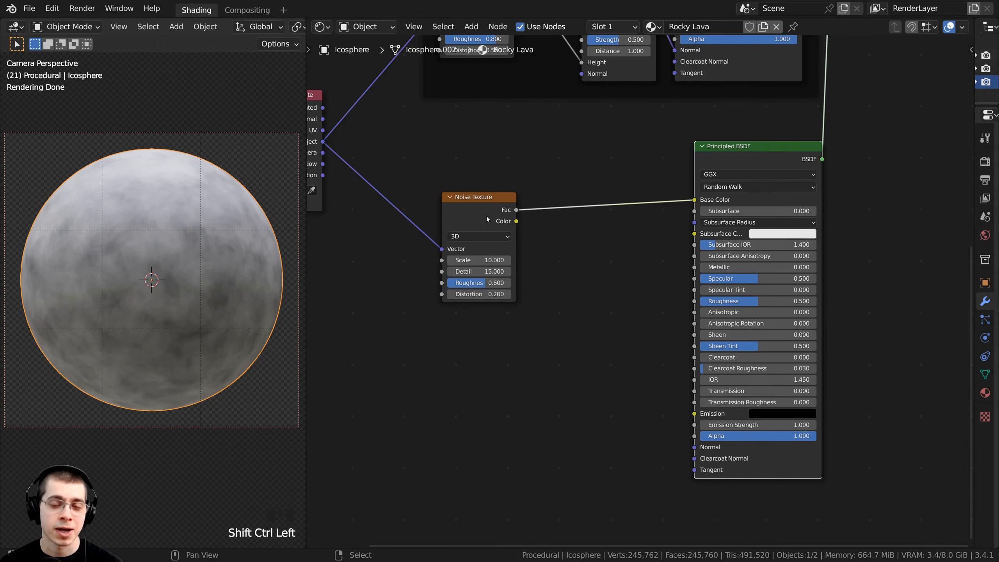
drag(486, 216, 481, 219)
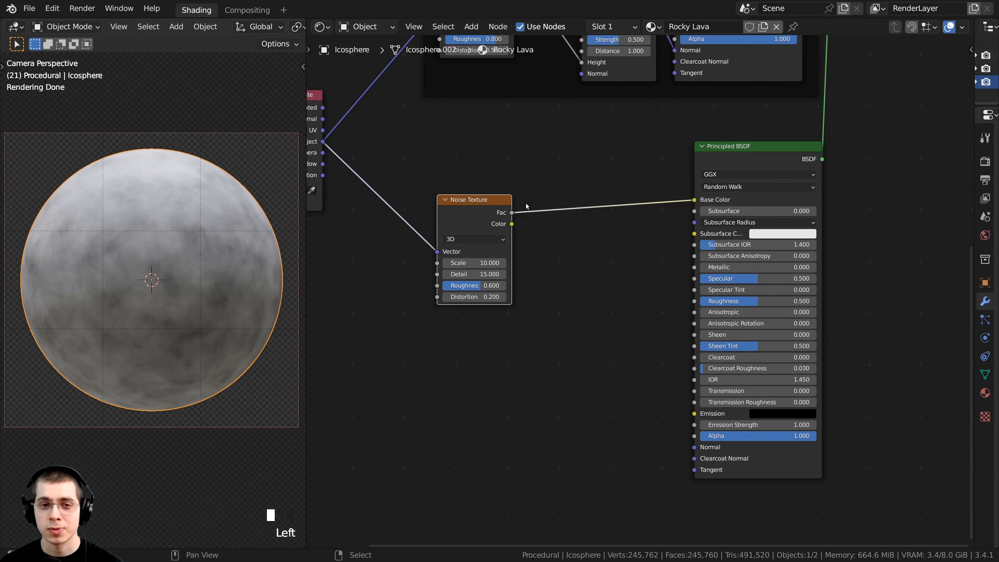
click(601, 186)
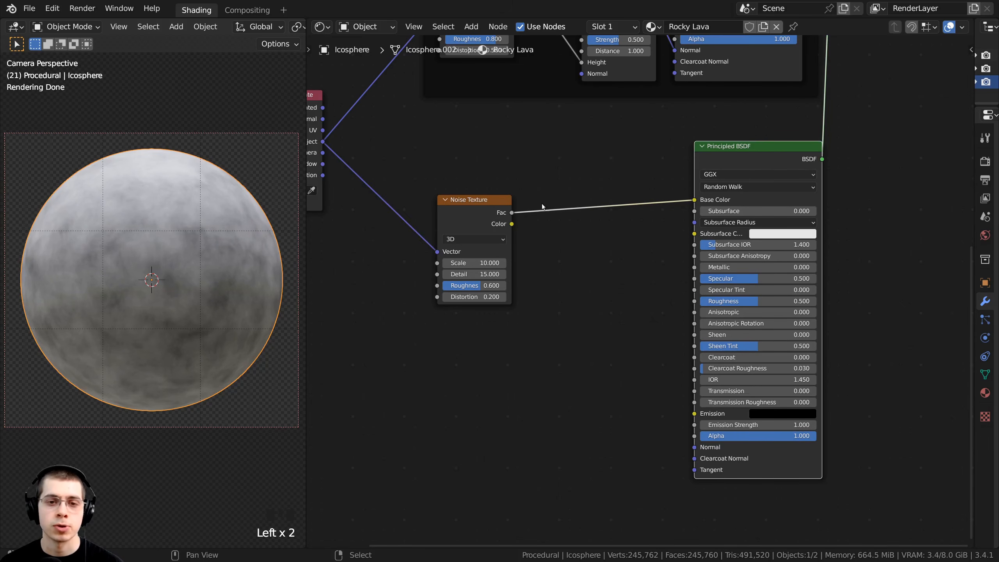
middle_drag(493, 164, 497, 165)
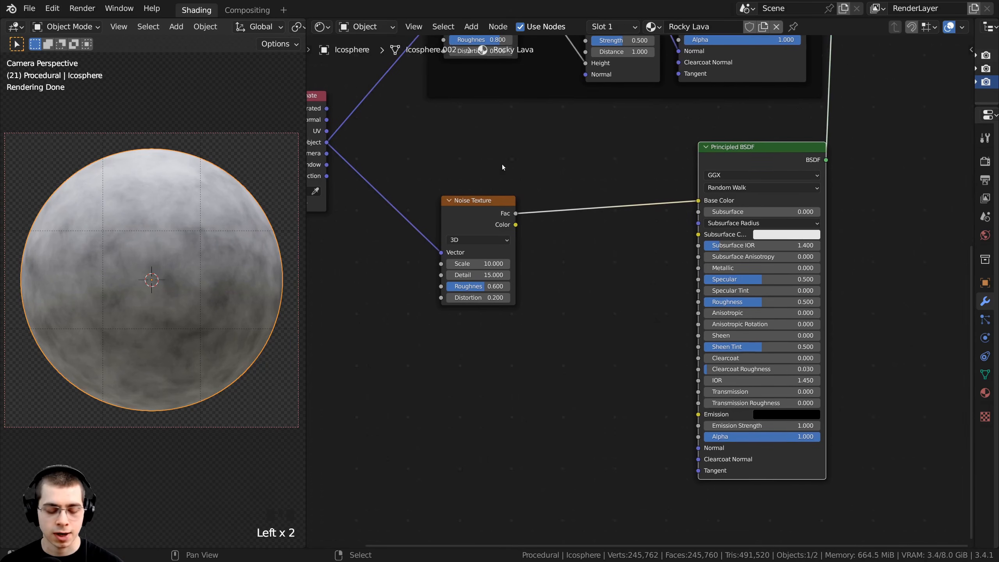
Add a ColorRamp between the new Noise Texture's Fac output and the second Principled BSDF's Base Color.
key(shift+a)
click(513, 147)
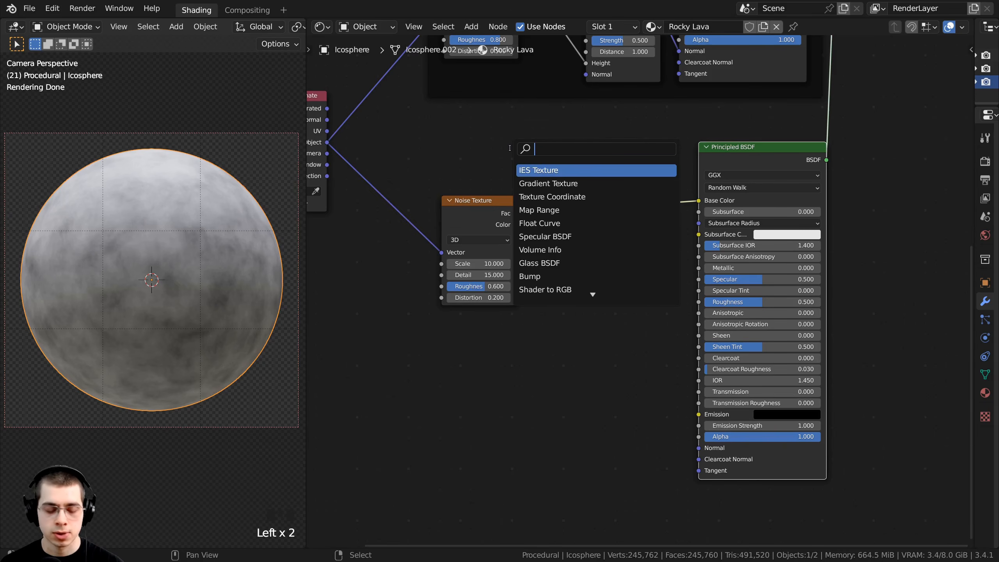
text(col)
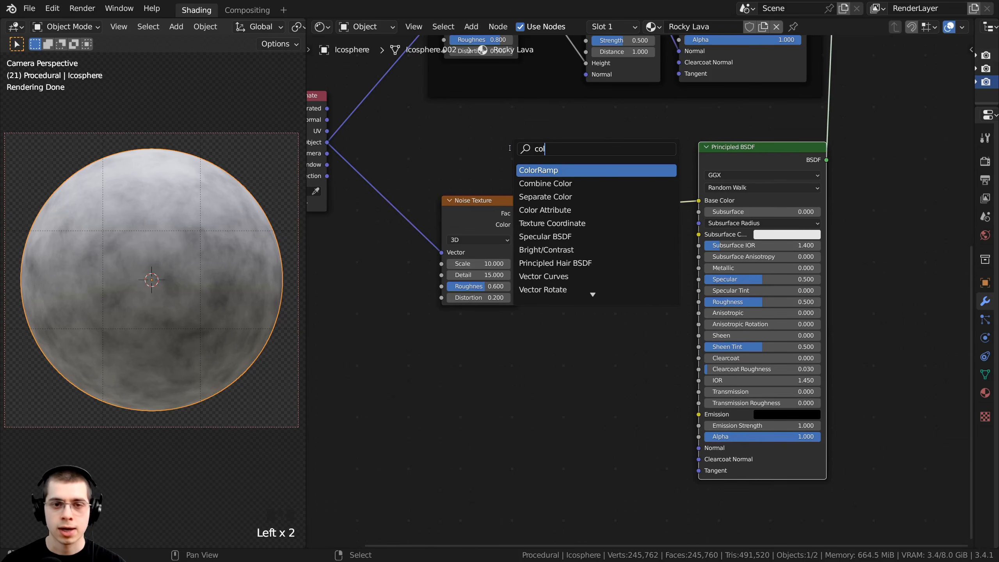
click(547, 172)
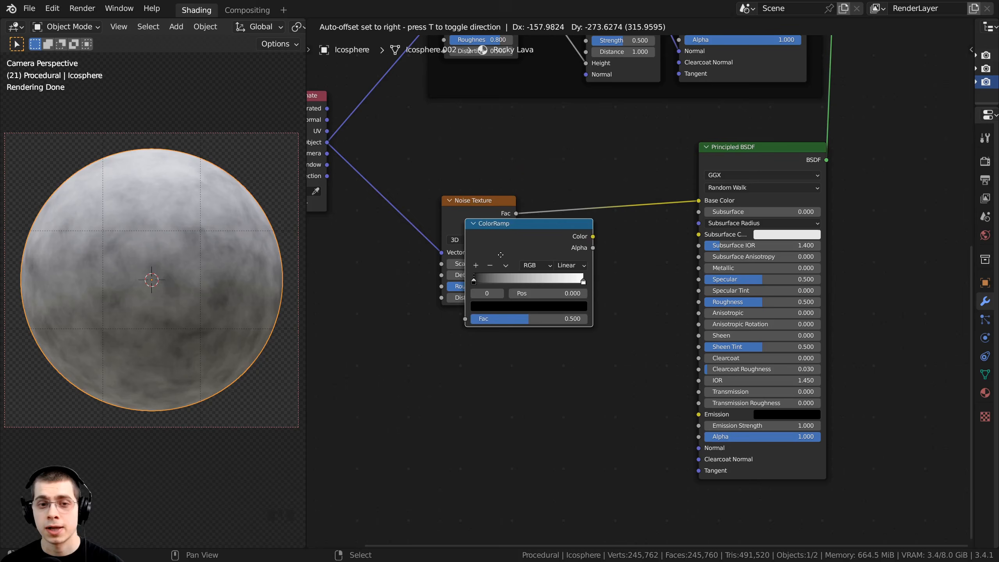
click(588, 192)
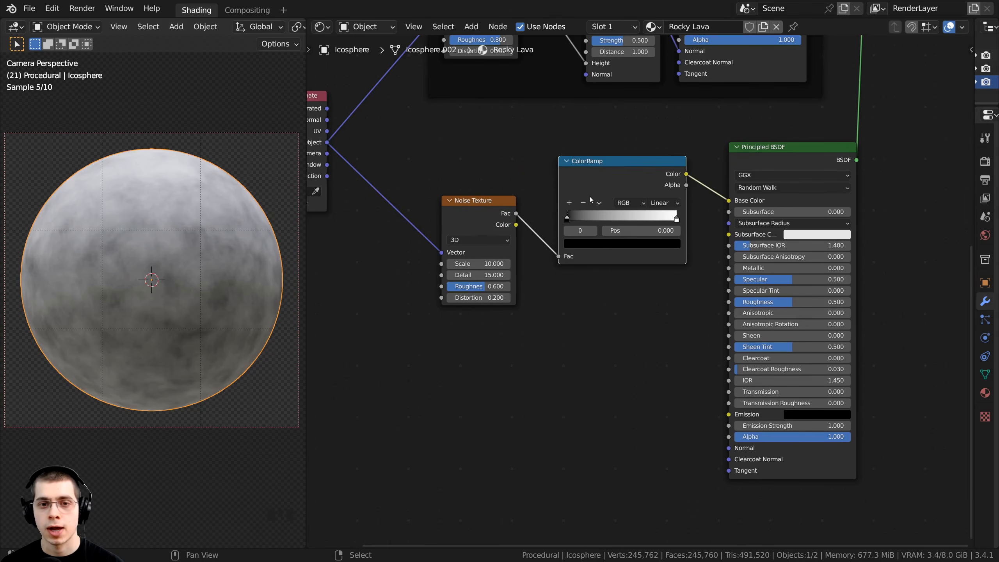
Darken the new ColorRamp's white stop to a medium gray and nudge the node slightly closer to the second Principled BSDF.
scroll(561, 251, up, 2)
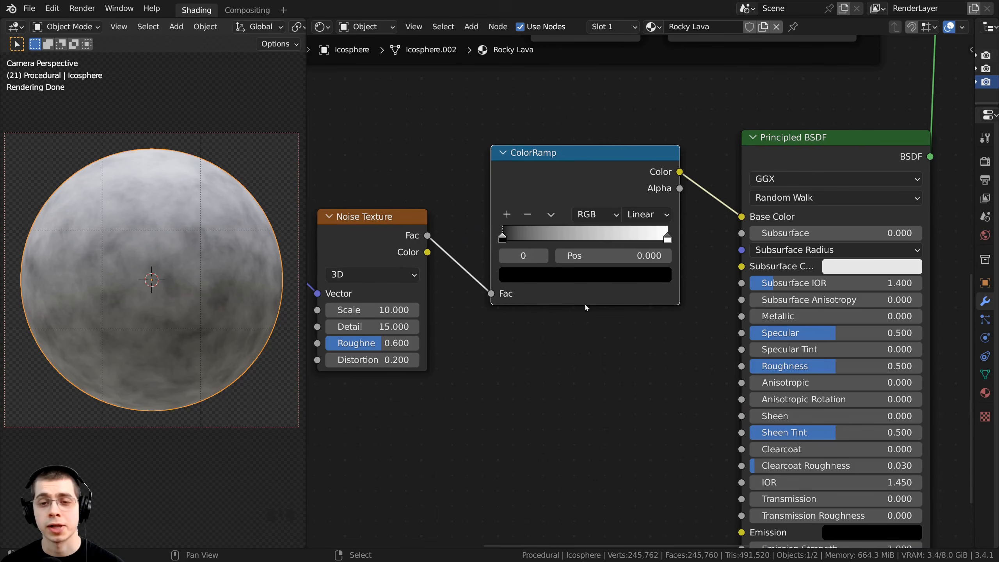
click(667, 237)
scroll(629, 271, down, 2)
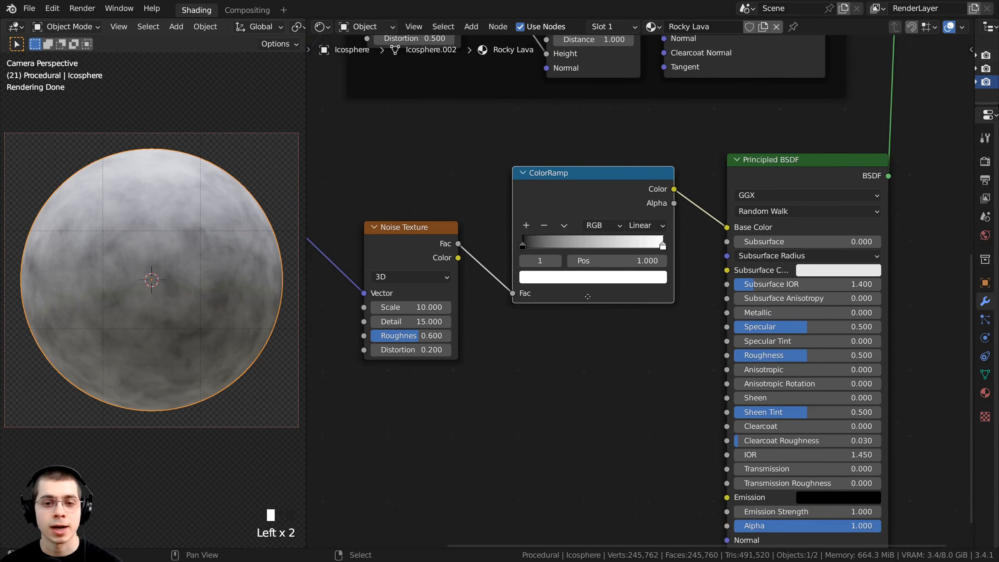
click(602, 288)
drag(632, 108, 632, 151)
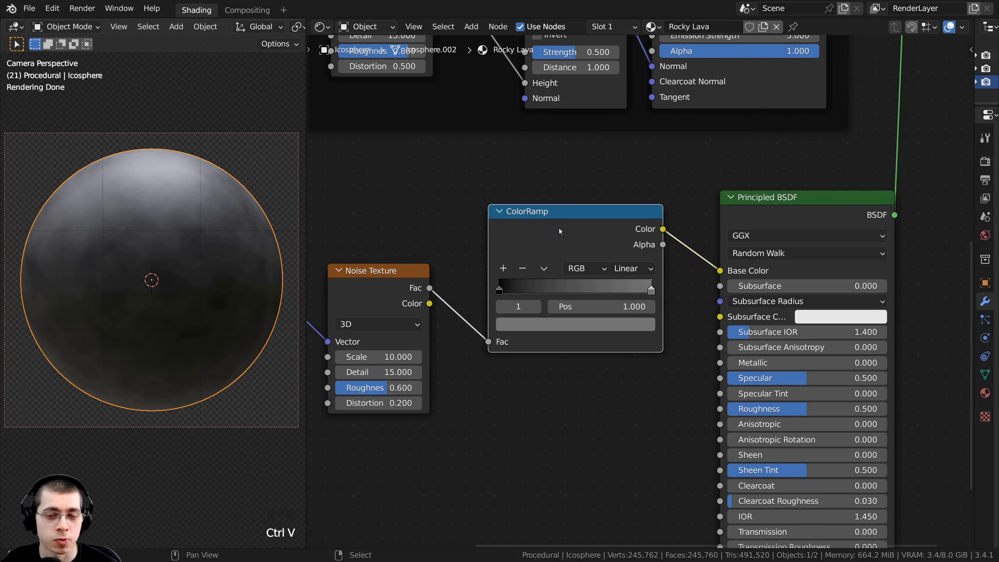
drag(560, 231, 569, 224)
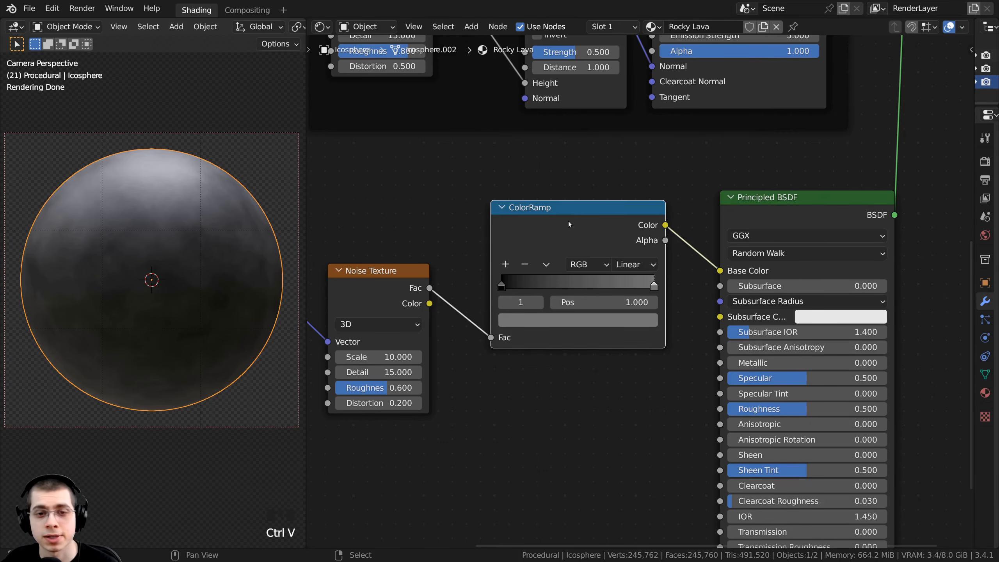
Add a third stop near the middle of the rock ColorRamp, at position 0.484.
ctrl+click(573, 282)
scroll(573, 282, up, 2)
drag(564, 286, 567, 299)
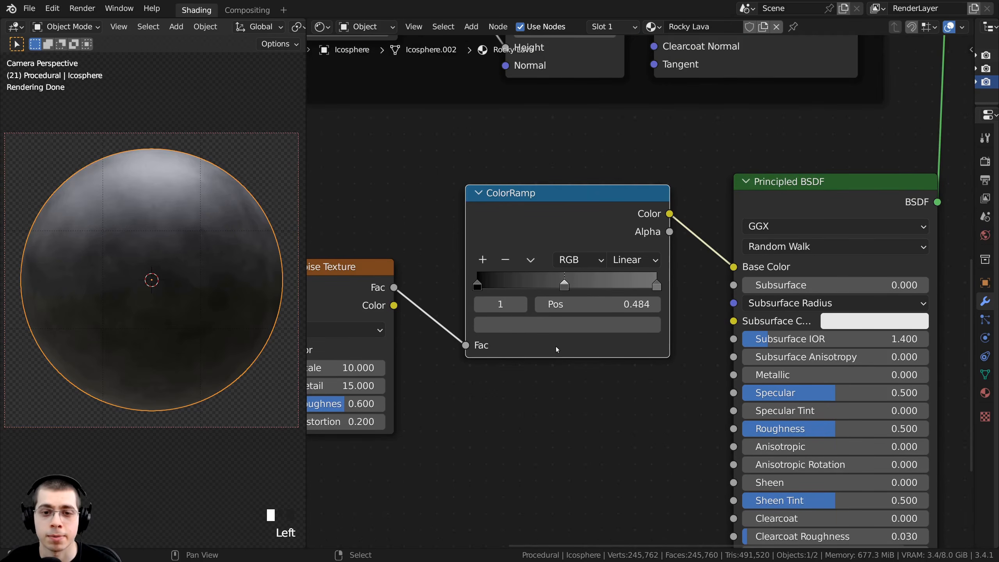
scroll(555, 346, down, 1)
Tint the ColorRamp's middle stop a dark, desaturated brown.
click(562, 329)
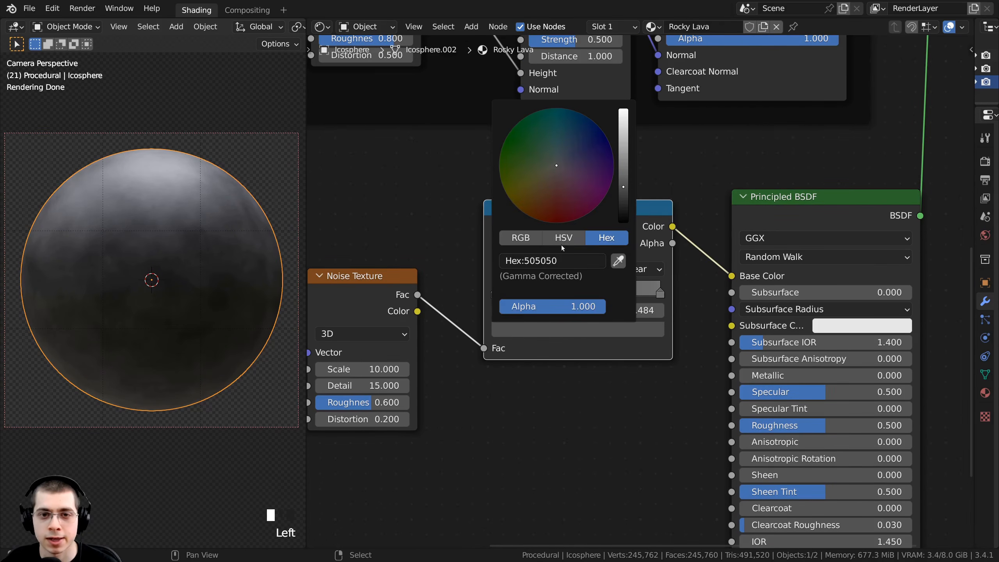
click(554, 171)
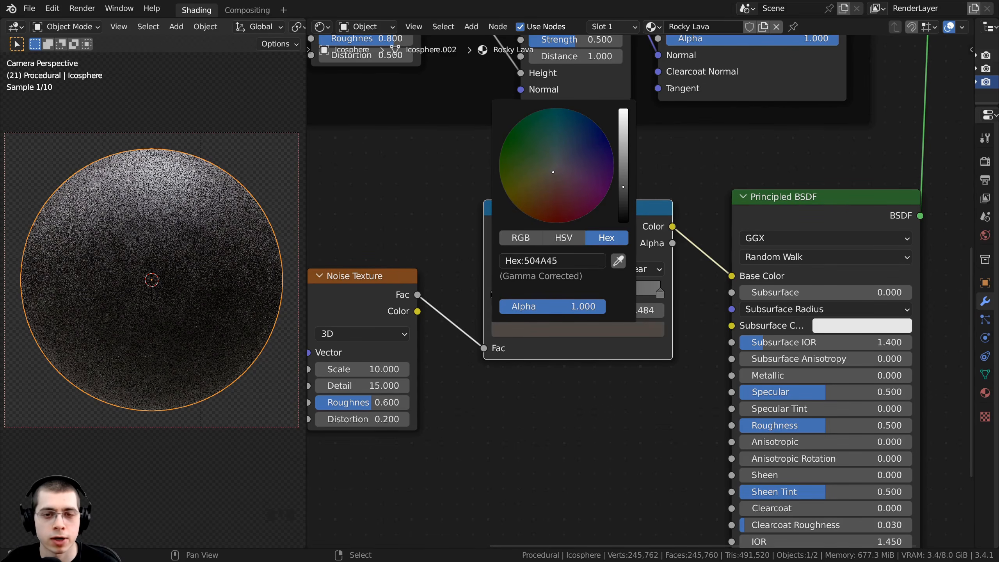
drag(553, 172, 553, 174)
click(550, 175)
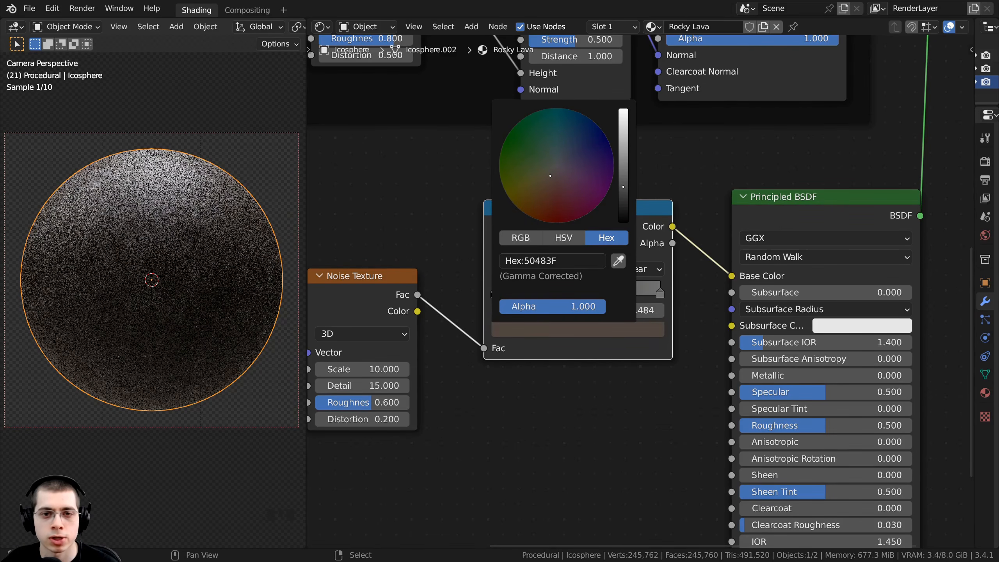
drag(623, 188, 621, 192)
Connect the rock Noise Texture's Fac output directly to the second Principled BSDF's Normal input and inspect the sphere's shading.
middle_drag(546, 289, 544, 272)
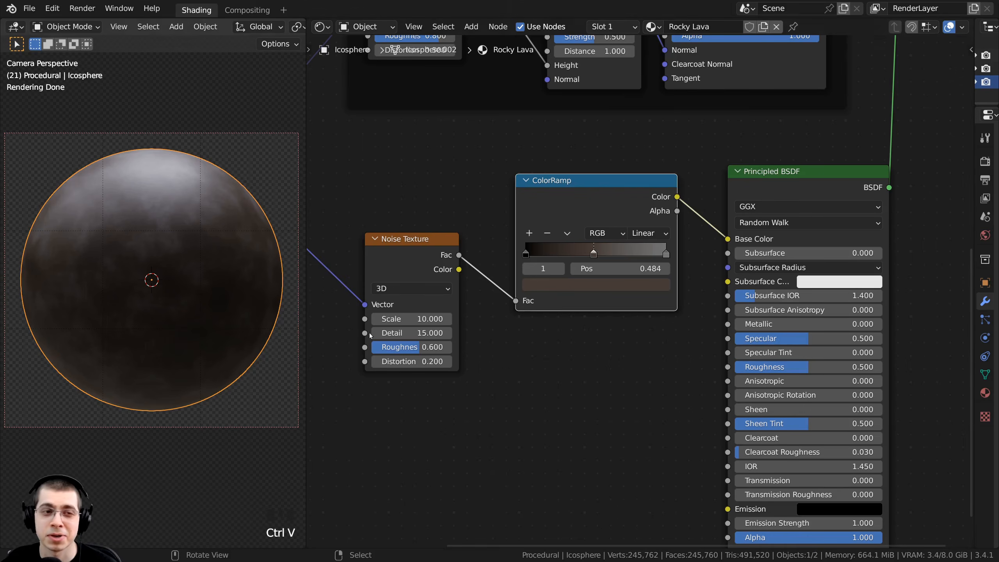
middle_drag(465, 318, 471, 291)
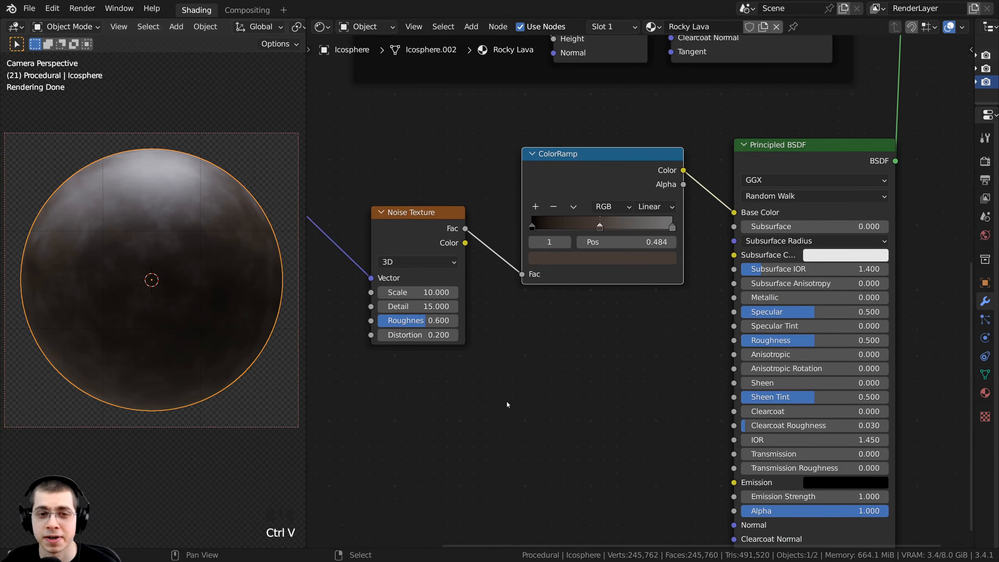
middle_drag(506, 404, 506, 351)
drag(414, 187, 730, 473)
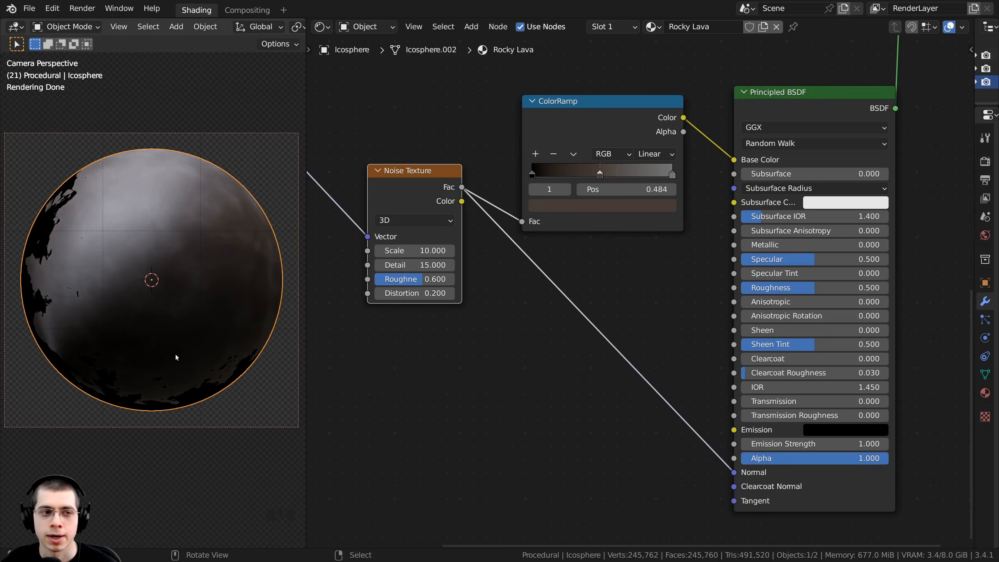
scroll(176, 357, up, 1)
shift+middle_drag(176, 357, 236, 338)
scroll(145, 251, up, 2)
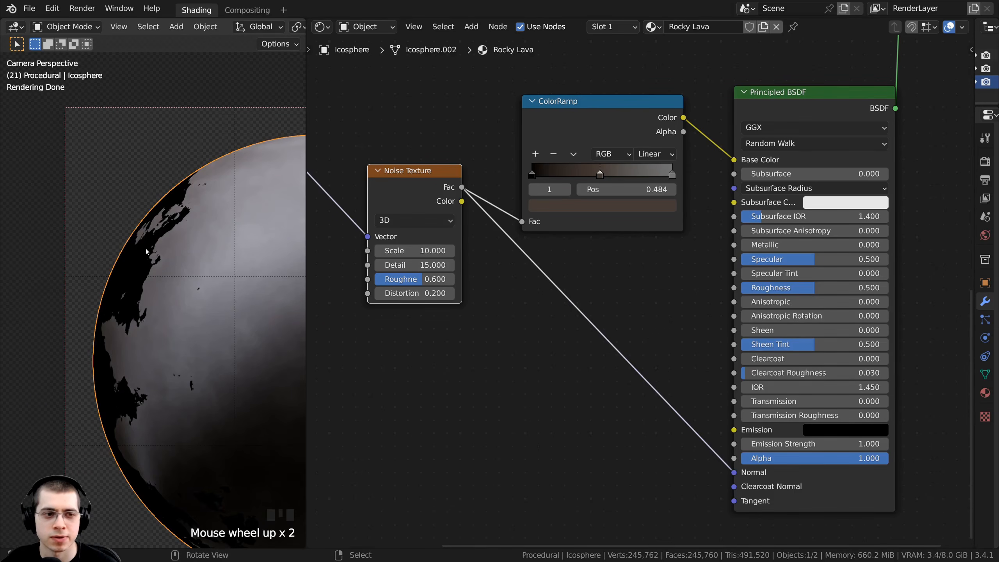
scroll(146, 251, down, 3)
shift+middle_drag(186, 278, 110, 251)
drag(417, 166, 411, 170)
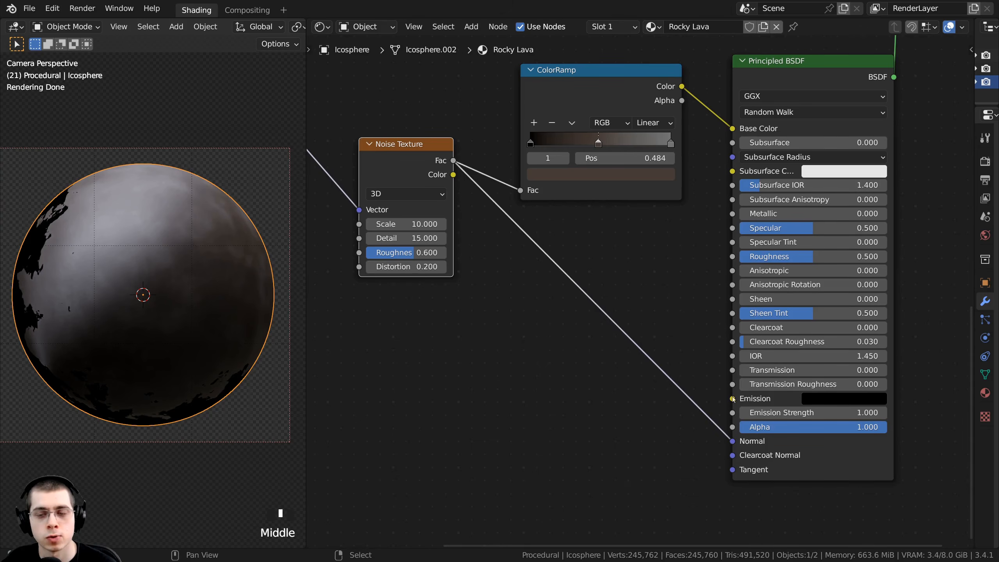
double_click(771, 72)
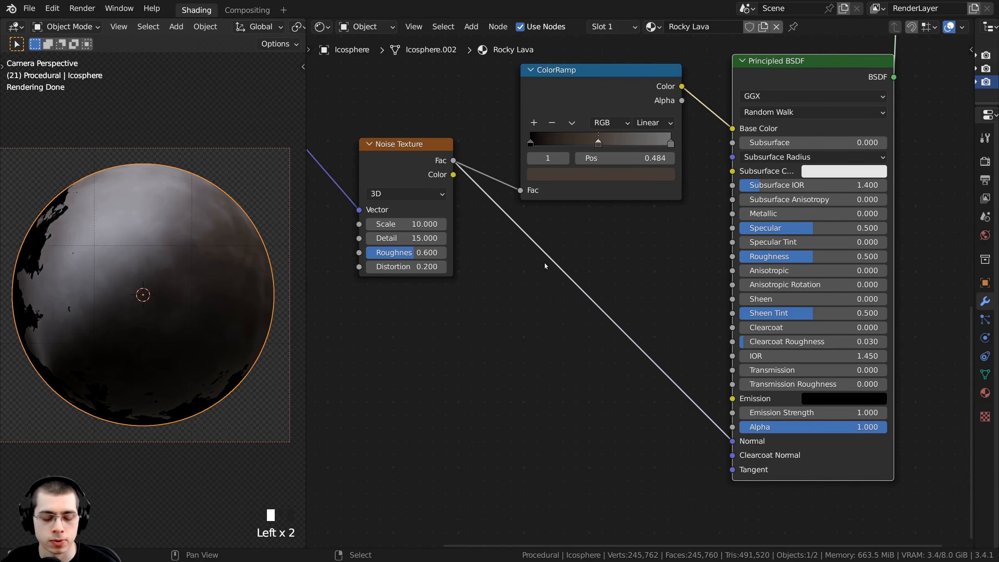
Insert a Bump node on the link between the rock Noise Texture and the second Principled BSDF's Normal input.
key(shift+a)
click(546, 251)
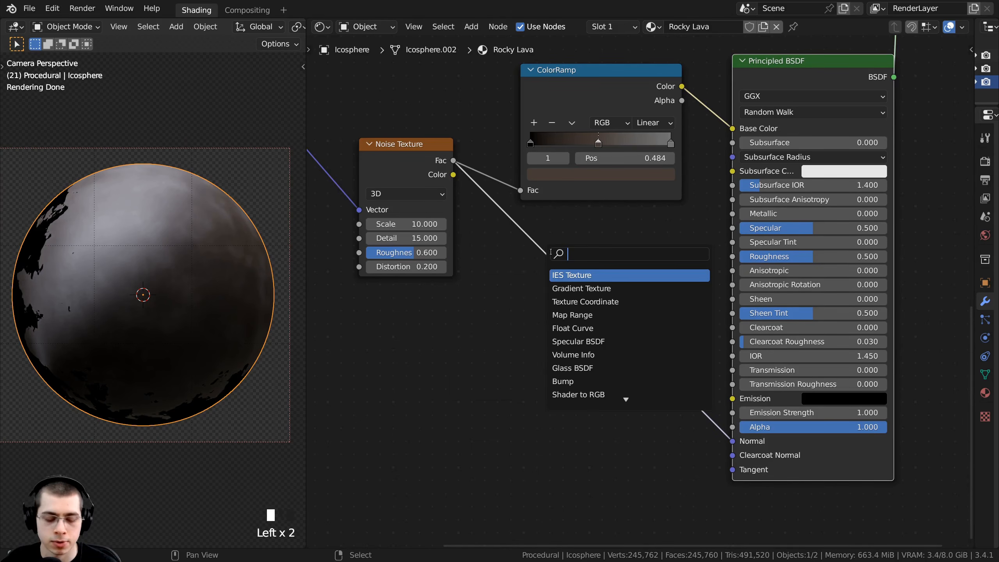
text(bum)
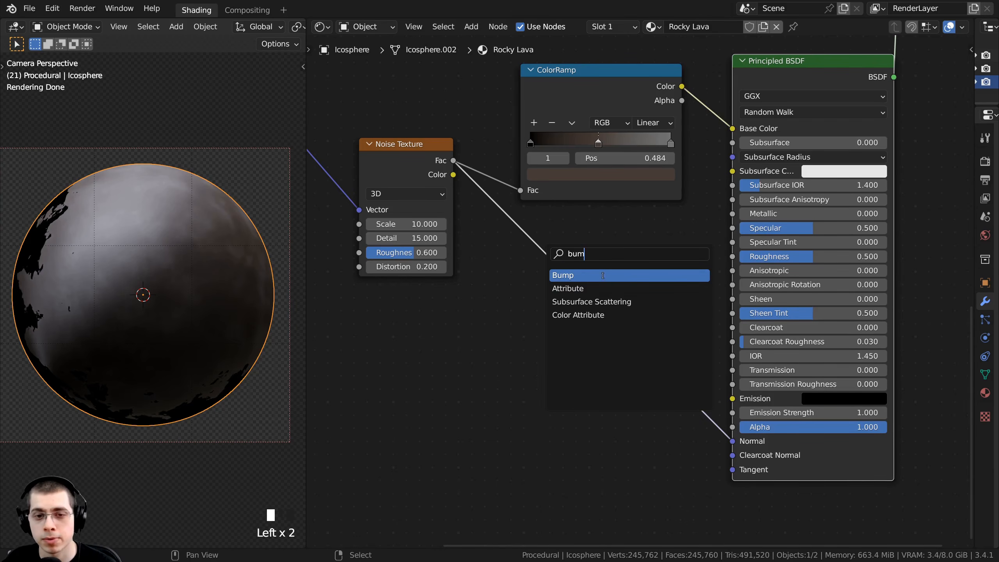
click(602, 275)
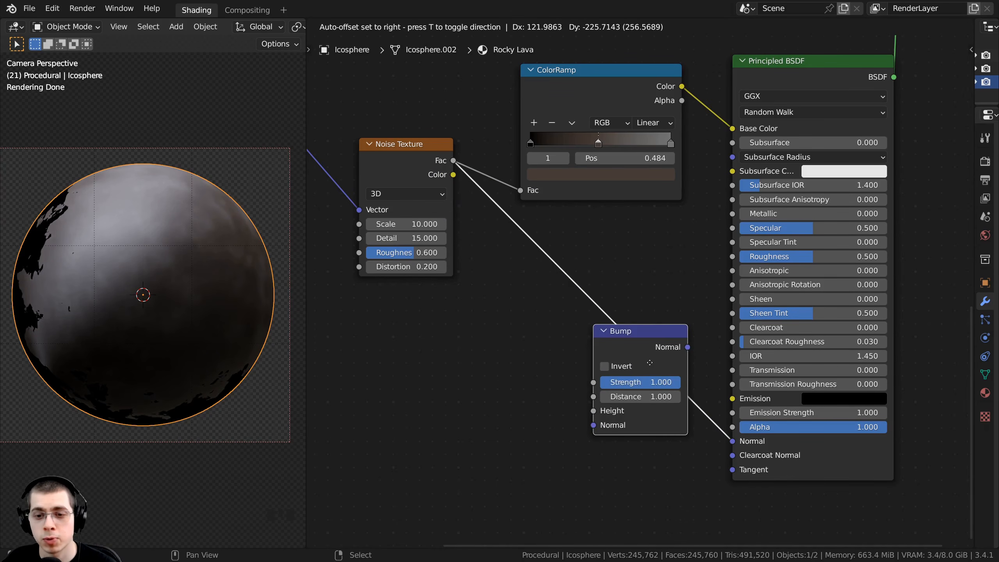
click(640, 362)
drag(647, 345, 650, 354)
Move the noise link from the new Bump node's Normal input to its Height input and inspect the bumpy surface up close.
middle_drag(550, 251, 553, 235)
middle_drag(500, 325, 500, 322)
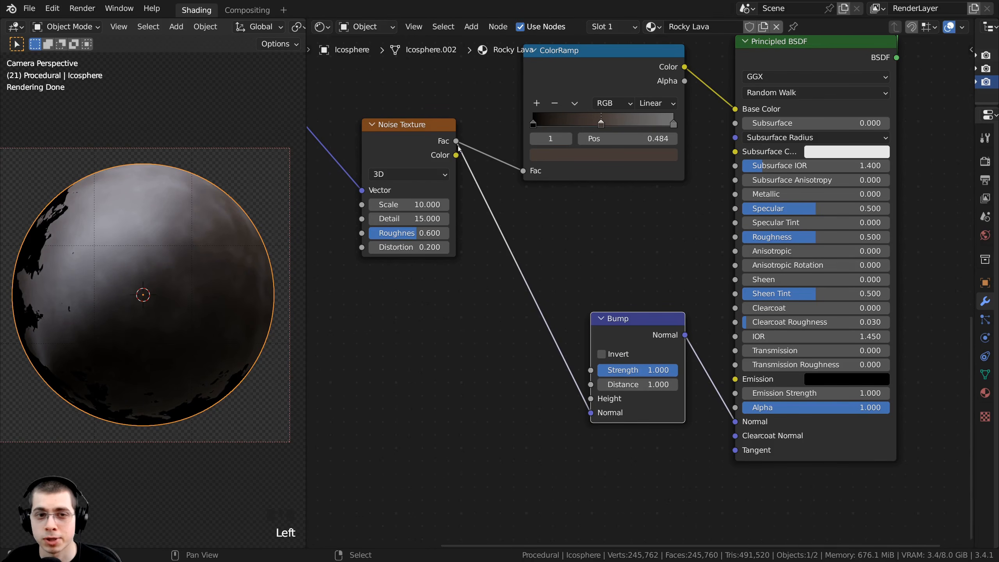
drag(591, 413, 590, 398)
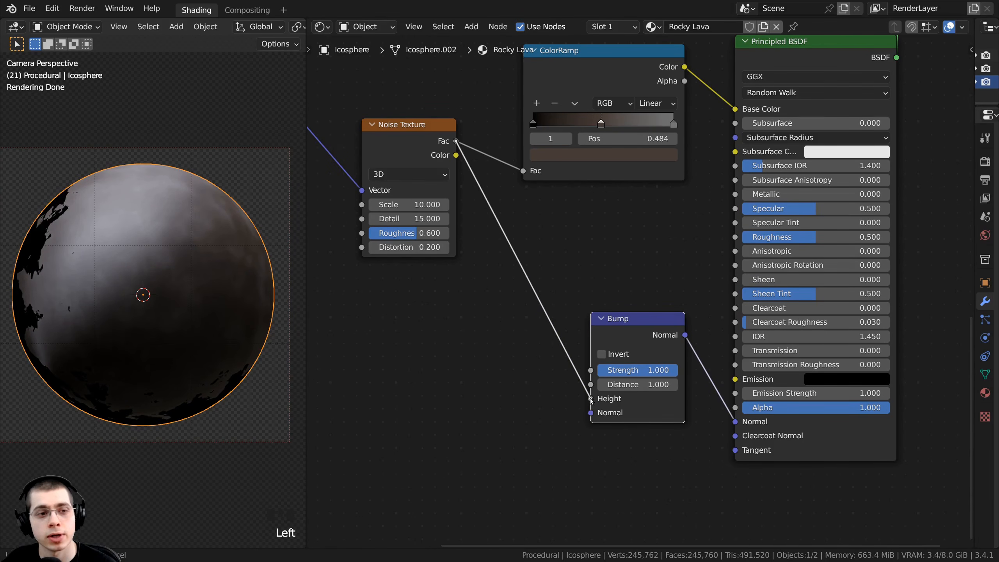
middle_drag(185, 232, 196, 226)
scroll(156, 274, up, 3)
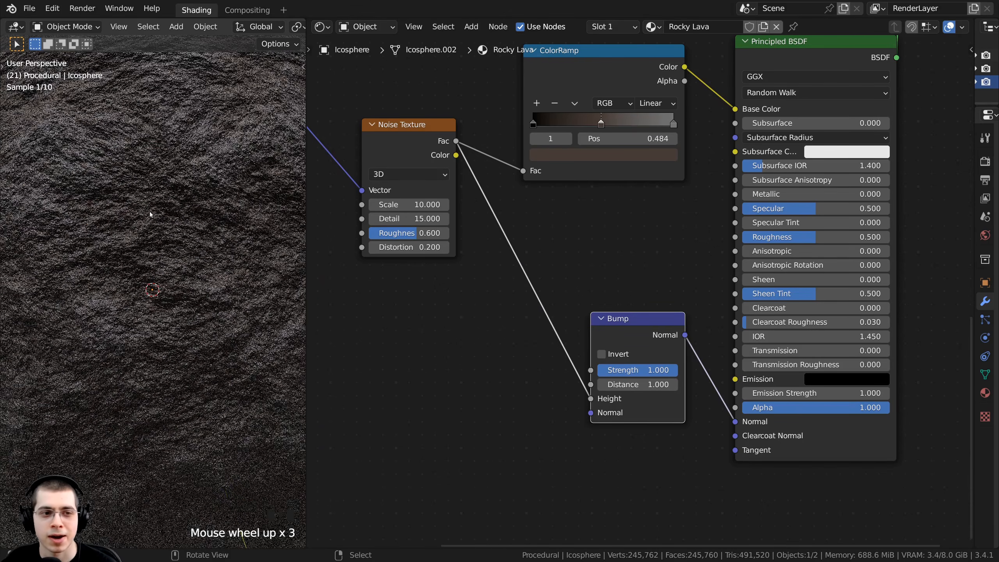
key(KP_0)
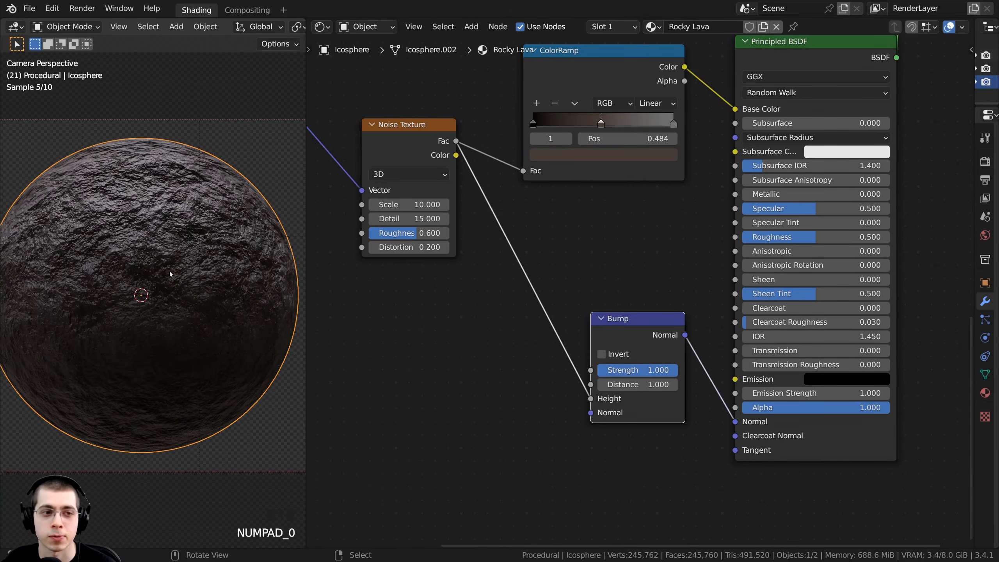
Set the new Bump node's Strength to 0.3.
middle_drag(578, 386, 565, 332)
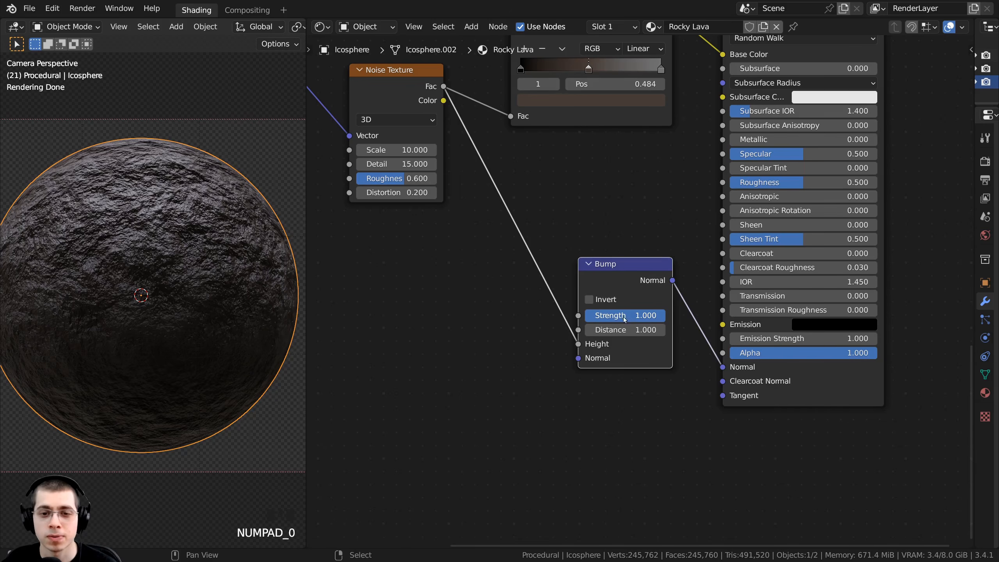
click(608, 318)
text(.)
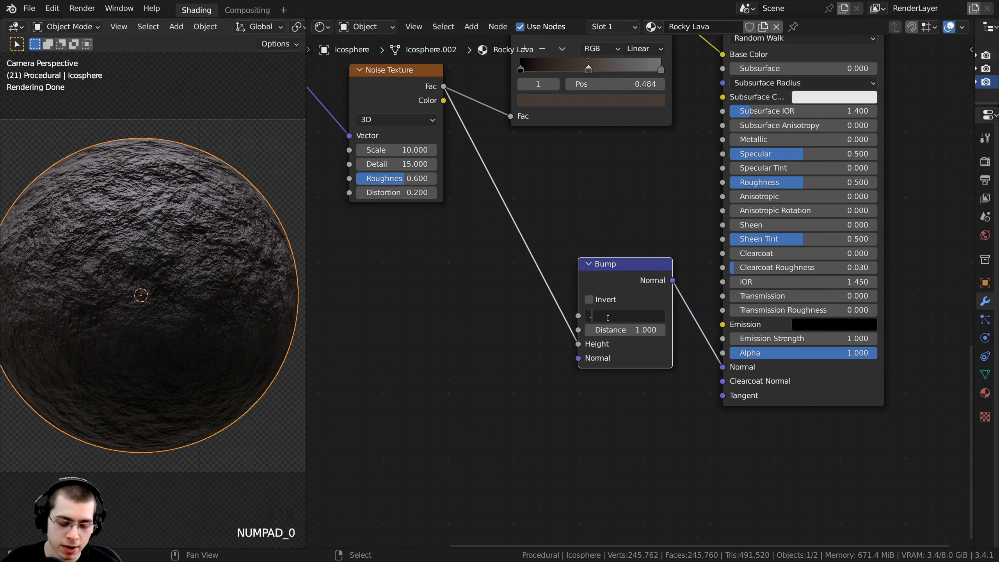
text(3)
click(618, 290)
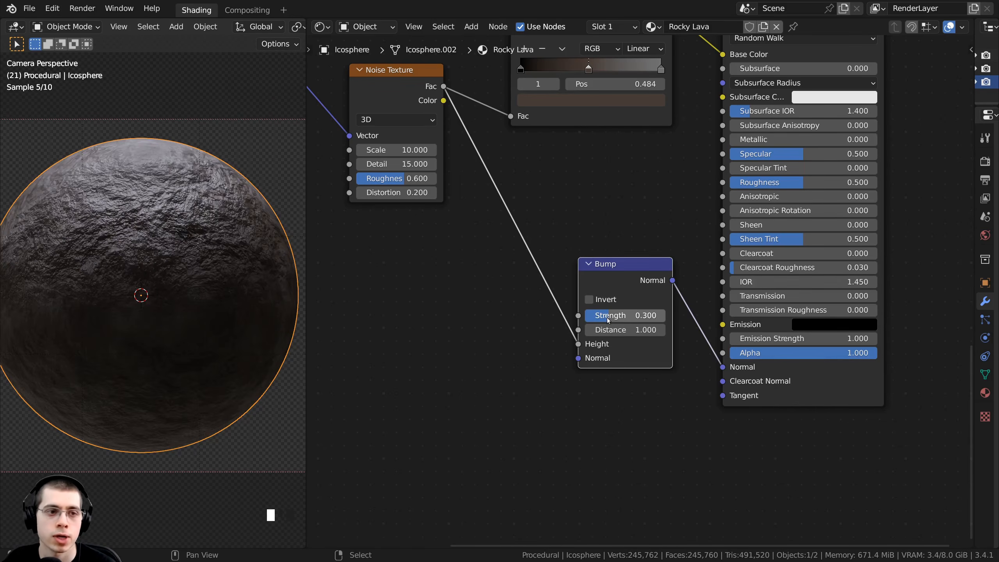
Enclose the rock Noise Texture, ColorRamp, Bump and second Principled BSDF in a new frame.
scroll(618, 290, down, 2)
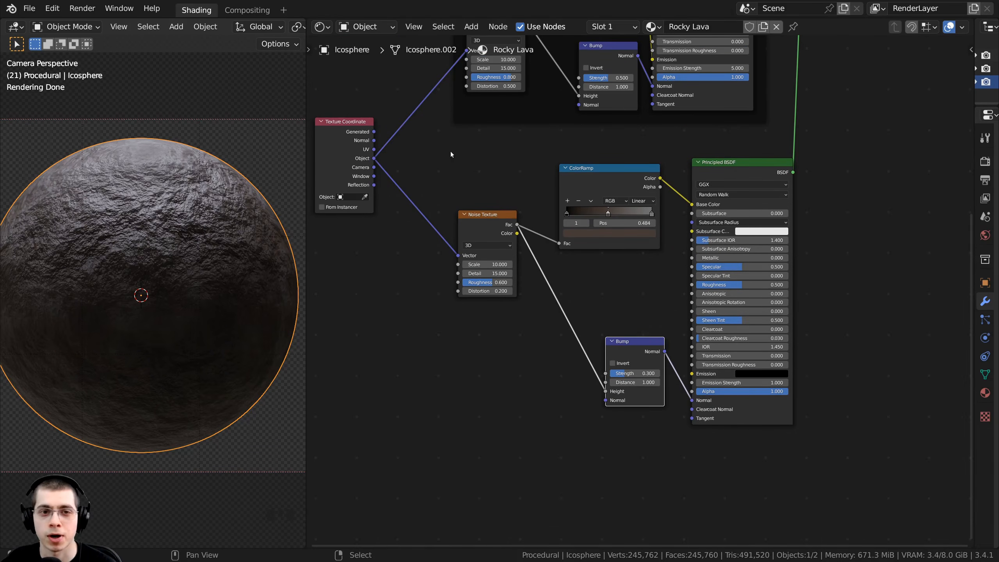
drag(436, 140, 840, 465)
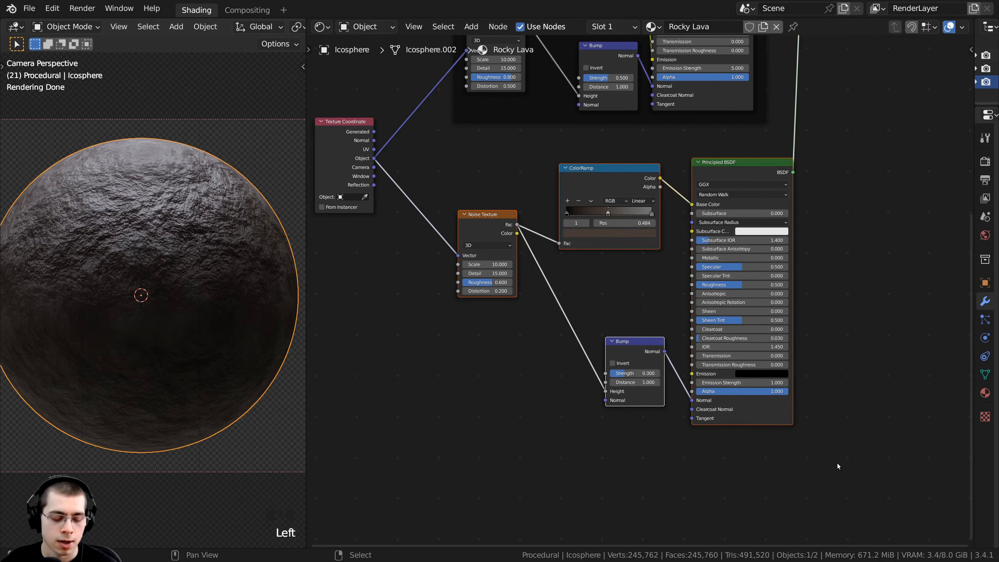
key(ctrl+j)
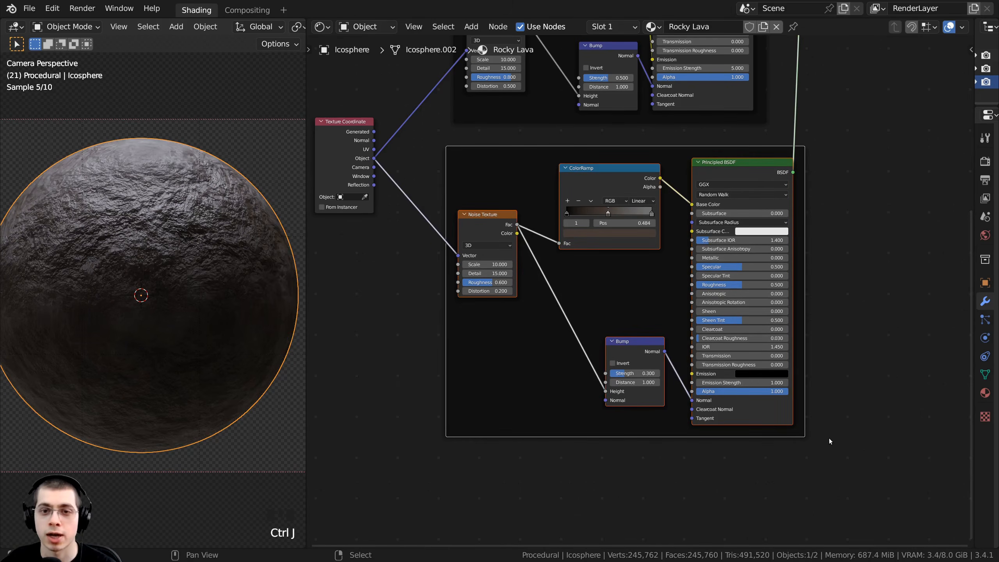
Tighten the layout inside the new frame by moving the ColorRamp, Bump and Noise Texture closer to the Principled BSDF.
scroll(643, 163, up, 2)
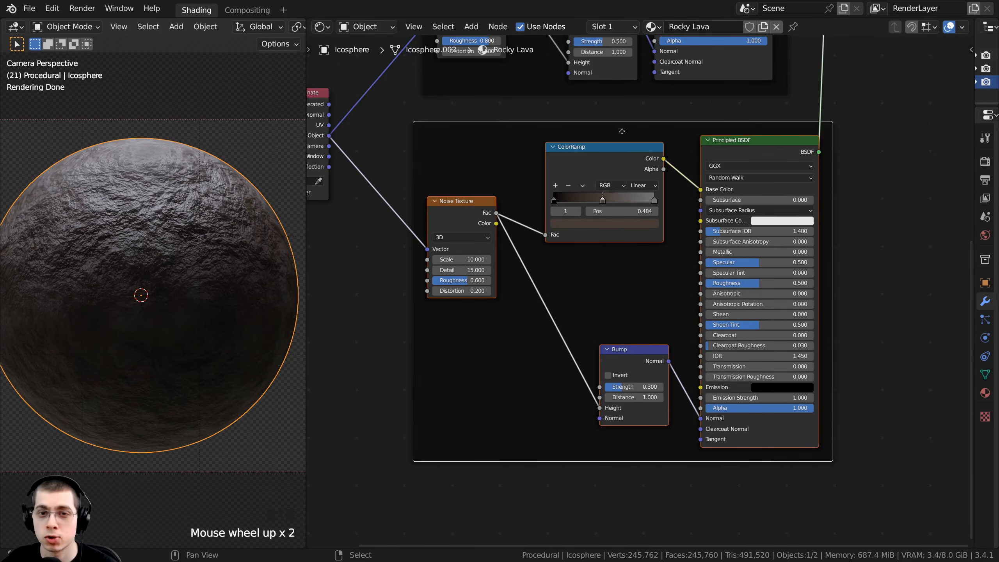
drag(621, 131, 614, 131)
drag(573, 171, 601, 180)
drag(628, 355, 641, 361)
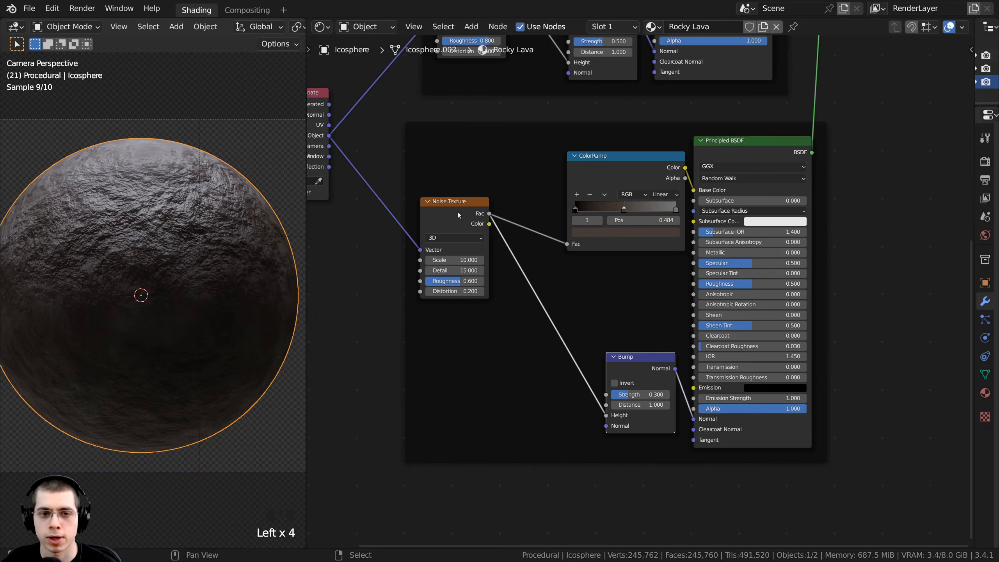
drag(460, 216, 524, 262)
Move the new rock shader frame down toward the Texture Coordinate node and label it "Rock".
drag(587, 142, 536, 184)
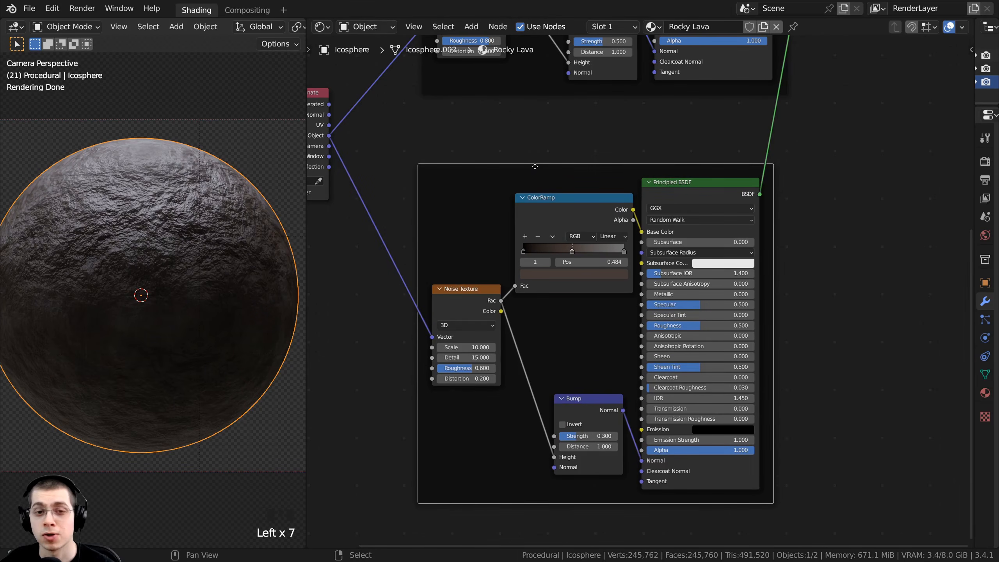
key(F2)
text(Rock)
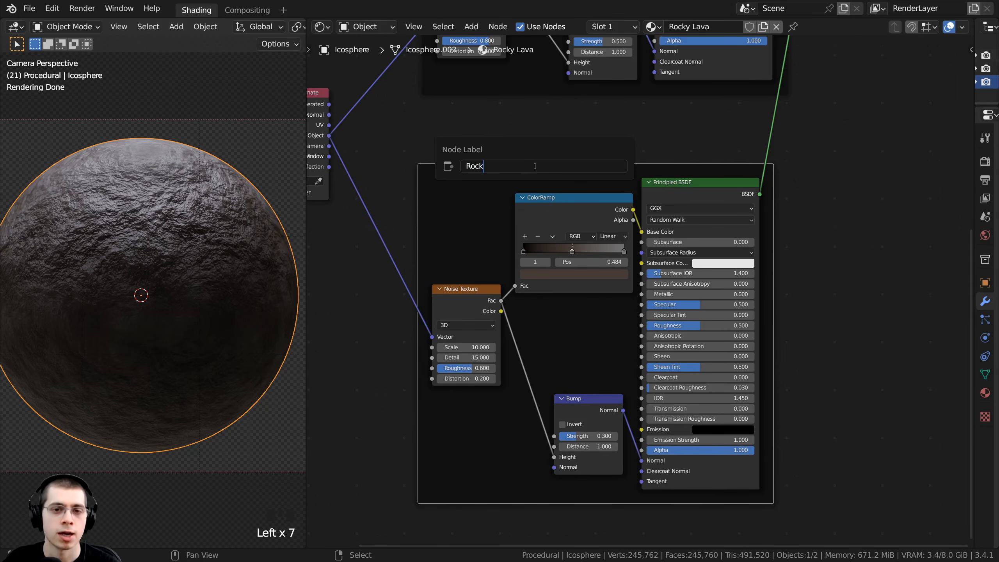
key(Return)
key(alt+a)
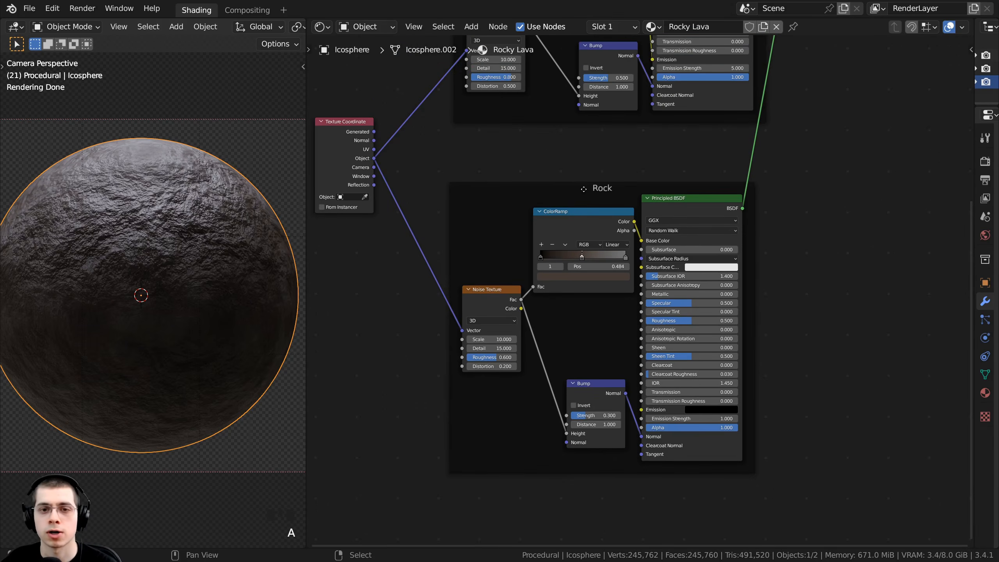
click(582, 164)
Preview the Lava and Rock Principled BSDF shaders alternately on the sphere to compare them, ending on the rock shader.
scroll(553, 207, down, 3)
middle_drag(552, 207, 535, 267)
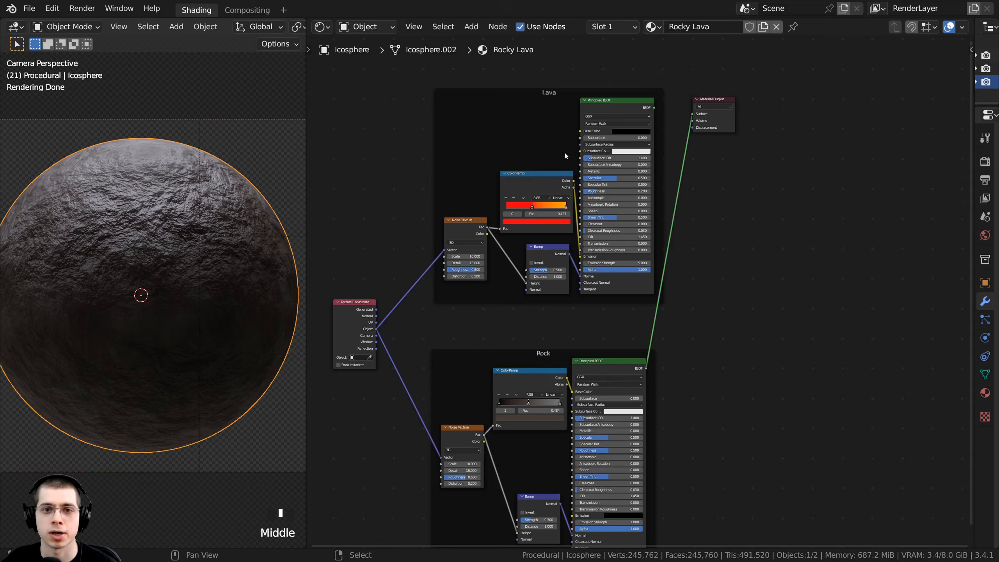
ctrl+shift+click(596, 106)
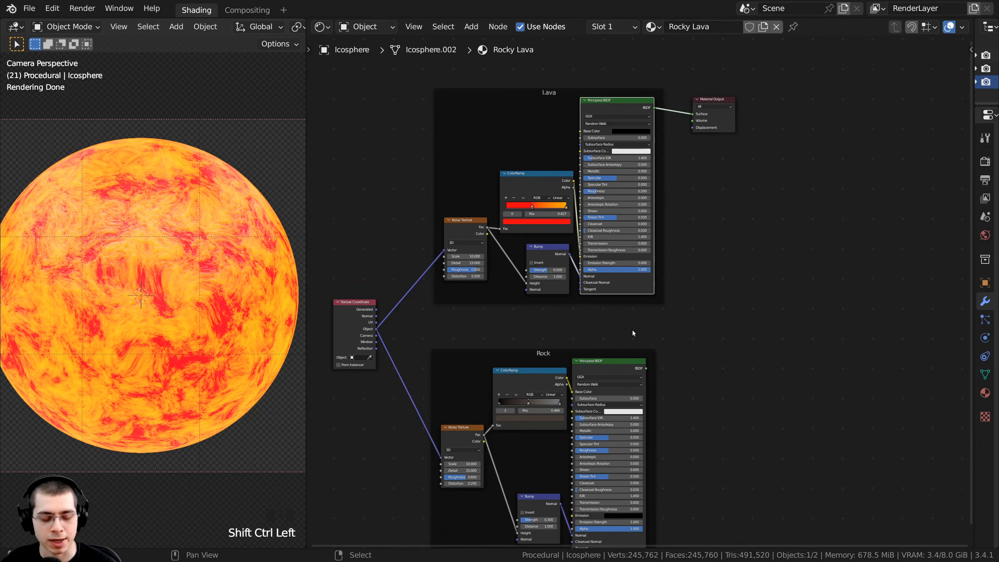
ctrl+shift+click(606, 367)
ctrl+shift+click(605, 105)
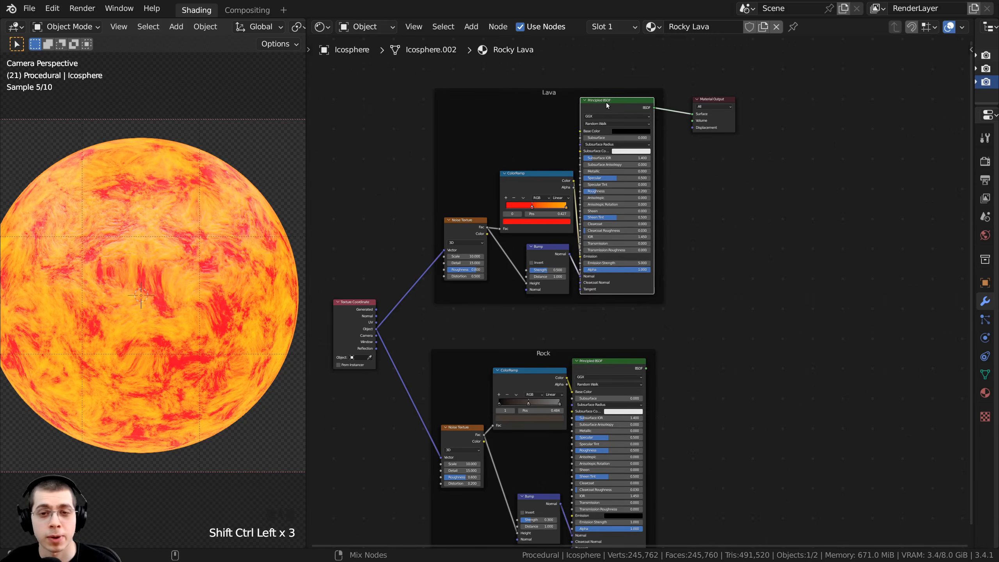
ctrl+shift+click(611, 367)
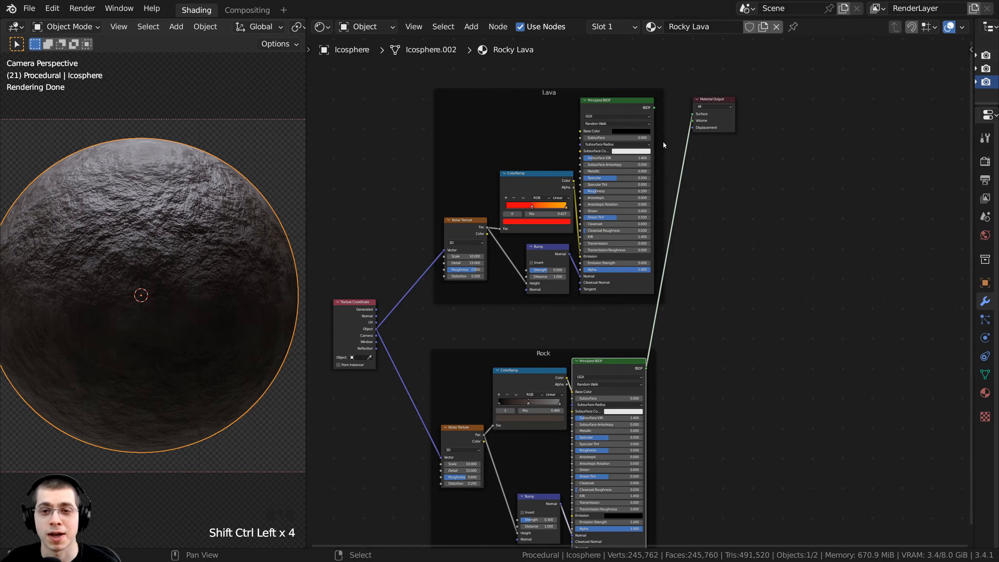
Combine the Lava and Rock Principled BSDF nodes with a Mix Shader feeding the Material Output, with lava in the first shader input.
click(599, 103)
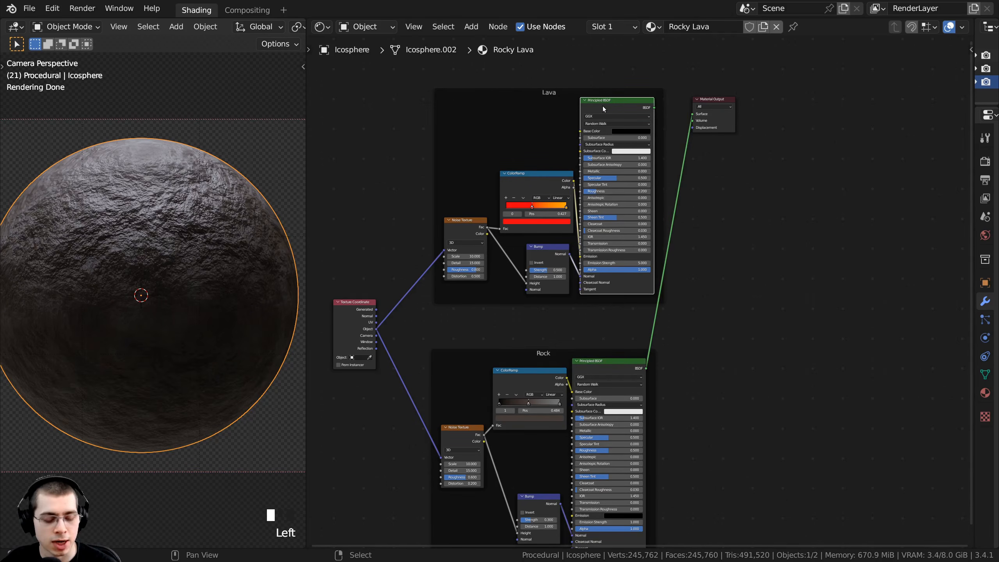
shift+click(597, 364)
scroll(597, 362, up, 2)
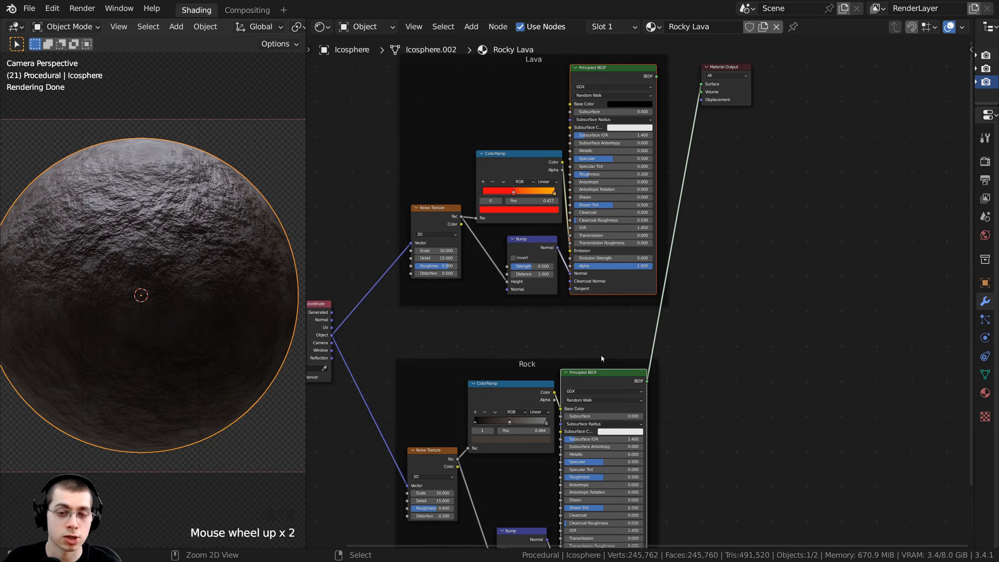
key(ctrl+0)
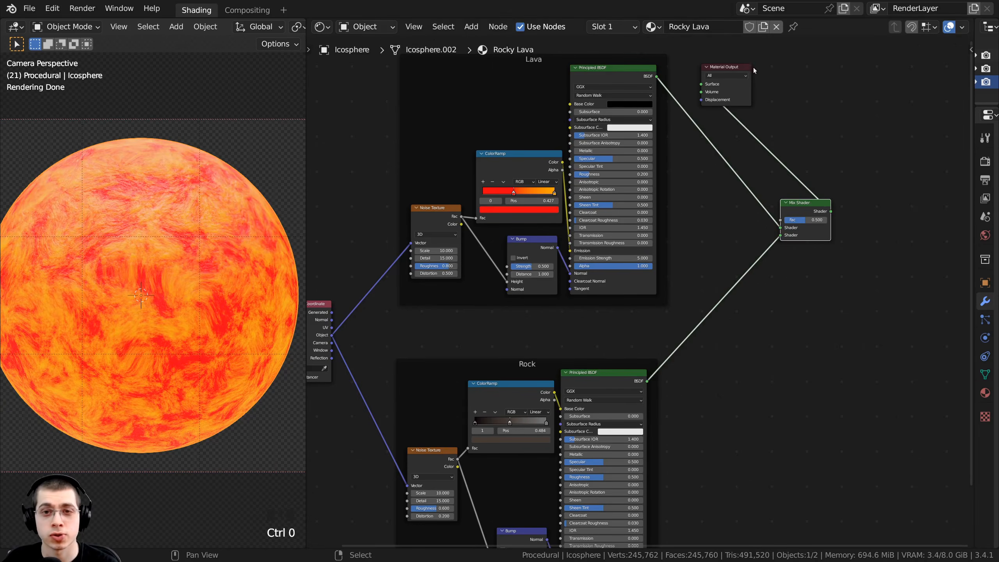
Place the Material Output beside the Mix Shader and move both down to sit level between the two frames.
middle_drag(675, 116, 618, 132)
click(679, 97)
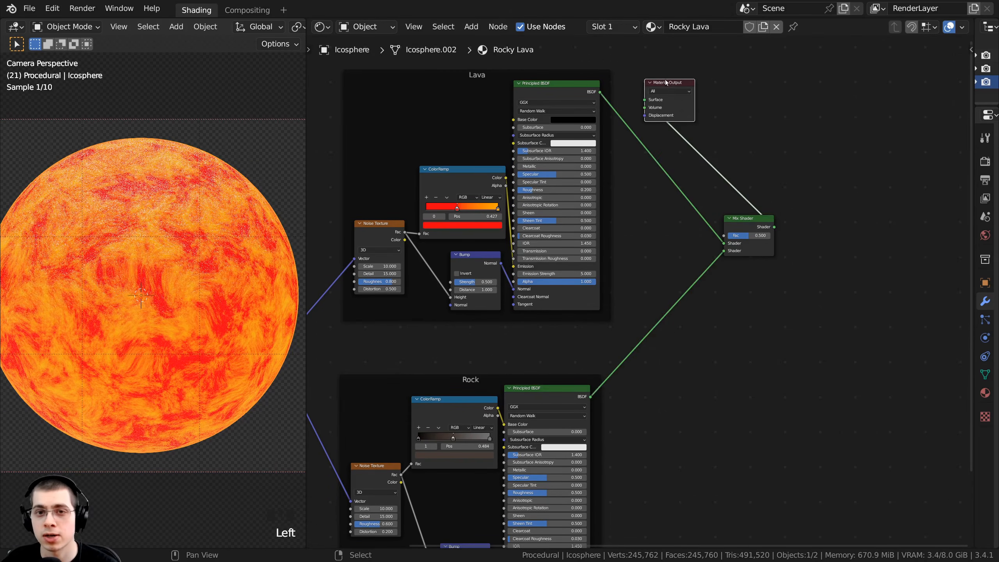
drag(679, 97, 819, 227)
scroll(643, 289, up, 1)
click(807, 241)
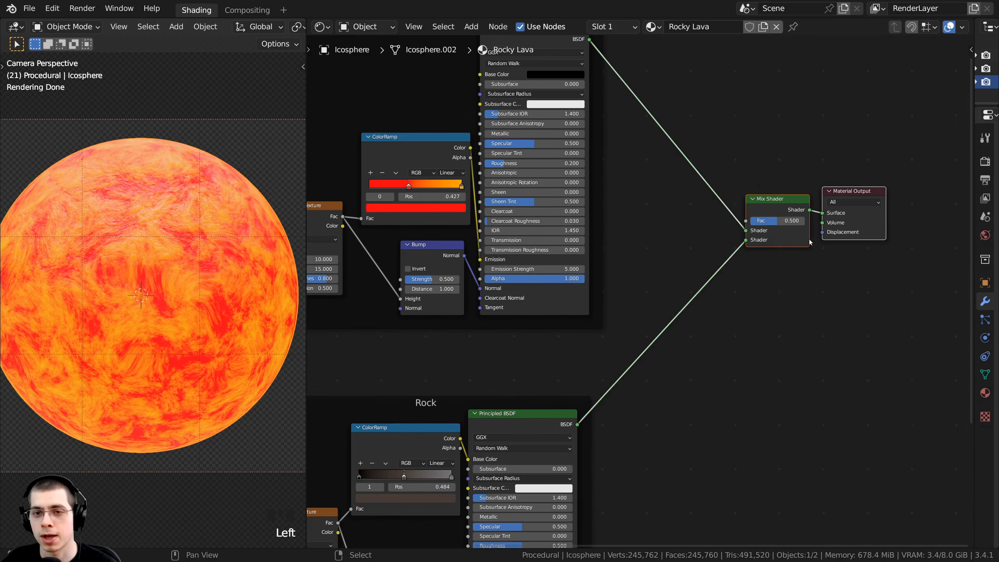
drag(699, 116, 876, 302)
drag(778, 203, 758, 293)
middle_drag(742, 312, 720, 249)
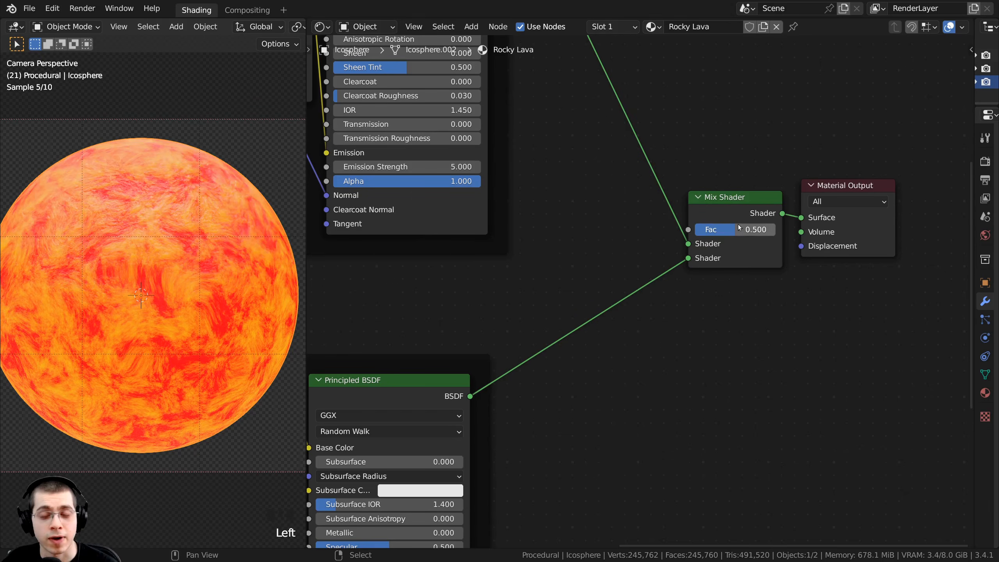
Set the Mix Shader's Fac to 0.479.
scroll(736, 227, up, 3)
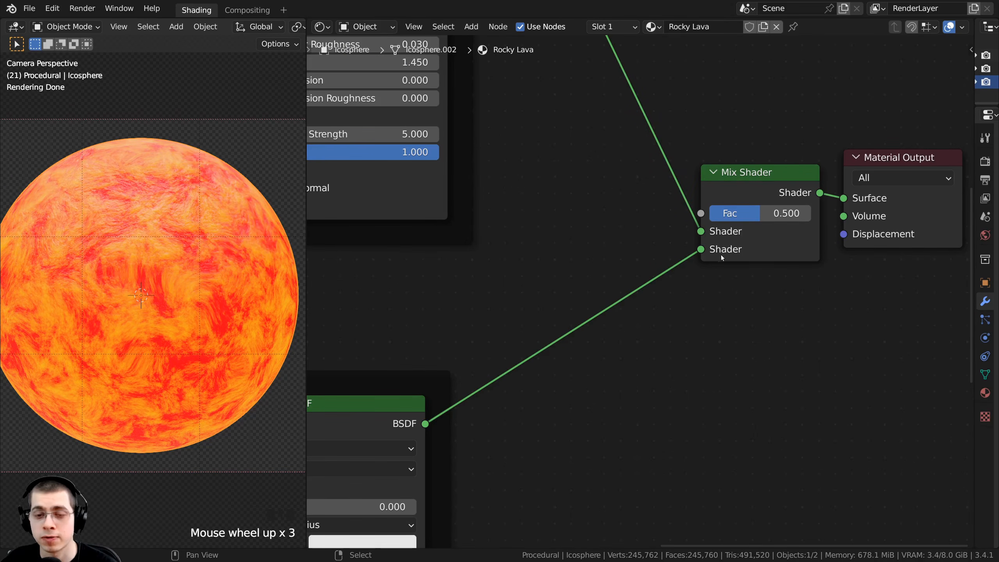
mouse_move(758, 213)
mouse_down()
mouse_move(810, 213)
mouse_move(708, 216)
mouse_move(772, 214)
mouse_move(757, 213)
mouse_up()
scroll(619, 257, down, 2)
middle_drag(620, 256, 659, 245)
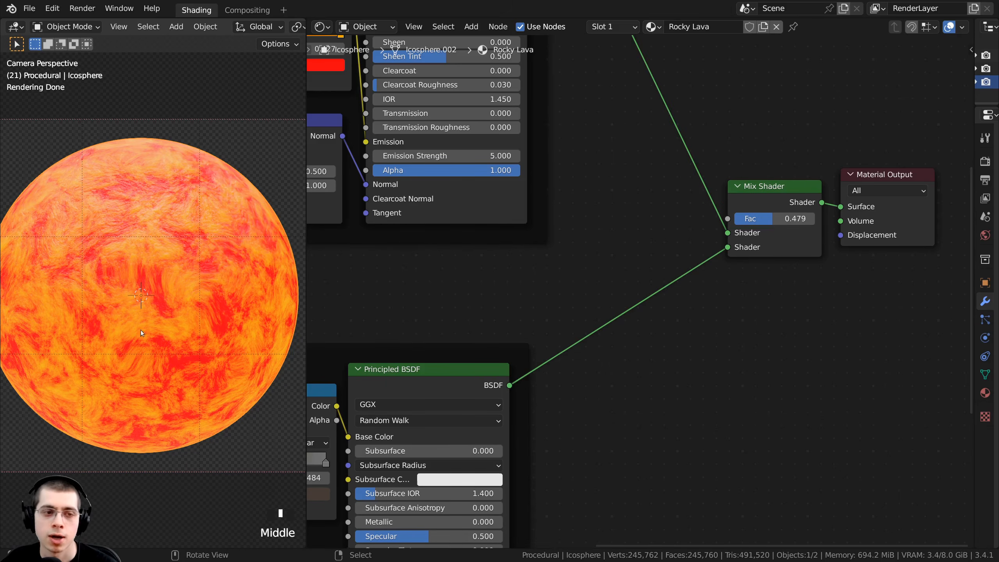
Spread the Lava and Rock frames farther apart vertically to make room for nodes between them.
scroll(594, 293, down, 3)
middle_drag(594, 293, 662, 254)
scroll(490, 237, down, 4)
middle_drag(490, 237, 540, 296)
scroll(479, 275, up, 2)
middle_drag(479, 276, 454, 277)
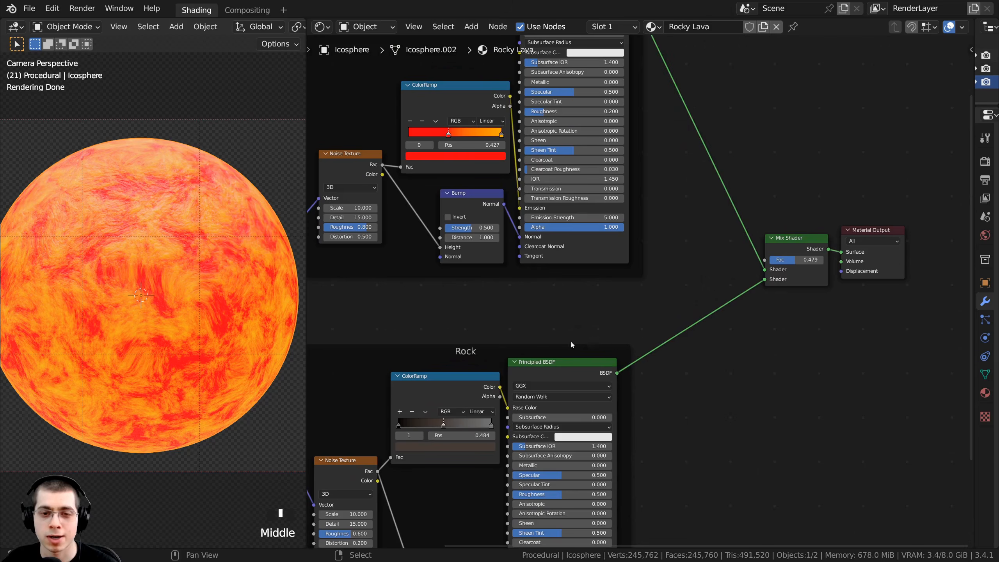
scroll(502, 326, up, 3)
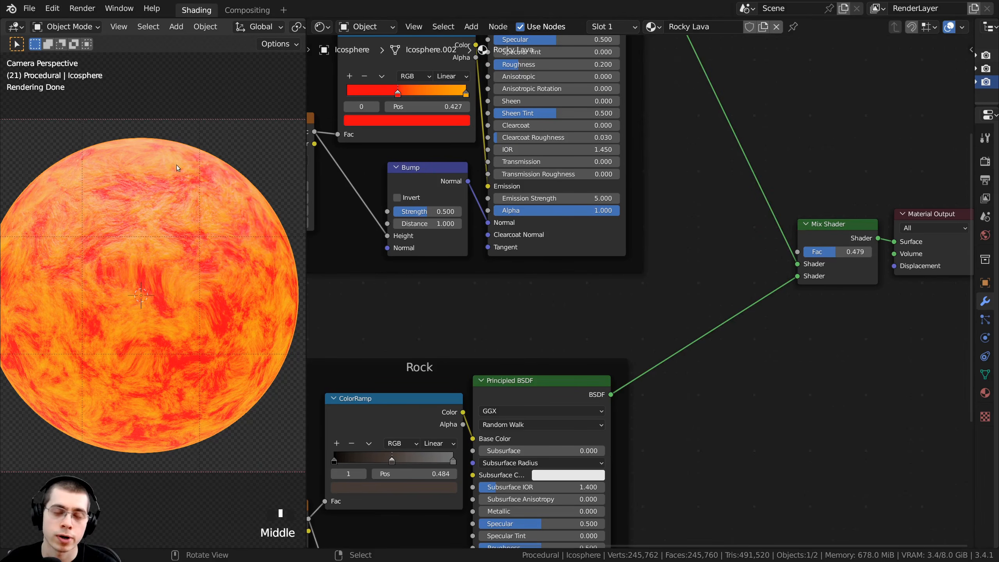
scroll(440, 311, down, 6)
middle_drag(476, 336, 502, 339)
drag(534, 110, 534, 84)
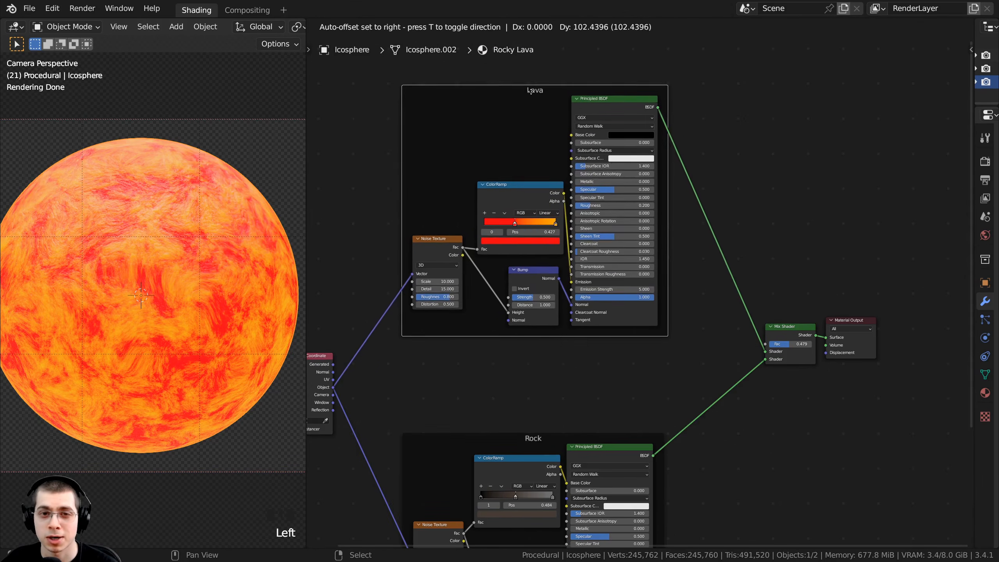
middle_drag(511, 254, 509, 195)
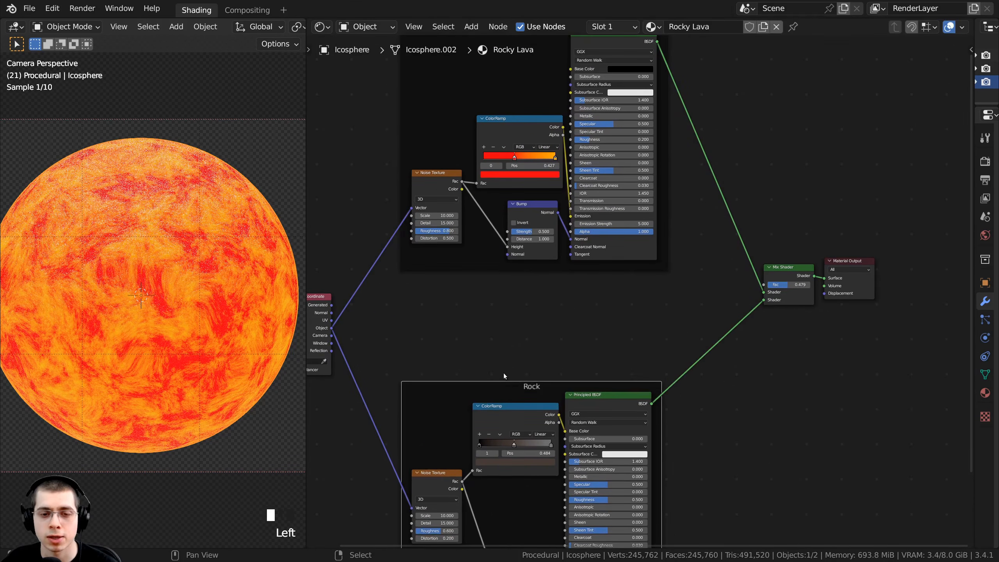
Add a Voronoi Texture node in the gap between the Lava and Rock frames.
scroll(503, 374, up, 3)
middle_drag(562, 311, 565, 319)
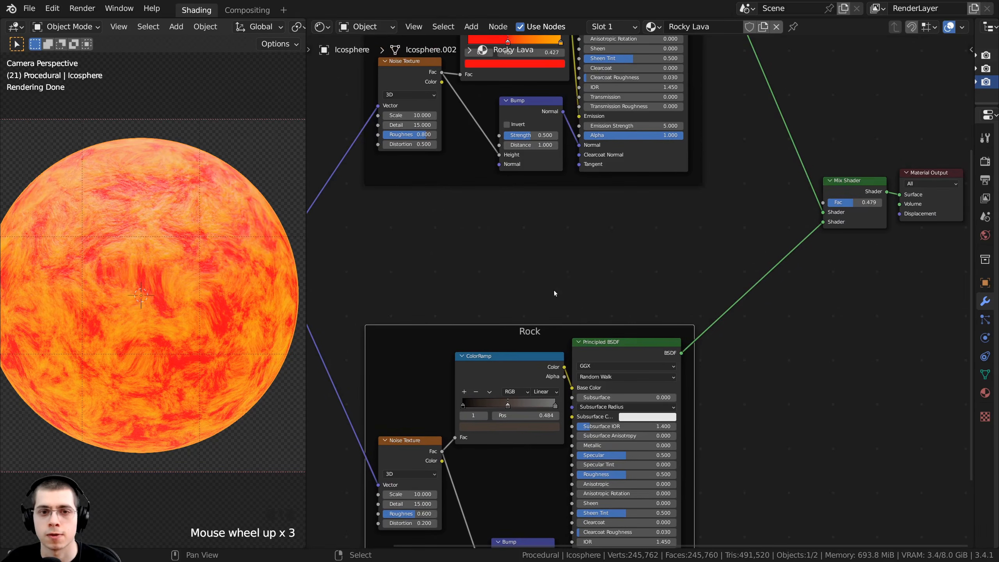
middle_drag(550, 241, 544, 243)
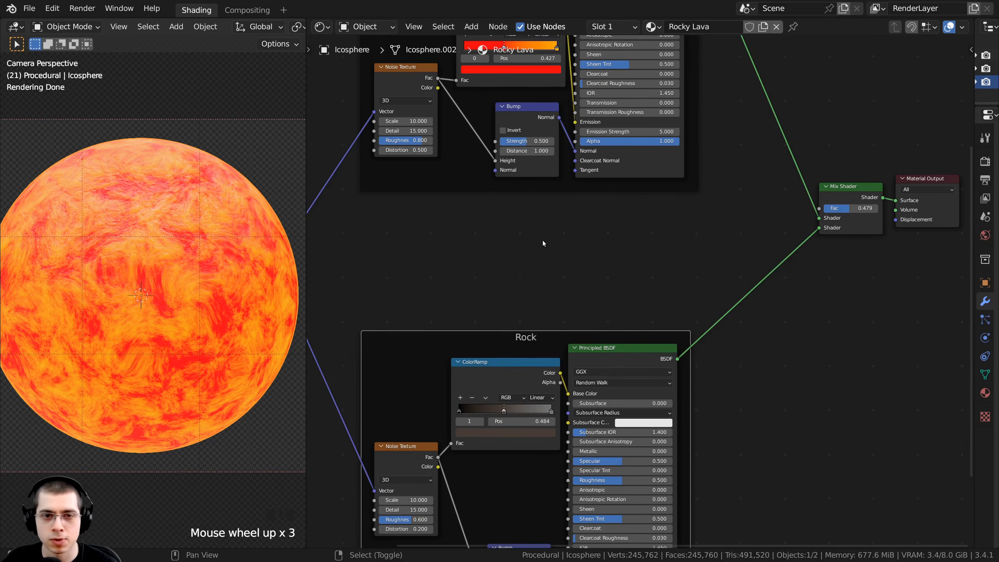
key(shift+a)
click(508, 243)
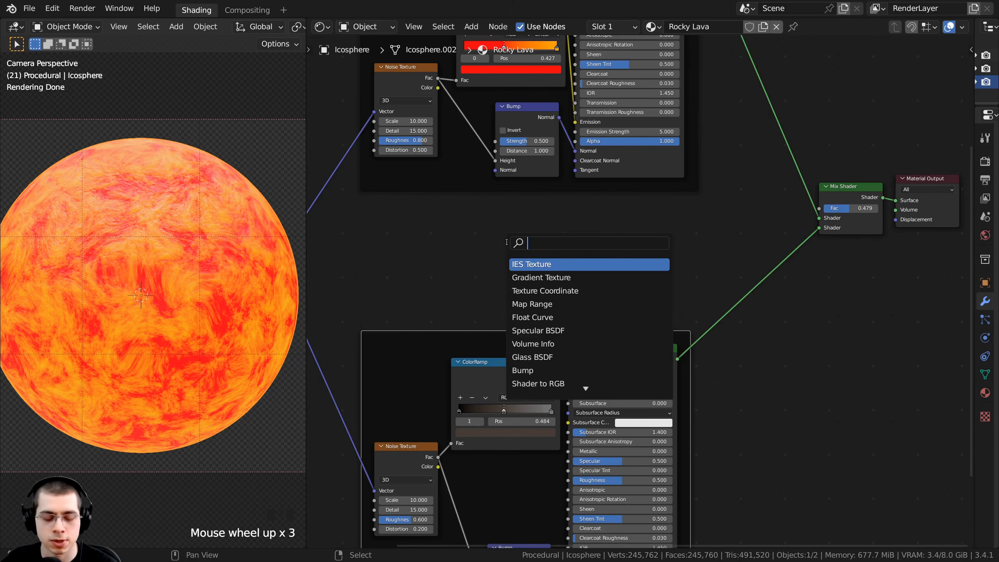
text(vor)
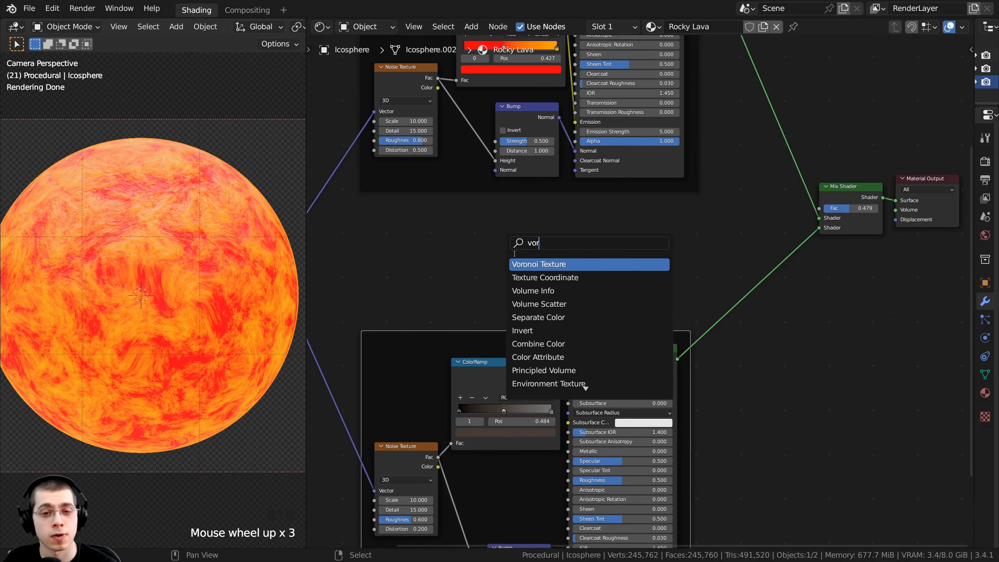
click(519, 264)
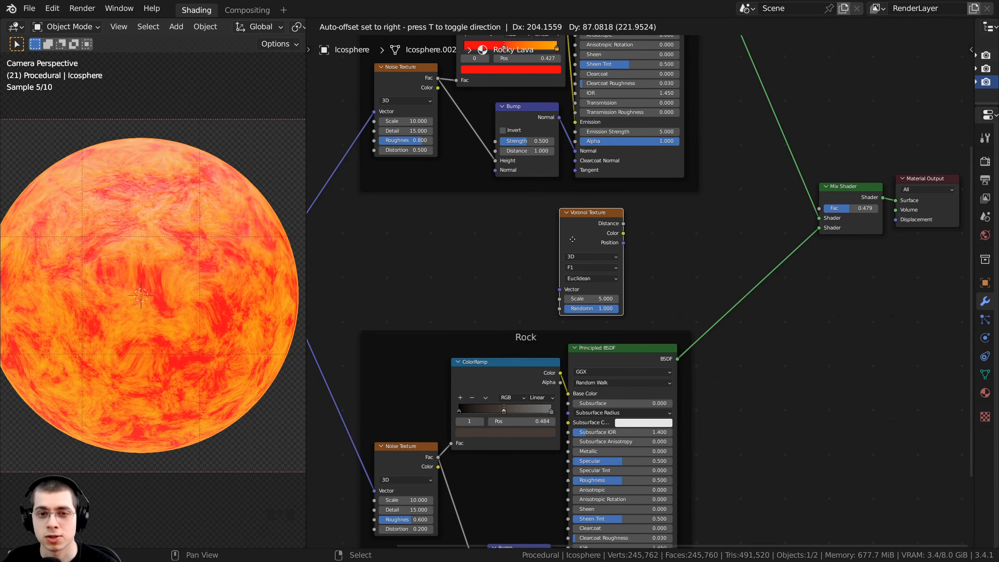
click(575, 239)
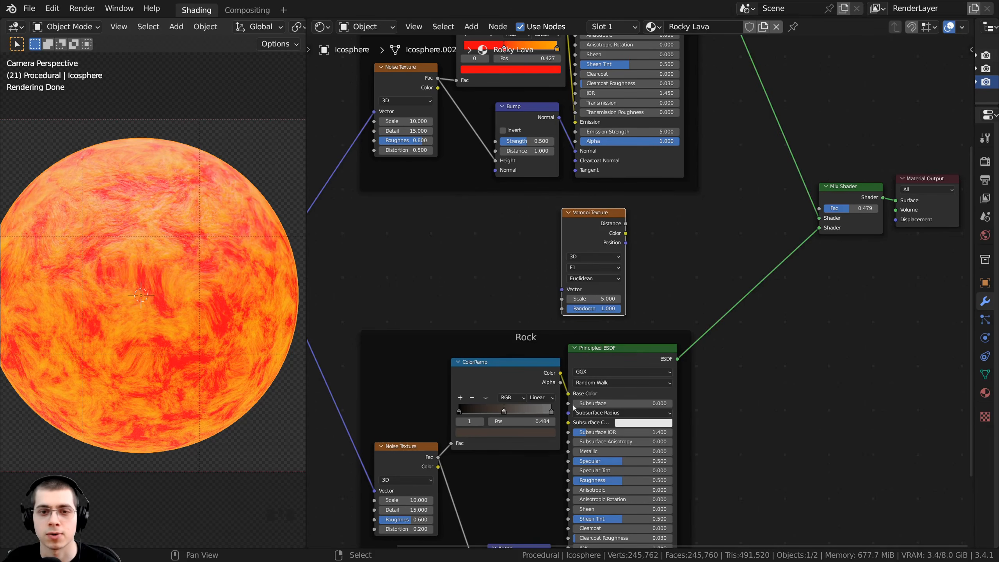
Preview the Voronoi Texture's Distance output on the sphere.
scroll(583, 265, up, 1)
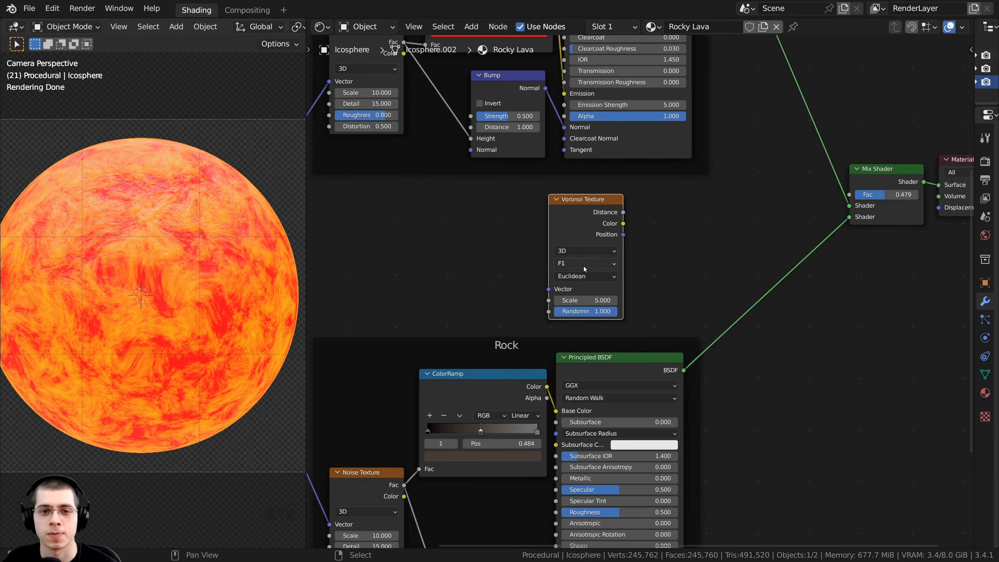
ctrl+shift+click(584, 218)
scroll(586, 230, up, 1)
scroll(587, 225, up, 1)
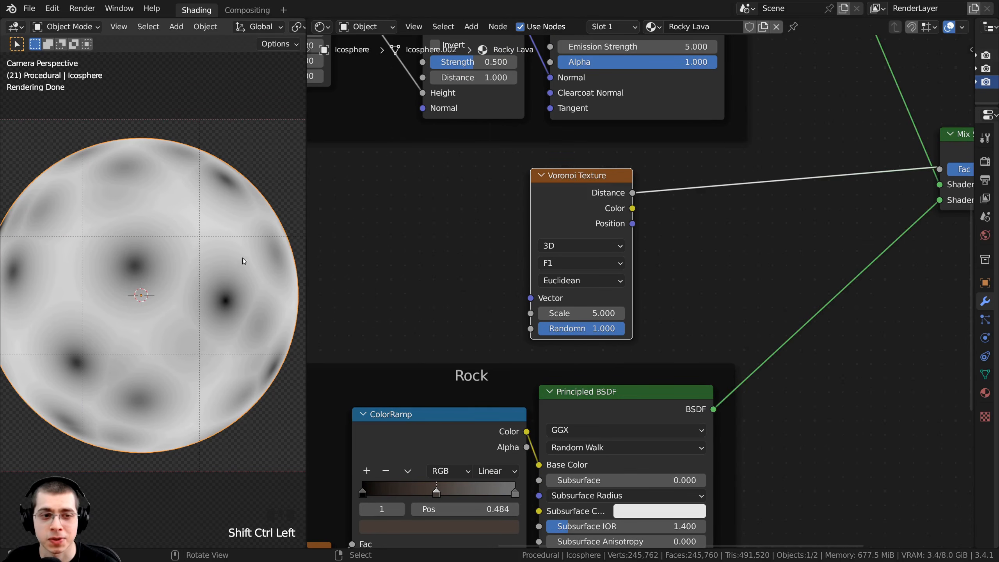
Set the Voronoi Texture's feature output to Distance to Edge and inspect the cell edges on the sphere up close.
click(548, 266)
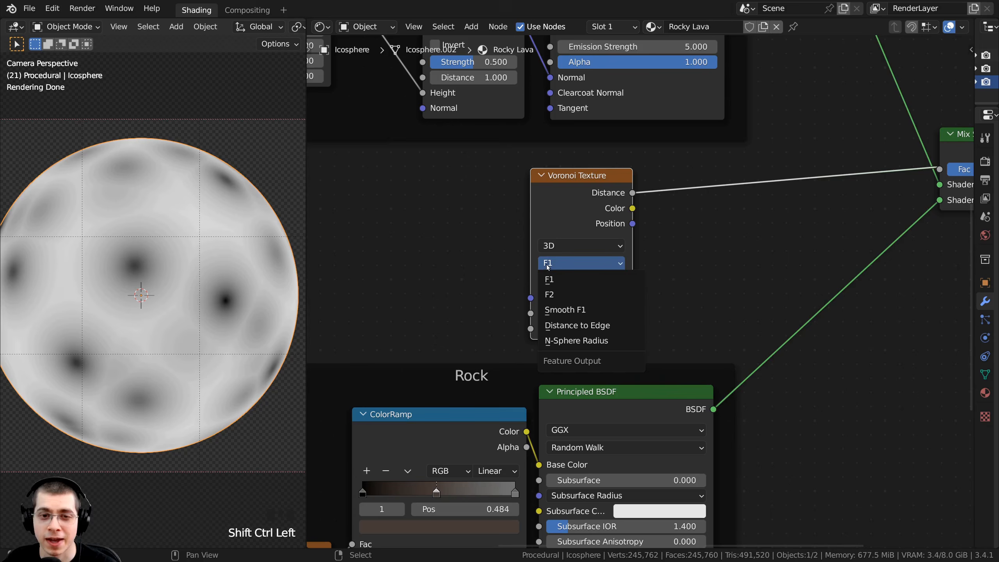
click(562, 325)
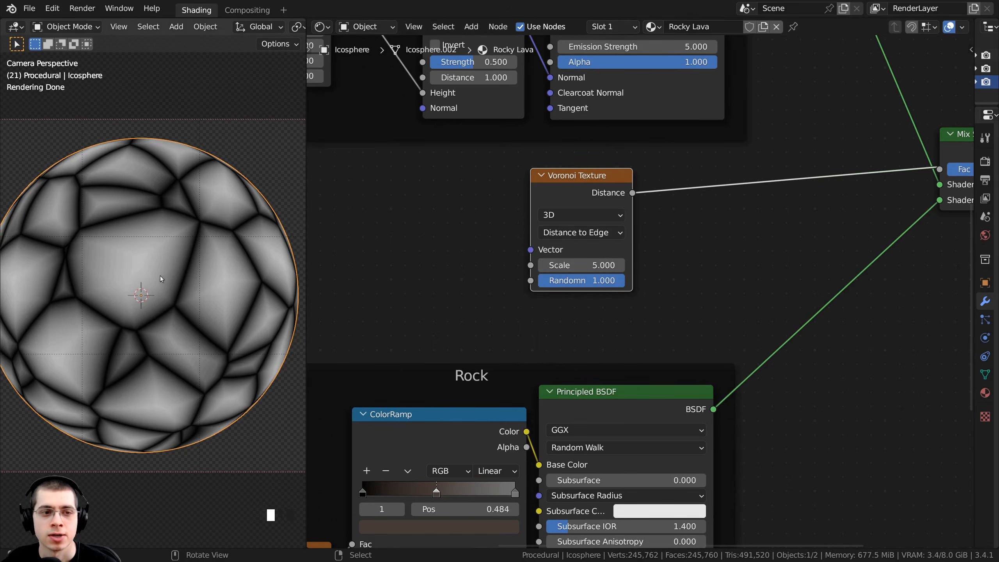
scroll(165, 202, up, 3)
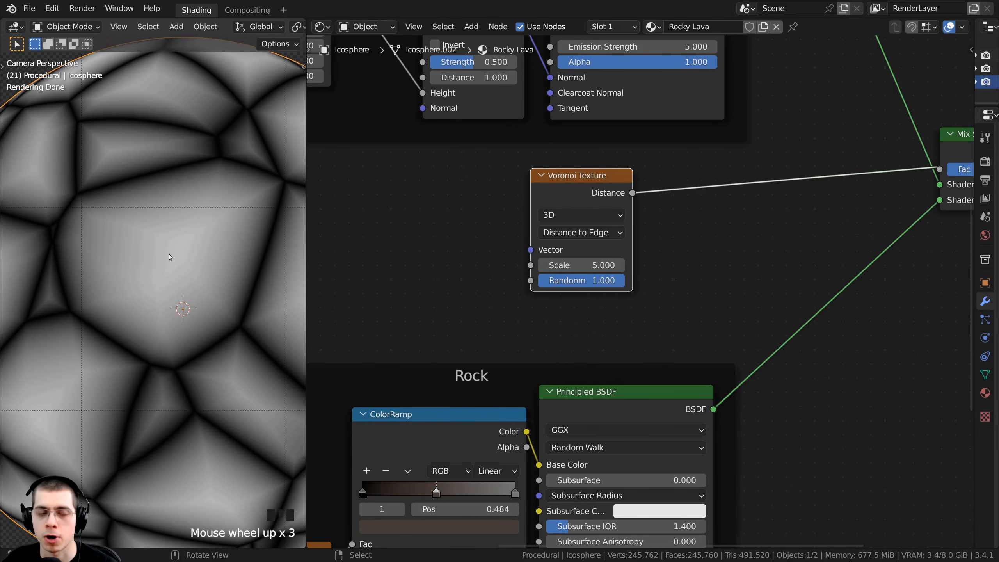
scroll(167, 256, down, 3)
scroll(168, 233, up, 3)
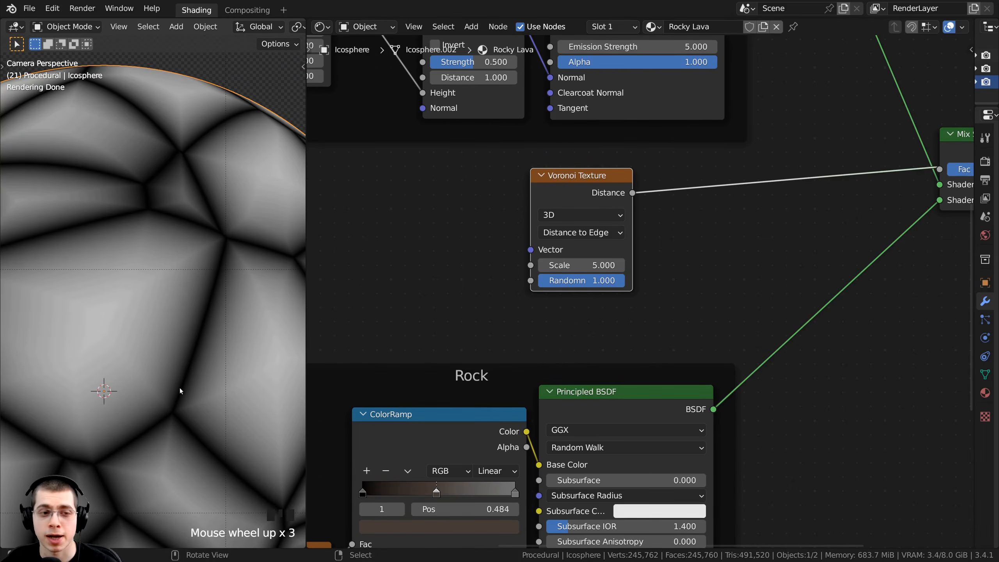
shift+middle_drag(220, 259, 147, 256)
scroll(551, 263, down, 2)
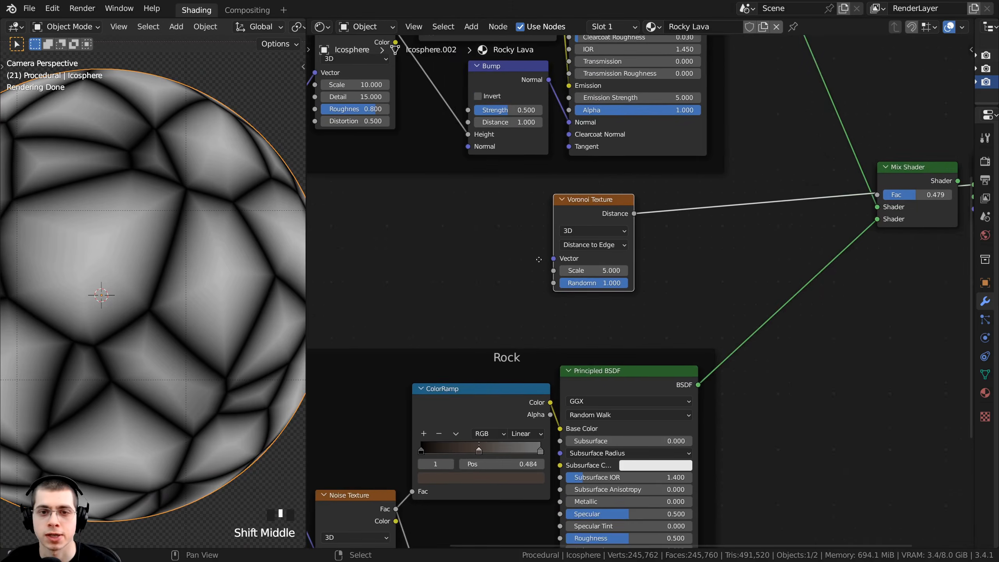
Connect the Texture Coordinate's Object output to the Voronoi Texture's Vector input.
middle_drag(525, 257, 552, 259)
middle_drag(461, 271, 620, 268)
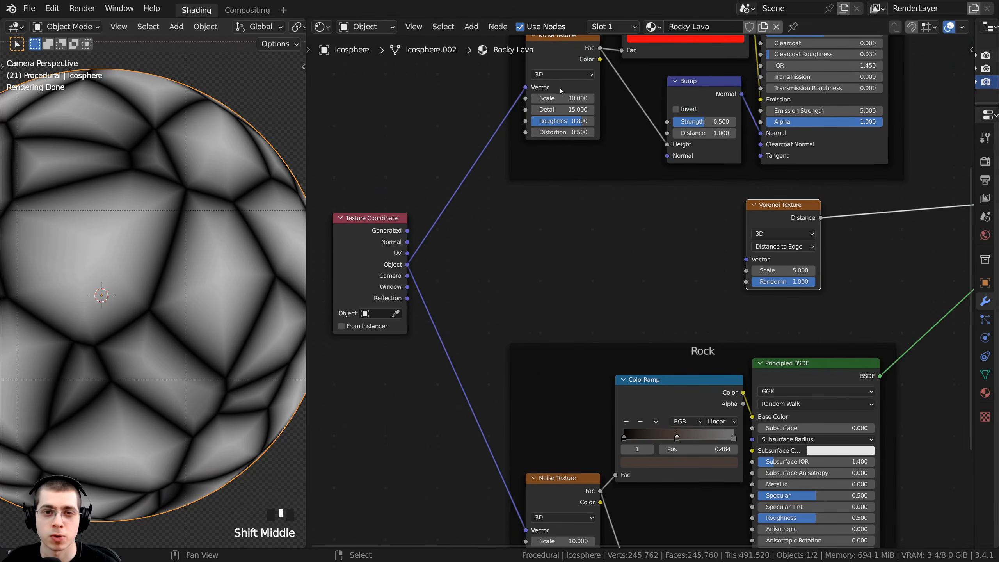
scroll(584, 415, down, 2)
scroll(536, 308, up, 2)
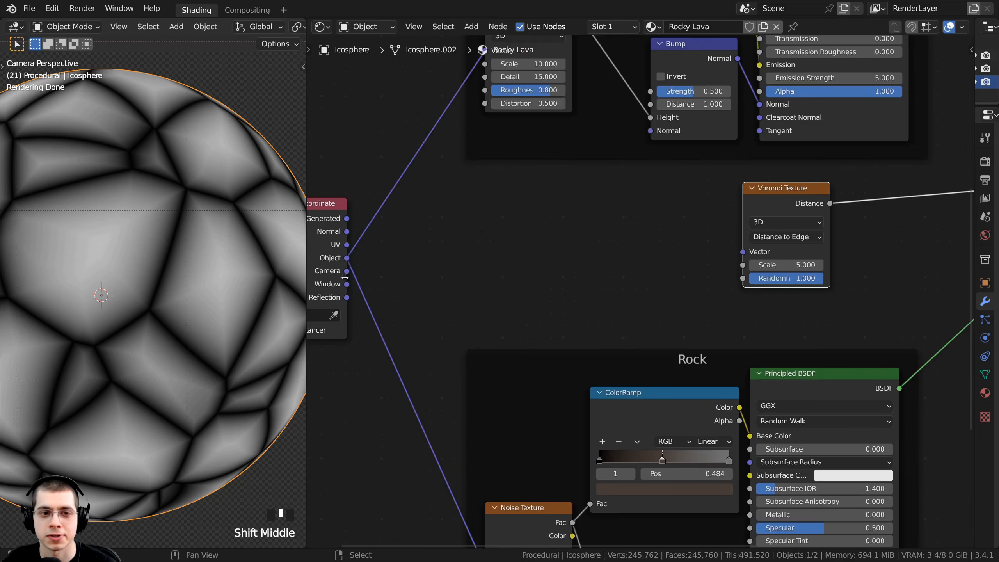
drag(350, 258, 746, 252)
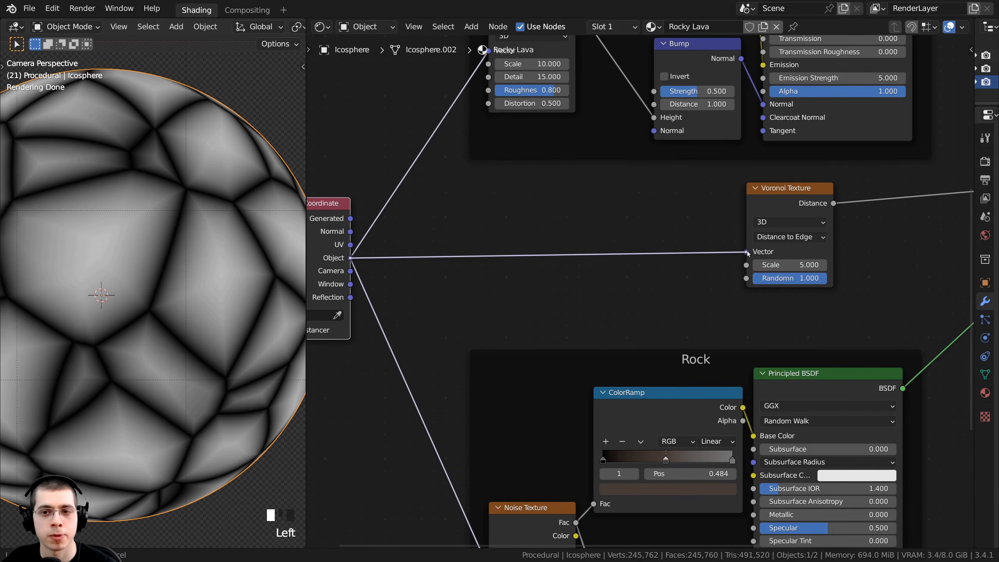
Set the Voronoi Texture's Scale to 2.25 and view the larger cells across the whole sphere.
middle_drag(746, 250, 582, 283)
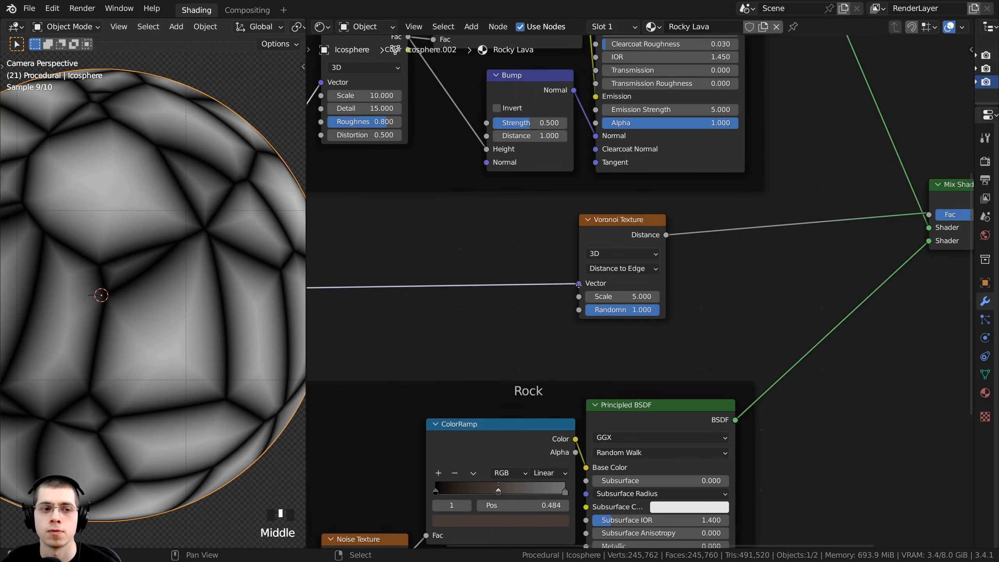
scroll(589, 302, up, 3)
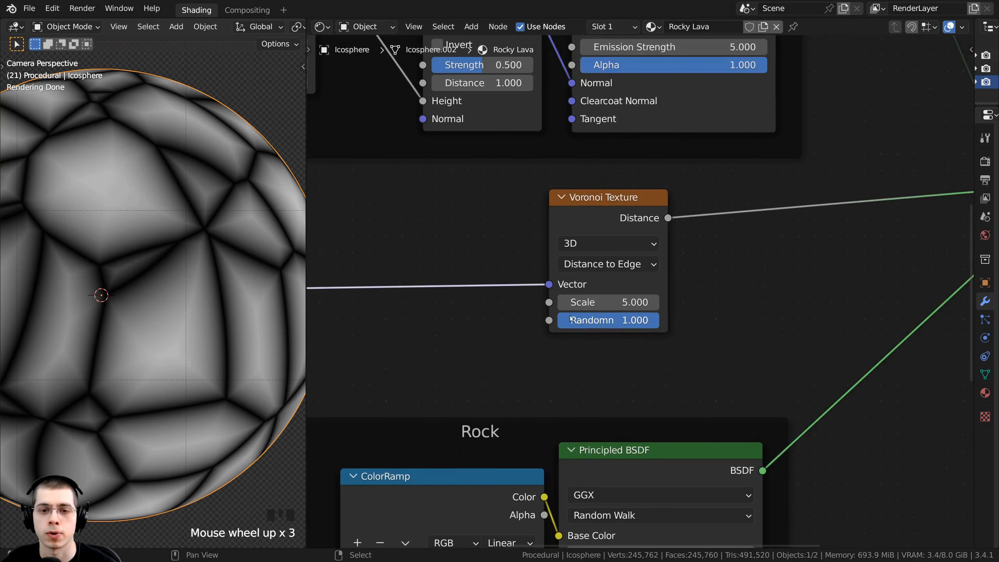
click(601, 301)
key(BackSpace)
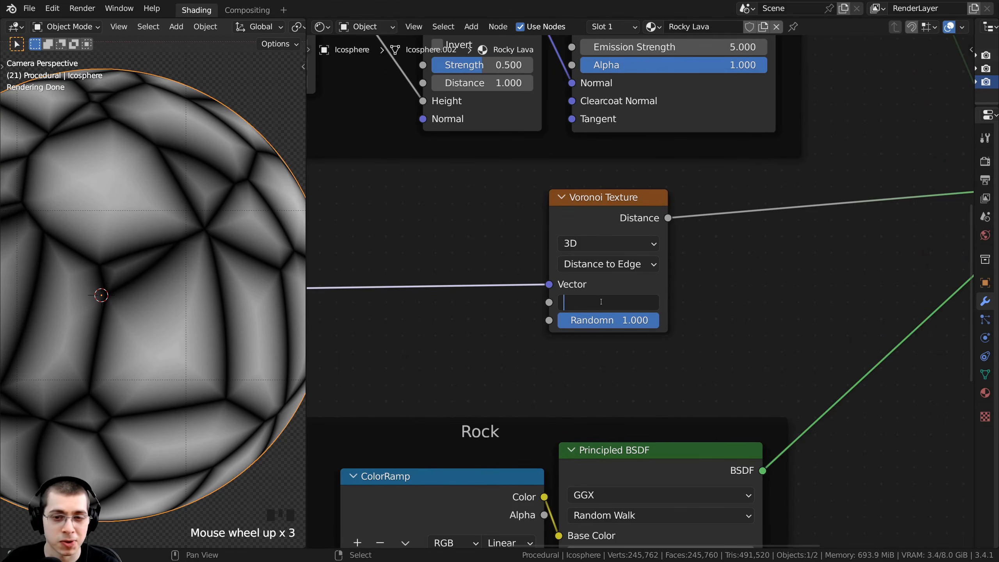
text(2.25)
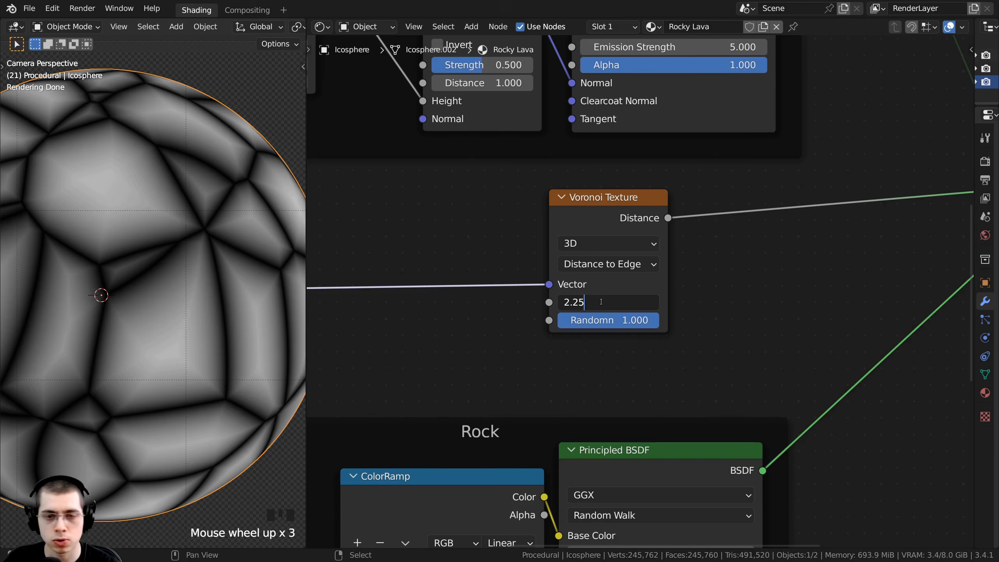
key(Return)
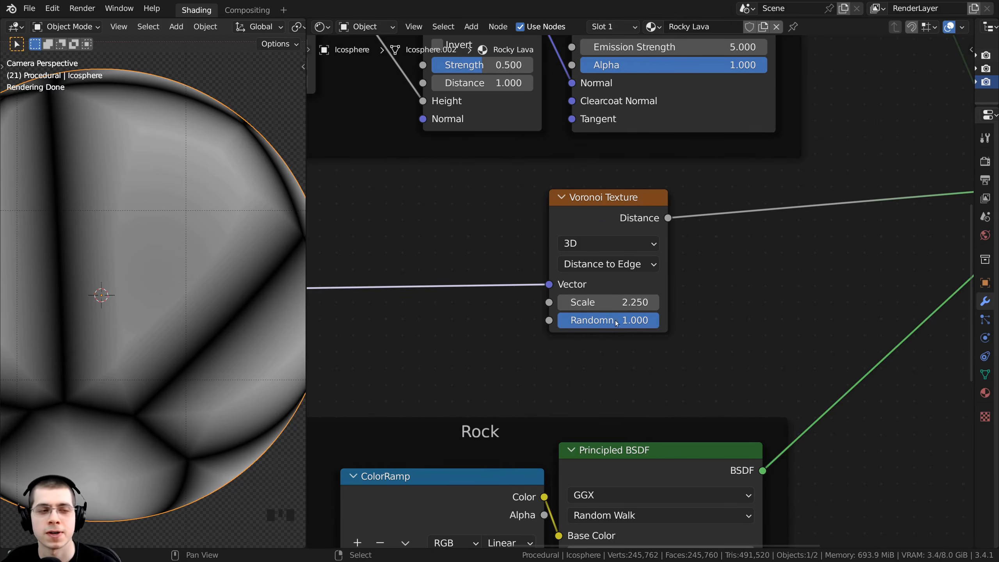
scroll(185, 270, down, 3)
shift+middle_drag(180, 321, 131, 307)
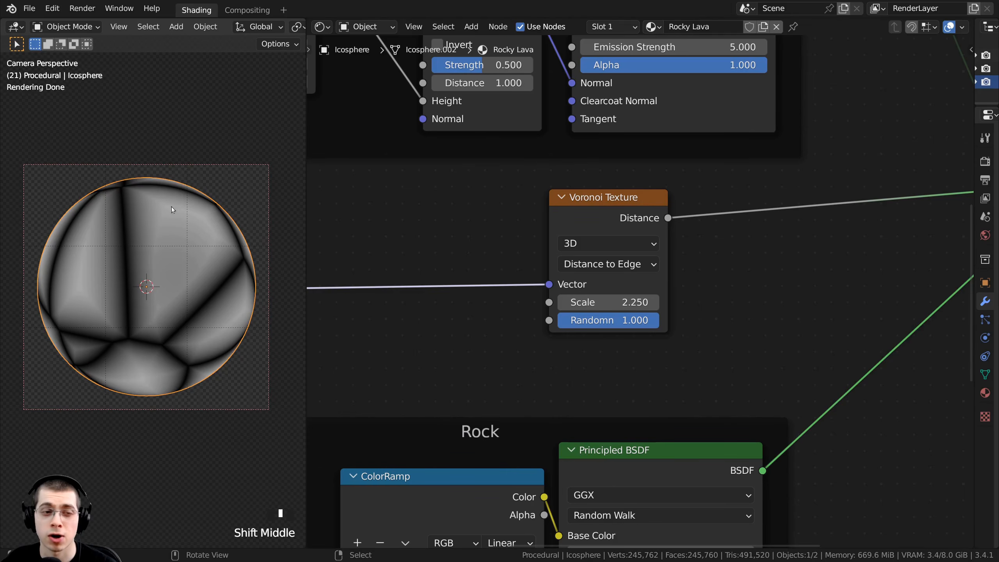
Add a Noise Texture node and insert it into the link between the Texture Coordinate's Object output and the Voronoi Texture's Vector input.
drag(561, 217, 574, 222)
scroll(511, 244, down, 4)
middle_drag(459, 264, 683, 241)
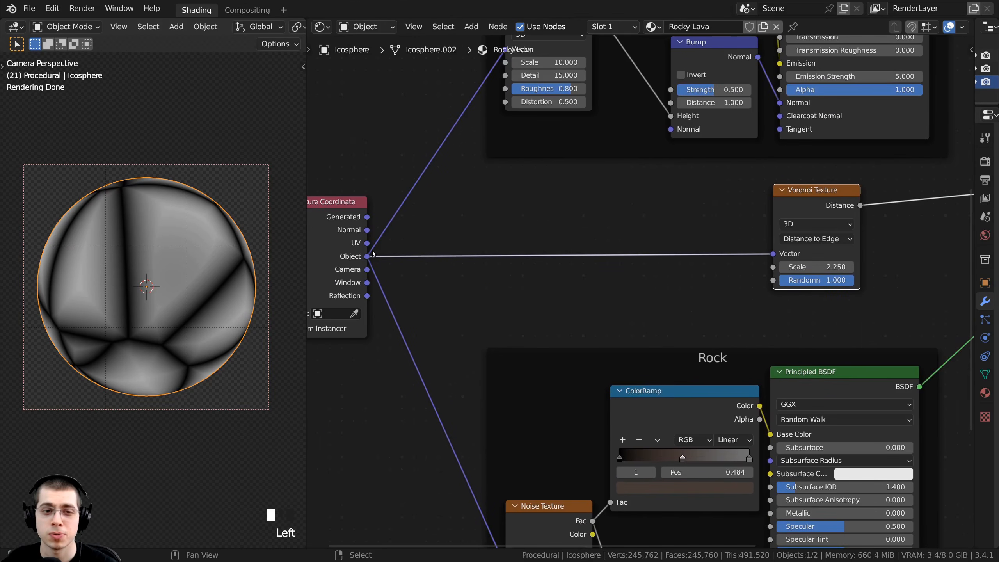
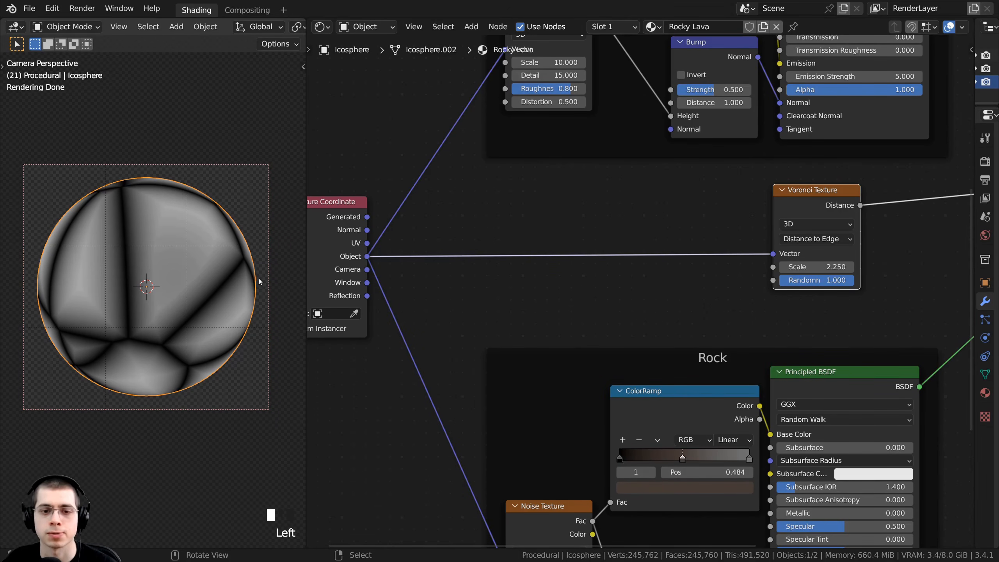
middle_drag(628, 270, 605, 275)
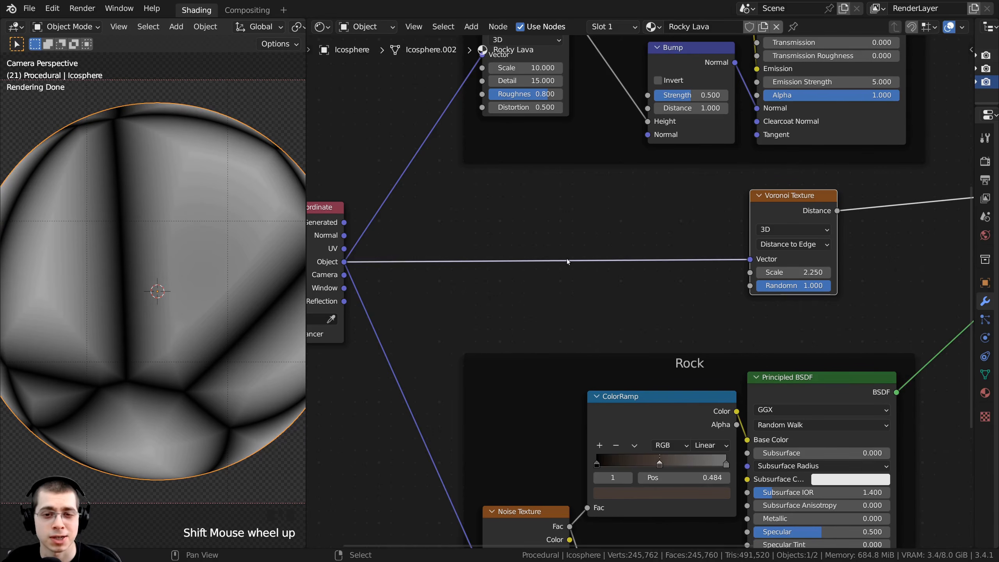
scroll(141, 137, up, 2)
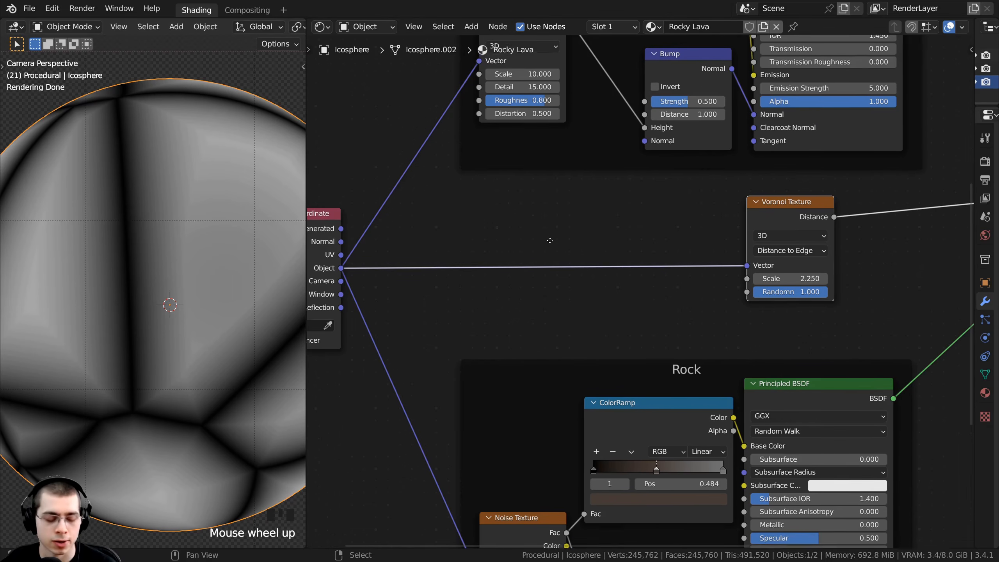
key(shift+a)
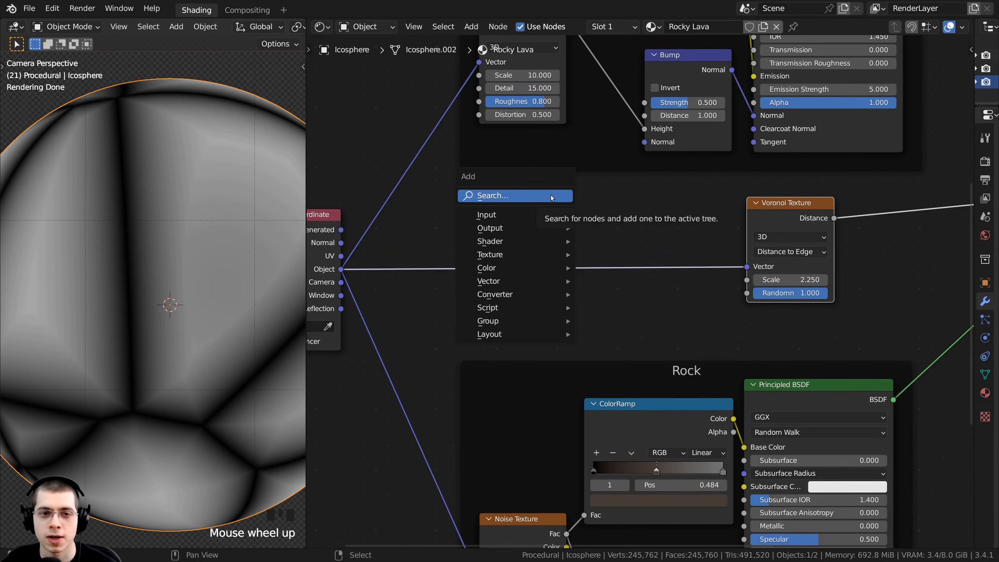
click(551, 195)
text(noise)
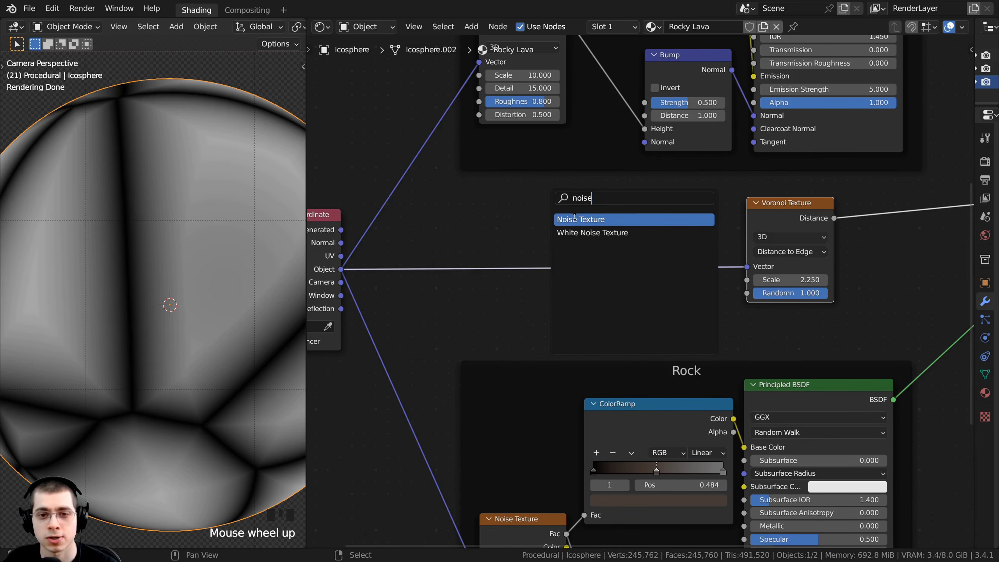
click(575, 219)
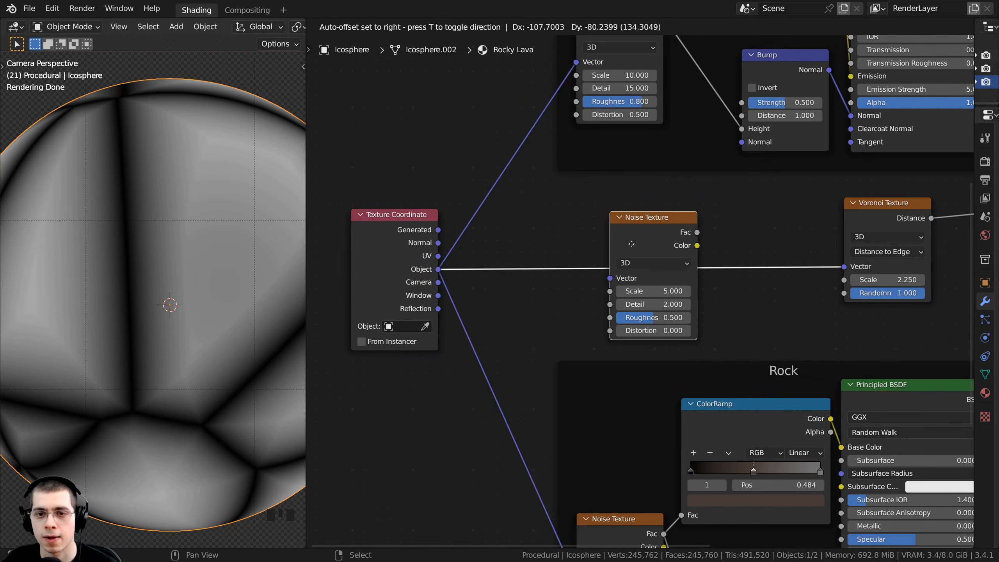
click(538, 244)
key(g)
click(526, 269)
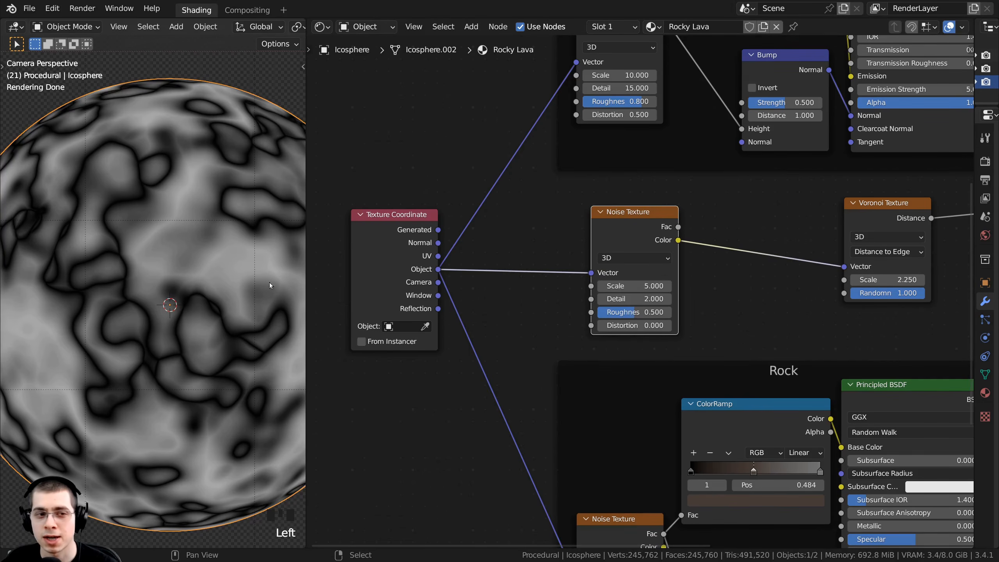
Set the new Noise Texture's Scale to 6 and Detail to 15, and inspect the distorted pattern on the sphere.
scroll(270, 284, down, 2)
middle_drag(867, 220, 765, 227)
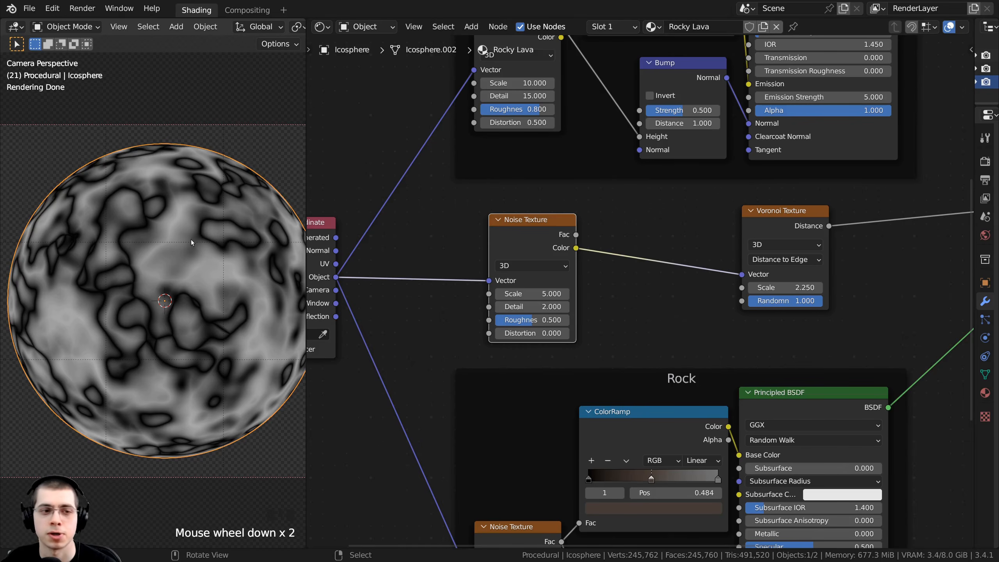
scroll(507, 229, up, 3)
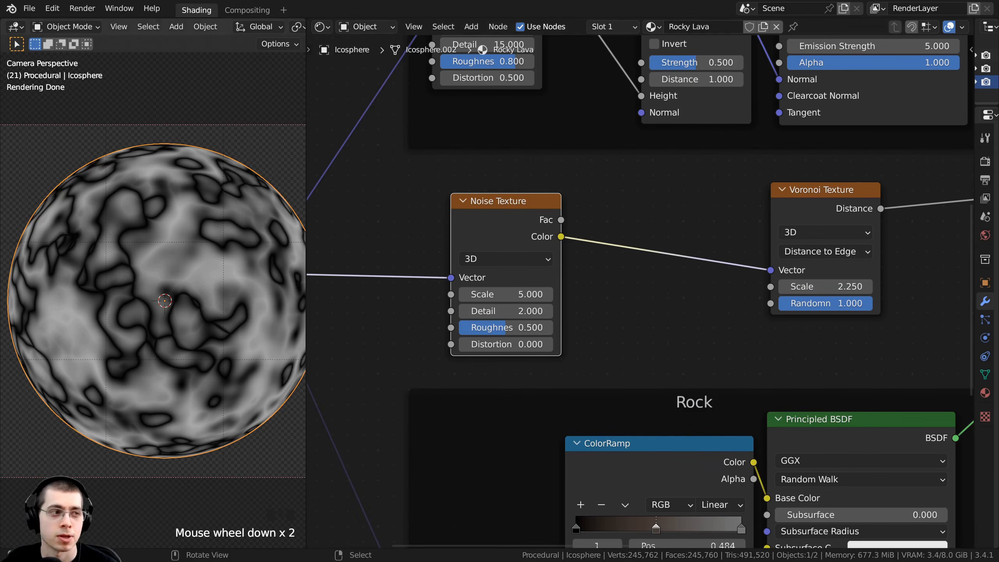
click(494, 294)
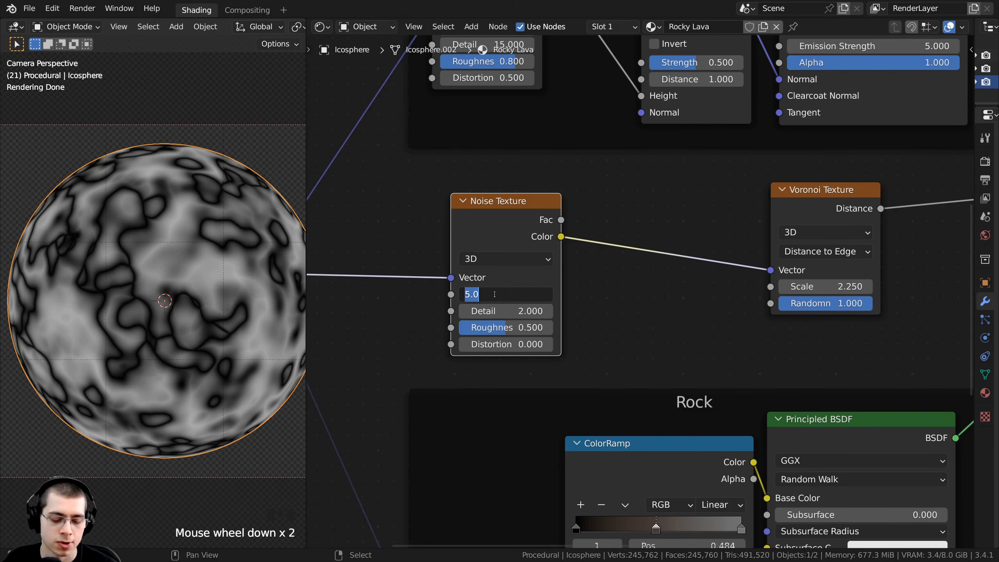
text(6)
click(491, 311)
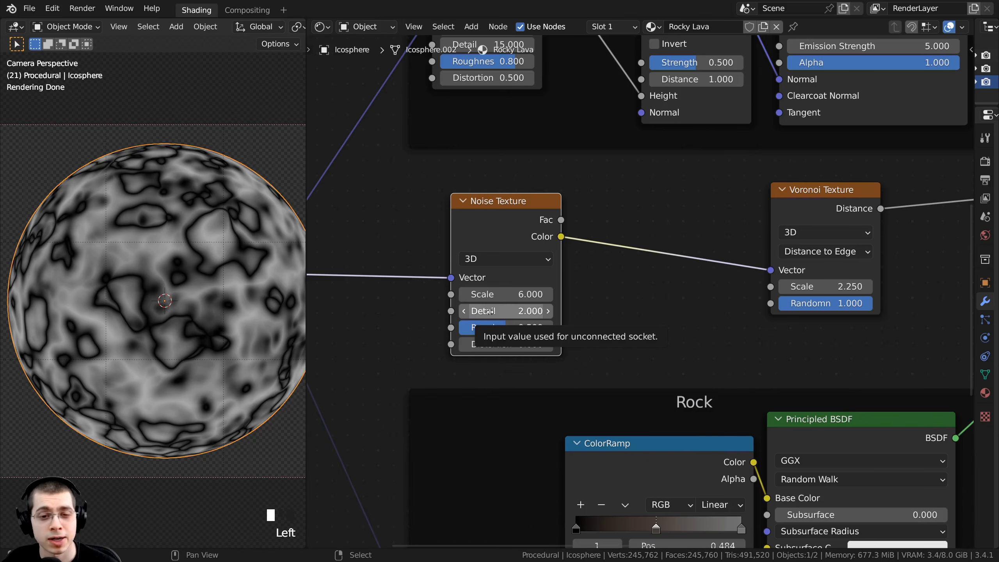
drag(490, 312, 503, 313)
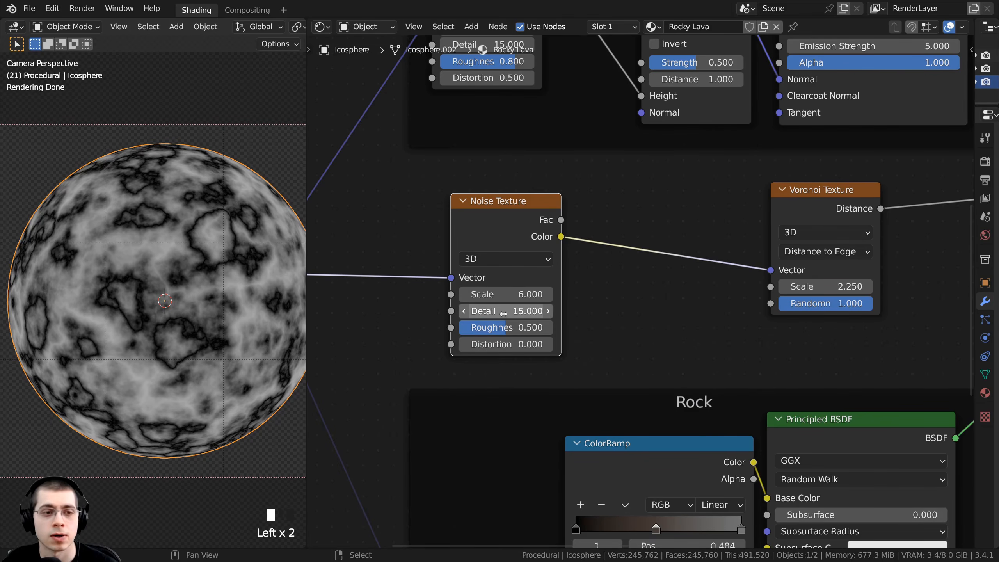
shift+middle_drag(147, 328, 131, 340)
scroll(164, 245, up, 5)
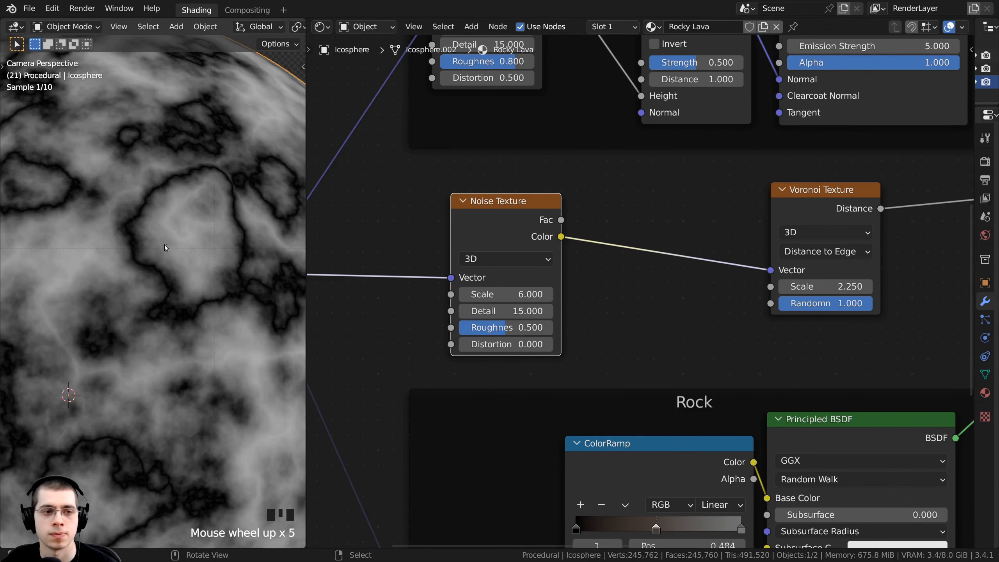
scroll(171, 210, down, 4)
shift+middle_drag(166, 253, 202, 240)
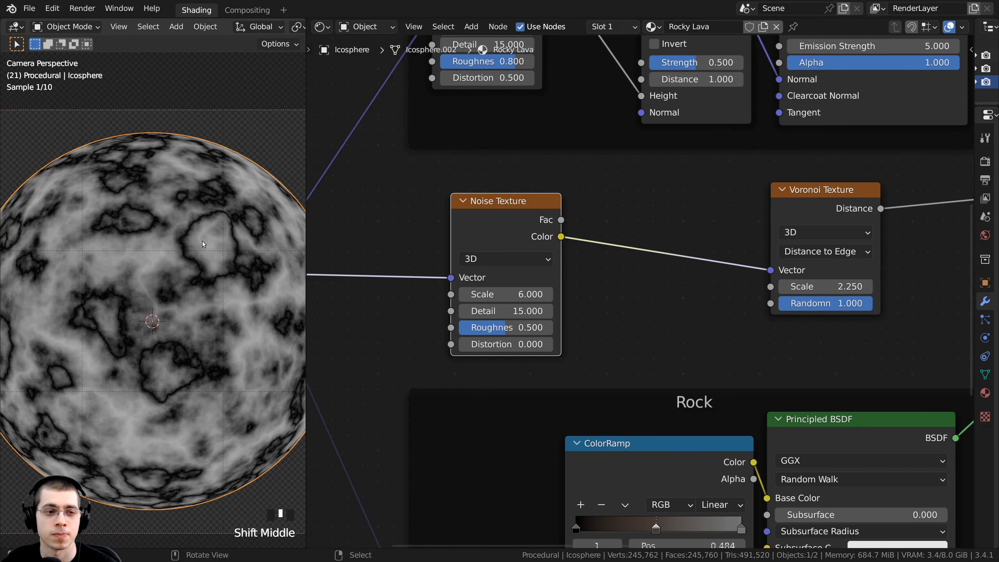
scroll(202, 240, down, 1)
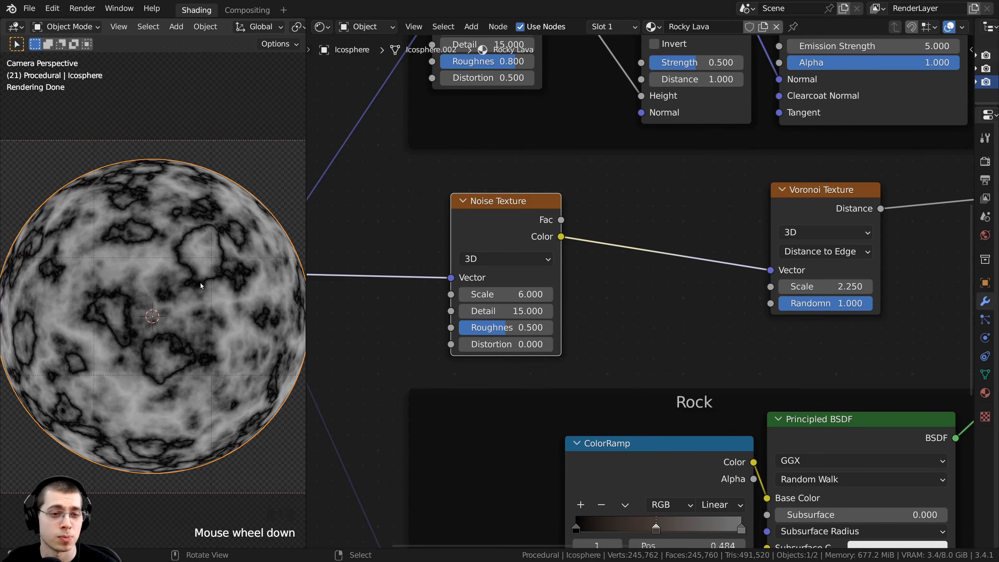
Reposition the Voronoi Texture and its connected Noise Texture node, keeping a gap between them.
mouse_move(836, 197)
mouse_down()
mouse_move(845, 197)
mouse_move(821, 200)
mouse_up()
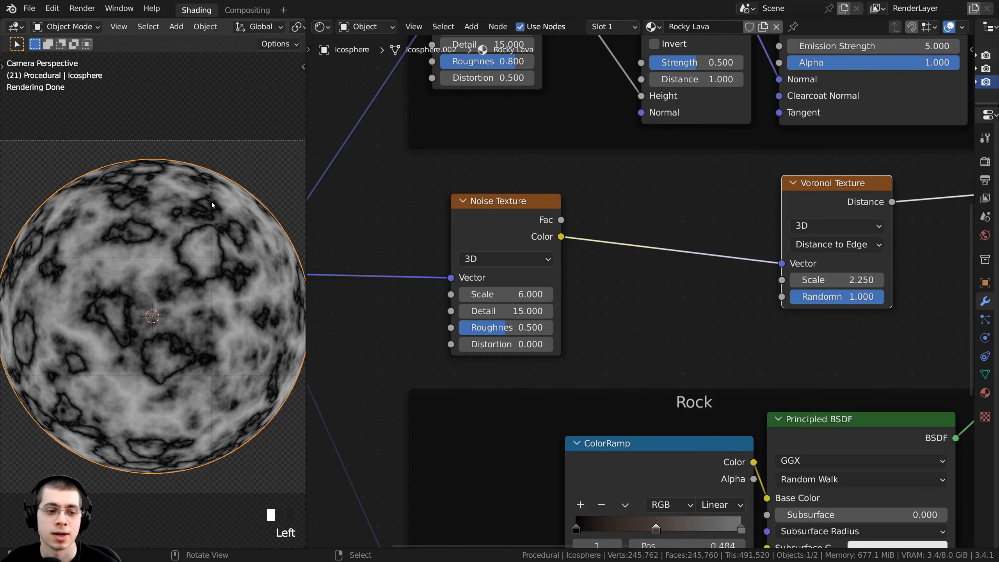
middle_drag(414, 275, 463, 280)
scroll(487, 271, down, 3)
middle_drag(532, 254, 514, 277)
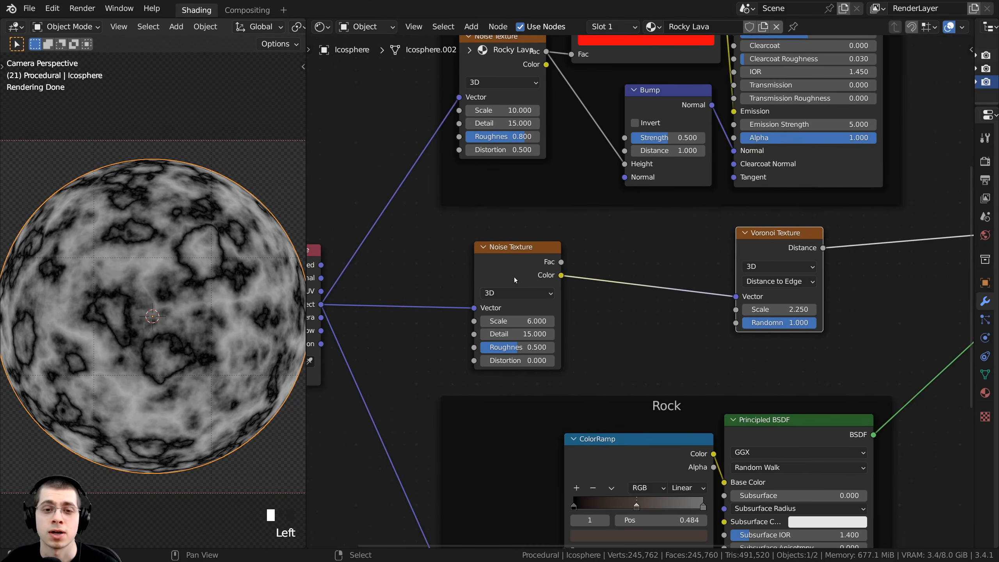
drag(481, 271, 498, 279)
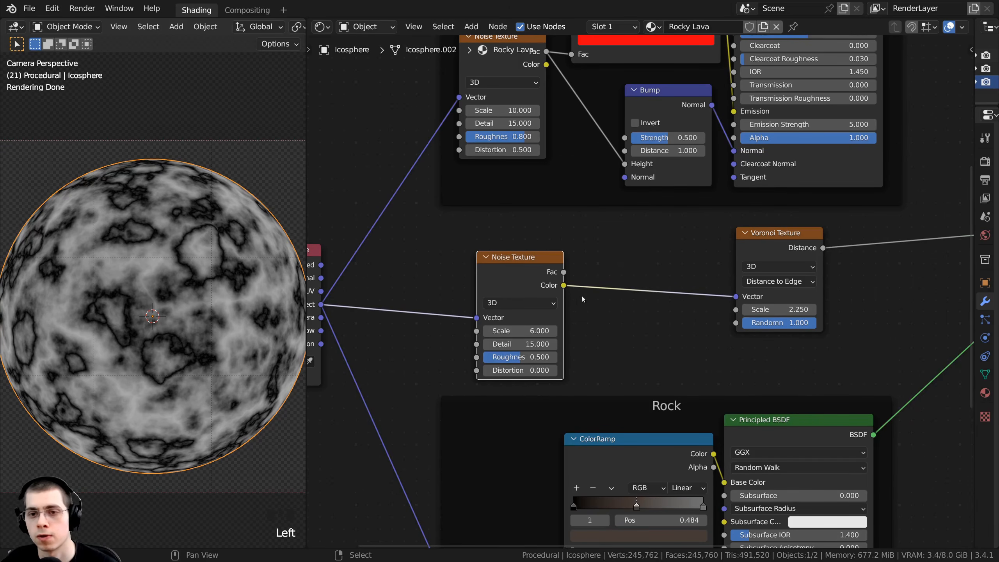
Add a Mix node and place it unconnected above the Texture Coordinate node.
middle_drag(568, 296, 581, 294)
key(shift+a)
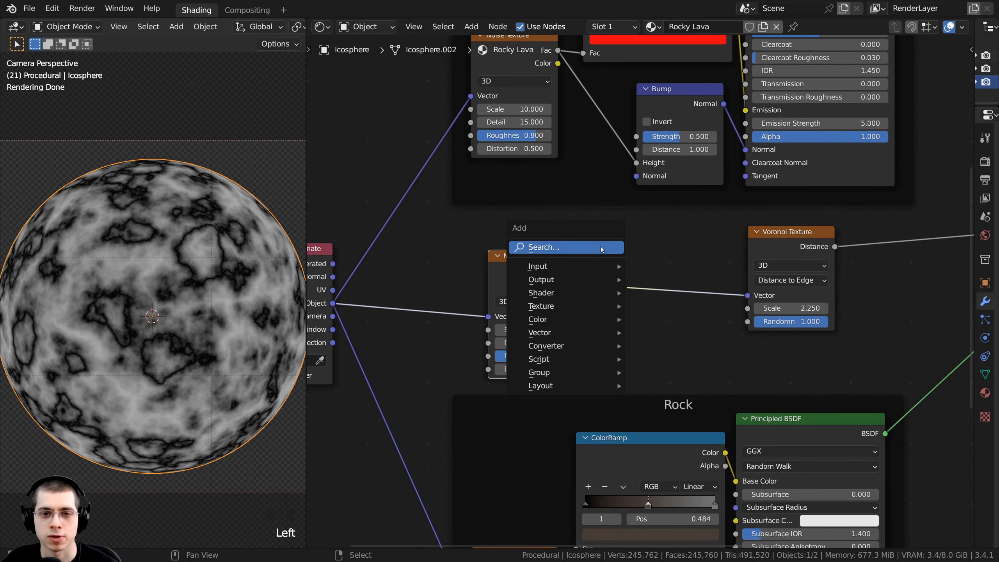
click(592, 248)
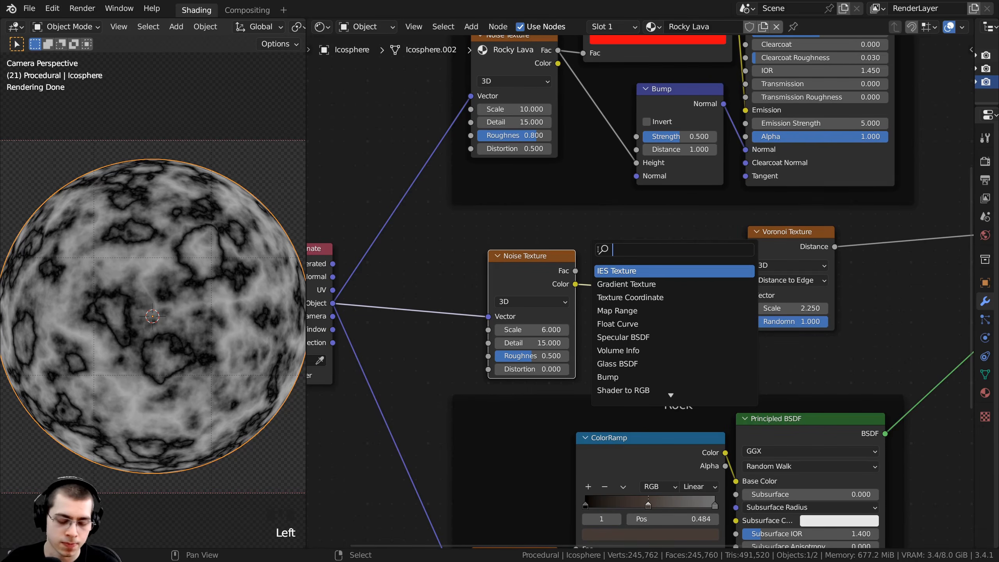
text(mix)
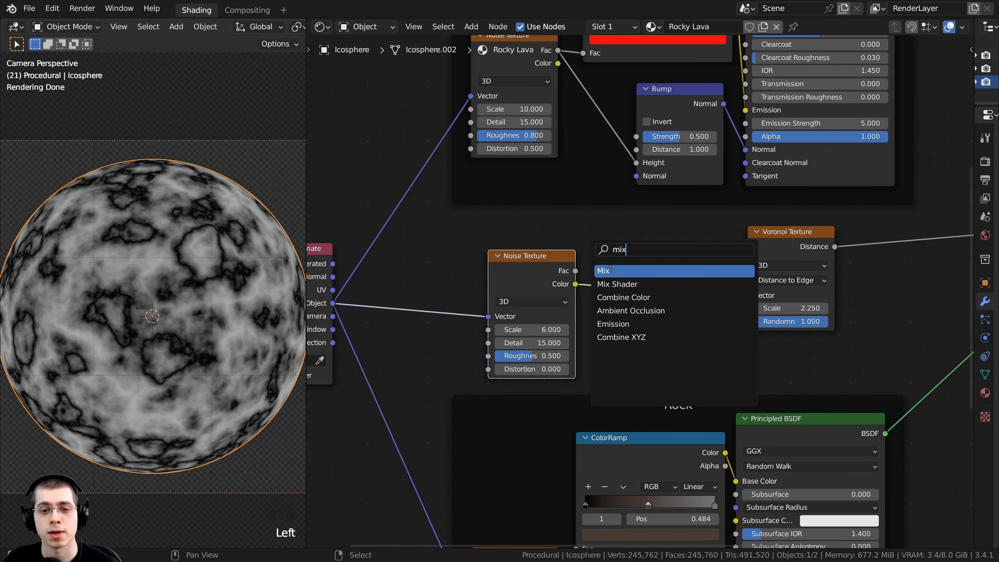
click(610, 269)
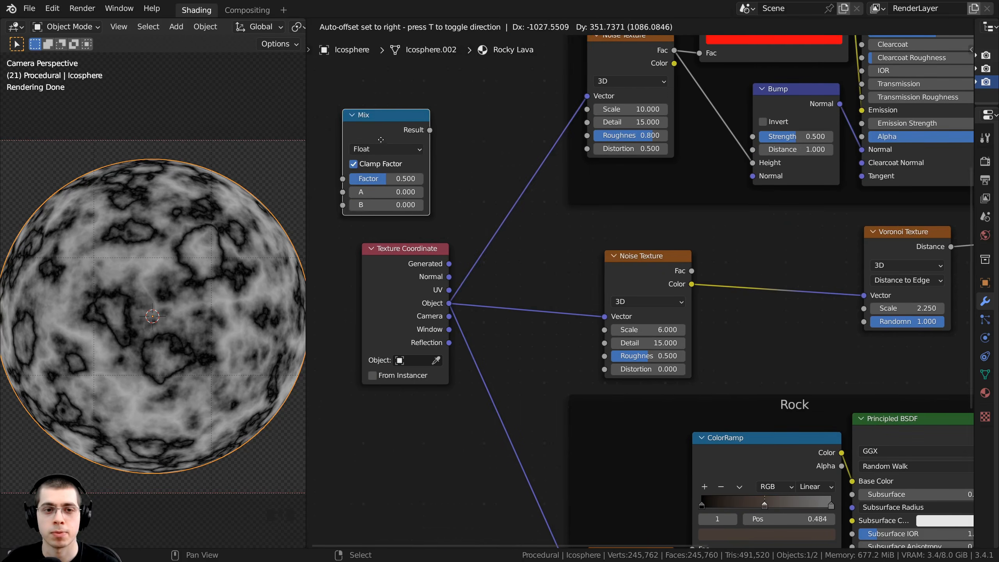
click(420, 144)
Move the Mix node into the free space above the link between the Noise Texture and the Voronoi Texture.
scroll(629, 276, down, 5)
middle_drag(596, 199, 513, 300)
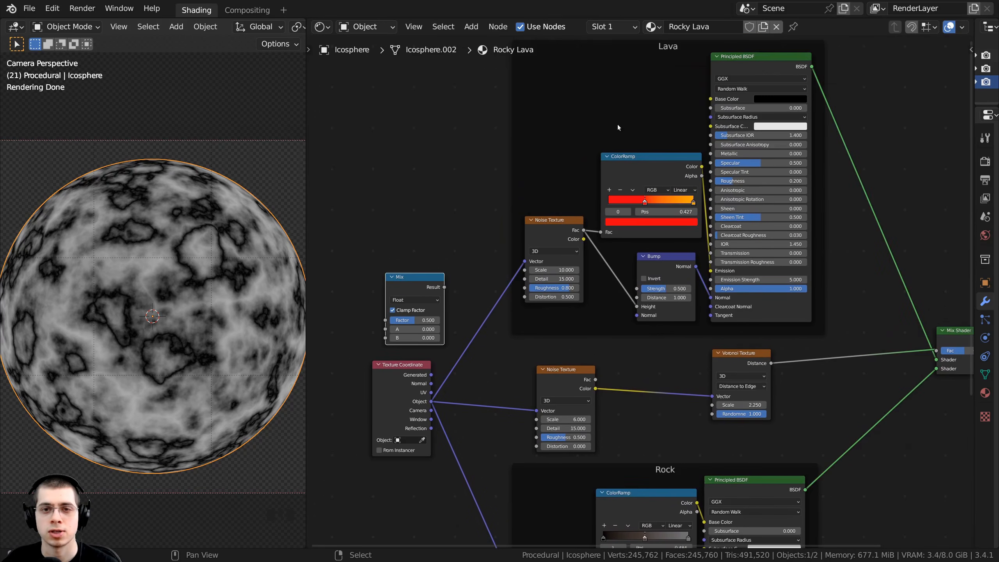
middle_drag(618, 125, 615, 151)
drag(645, 77, 647, 126)
middle_drag(600, 300, 561, 98)
scroll(561, 97, up, 1)
drag(340, 234, 592, 265)
scroll(590, 260, up, 3)
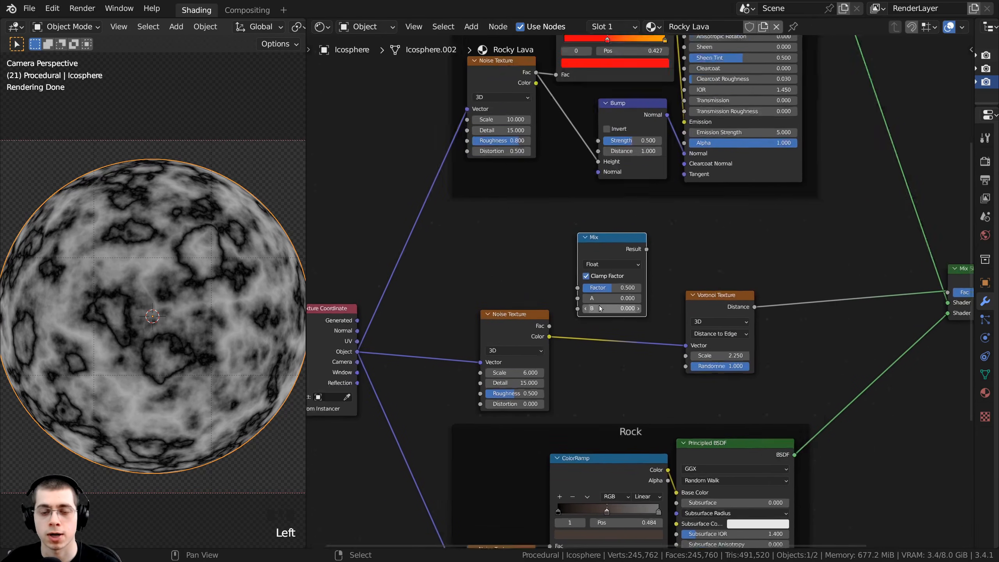
drag(591, 207, 600, 193)
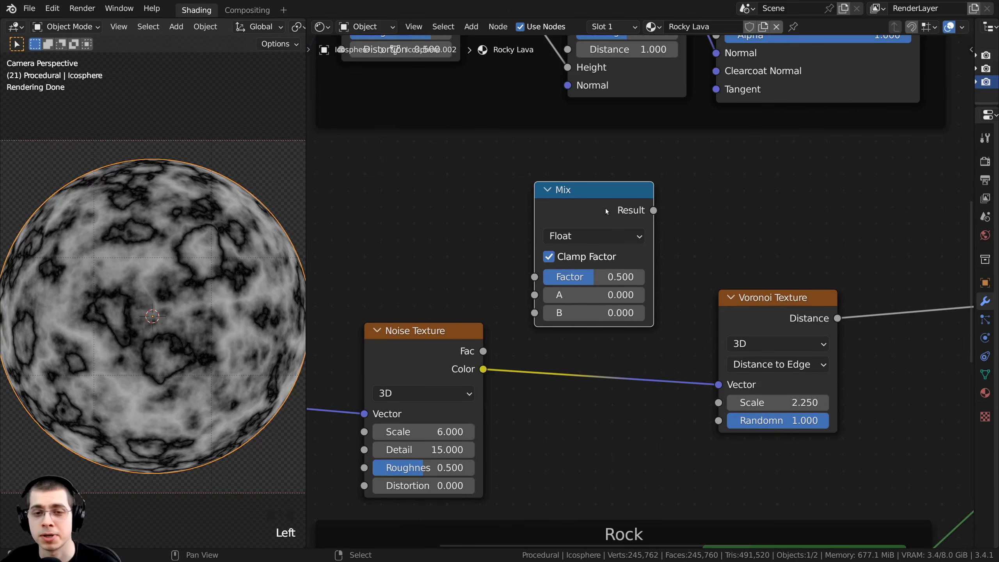
drag(582, 200, 581, 190)
scroll(556, 190, up, 1)
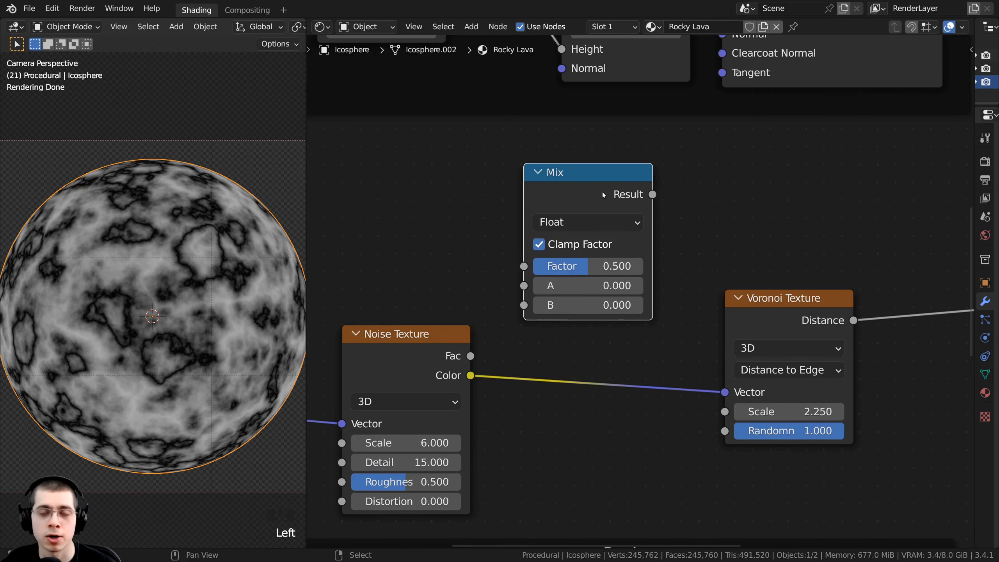
drag(608, 181, 611, 173)
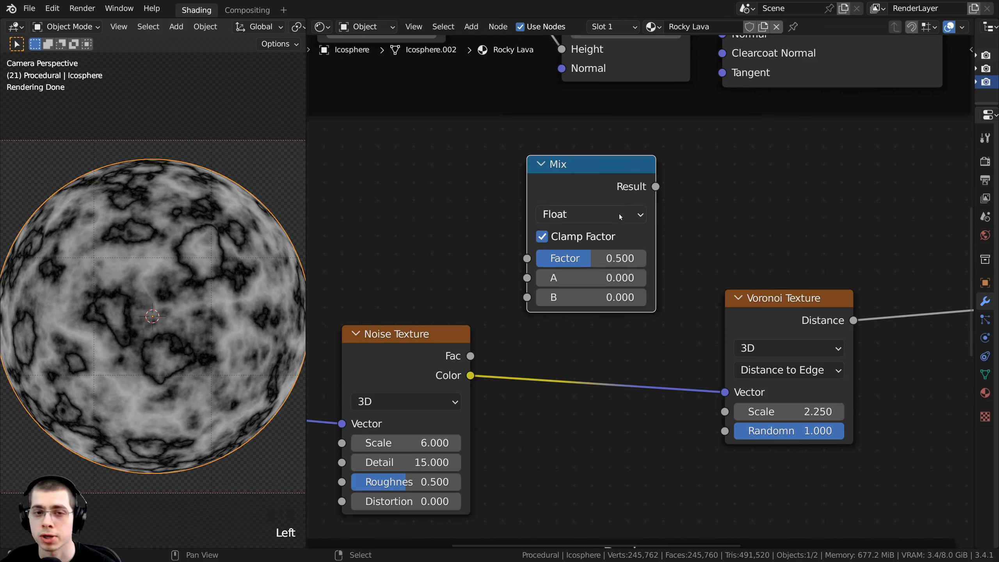
mouse_move(555, 167)
mouse_down()
mouse_move(551, 157)
mouse_move(564, 170)
mouse_up()
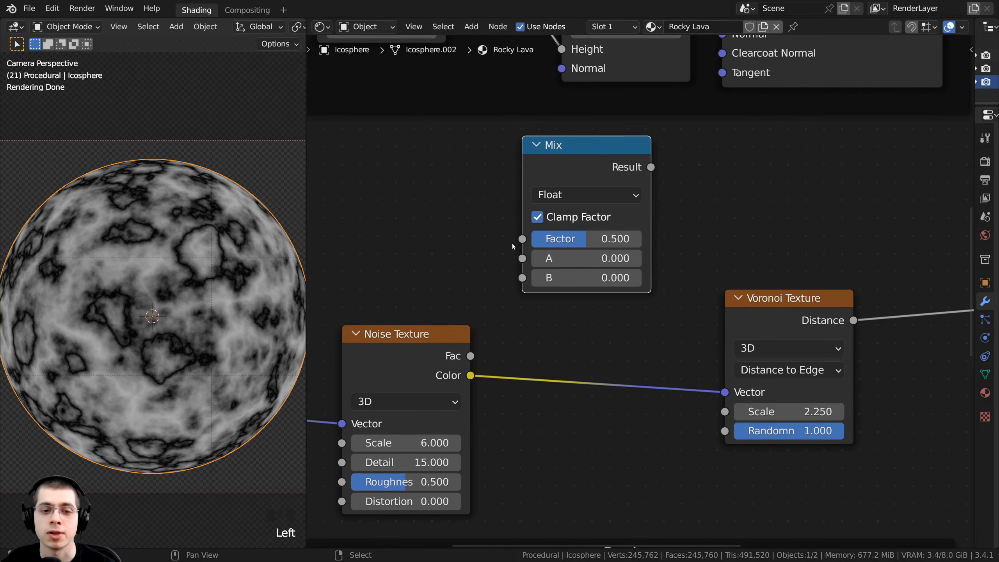
Set the unconnected Mix node's data type to Color so it can take the Noise Texture's color output.
middle_drag(475, 438, 501, 426)
click(479, 350)
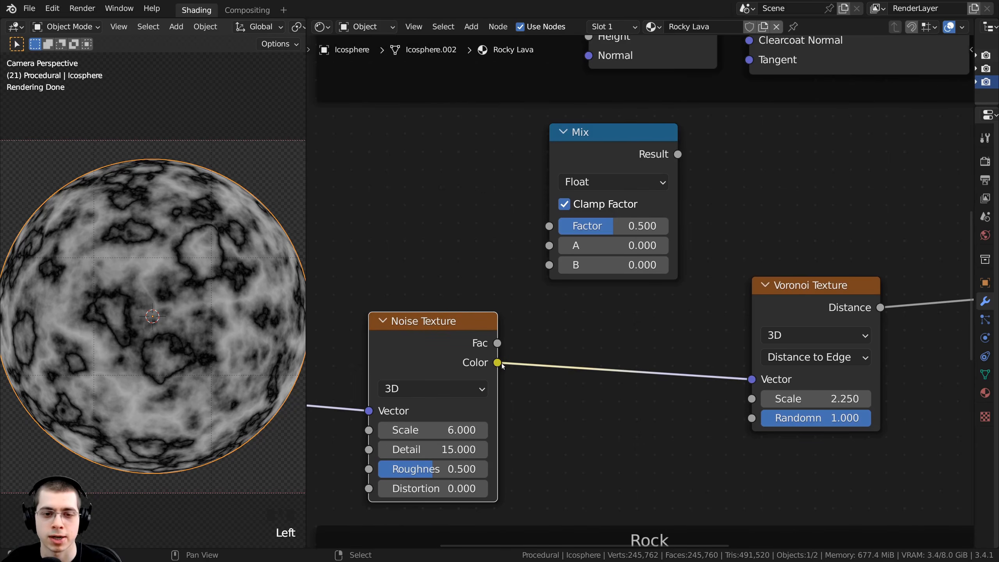
drag(497, 362, 598, 332)
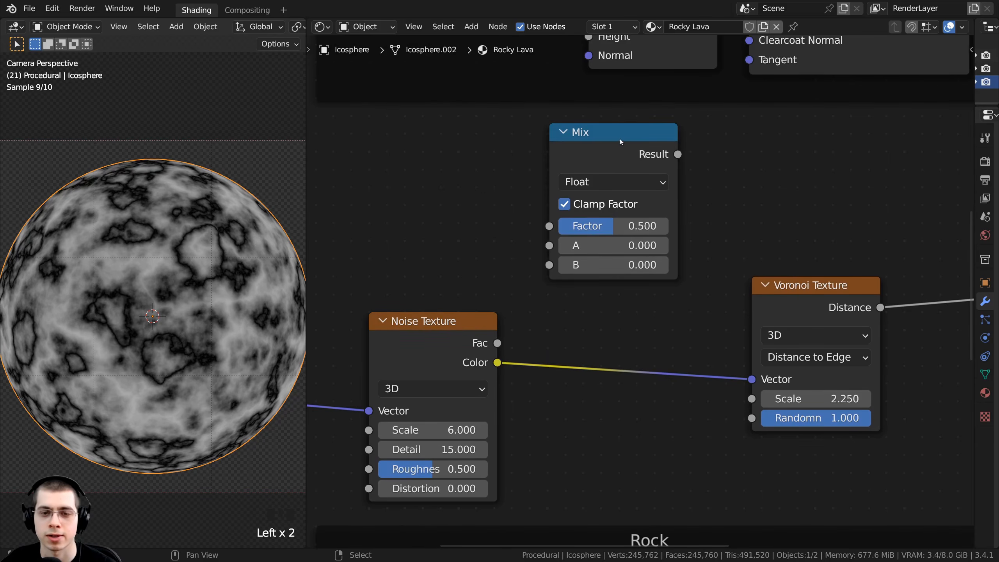
click(608, 181)
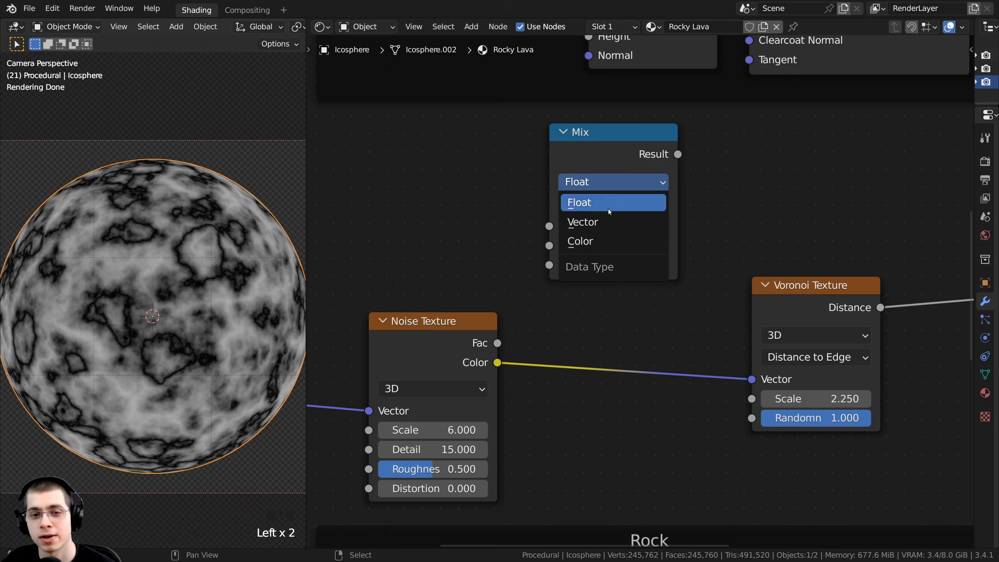
click(605, 242)
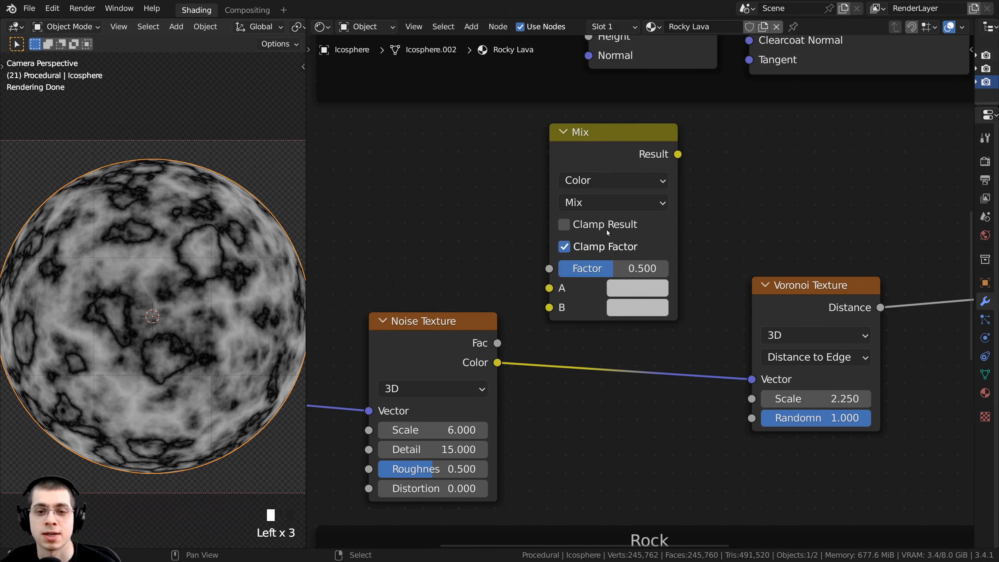
Insert the Color Mix node into the link between the Noise Texture and the Voronoi Texture.
drag(597, 152, 593, 285)
scroll(587, 444, down, 2)
click(609, 280)
scroll(542, 472, down, 3)
middle_drag(479, 442, 539, 367)
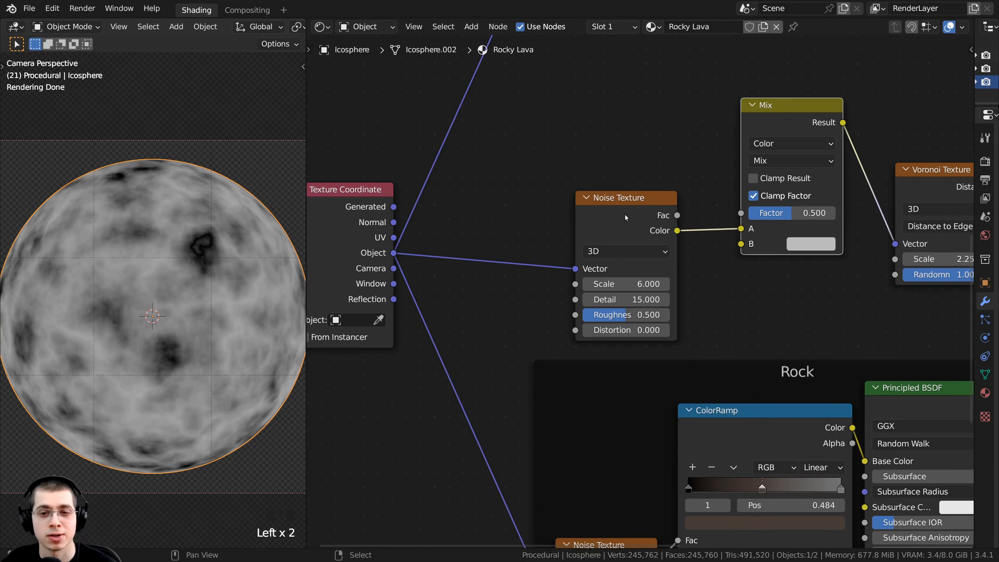
Reroute the Noise Texture's Color into the Mix node's B input and connect the Texture Coordinate's Object output to A.
mouse_move(614, 219)
mouse_down()
mouse_move(589, 219)
mouse_move(614, 220)
mouse_up()
middle_drag(461, 235, 480, 255)
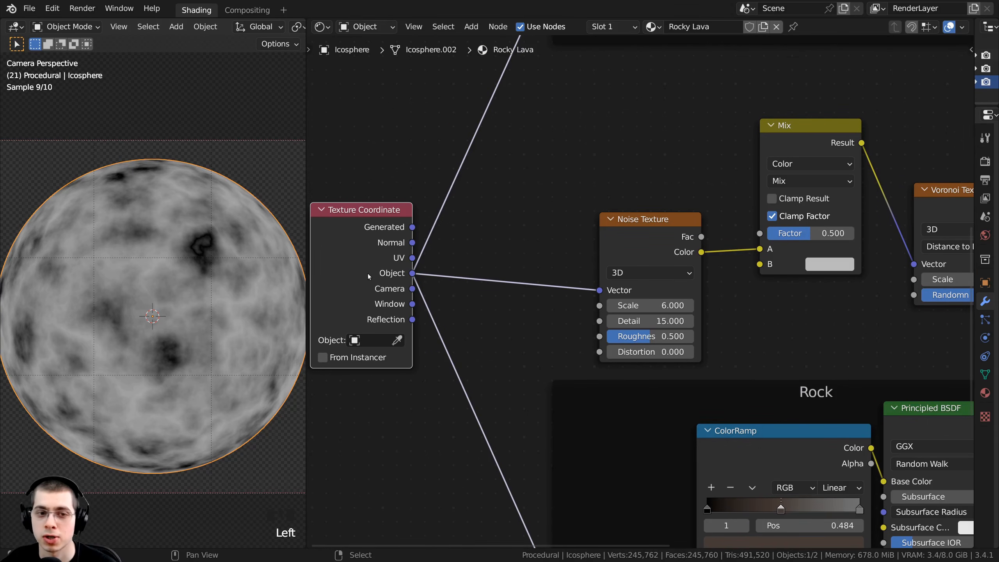
drag(646, 224, 644, 227)
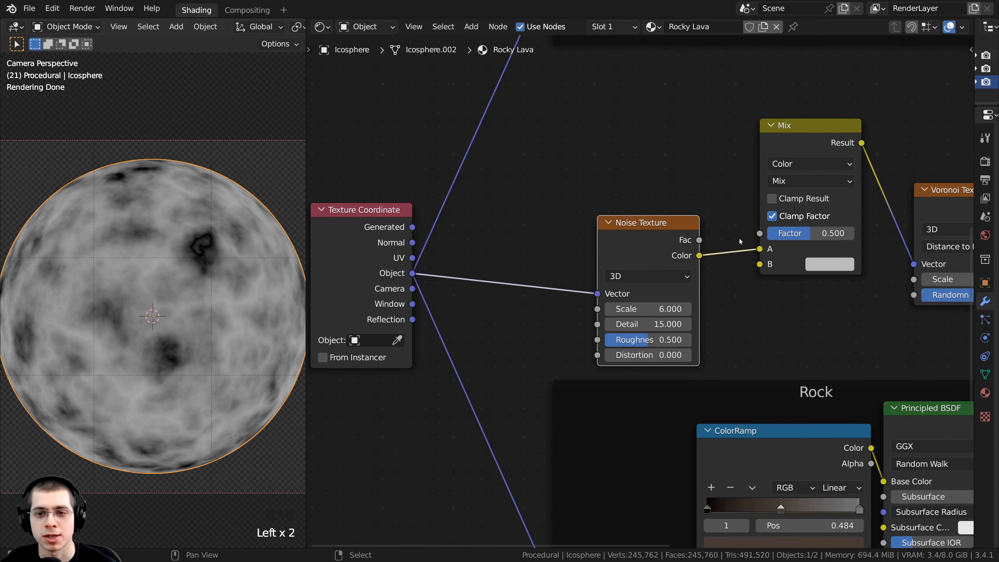
mouse_move(759, 249)
mouse_down()
mouse_move(726, 270)
mouse_move(760, 264)
mouse_up()
click(391, 240)
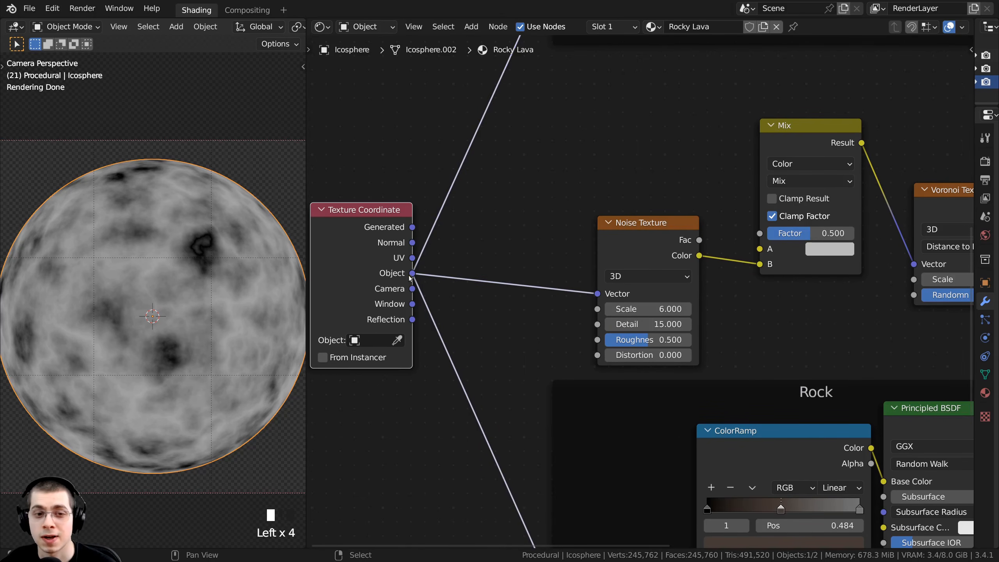
drag(413, 274, 757, 250)
Move the Mix node slightly upward between the Noise Texture and the Voronoi Texture.
middle_drag(707, 296, 621, 339)
scroll(621, 339, up, 4)
drag(719, 121, 716, 104)
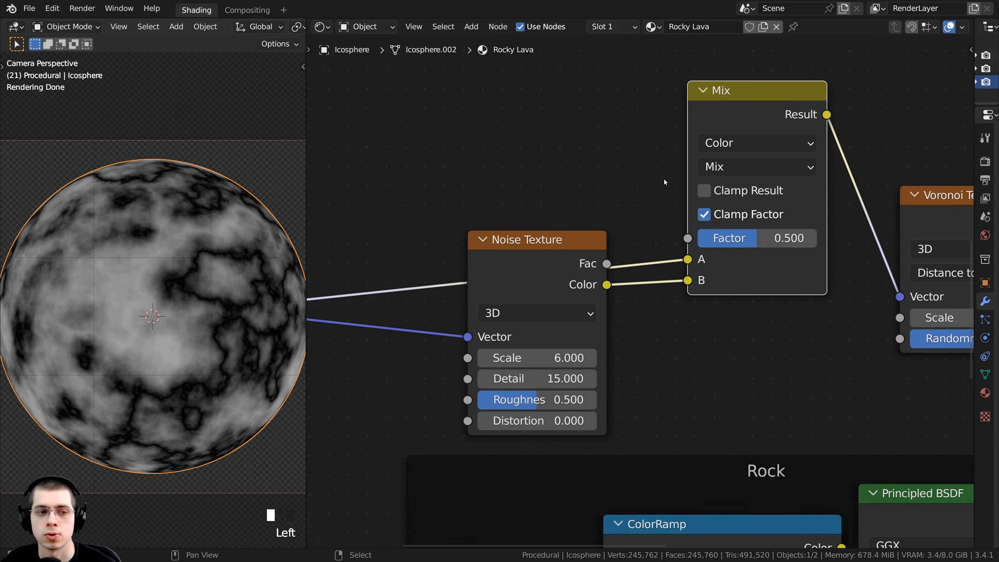
Try the Mix node's Factor at 0 and at about 0.41 to compare plain object coordinates with the noise distortion.
middle_drag(669, 260, 586, 292)
scroll(610, 256, down, 2)
click(579, 280)
scroll(629, 282, up, 1)
mouse_move(727, 271)
mouse_down()
mouse_move(741, 271)
mouse_move(727, 271)
mouse_up()
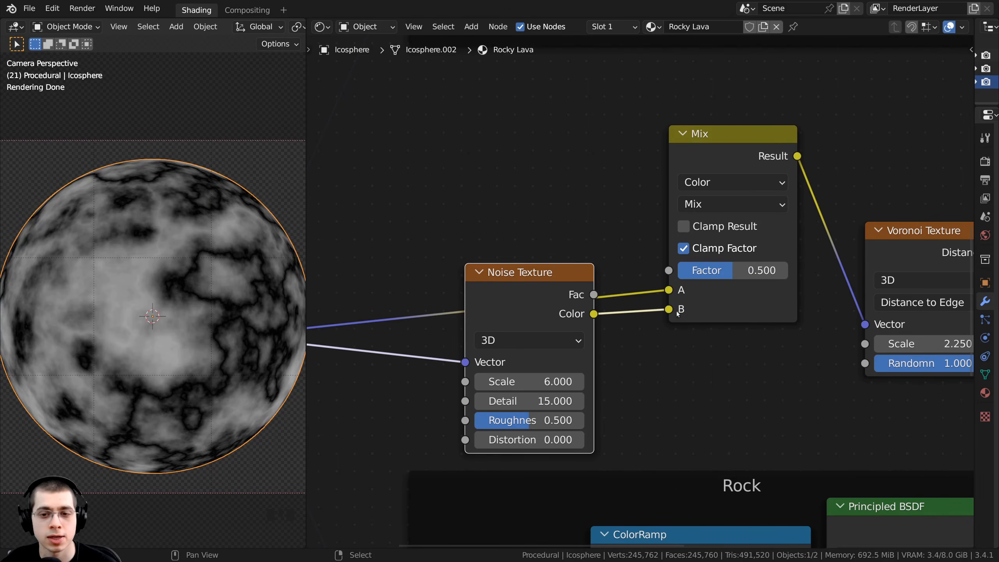
scroll(669, 309, down, 3)
middle_drag(669, 309, 720, 310)
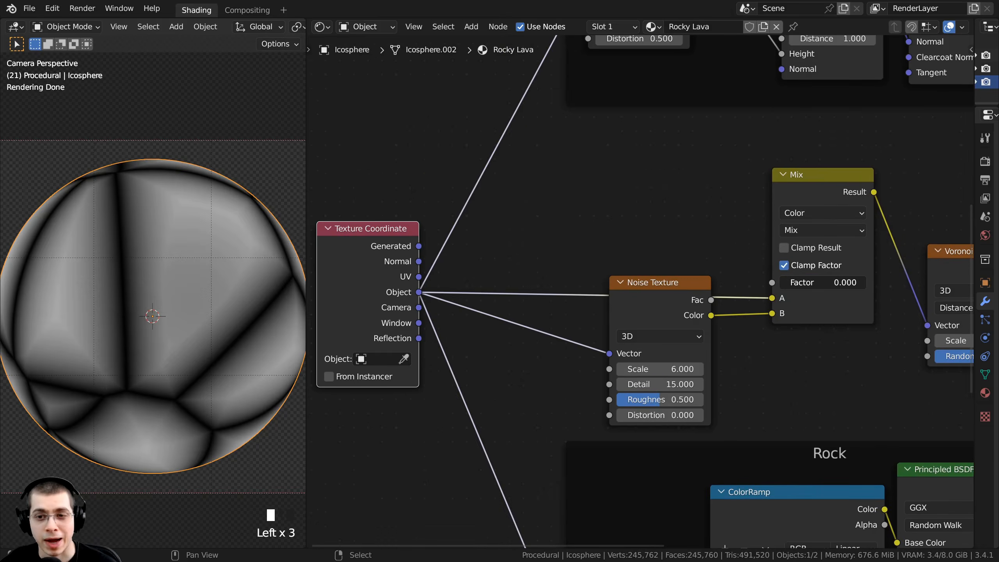
drag(780, 283, 808, 282)
scroll(808, 282, up, 2)
middle_drag(808, 283, 754, 284)
mouse_move(754, 284)
mouse_down()
mouse_move(791, 284)
mouse_move(760, 285)
mouse_up()
scroll(698, 241, down, 1)
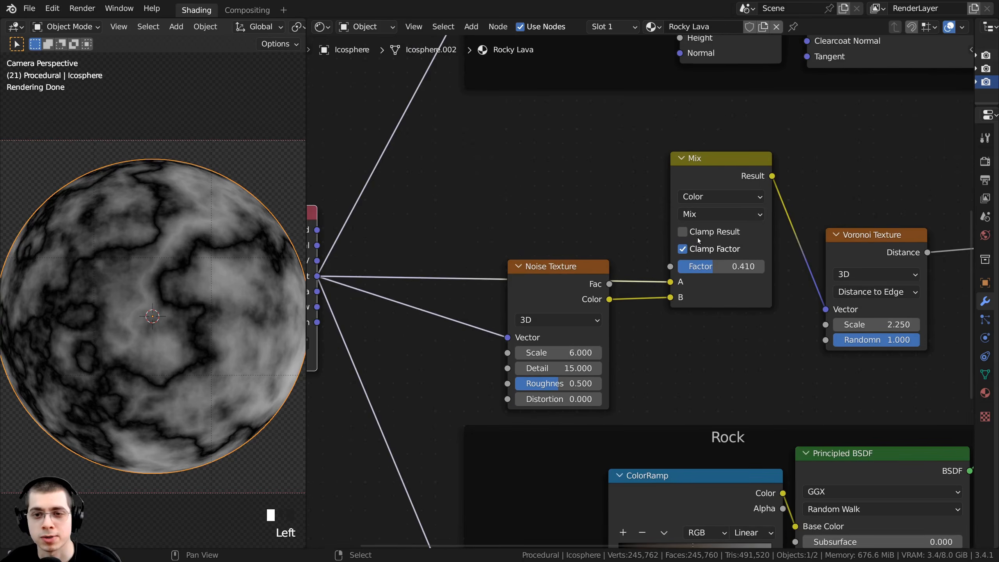
Set the Mix node's blending mode to Linear Light and its Factor to 0.7.
click(701, 215)
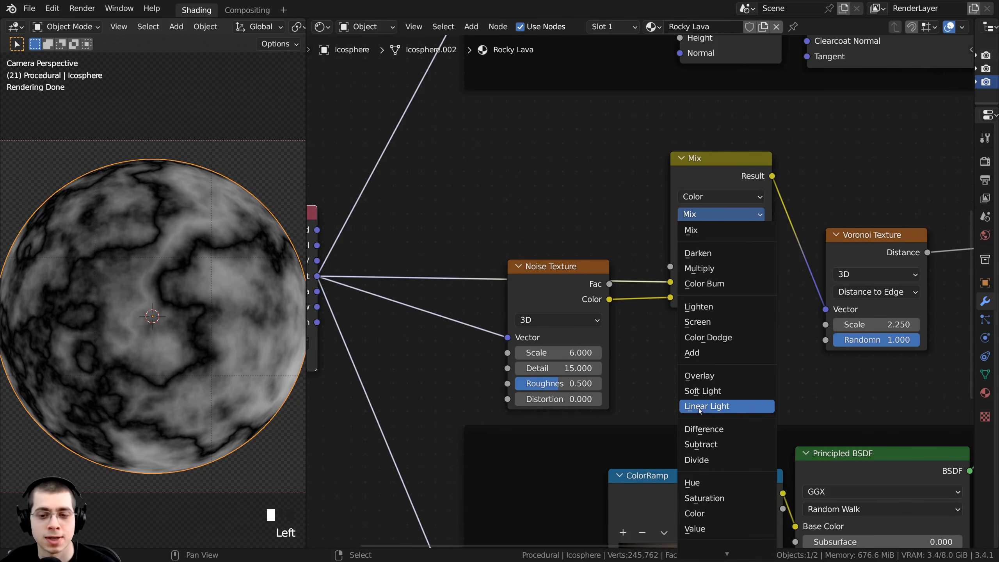
click(714, 410)
scroll(717, 300, up, 2)
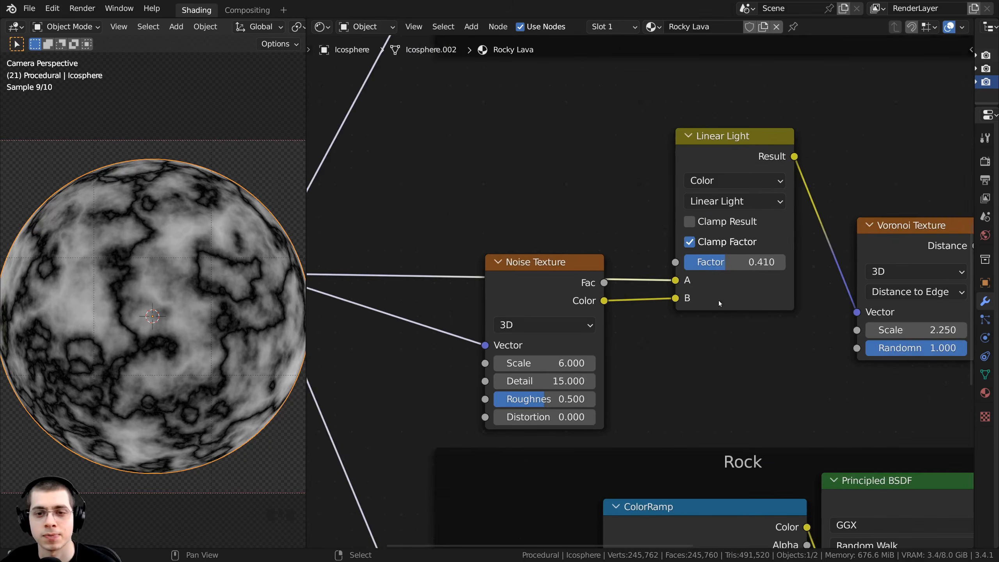
mouse_move(728, 262)
mouse_down()
mouse_move(759, 262)
mouse_move(686, 262)
mouse_move(713, 261)
mouse_up()
middle_drag(743, 260, 692, 264)
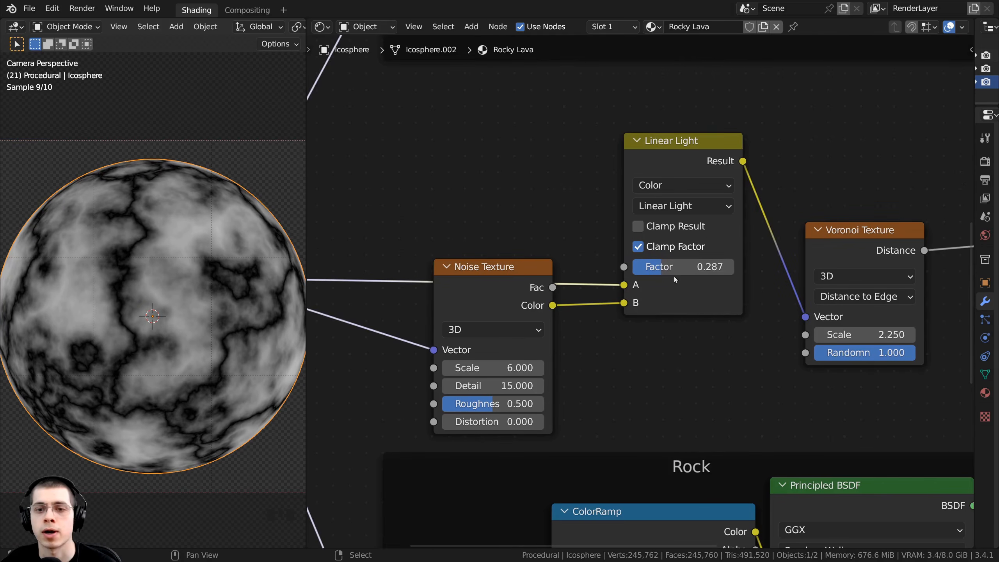
click(693, 264)
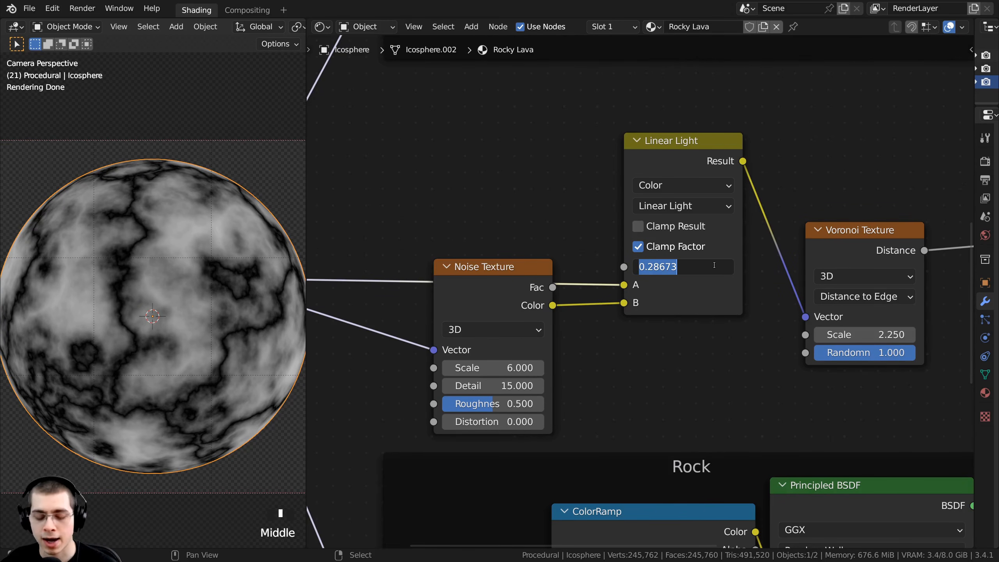
text(.7)
key(Return)
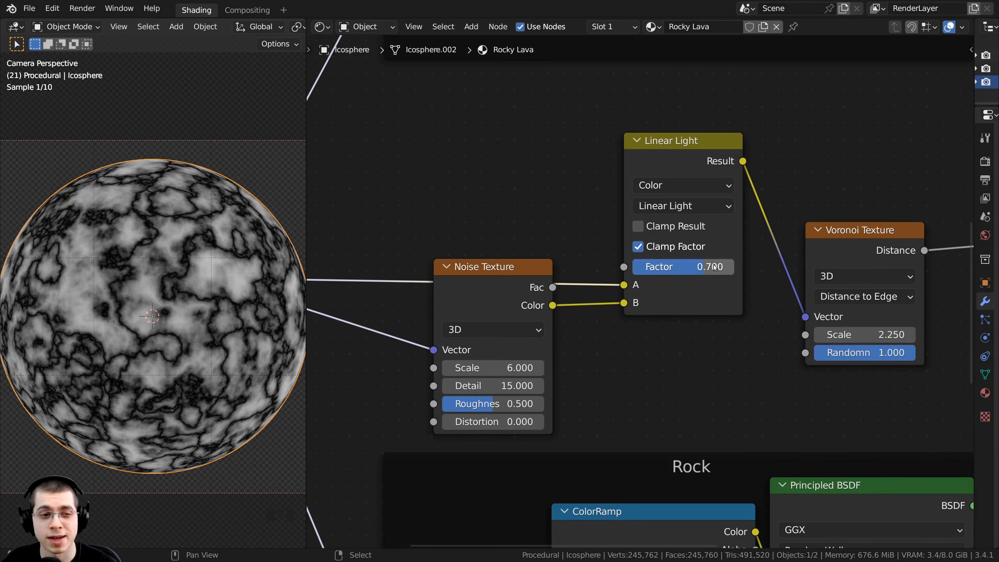
Examine the distorted Voronoi crack pattern on the sphere up close and as a whole.
shift+middle_drag(205, 309, 170, 280)
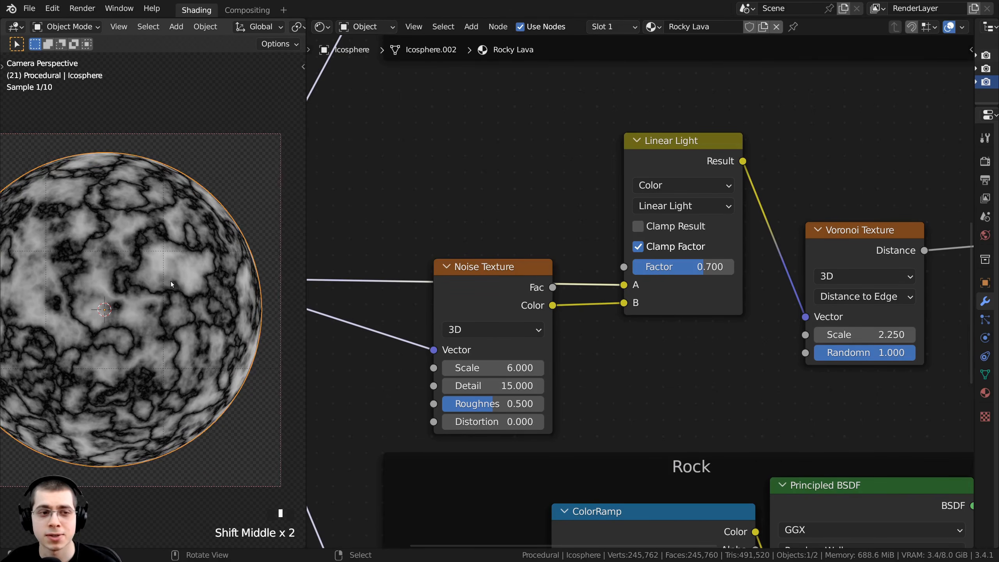
scroll(174, 235, up, 3)
shift+middle_drag(174, 234, 164, 219)
shift+middle_drag(186, 319, 137, 234)
scroll(169, 318, up, 1)
scroll(152, 196, up, 2)
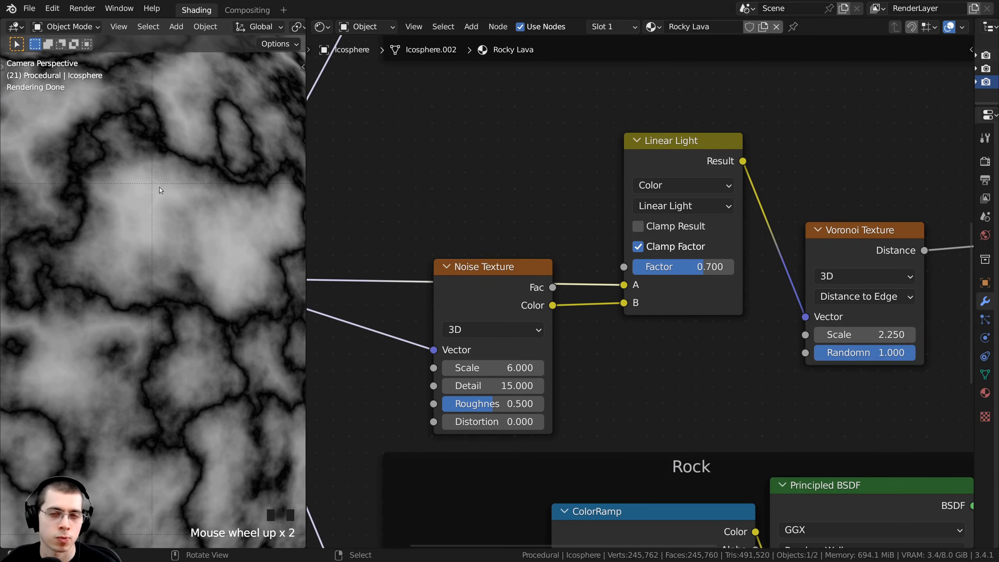
scroll(148, 209, down, 1)
shift+middle_drag(149, 209, 158, 299)
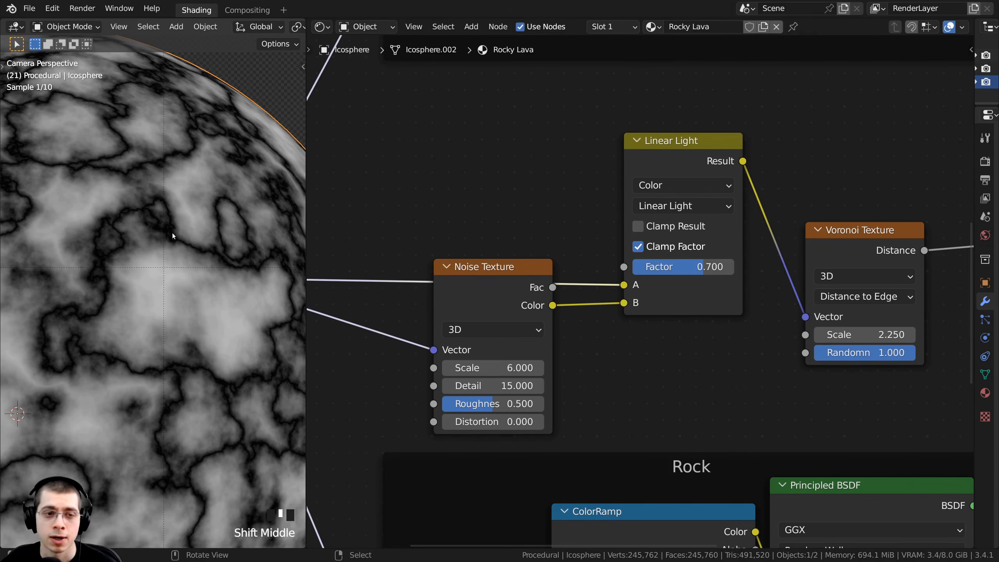
scroll(150, 141, down, 4)
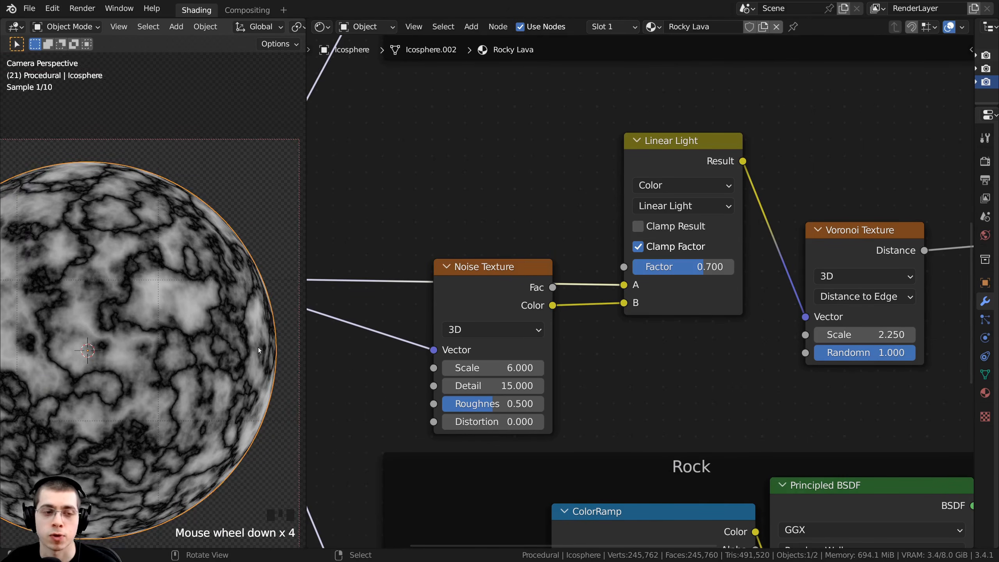
shift+middle_drag(258, 347, 184, 323)
scroll(644, 315, down, 3)
Connect the Voronoi Texture's Distance to the Mix Shader's Fac and route the Mix Shader to the Material Output's Surface.
middle_drag(812, 316, 494, 319)
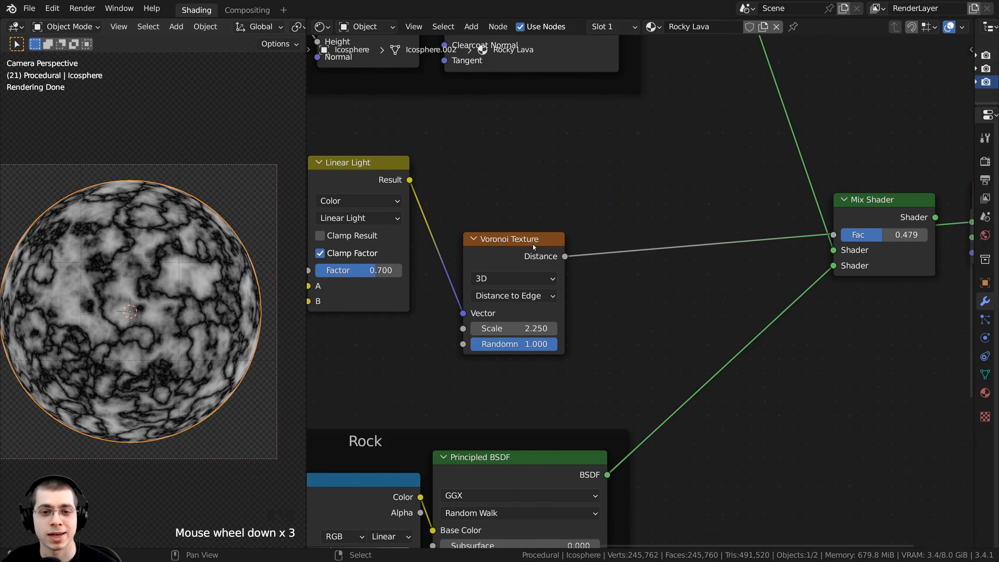
drag(564, 256, 833, 234)
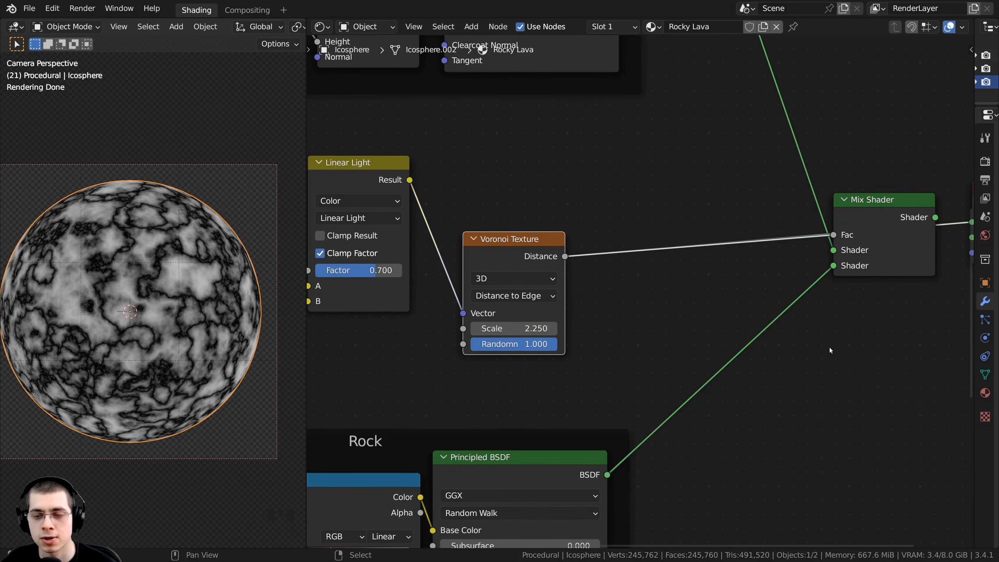
middle_drag(828, 346, 769, 365)
ctrl+shift+click(825, 222)
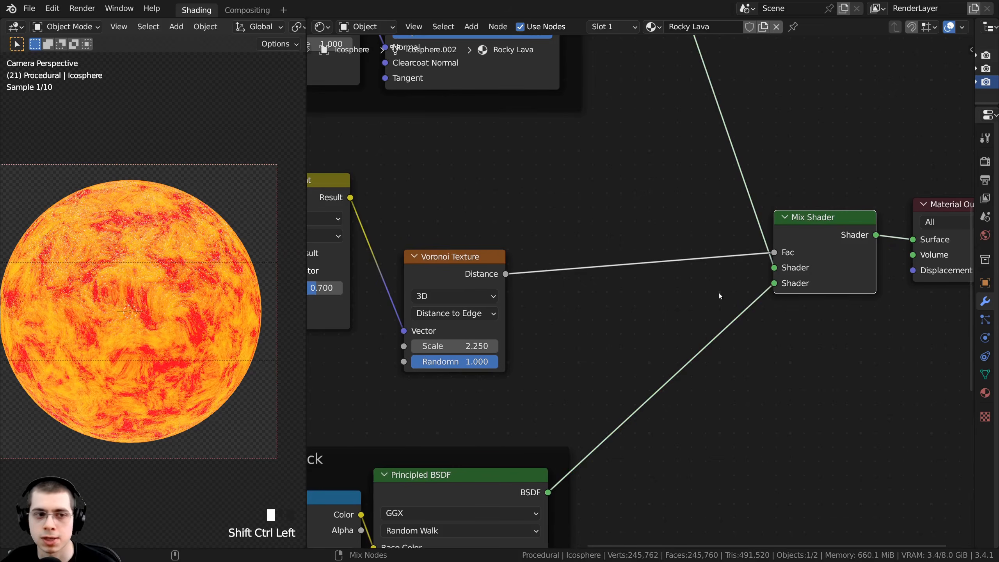
Move the Voronoi Texture closer to the Linear Light node, freeing space before the Mix Shader.
drag(474, 275, 483, 256)
scroll(464, 263, up, 1)
middle_drag(483, 256, 507, 270)
drag(507, 270, 499, 266)
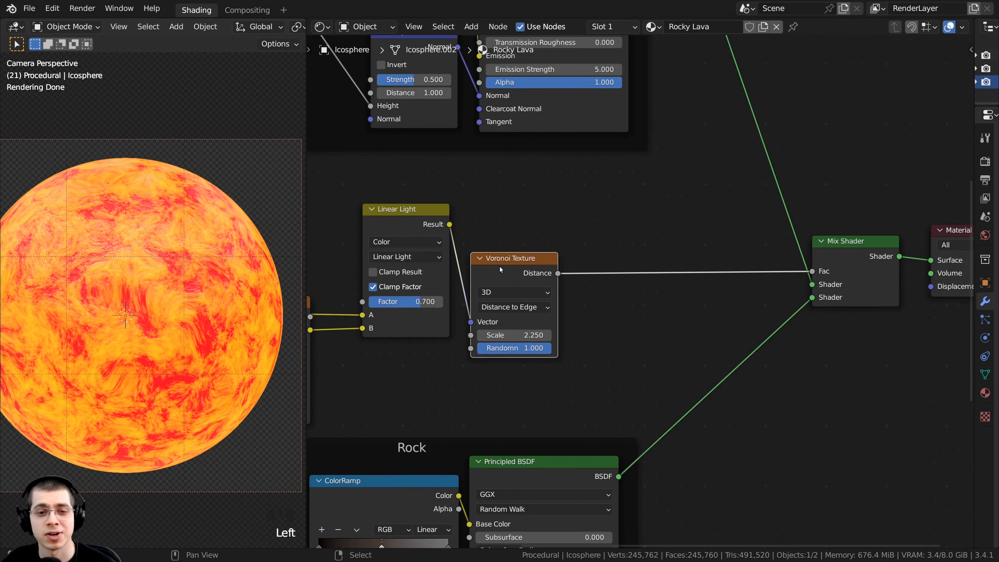
middle_drag(547, 258, 531, 235)
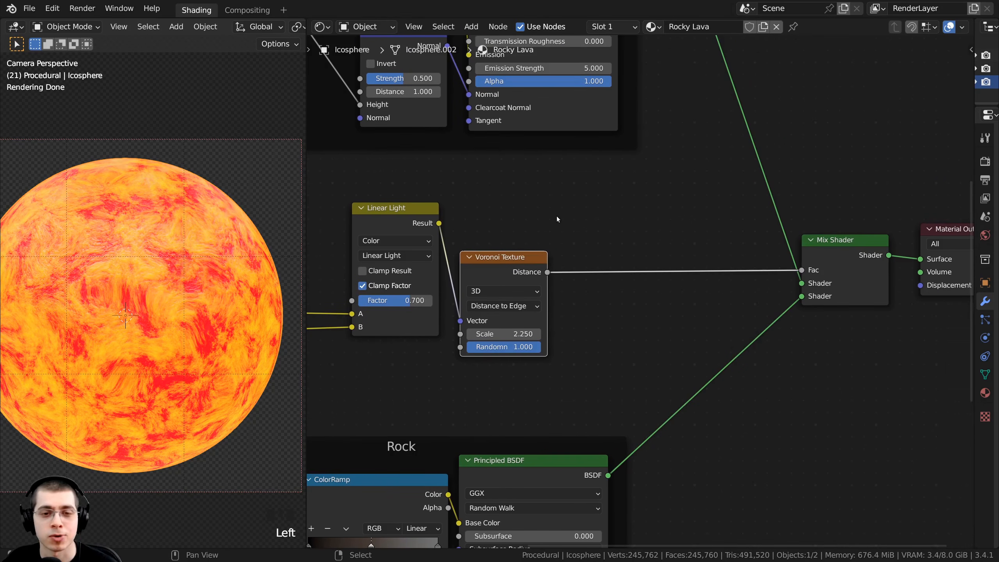
Add a ColorRamp node on the link between the Voronoi Texture's Distance and the Mix Shader's Fac.
key(shift+a)
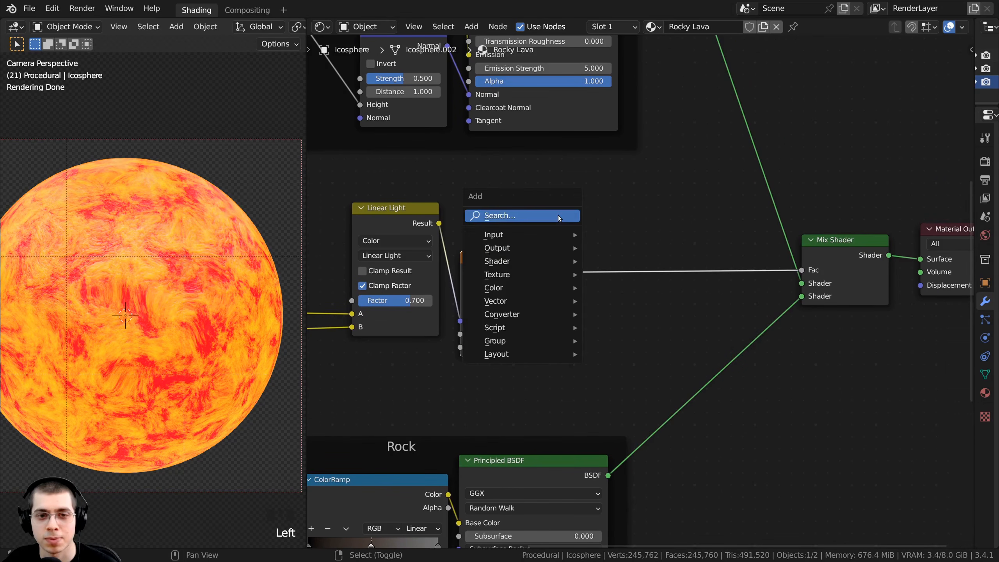
click(526, 217)
text(col)
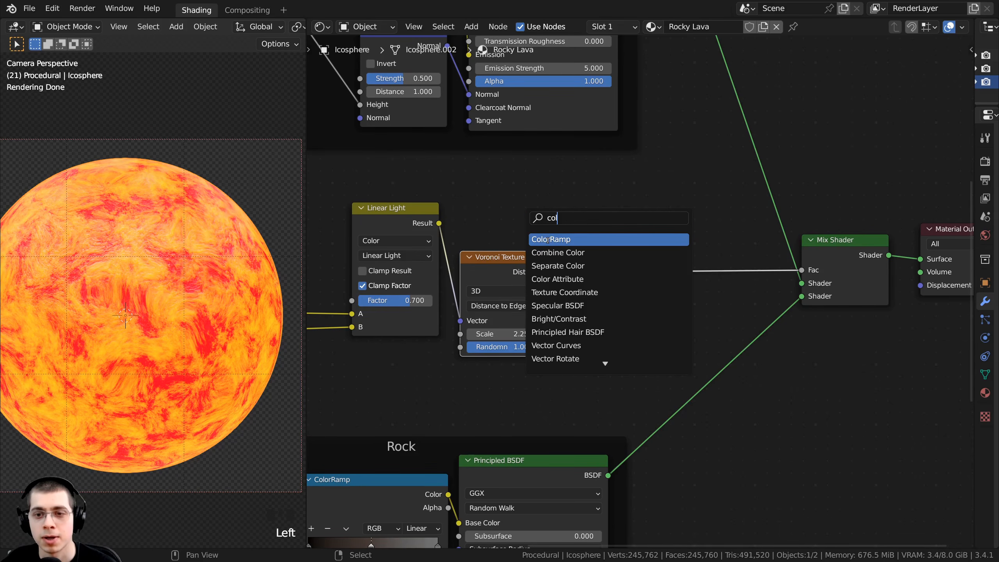
click(547, 241)
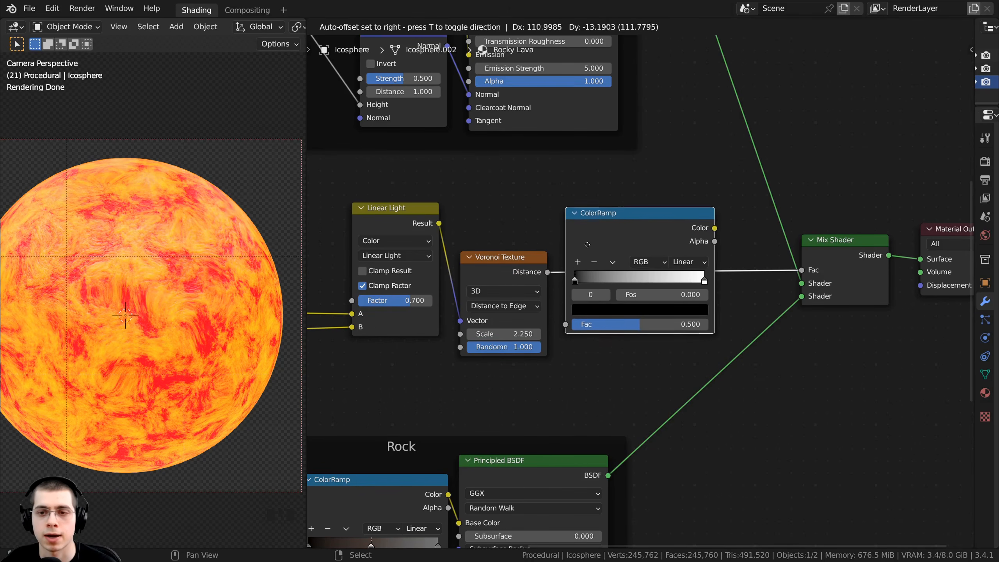
click(586, 245)
Try the new ColorRamp's white stop at about 0.212 and 0.049 to compare lava crack widths on the sphere.
scroll(586, 245, up, 2)
click(760, 212)
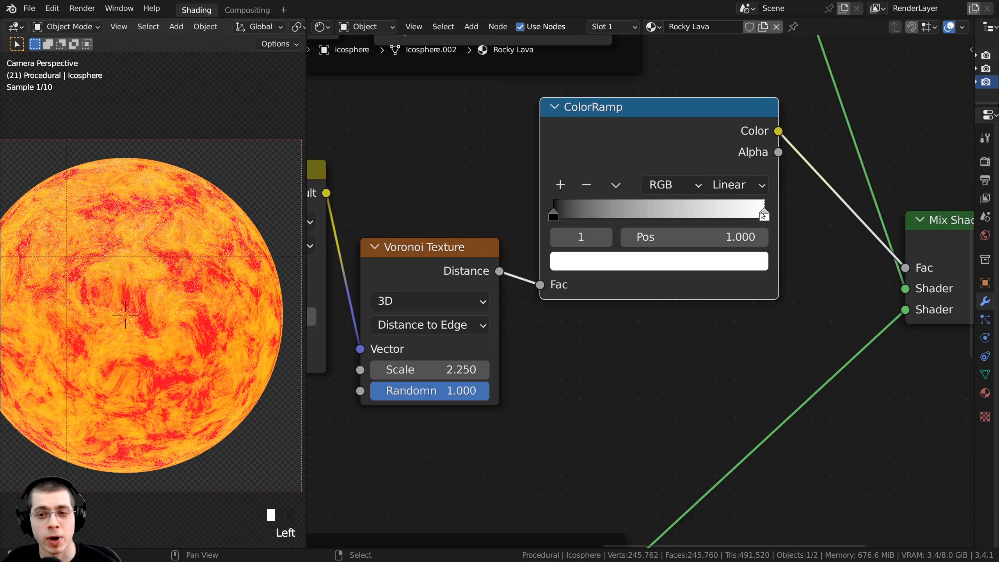
drag(761, 213, 600, 216)
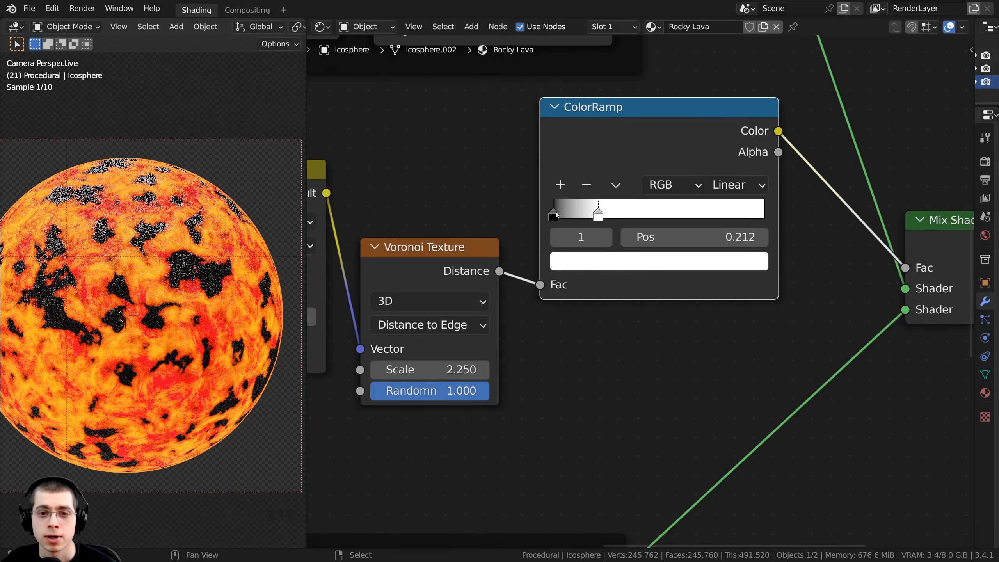
scroll(173, 275, up, 3)
shift+middle_drag(173, 275, 209, 258)
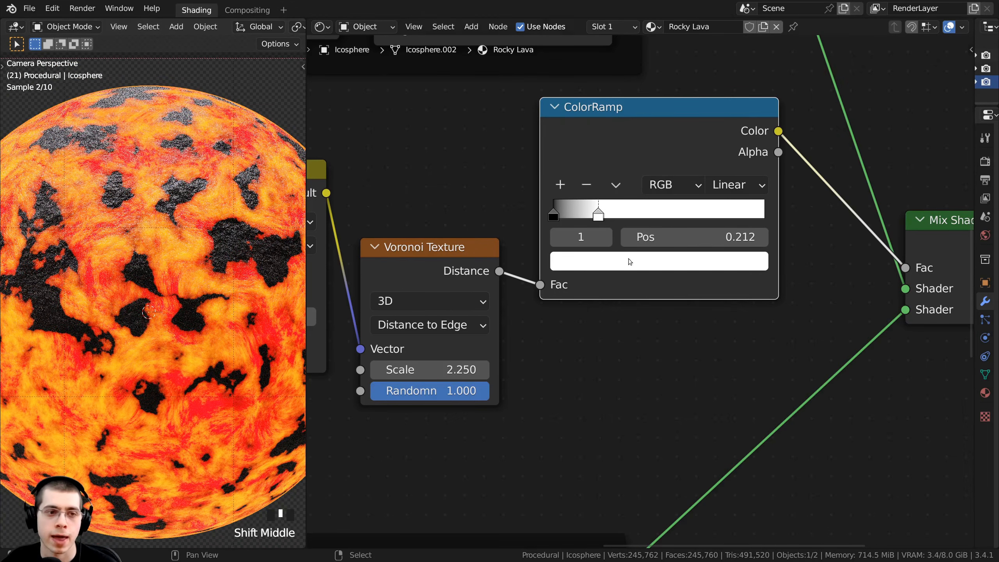
drag(598, 213, 560, 205)
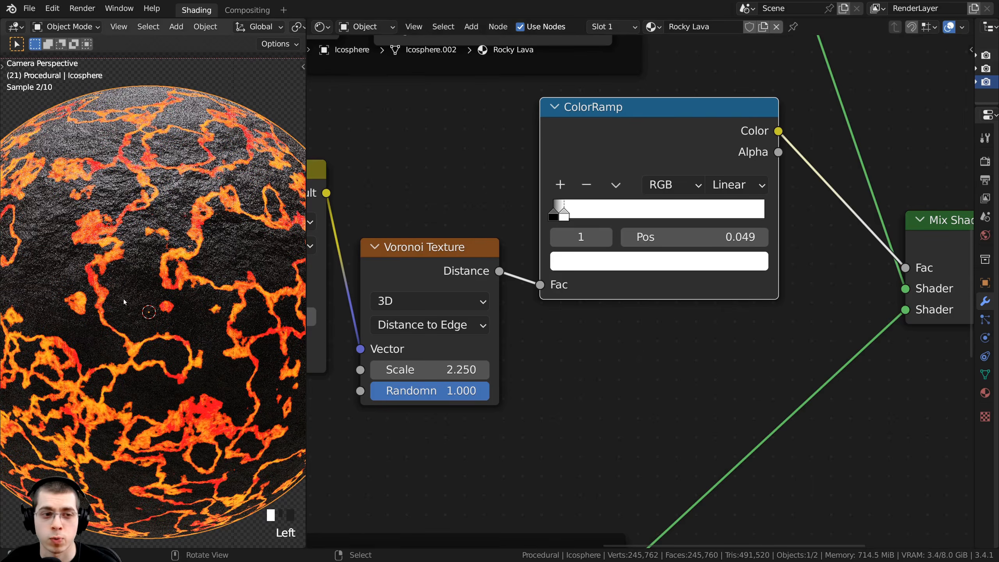
Move the ColorRamp's white stop to about 0.334 to widen the lava areas.
scroll(124, 302, down, 3)
scroll(234, 257, up, 2)
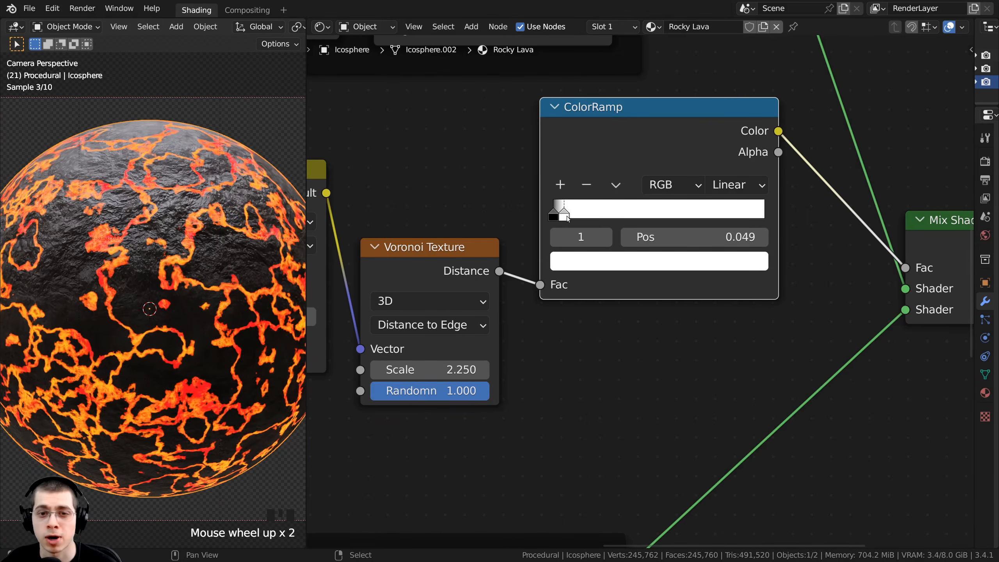
drag(569, 215, 634, 222)
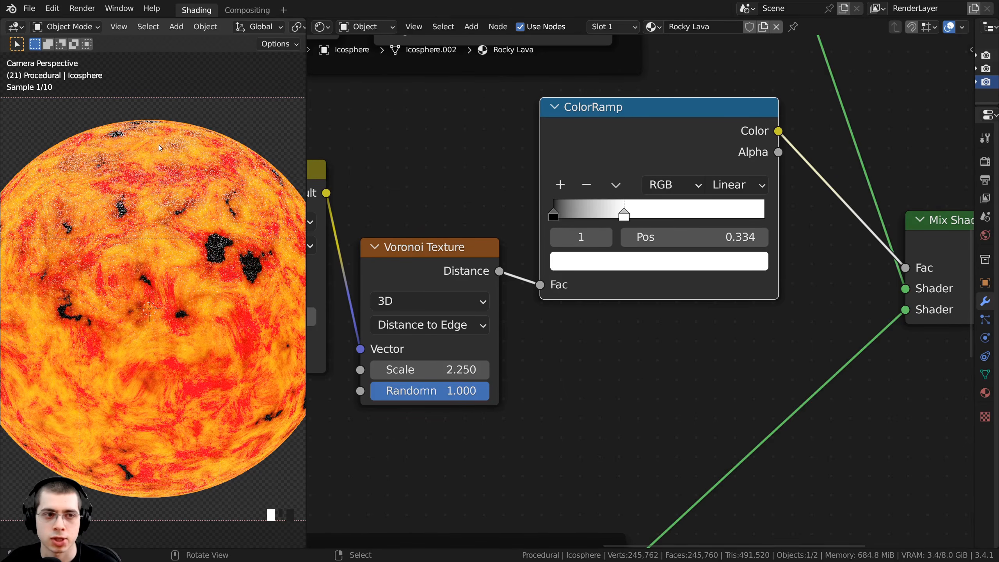
Set the white stop of the ColorRamp feeding the Mix Shader to about 0.153 and save the file.
middle_drag(624, 213, 665, 214)
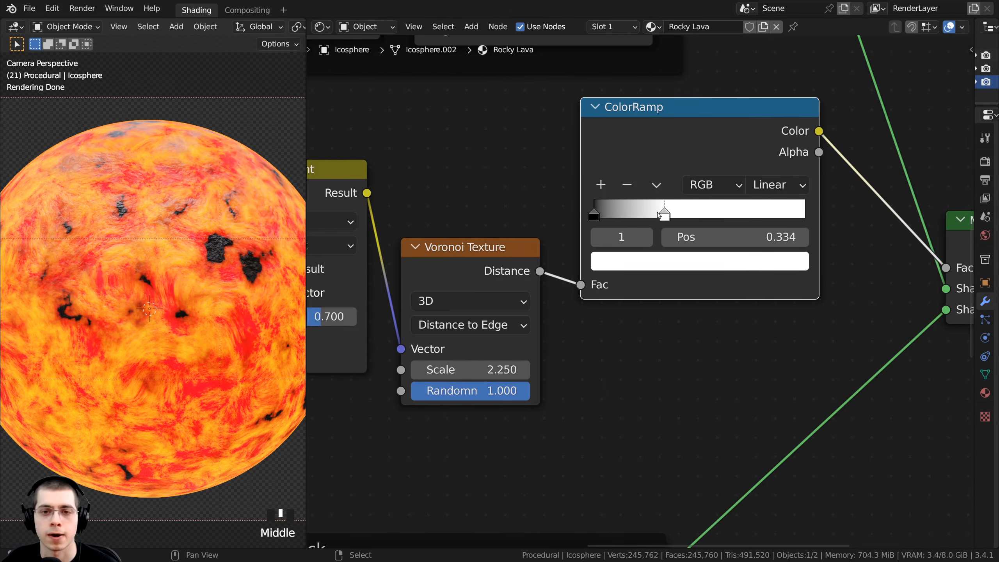
drag(664, 215, 626, 213)
scroll(227, 281, up, 3)
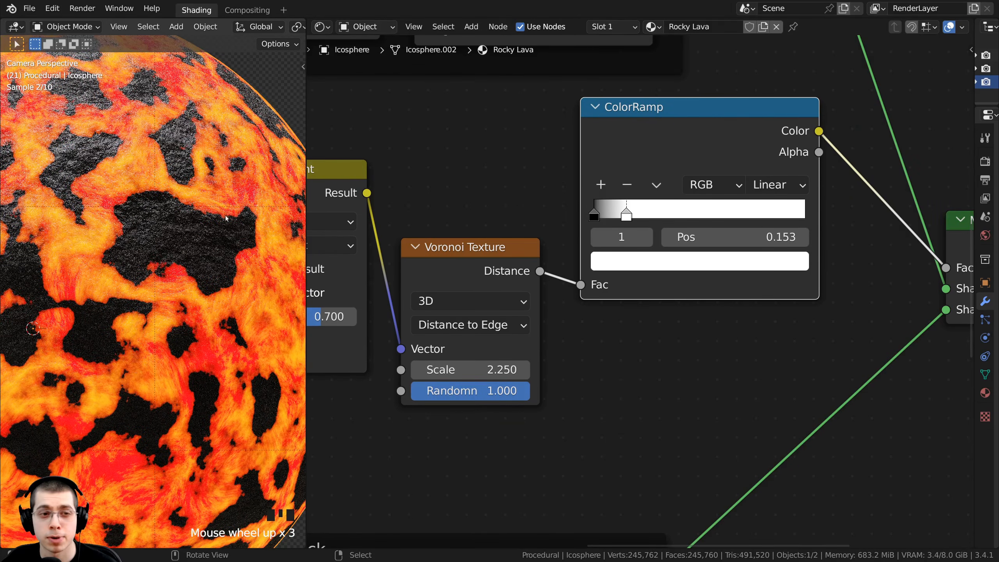
shift+middle_drag(226, 281, 233, 212)
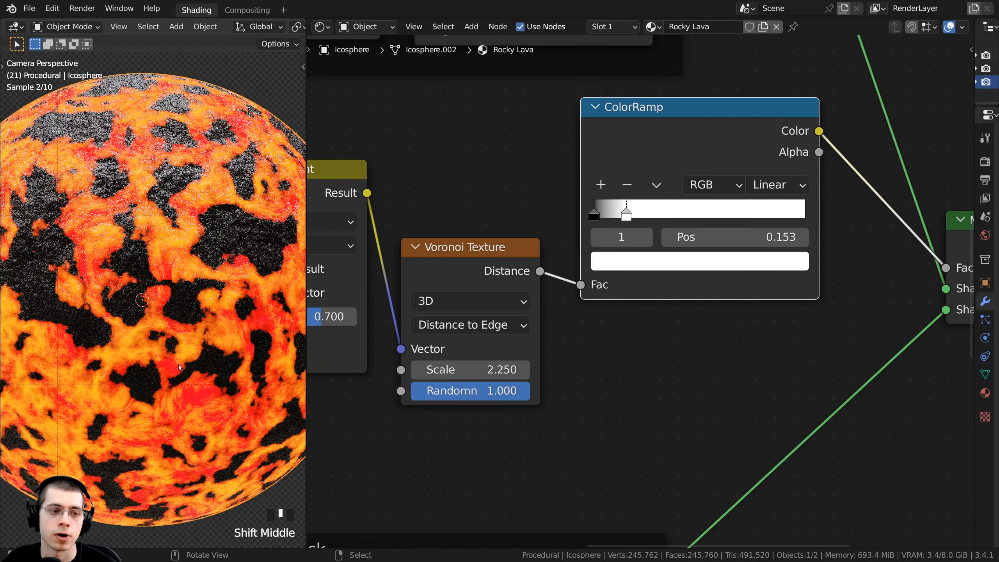
scroll(629, 213, down, 2)
drag(634, 192, 628, 191)
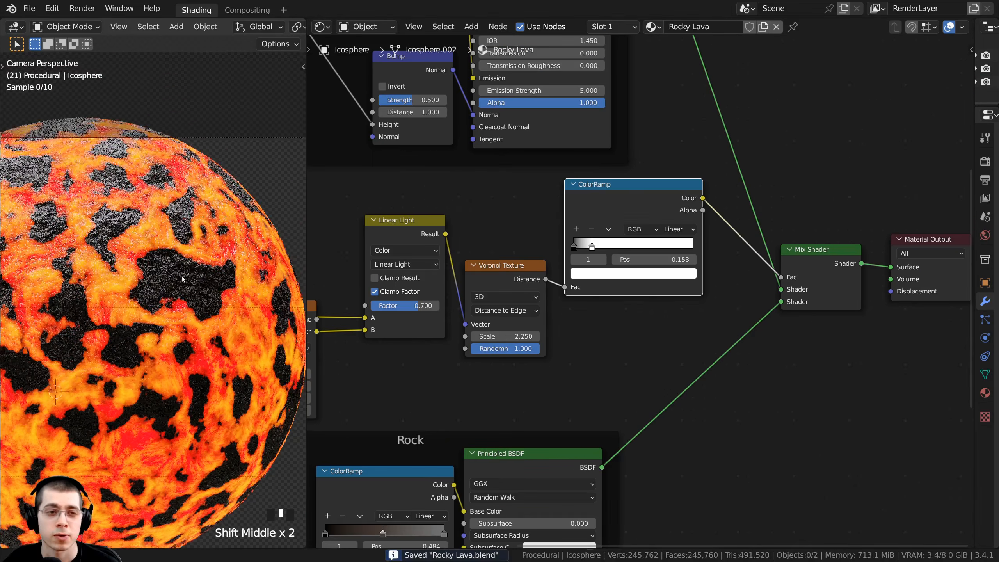
scroll(173, 178, up, 4)
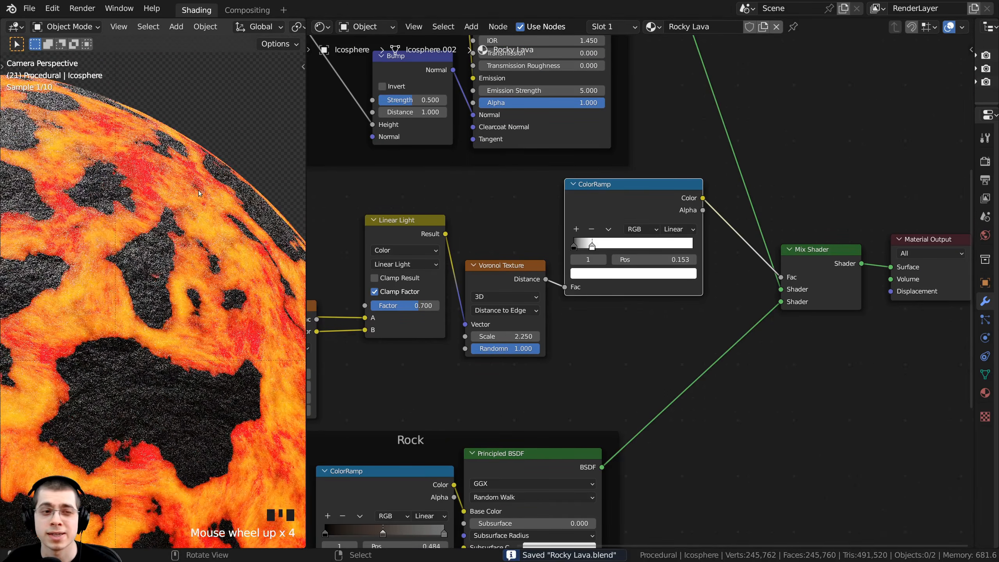
shift+middle_drag(173, 134, 149, 195)
scroll(130, 189, up, 2)
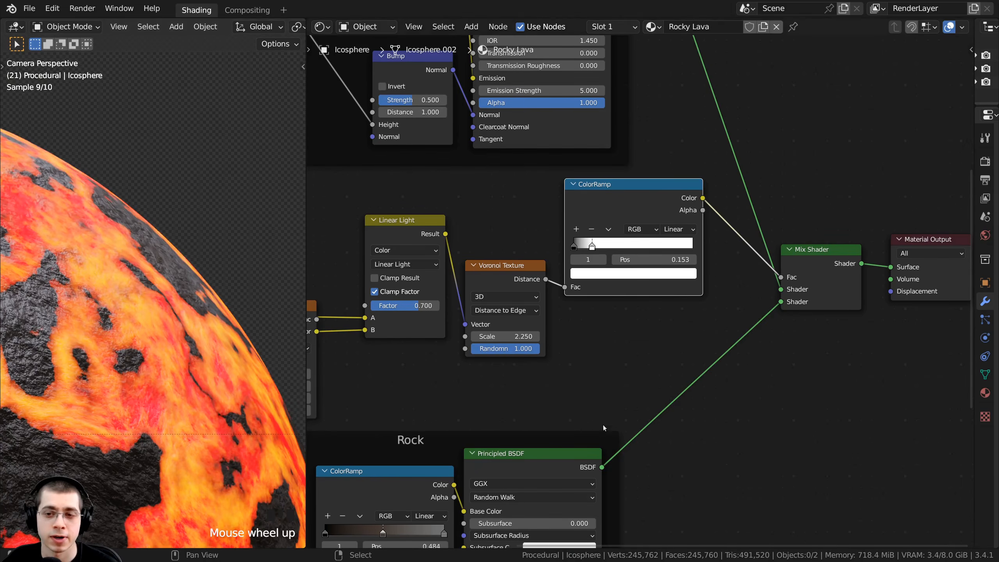
scroll(541, 310, down, 1)
Connect the Voronoi Texture's Distance output to the Material Output's Displacement input.
click(455, 242)
middle_drag(817, 253, 643, 262)
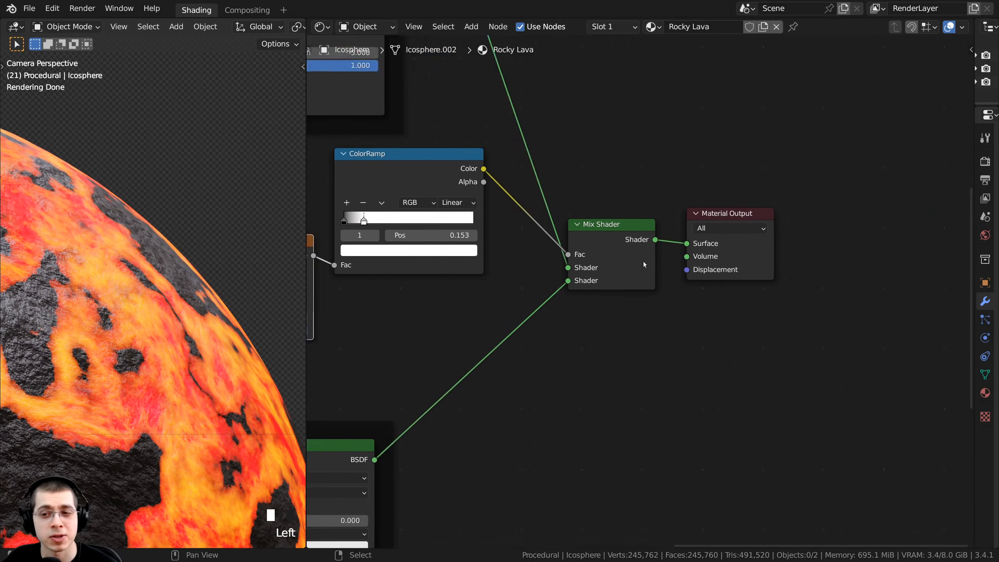
scroll(643, 263, up, 3)
click(763, 195)
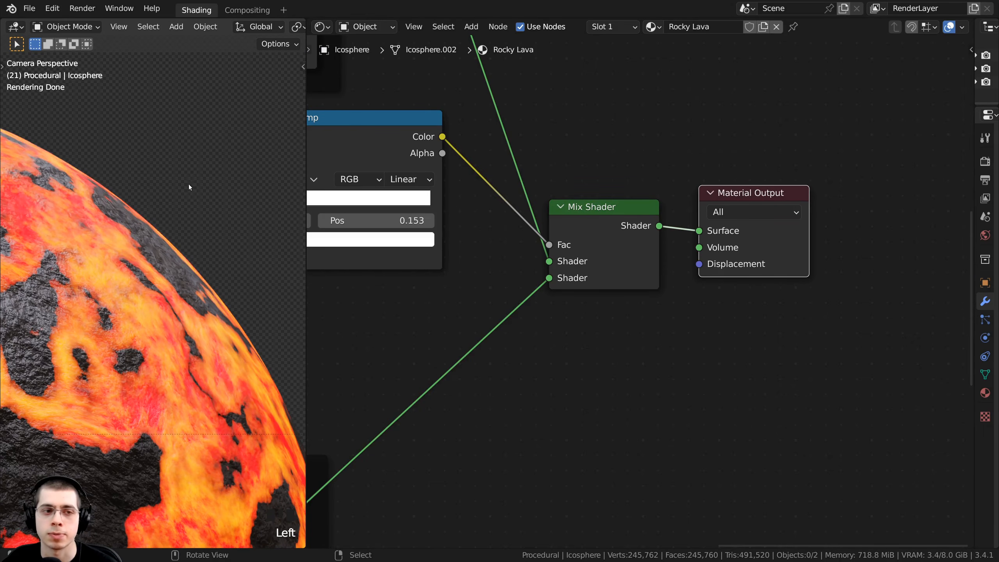
scroll(472, 316, down, 3)
middle_drag(365, 299, 586, 242)
click(475, 191)
middle_drag(479, 191, 413, 194)
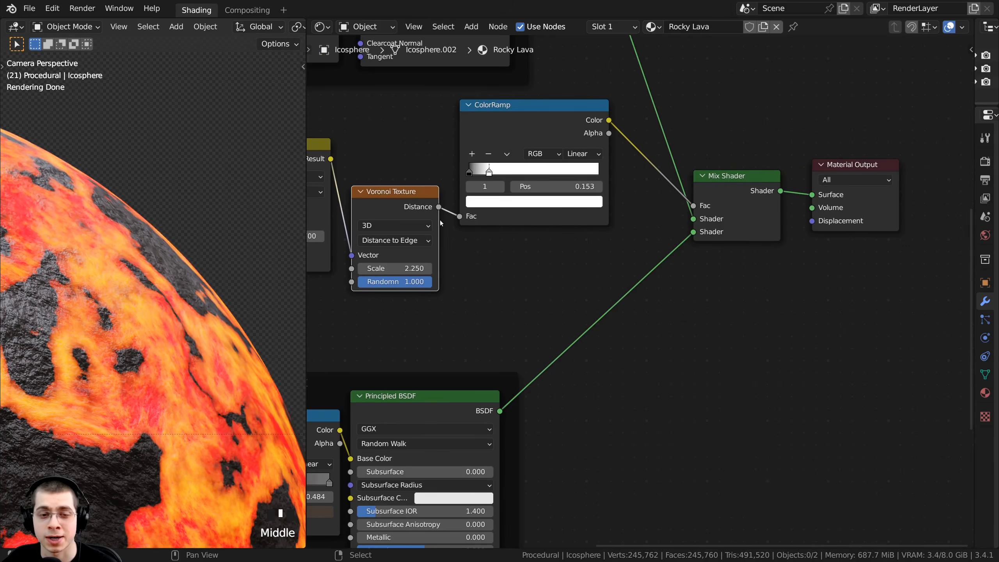
drag(439, 206, 814, 226)
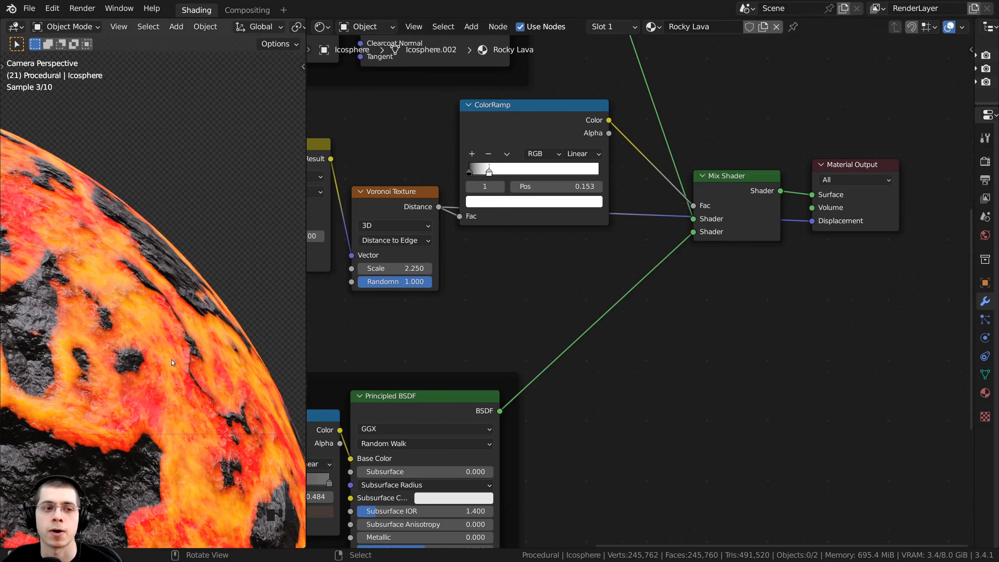
Examine the bump effect on the rock patches and along the sphere's edge up close.
scroll(140, 370, down, 3)
shift+middle_drag(139, 402, 238, 325)
scroll(194, 260, up, 2)
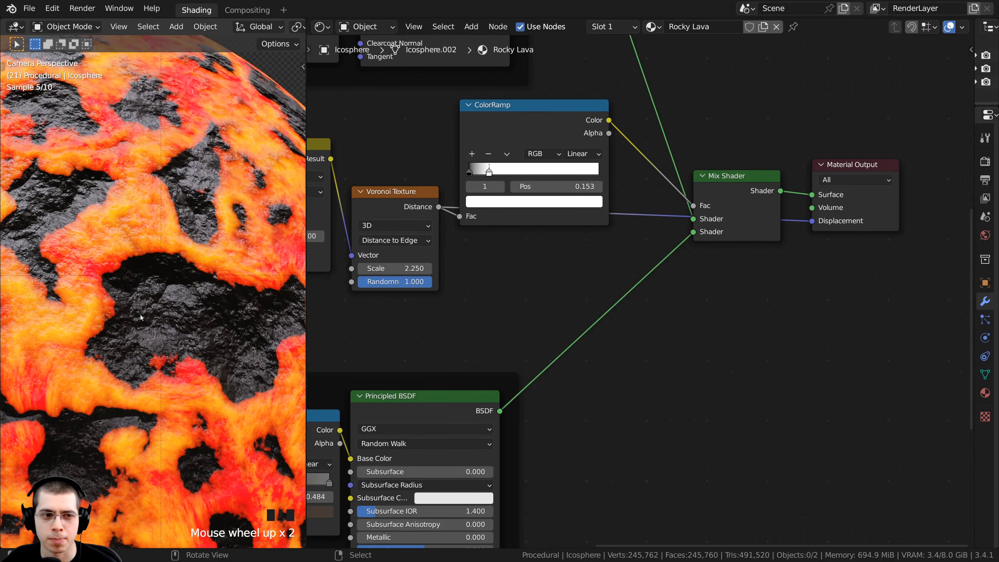
scroll(417, 315, down, 2)
middle_drag(417, 315, 425, 338)
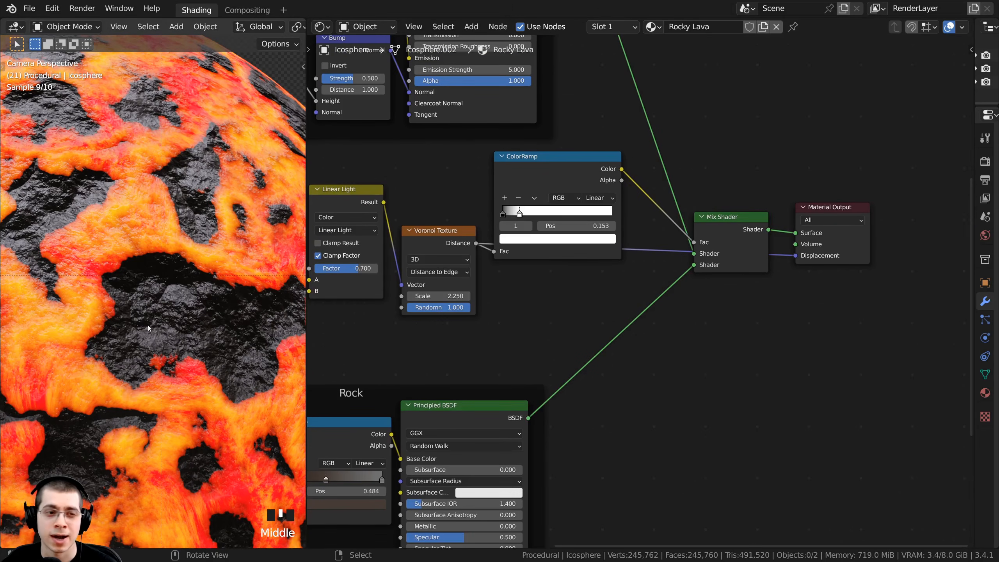
shift+middle_drag(250, 103, 98, 204)
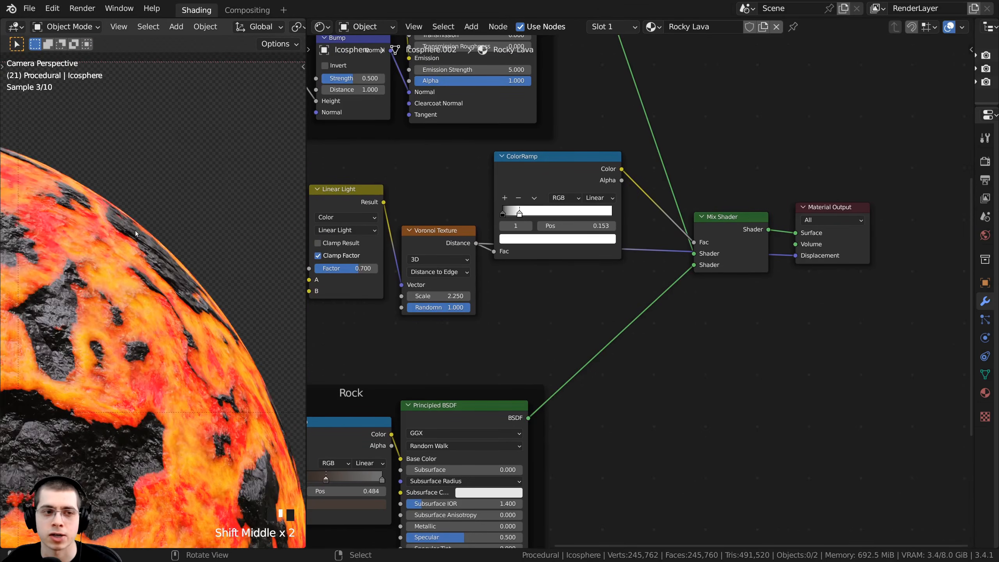
scroll(114, 191, up, 2)
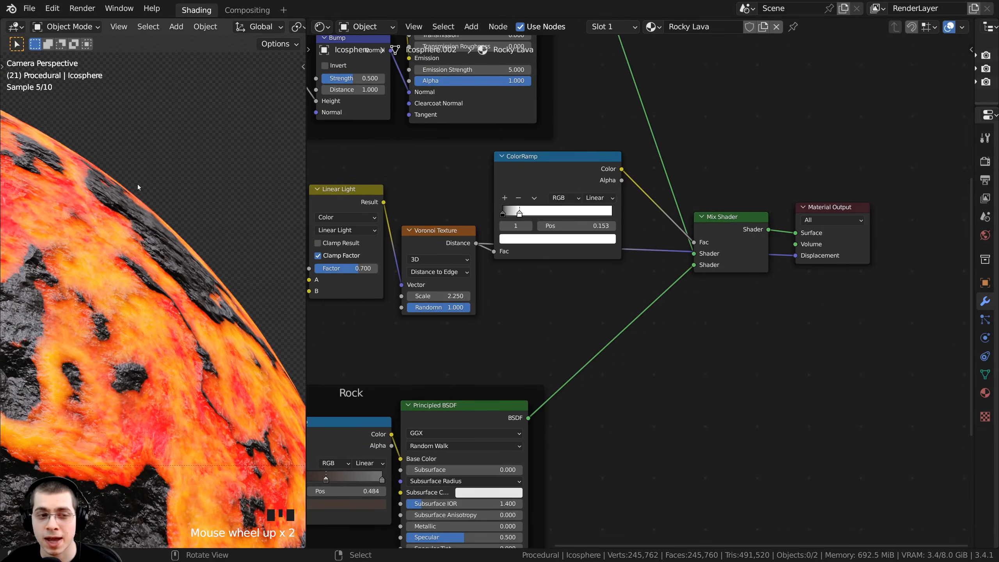
scroll(487, 217, up, 2)
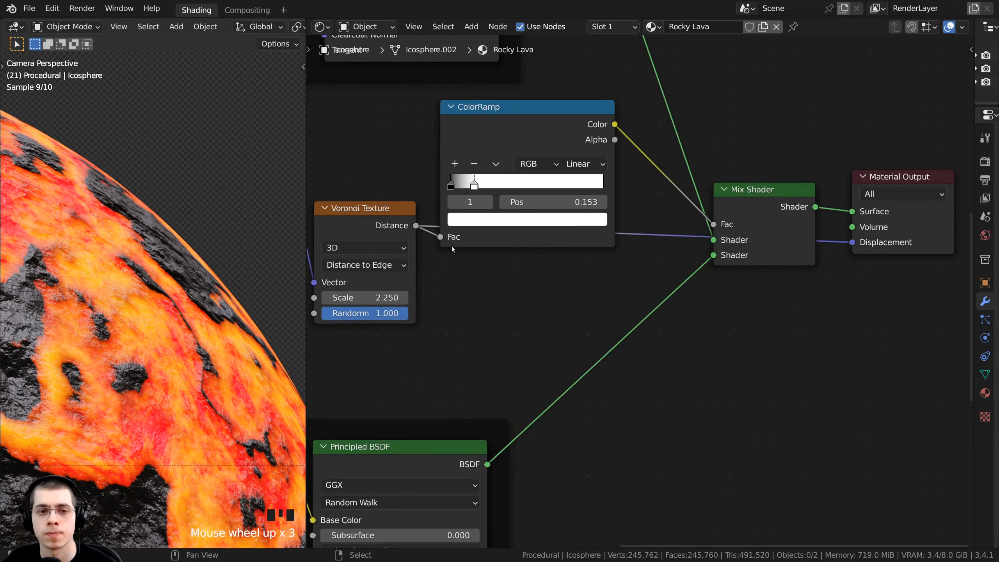
Add a Displacement node on the link between the Voronoi Texture and the Material Output, placed below the Mix Shader.
drag(502, 208, 489, 232)
scroll(731, 250, down, 1)
middle_drag(731, 250, 646, 284)
click(818, 250)
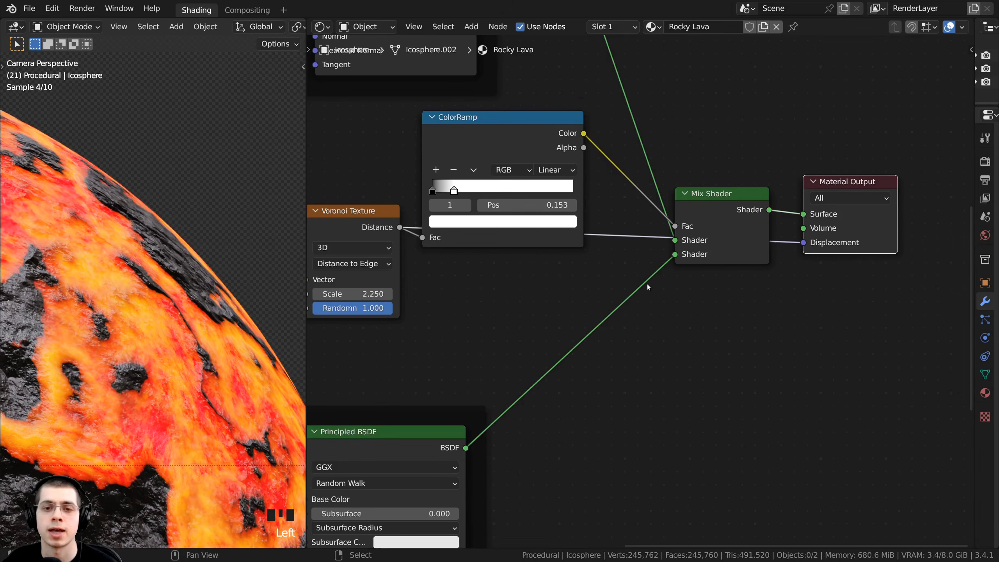
key(shift+a)
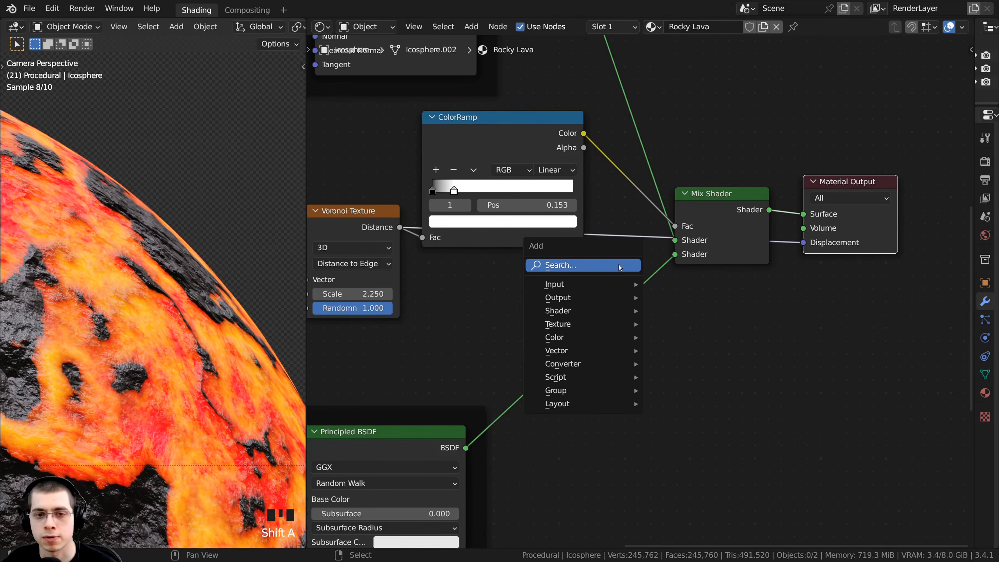
click(619, 264)
text(dis)
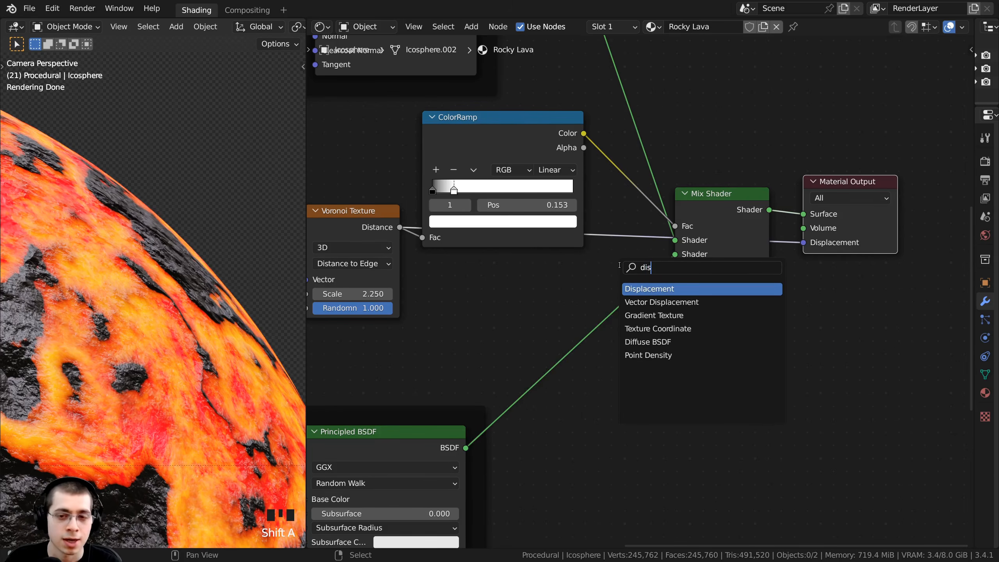
click(641, 290)
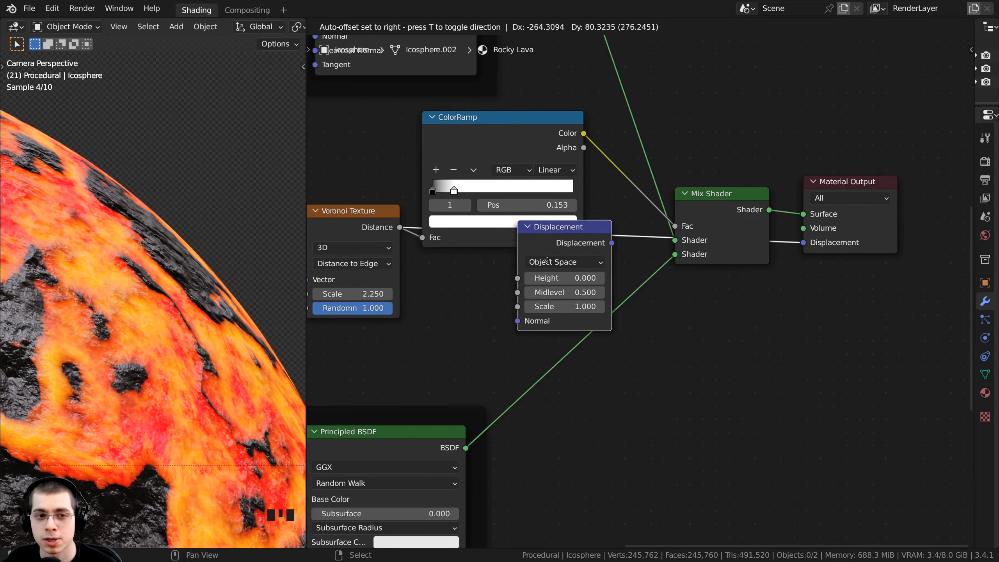
click(584, 265)
drag(598, 251, 722, 305)
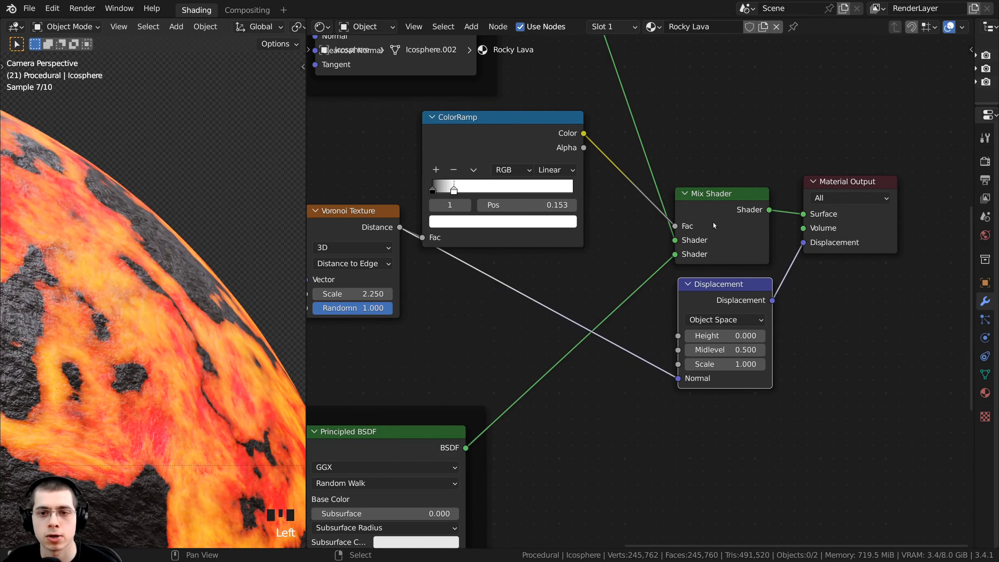
Move the Voronoi Distance link from the Displacement node's Normal input to its Height input and nudge the node slightly sideways.
middle_drag(697, 310, 696, 283)
drag(342, 184, 344, 207)
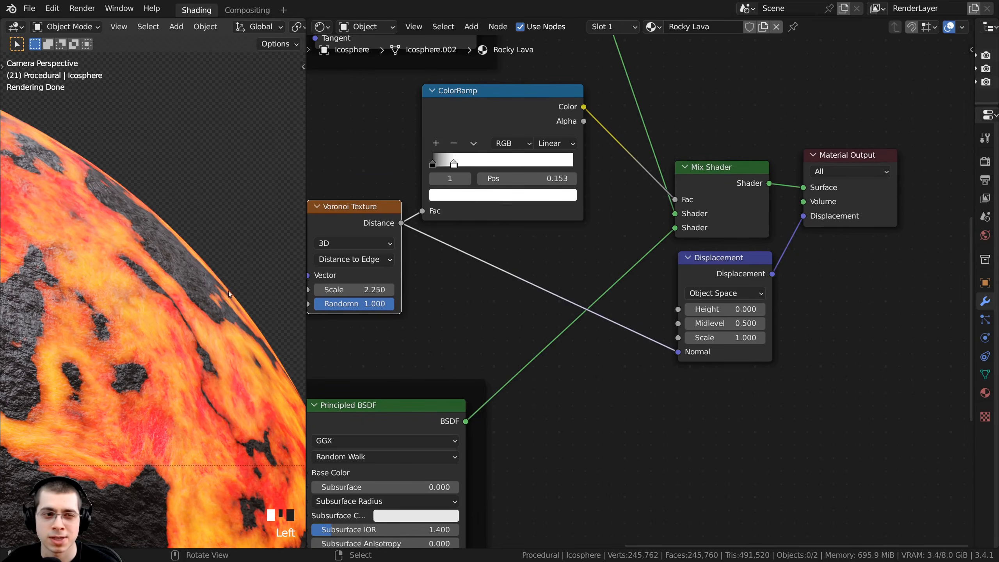
middle_drag(402, 212, 423, 210)
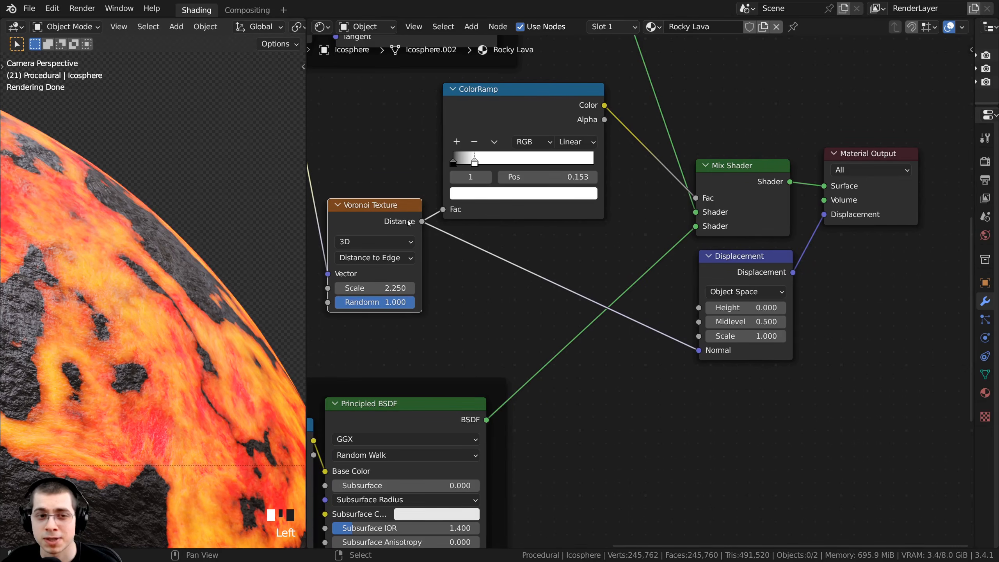
drag(698, 350, 698, 308)
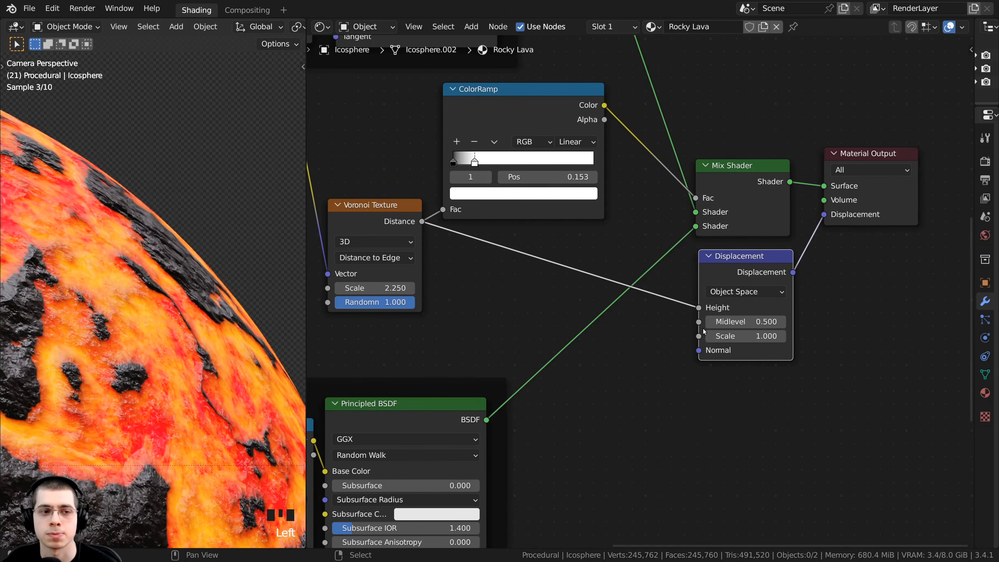
drag(727, 269, 725, 268)
middle_drag(725, 273, 674, 292)
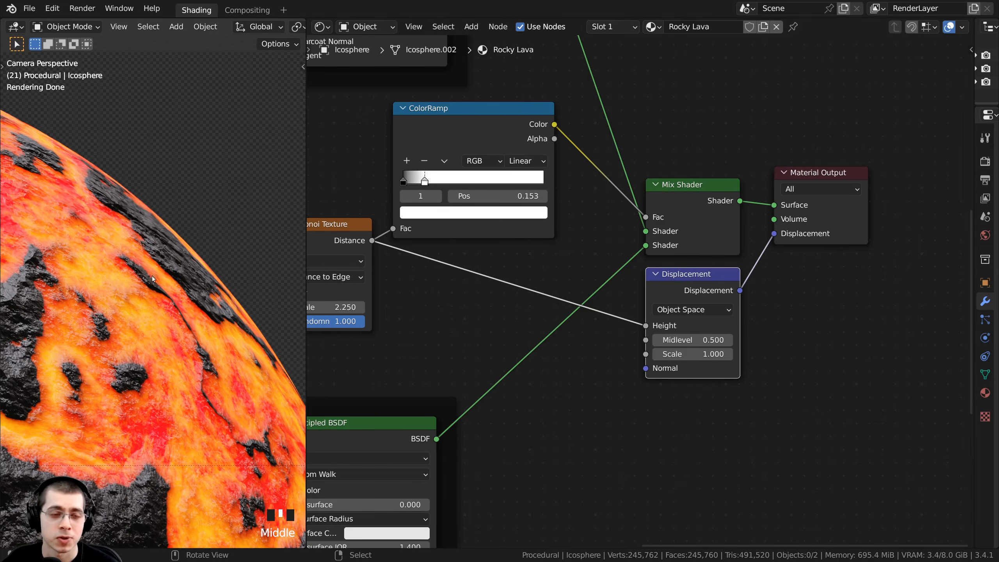
drag(702, 286, 663, 283)
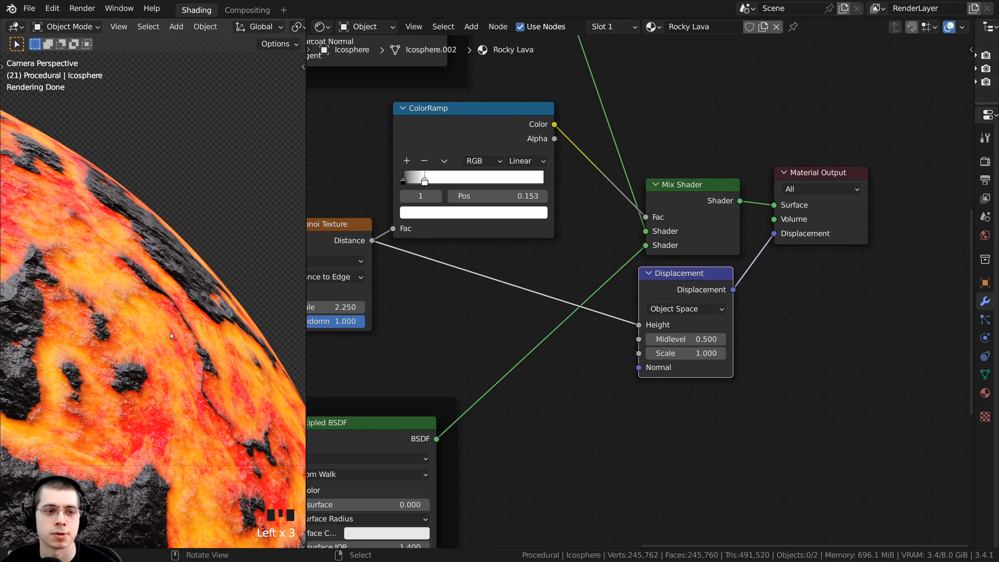
shift+middle_drag(172, 336, 176, 278)
scroll(176, 278, up, 3)
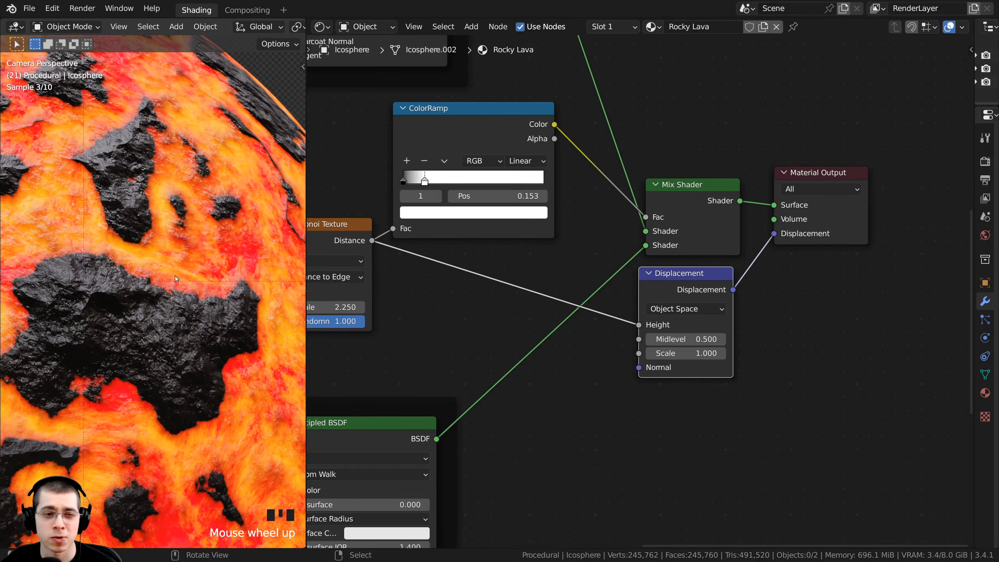
shift+middle_drag(128, 401, 154, 225)
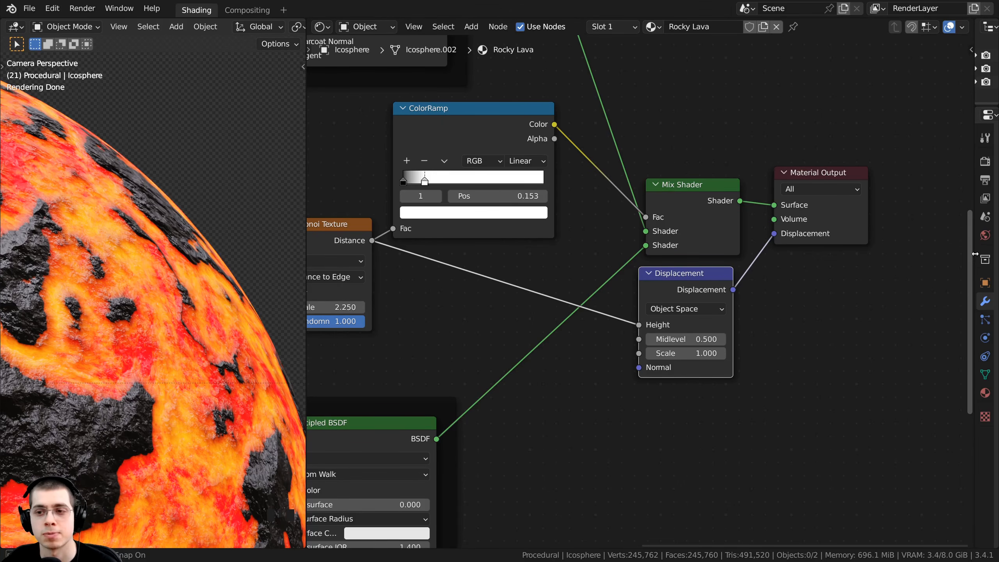
Set the Rocky Lava material's surface displacement method to Displacement and Bump.
drag(974, 253, 787, 254)
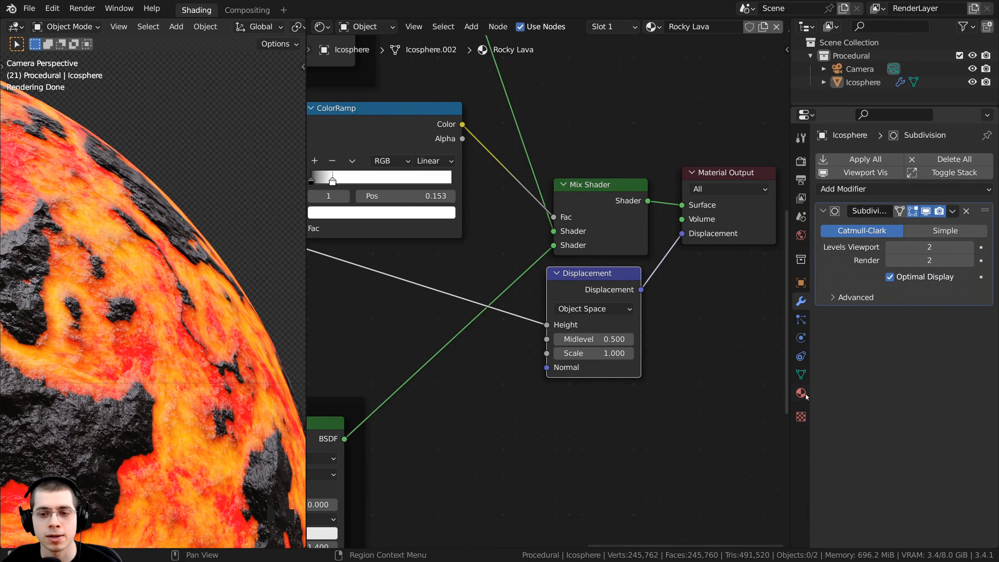
click(801, 392)
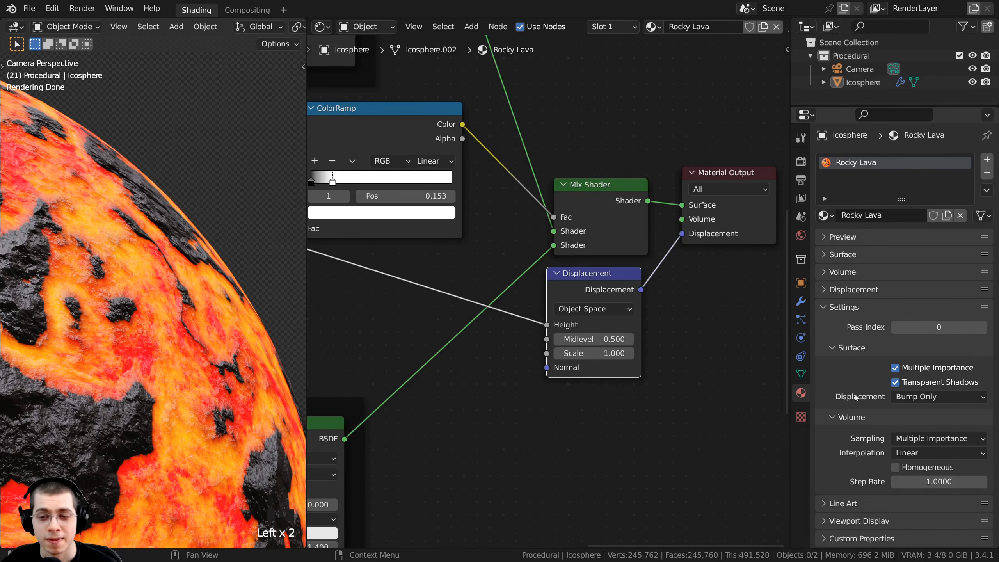
click(940, 397)
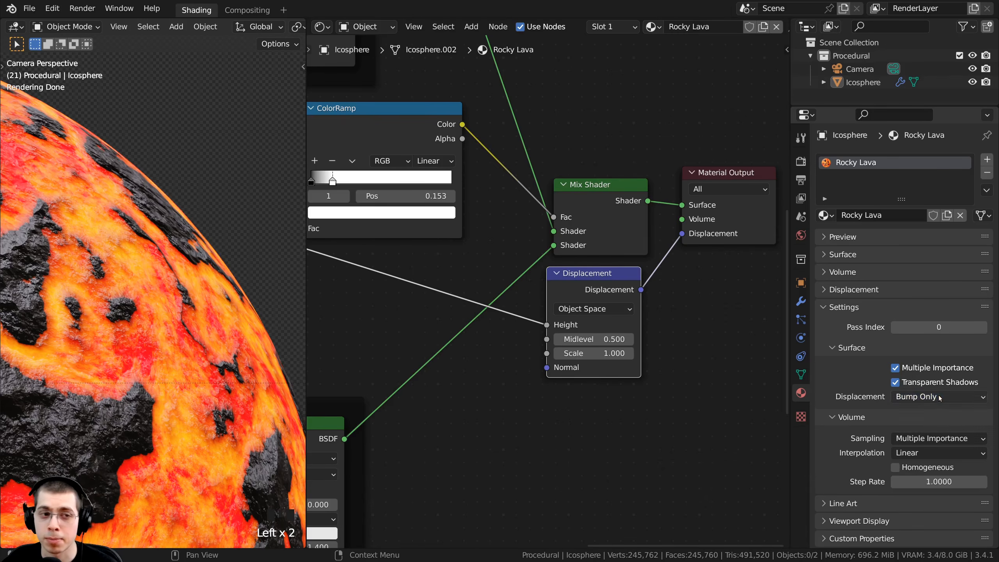
shift+middle_drag(300, 332, 196, 307)
scroll(172, 291, down, 4)
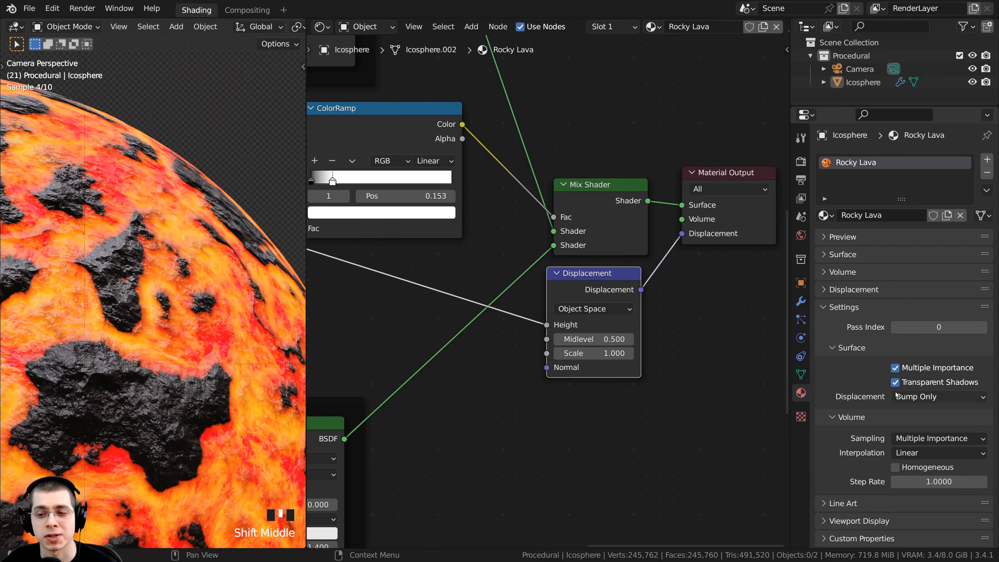
click(917, 398)
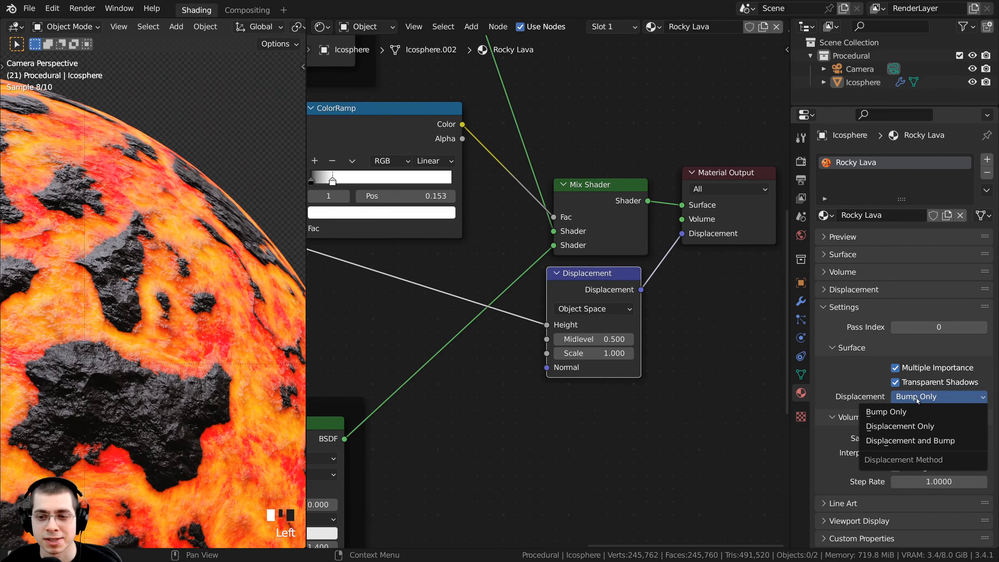
click(932, 441)
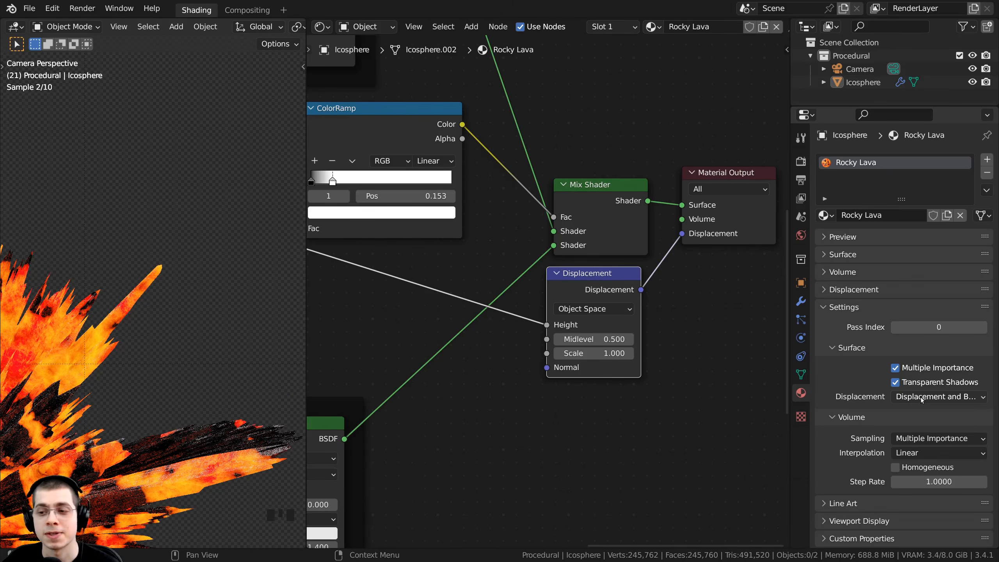
scroll(222, 390, down, 2)
shift+middle_drag(214, 393, 297, 323)
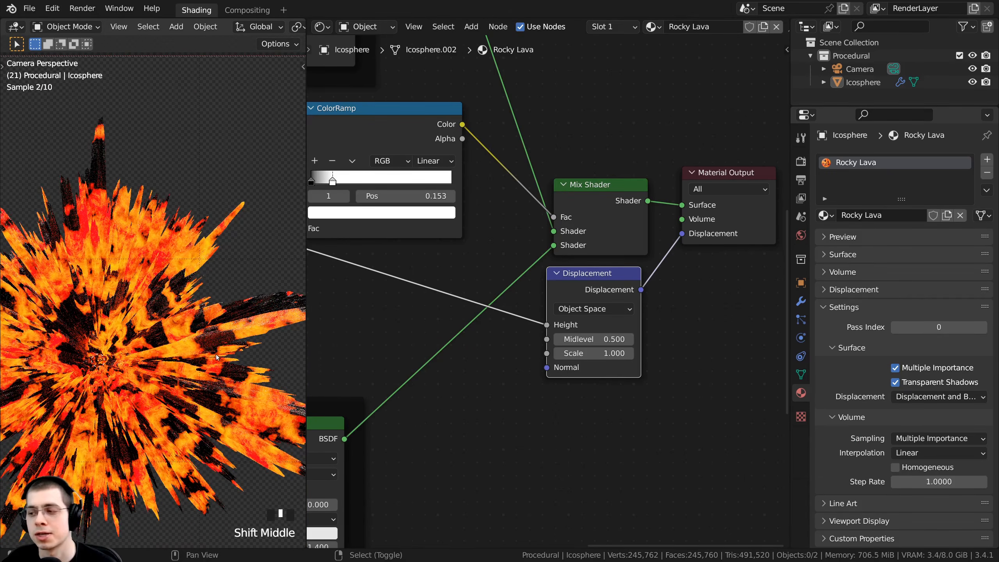
shift+middle_drag(219, 368, 188, 297)
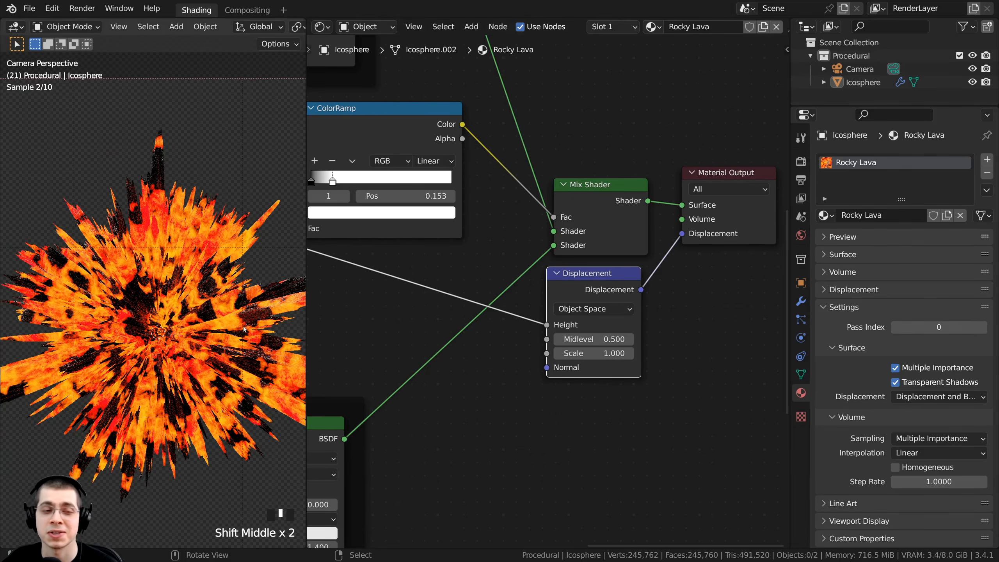
Reduce the Displacement node's Scale to 0.120 and bring the whole sphere into view.
scroll(548, 291, up, 3)
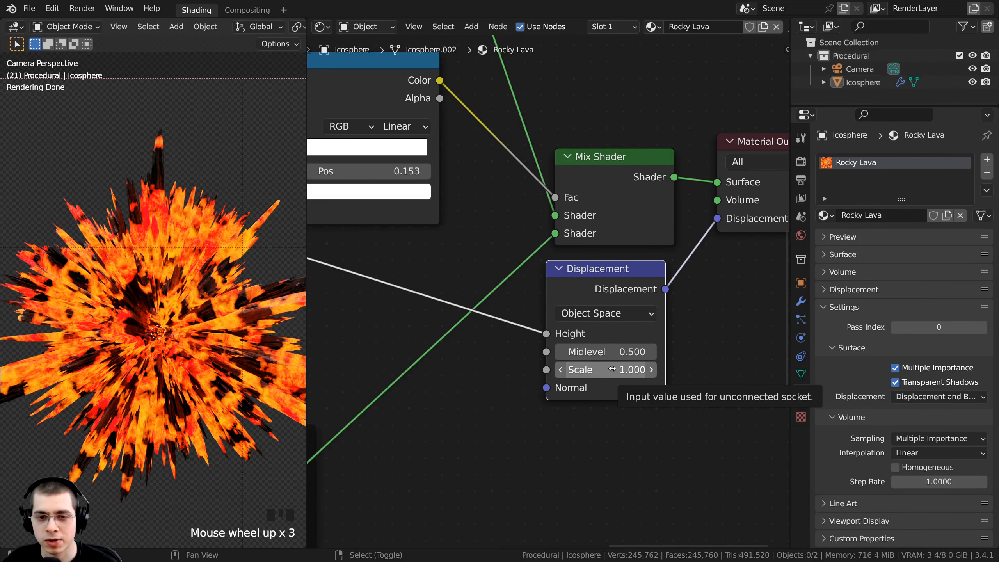
shift+drag(622, 369, 578, 369)
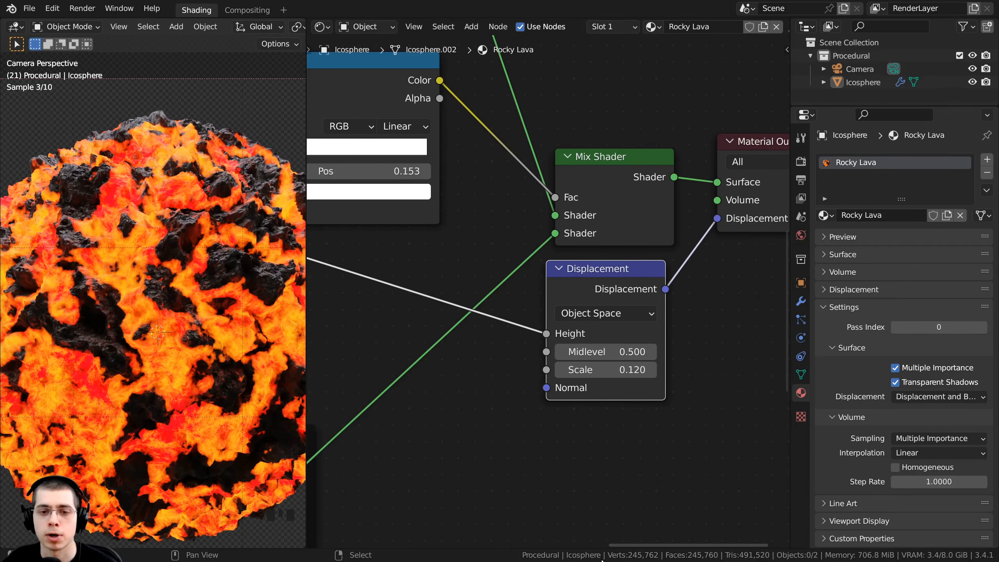
scroll(196, 234, down, 2)
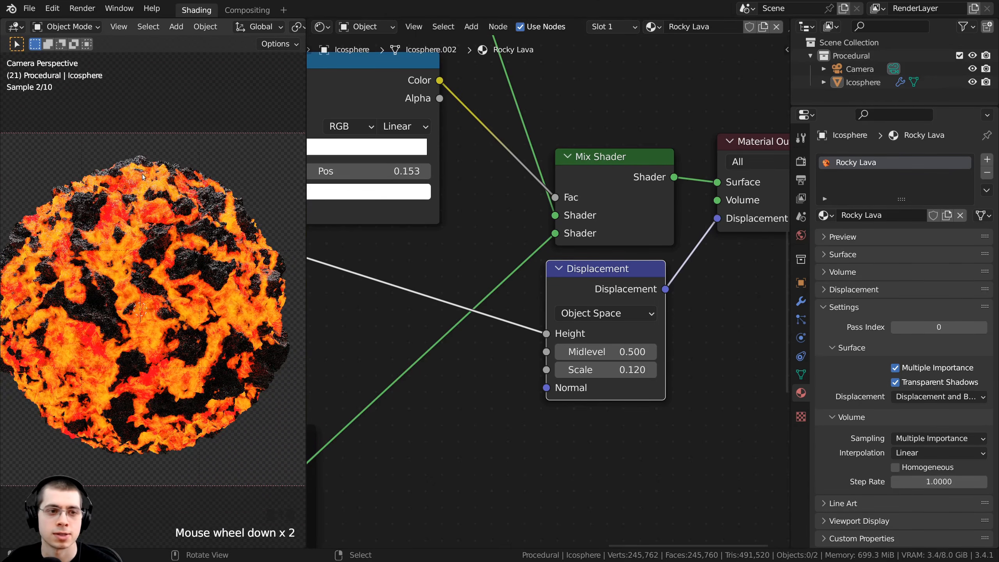
Set the Displacement node's Scale to 0.04.
click(593, 369)
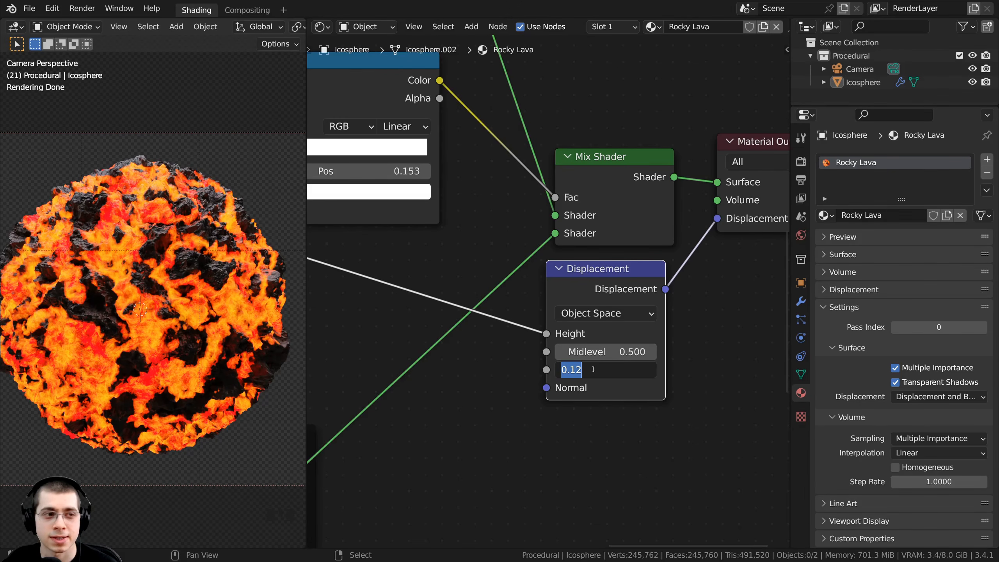
text(.)
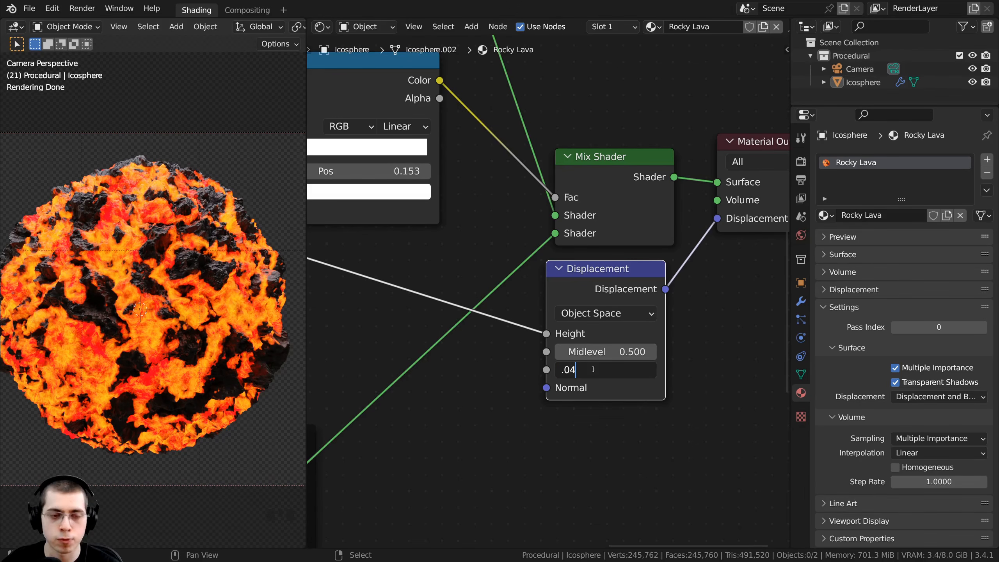
text(04)
key(Return)
scroll(620, 374, up, 1)
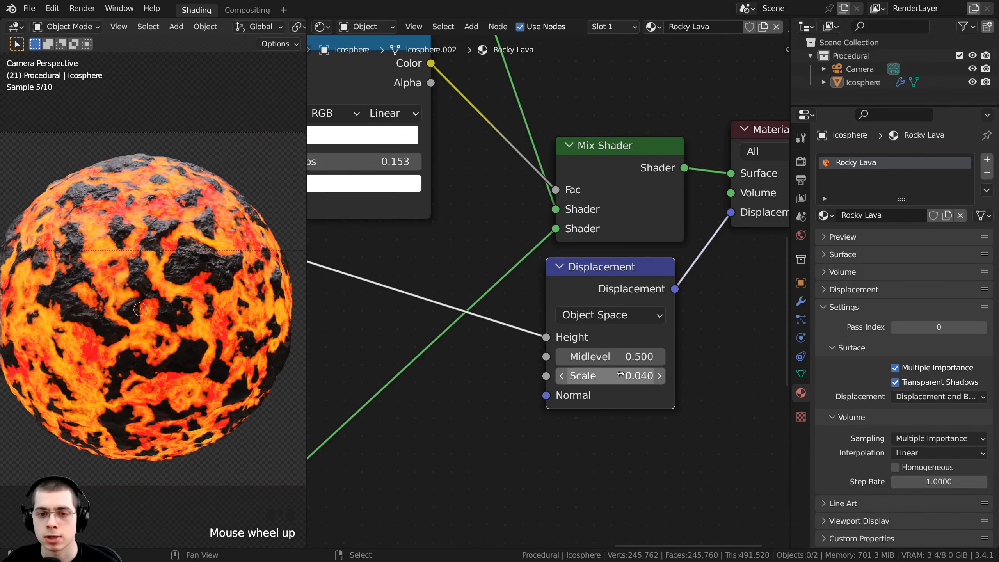
click(608, 376)
click(585, 299)
drag(585, 299, 588, 299)
Examine the displaced lava and rock surface up close along the sphere's upper edge.
middle_drag(588, 300, 591, 298)
shift+middle_drag(51, 239, 158, 231)
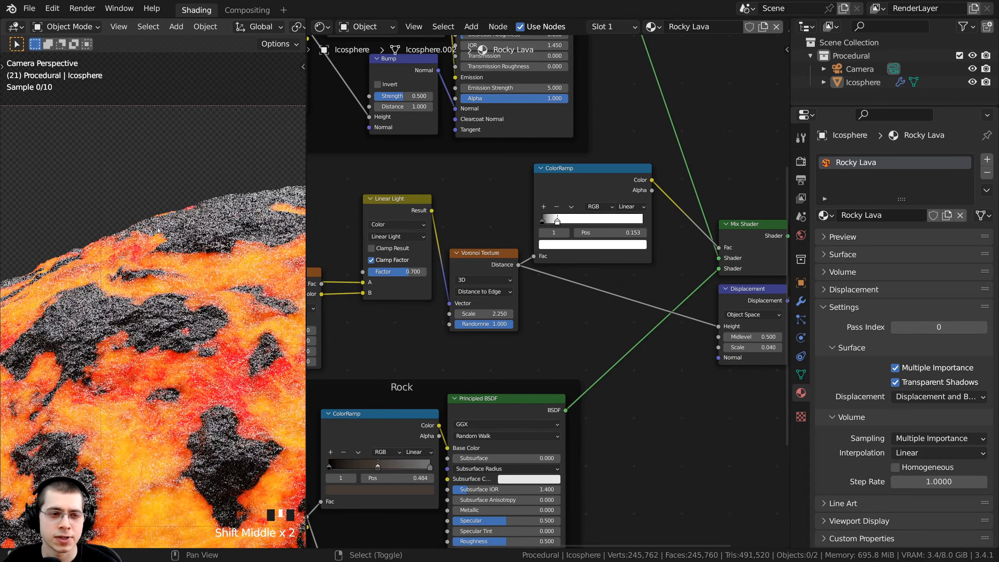
scroll(213, 181, up, 2)
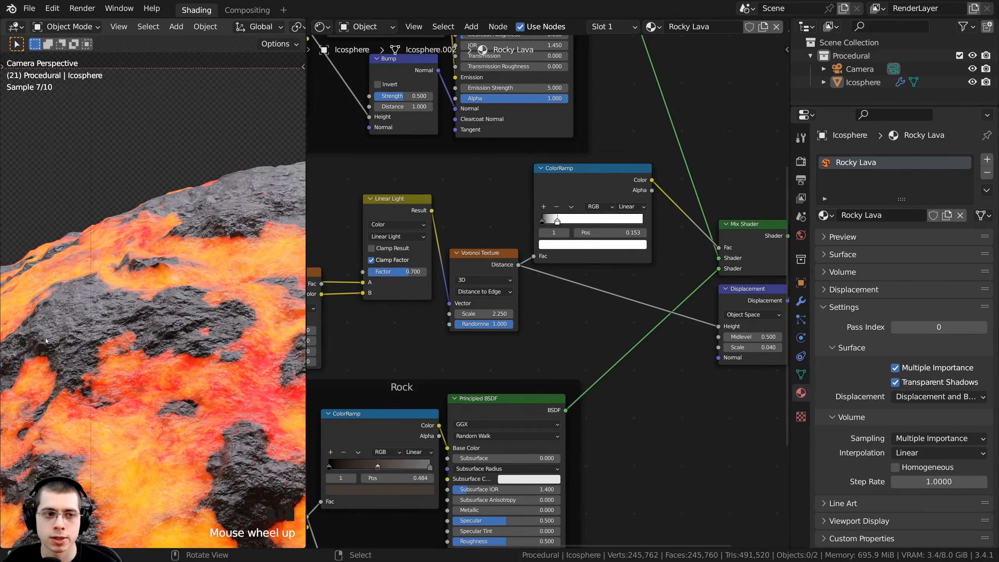
scroll(46, 341, down, 3)
scroll(150, 231, up, 2)
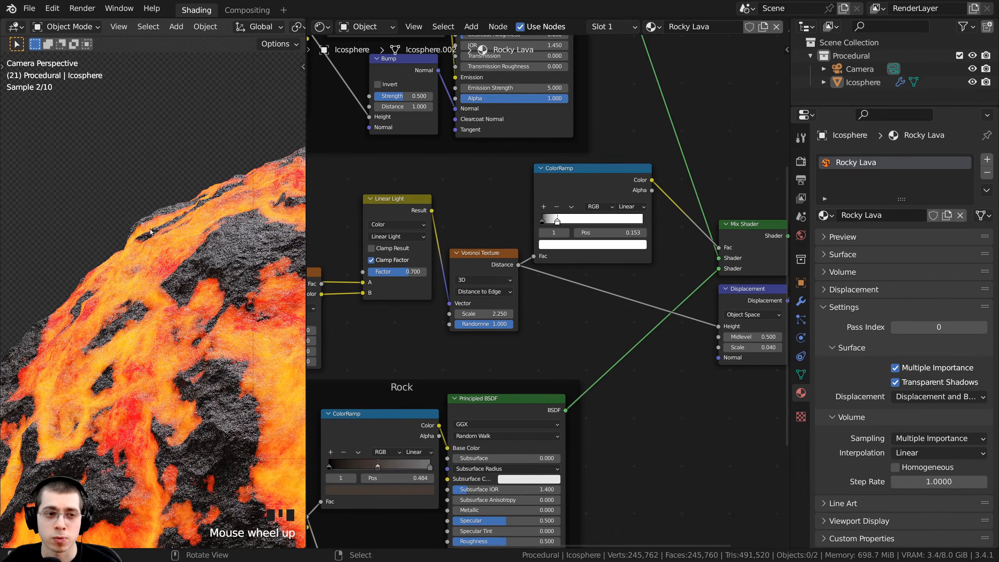
shift+middle_drag(151, 231, 185, 236)
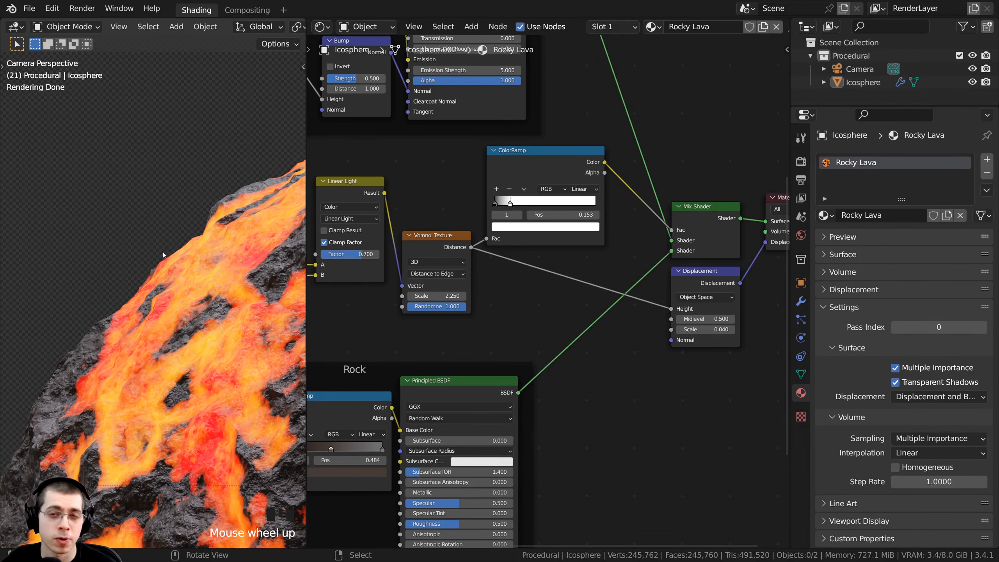
scroll(465, 254, up, 2)
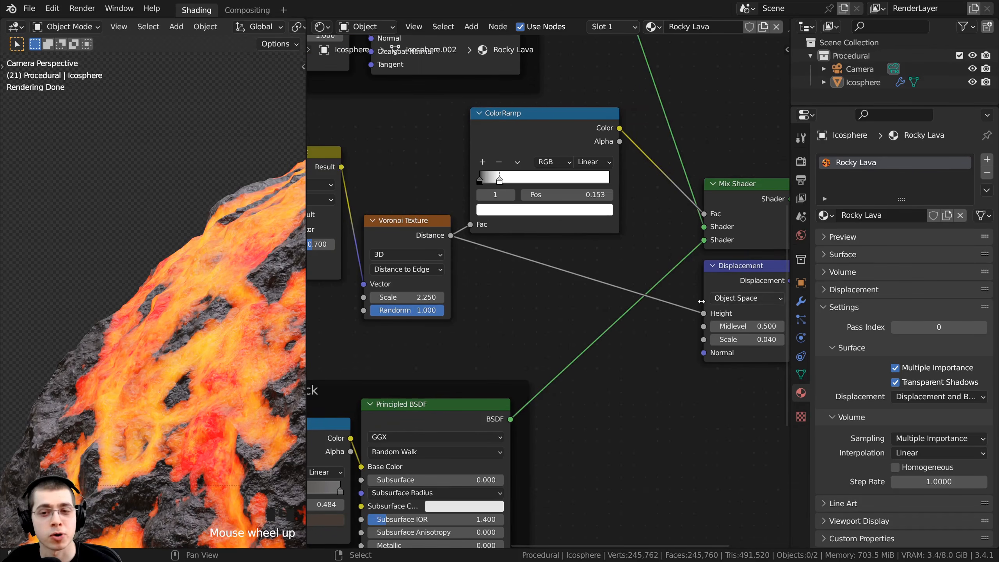
Try driving the Displacement node's Height from the ColorRamp's Color output and inspect the sphere's edge up close.
click(525, 127)
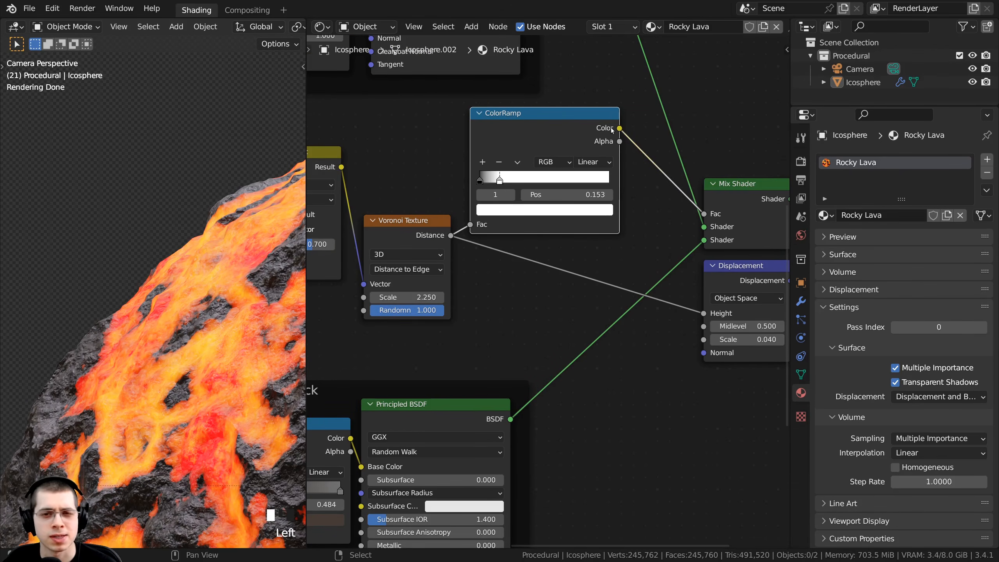
drag(620, 129, 705, 313)
scroll(204, 283, down, 4)
shift+middle_drag(201, 283, 158, 273)
scroll(120, 251, up, 4)
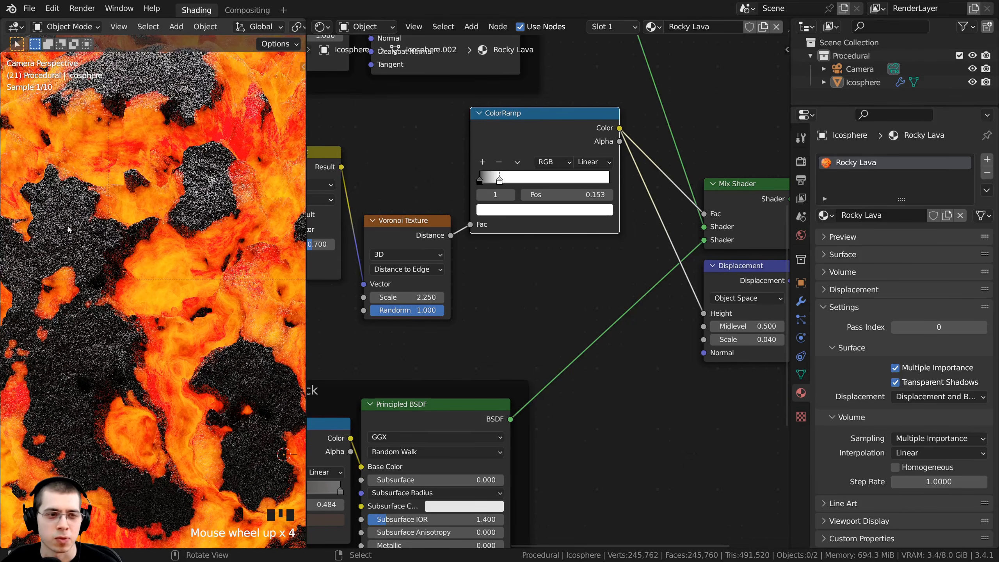
shift+middle_drag(120, 200, 185, 254)
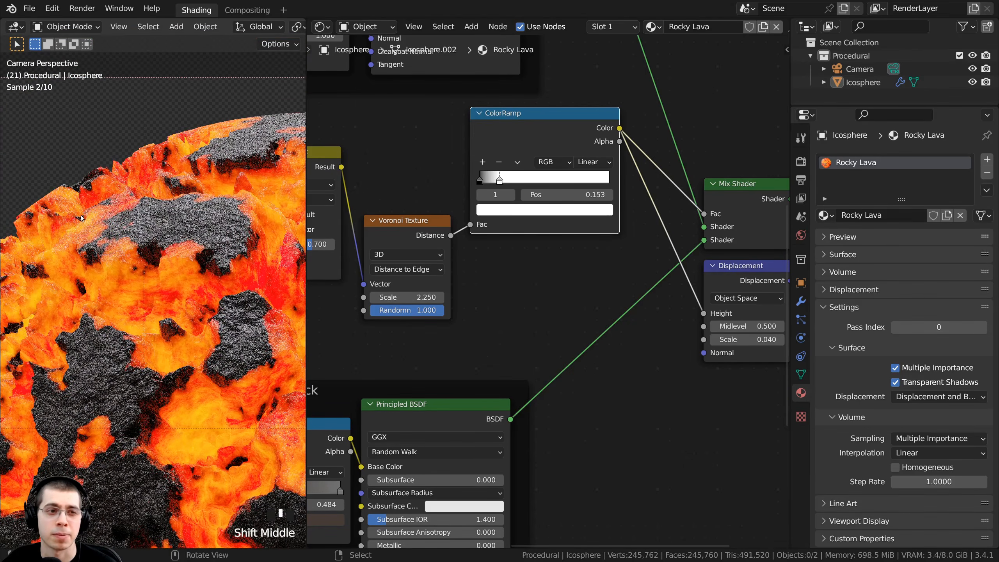
shift+scroll(188, 254, up, 1)
scroll(175, 193, up, 2)
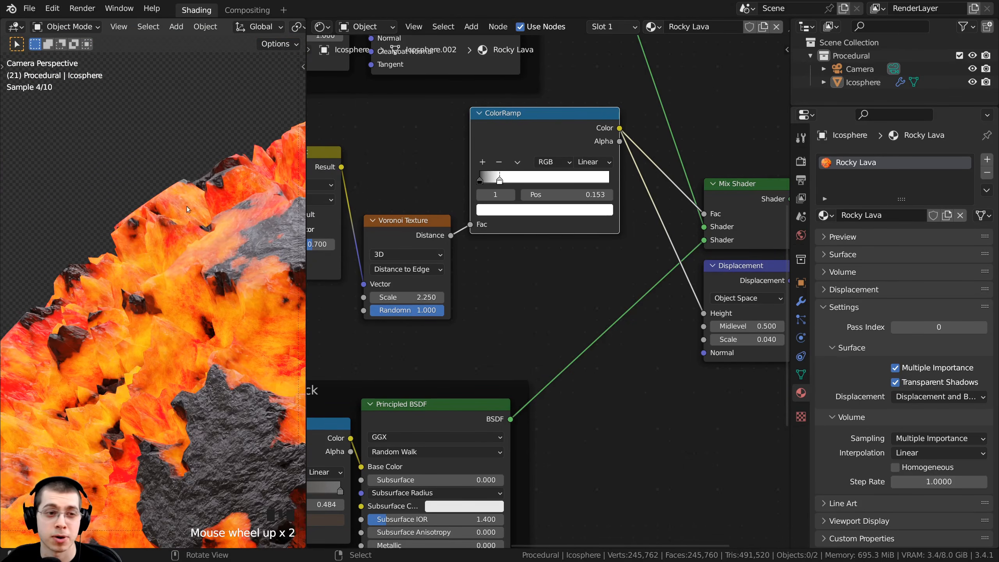
Reconnect the Voronoi Texture's Distance output to the Displacement node's Height input.
middle_drag(495, 237, 477, 229)
click(419, 233)
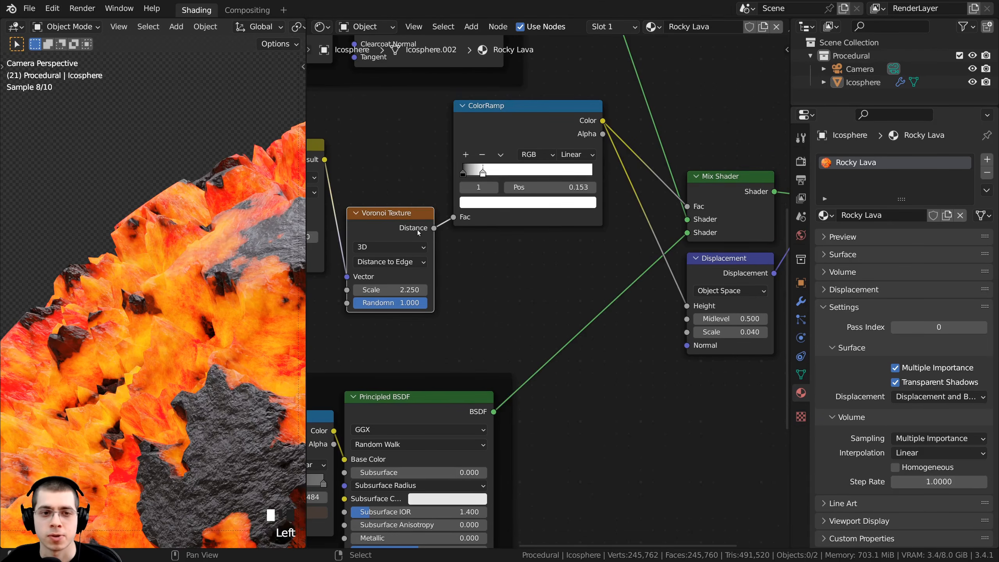
drag(433, 232, 682, 308)
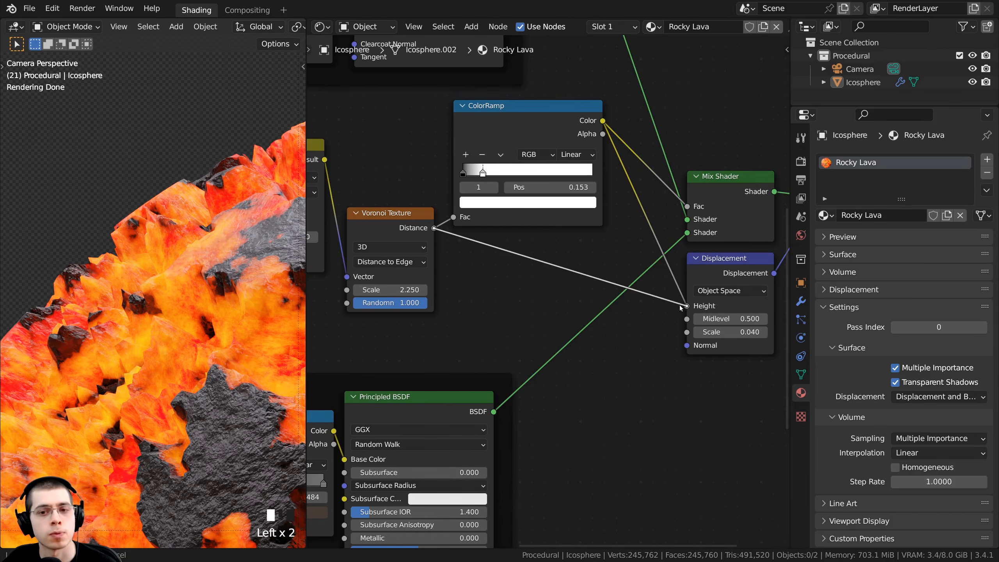
Duplicate the ColorRamp onto the link between the Voronoi Texture and the Displacement node, below the original, and reset the copy to its default gradient.
drag(511, 127, 515, 125)
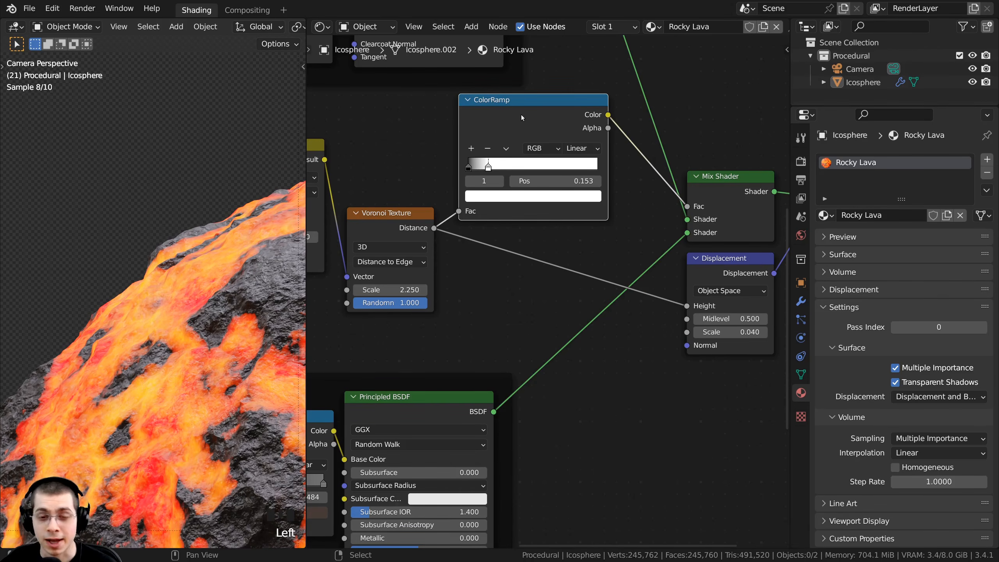
key(shift+d)
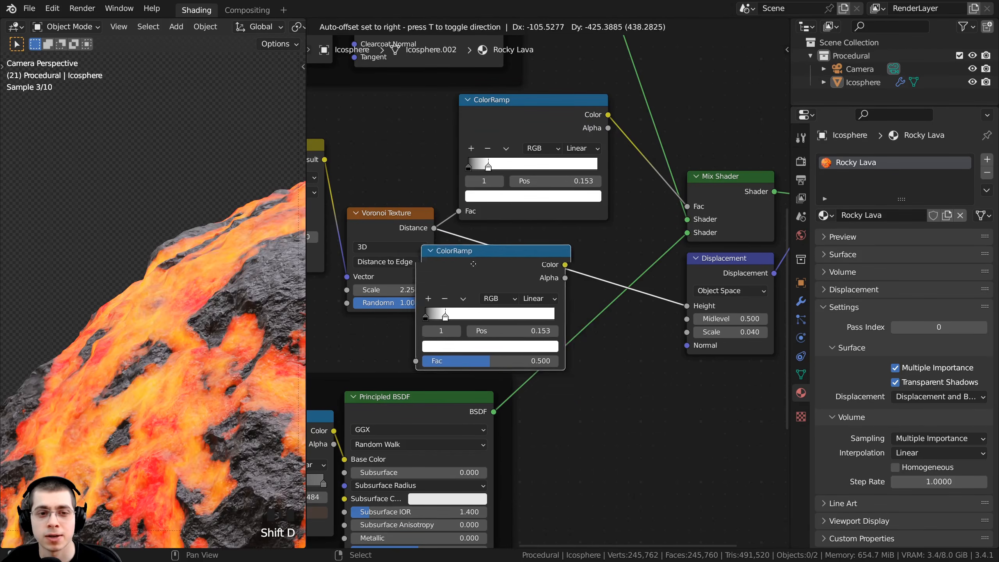
click(525, 256)
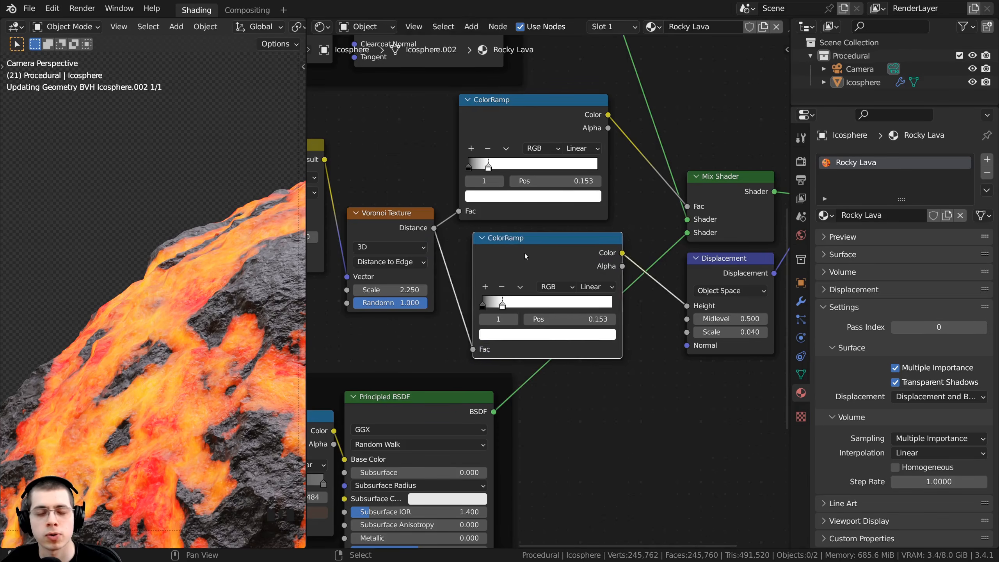
drag(525, 256, 505, 249)
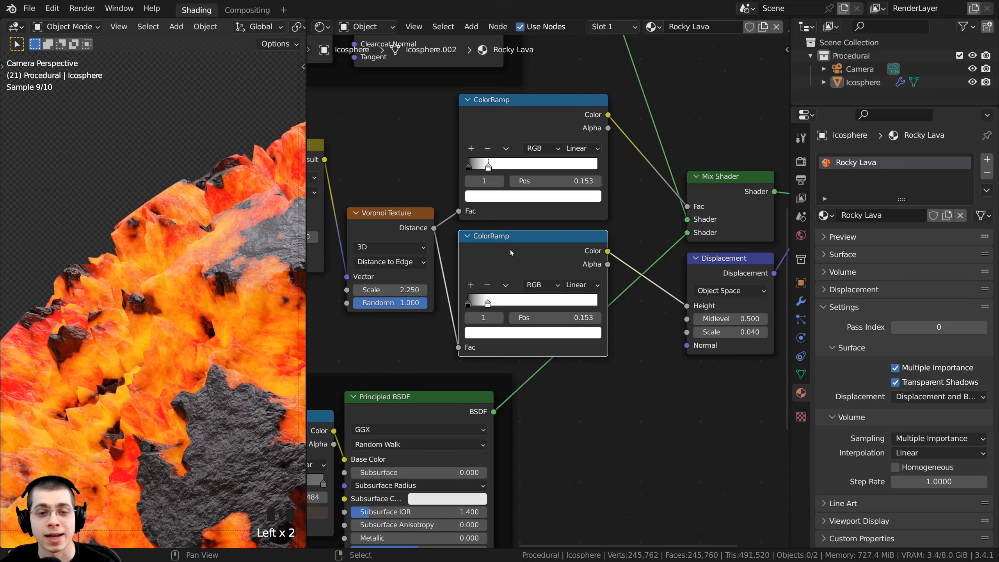
key(BackSpace)
shift+middle_drag(222, 299, 218, 221)
scroll(459, 315, up, 1)
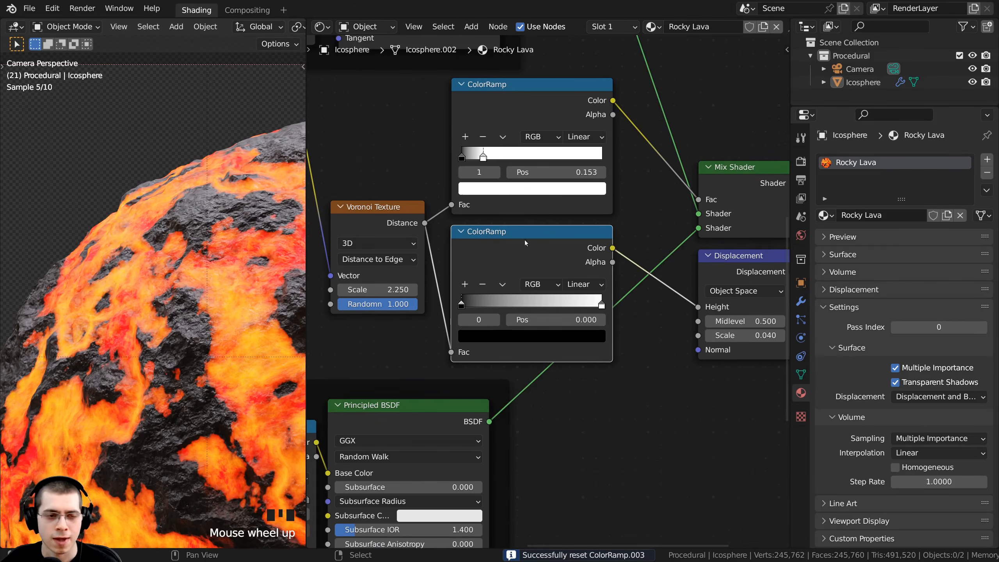
Preview the lower ColorRamp on the sphere and move its white stop to about 0.435.
ctrl+shift+click(549, 251)
shift+middle_drag(267, 347, 240, 330)
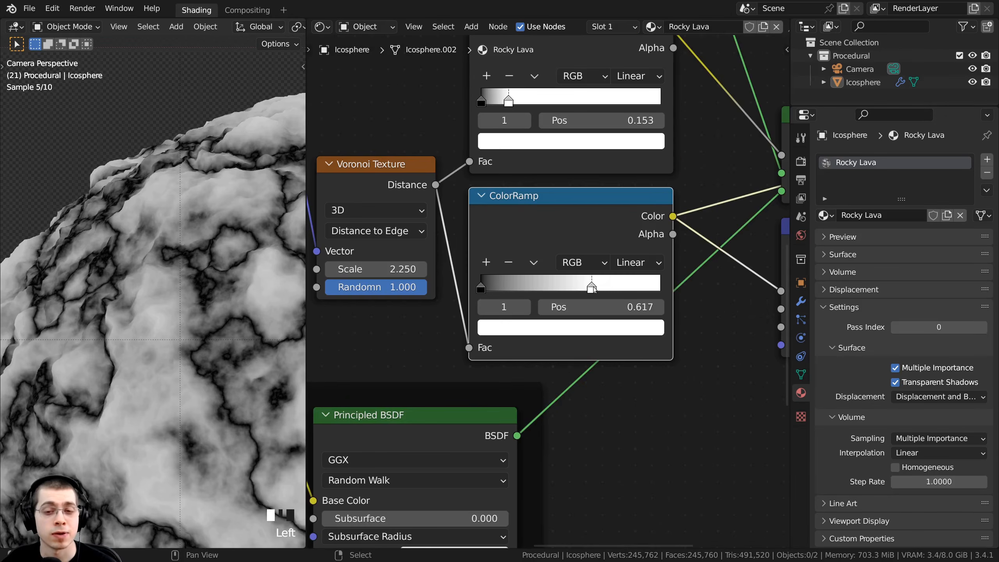
drag(589, 288, 575, 288)
scroll(260, 299, down, 1)
shift+middle_drag(259, 299, 212, 306)
drag(580, 288, 559, 287)
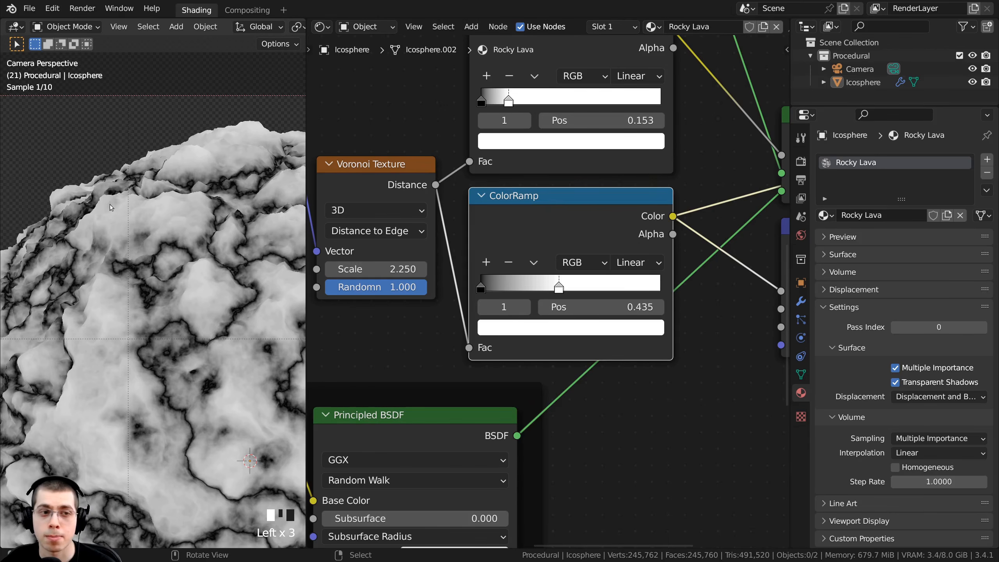
scroll(469, 282, up, 1)
Move the lower ColorRamp's black stop to about 0.104 and its white stop to about 0.376.
click(476, 287)
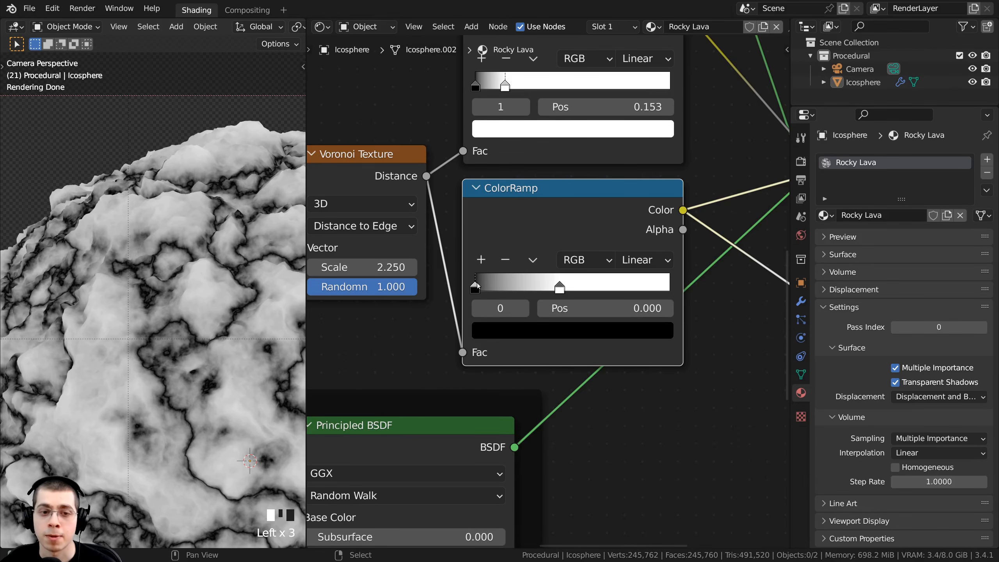
drag(477, 286, 496, 289)
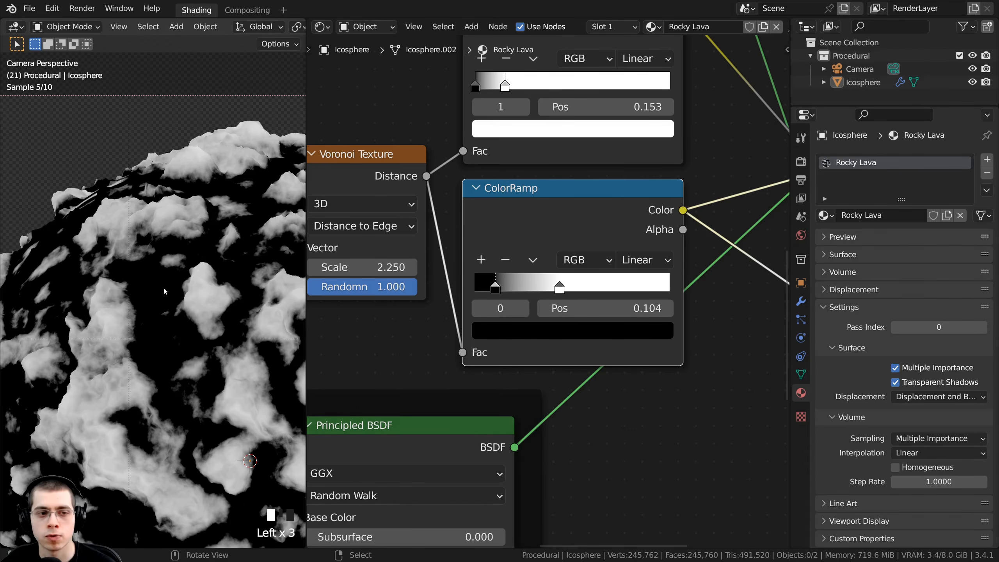
drag(558, 288, 548, 287)
scroll(549, 293, up, 3)
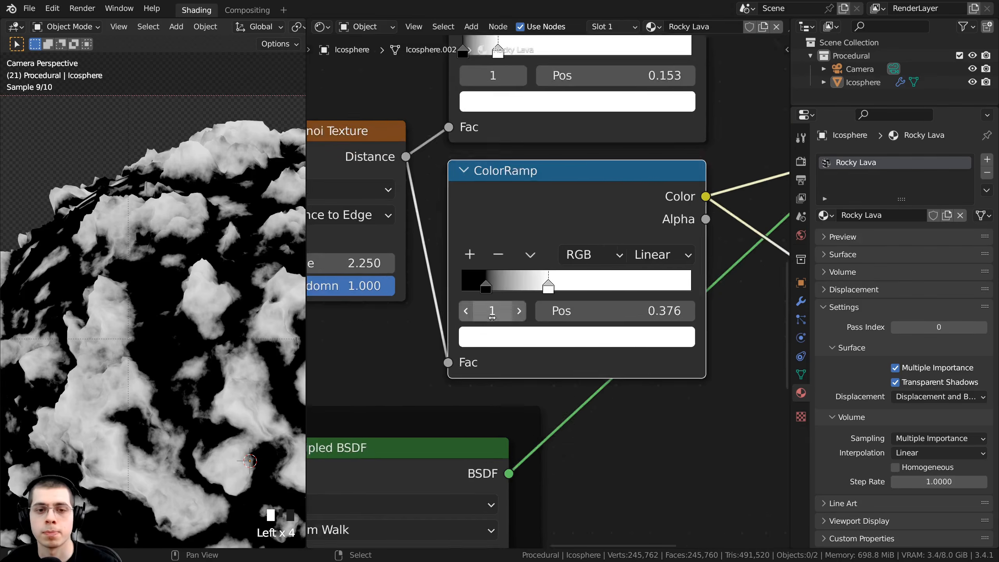
Refine the lower ColorRamp by moving the white stop to about 0.580 and the black stop to about 0.088.
drag(554, 282, 580, 282)
scroll(204, 299, down, 2)
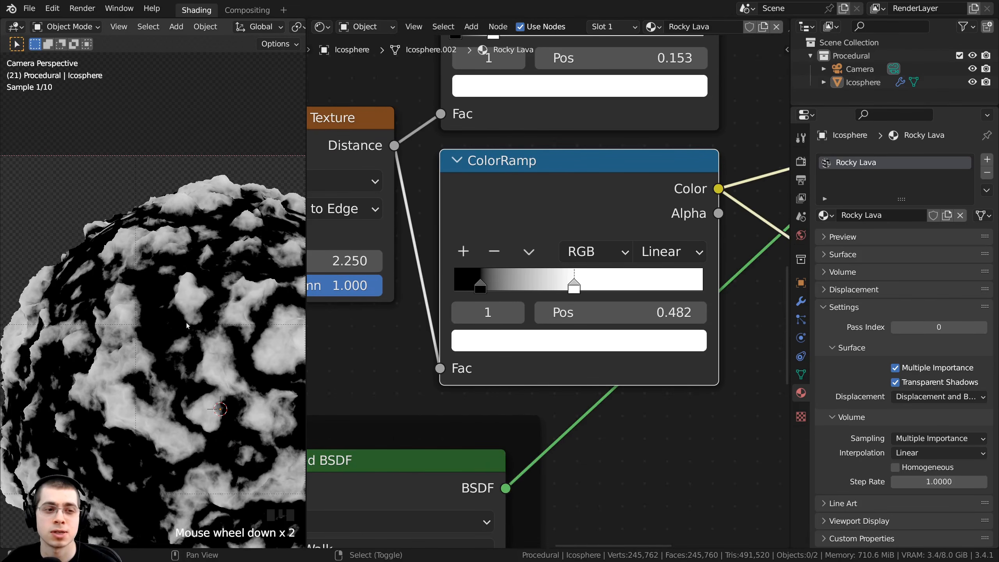
shift+middle_drag(204, 299, 178, 270)
drag(593, 283, 636, 264)
scroll(535, 256, up, 2)
scroll(571, 247, down, 1)
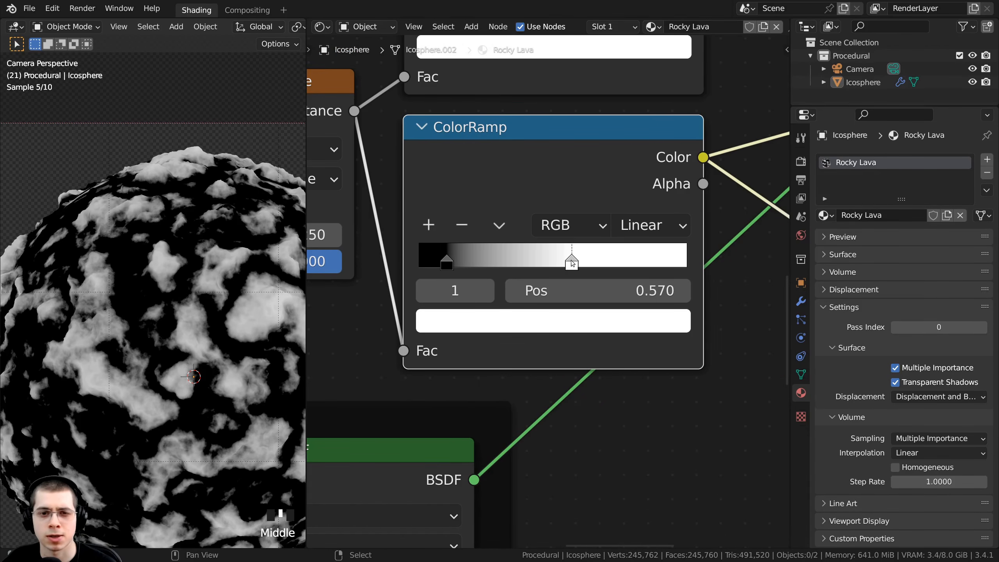
drag(571, 264, 575, 262)
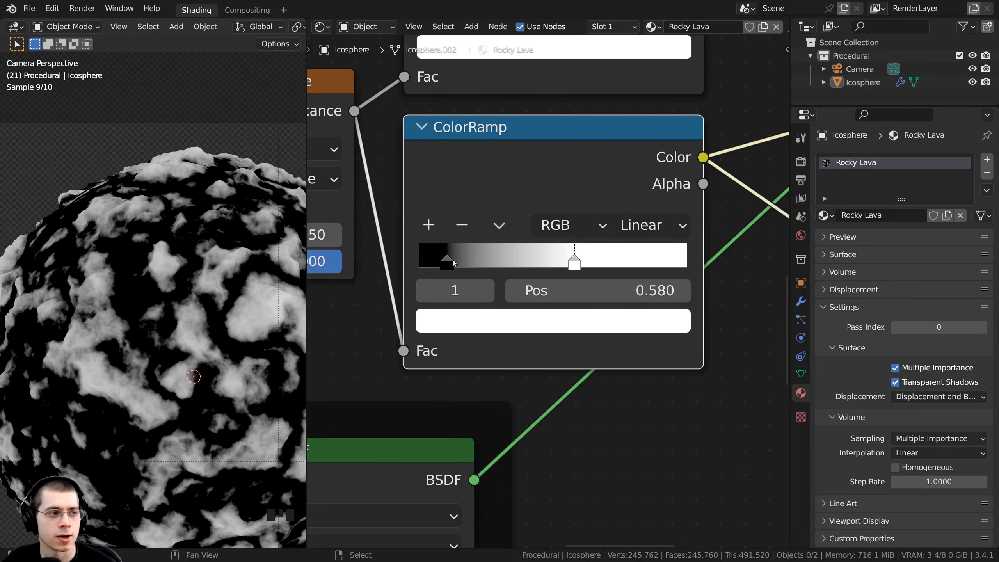
drag(447, 261, 440, 261)
shift+middle_drag(191, 335, 159, 332)
scroll(160, 331, up, 2)
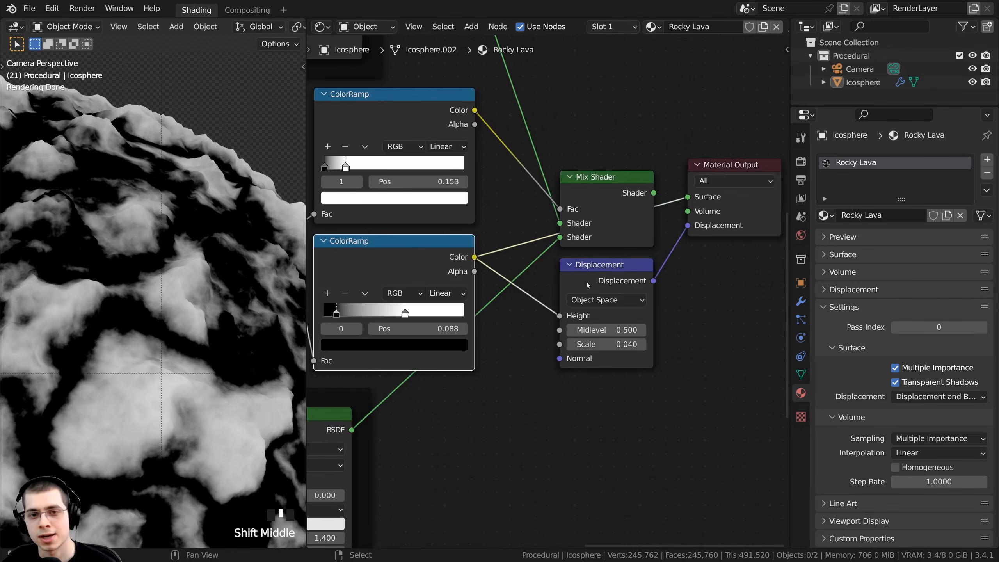
Reconnect the Mix Shader to the Material Output's Surface and check the full lava material on the whole sphere.
ctrl+shift+click(599, 187)
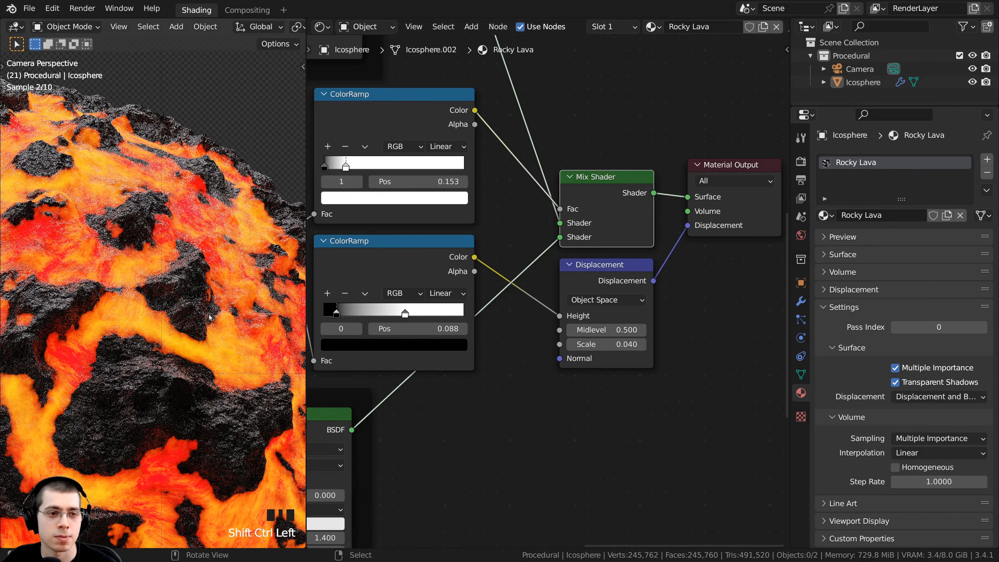
scroll(152, 453, down, 6)
shift+middle_drag(152, 453, 203, 410)
scroll(204, 240, up, 1)
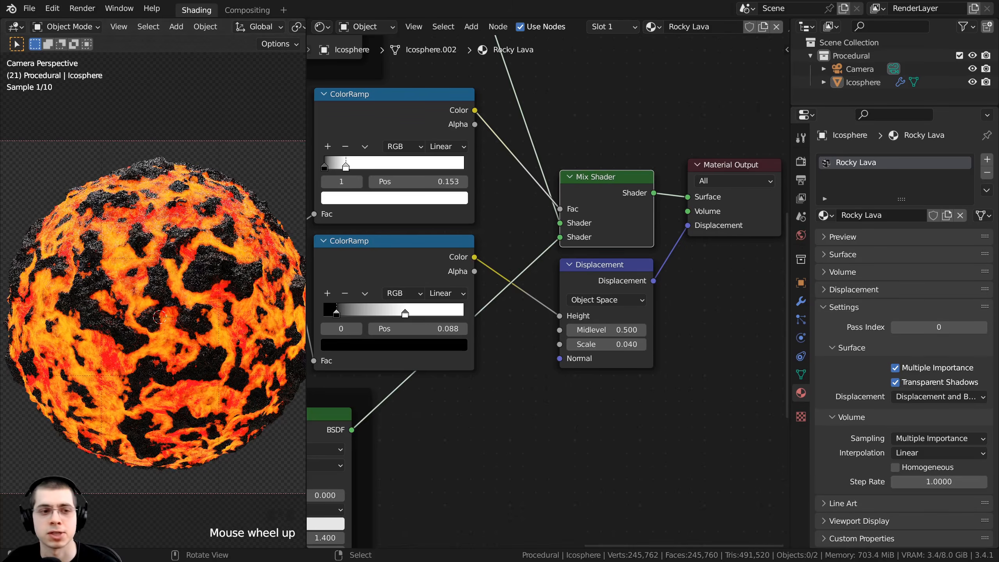
shift+middle_drag(204, 237, 191, 232)
middle_drag(548, 288, 604, 287)
Examine the final rendered image up close along the sphere's upper edge.
scroll(604, 287, down, 1)
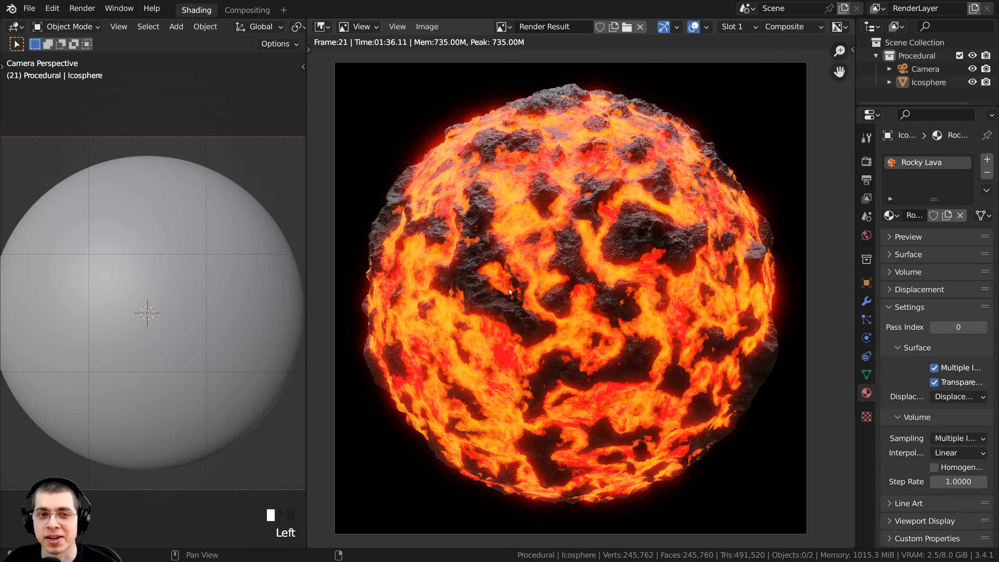
scroll(480, 223, up, 4)
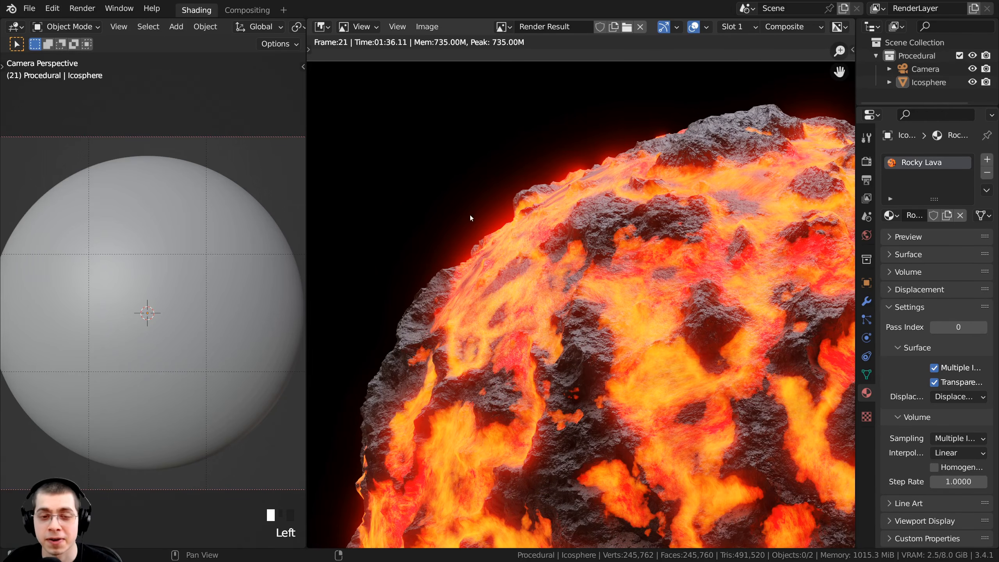
Inspect the glow along the upper edge of the lava sphere in the rendered image.
scroll(517, 197, up, 2)
scroll(490, 281, down, 2)
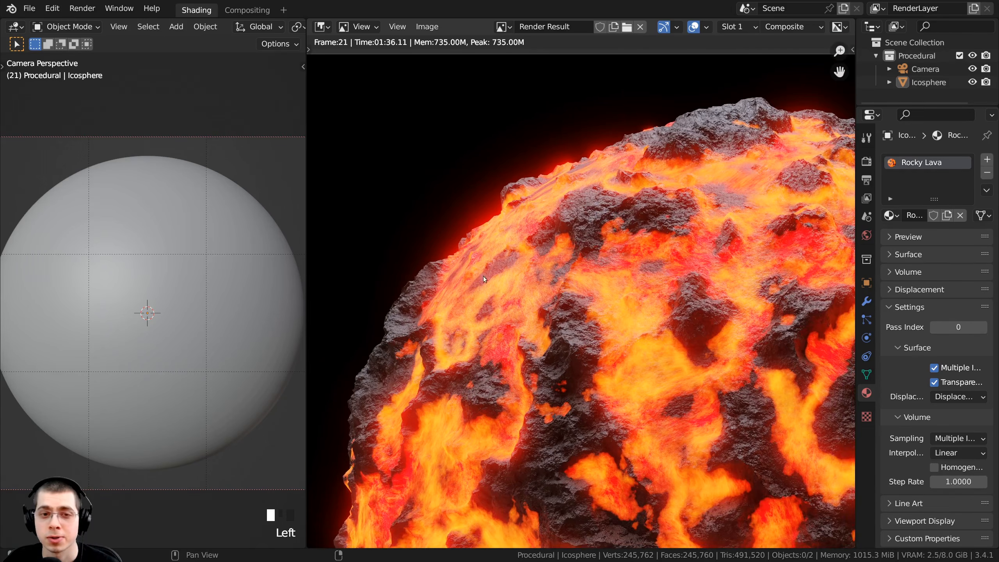
scroll(472, 251, down, 1)
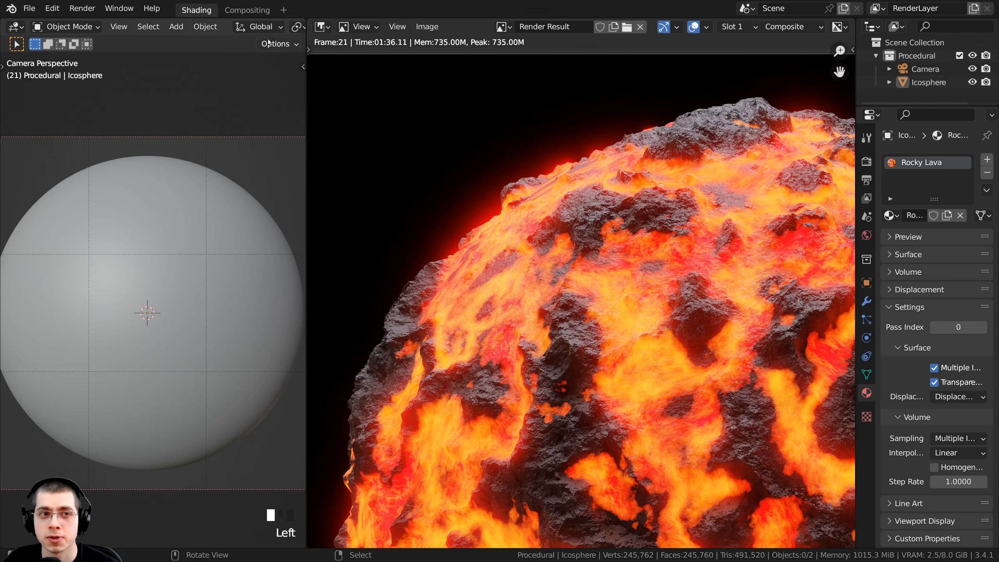
Inspect the two Fog Glow Glare nodes between the Denoise and Alpha Over nodes in the compositing node tree.
click(247, 10)
middle_drag(343, 431, 437, 216)
scroll(436, 216, up, 5)
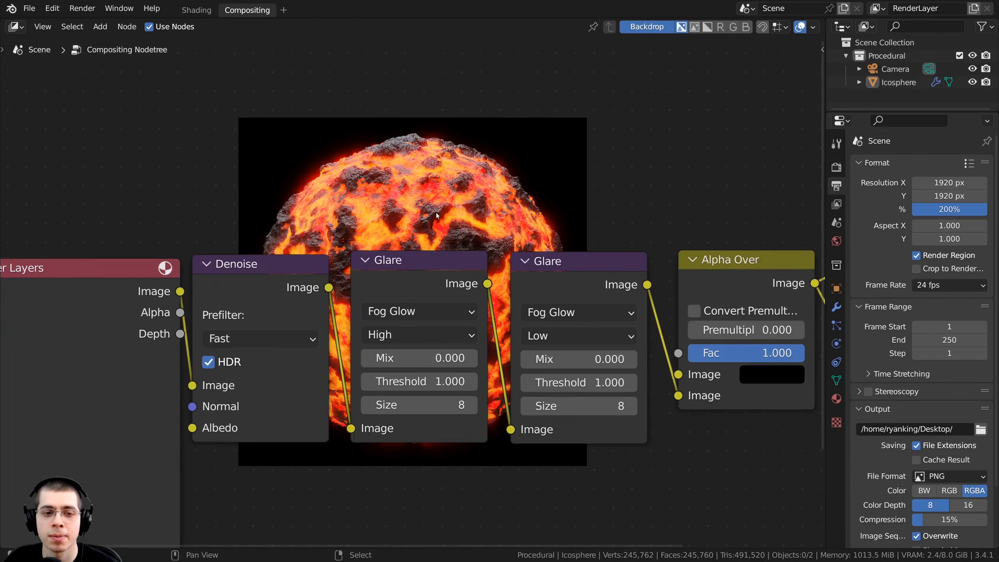
click(394, 284)
click(550, 267)
click(447, 272)
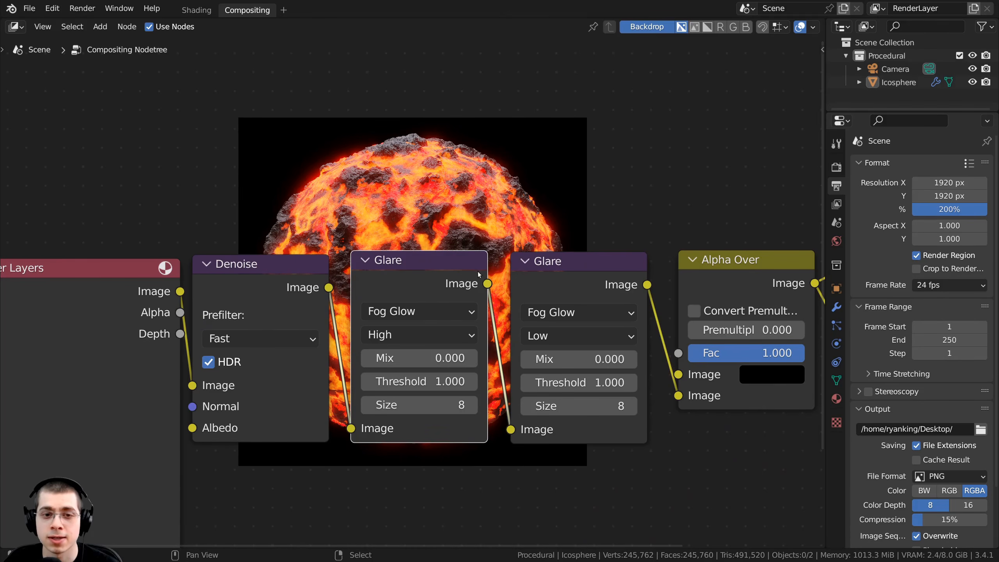
click(540, 273)
click(454, 265)
middle_drag(593, 255, 569, 275)
Display the render result maximized and frame the whole lava sphere.
key(F11)
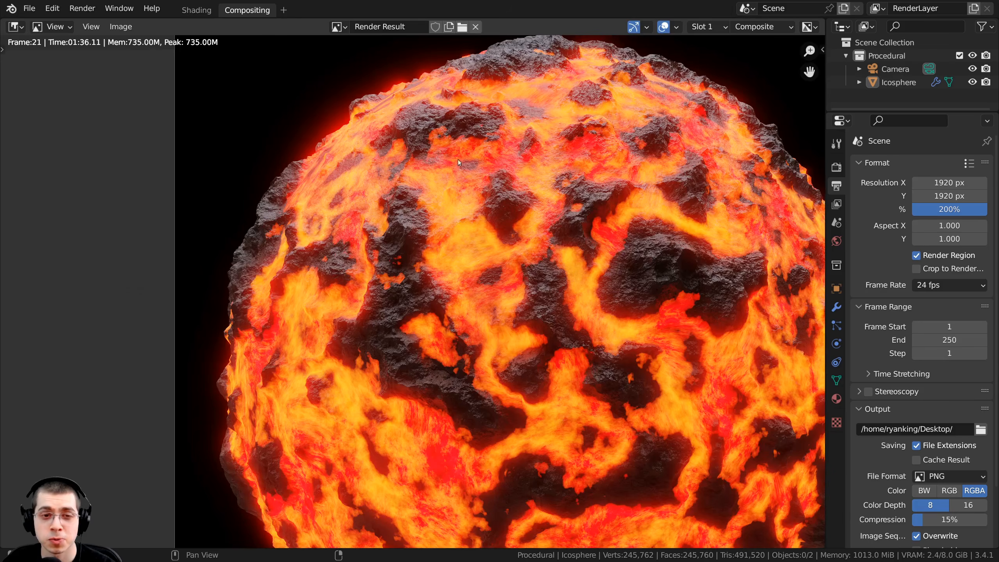
key(ctrl+space)
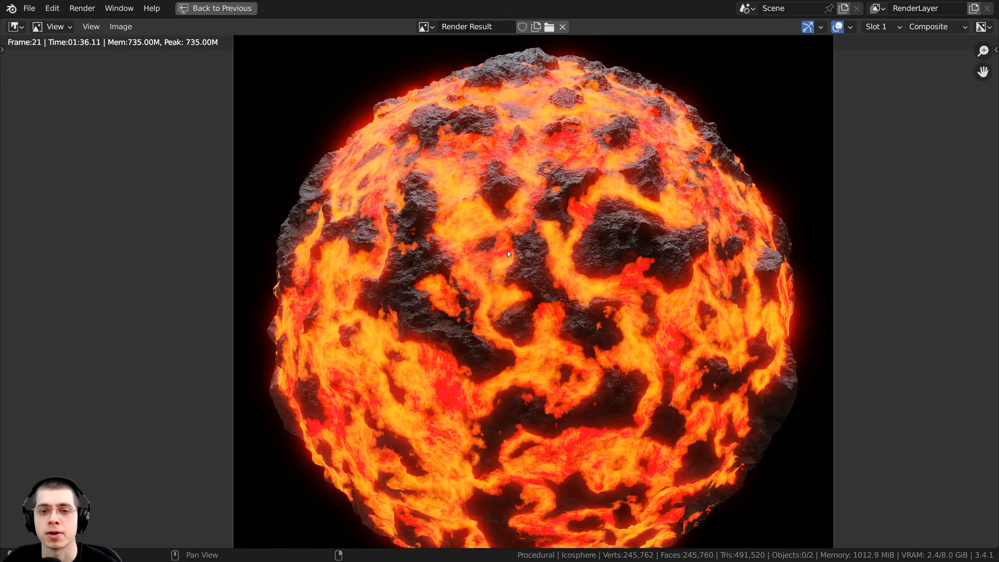
middle_drag(507, 250, 477, 227)
ctrl+middle_drag(477, 227, 478, 236)
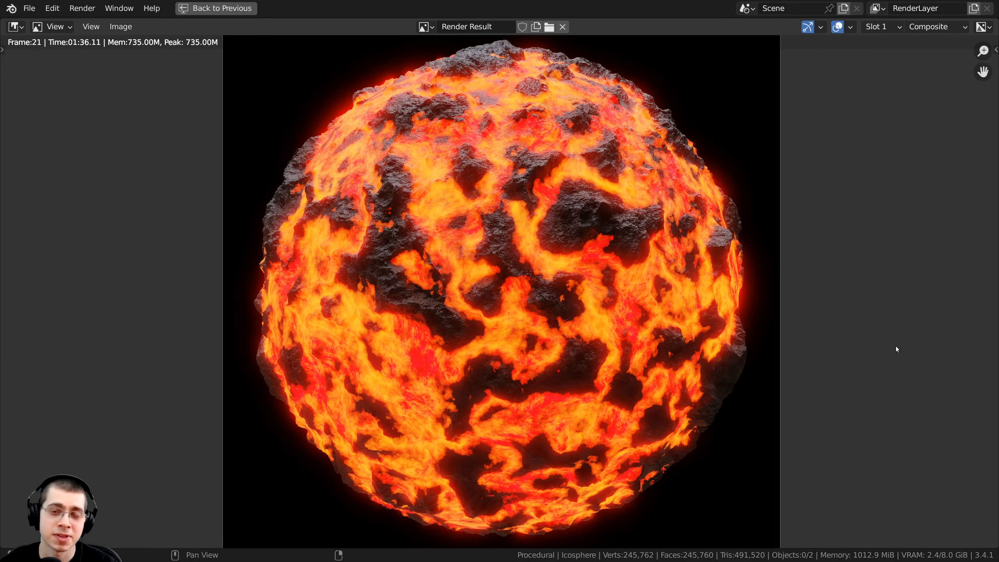